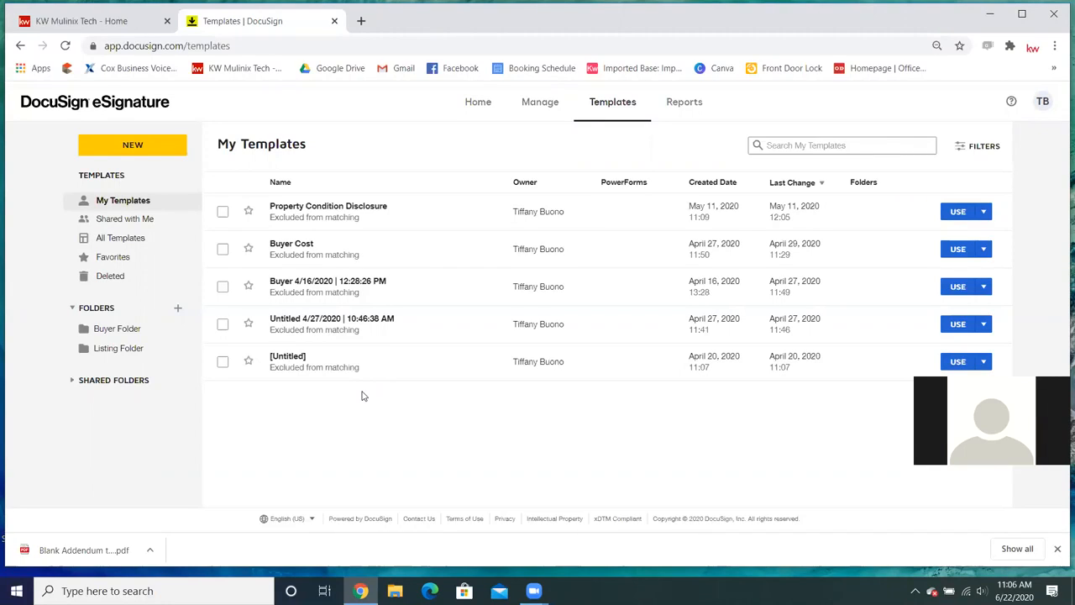
# Create a new template and name it "Blank Addendum".
pyautogui.click(140, 154)
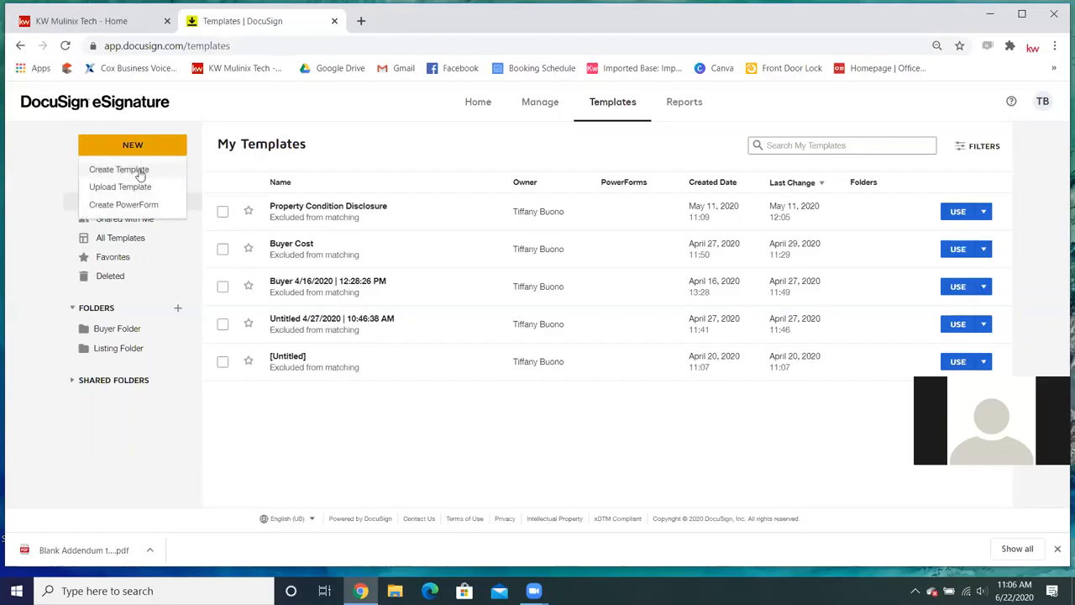
pyautogui.click(139, 172)
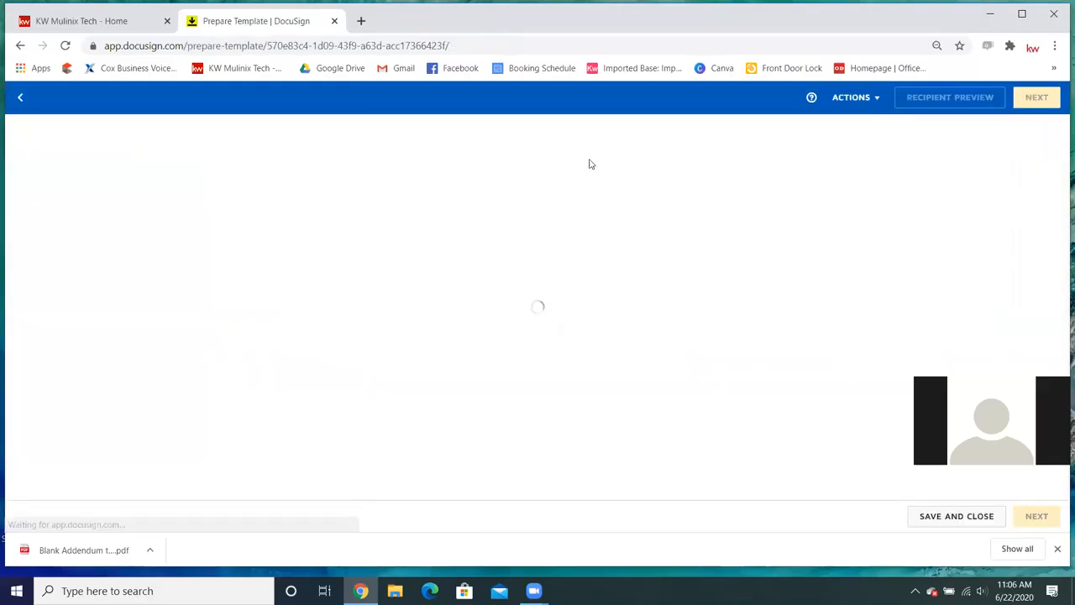
pyautogui.click(176, 166)
pyautogui.write('Blank Addendum')
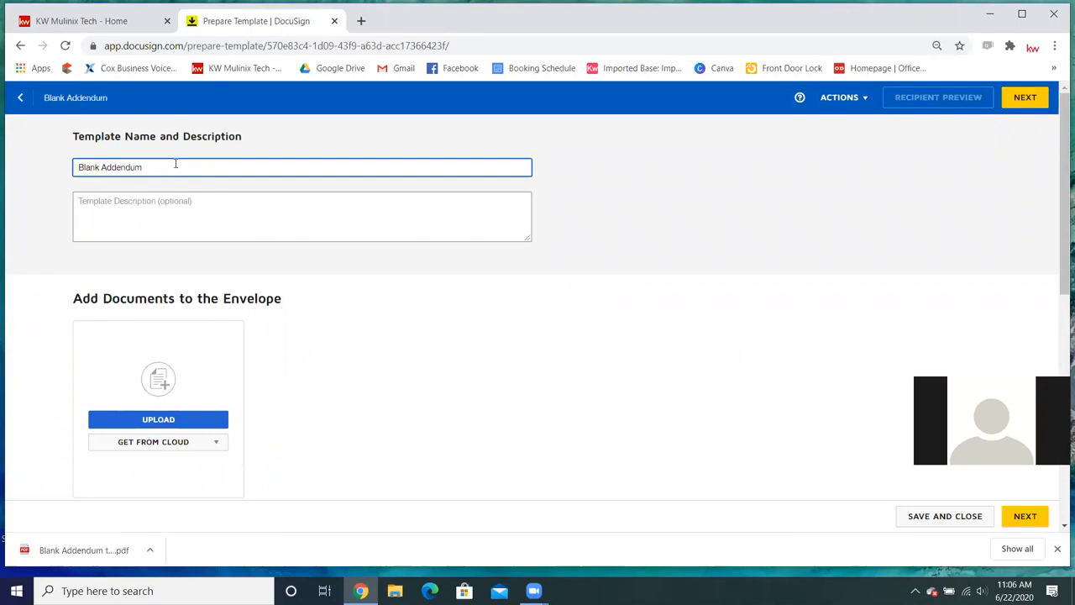
# Enter "Blank Addendum" as the template description.
pyautogui.click(175, 204)
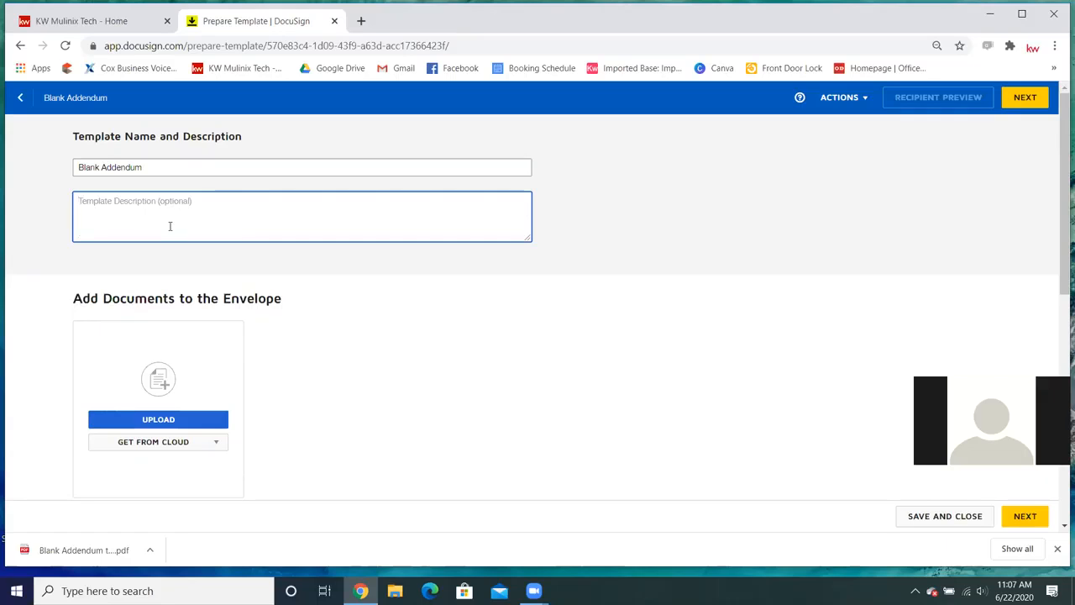
pyautogui.write('Bl')
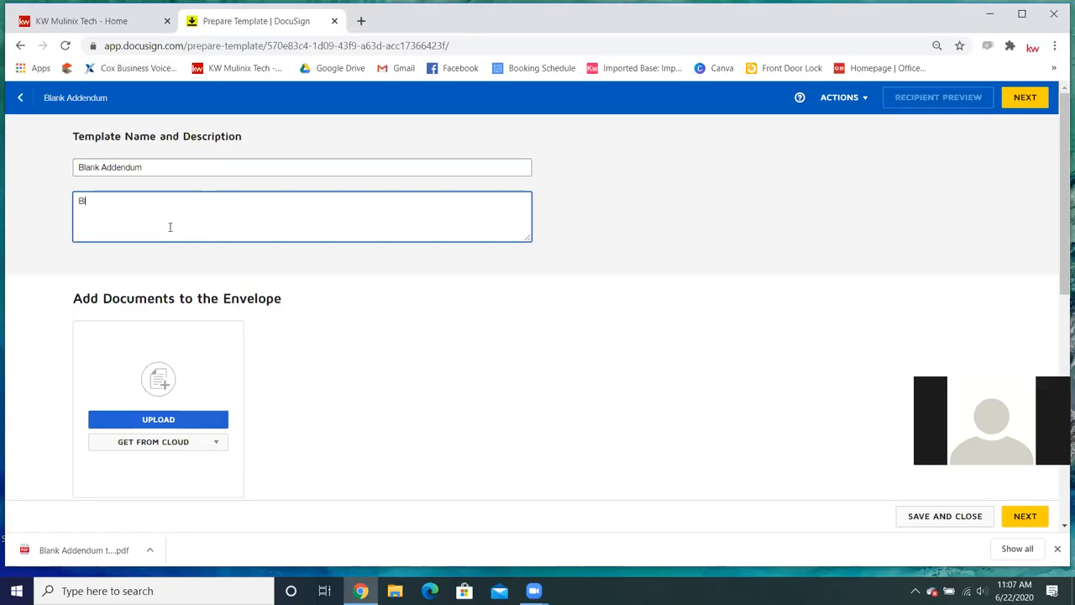
pyautogui.write('ank Add')
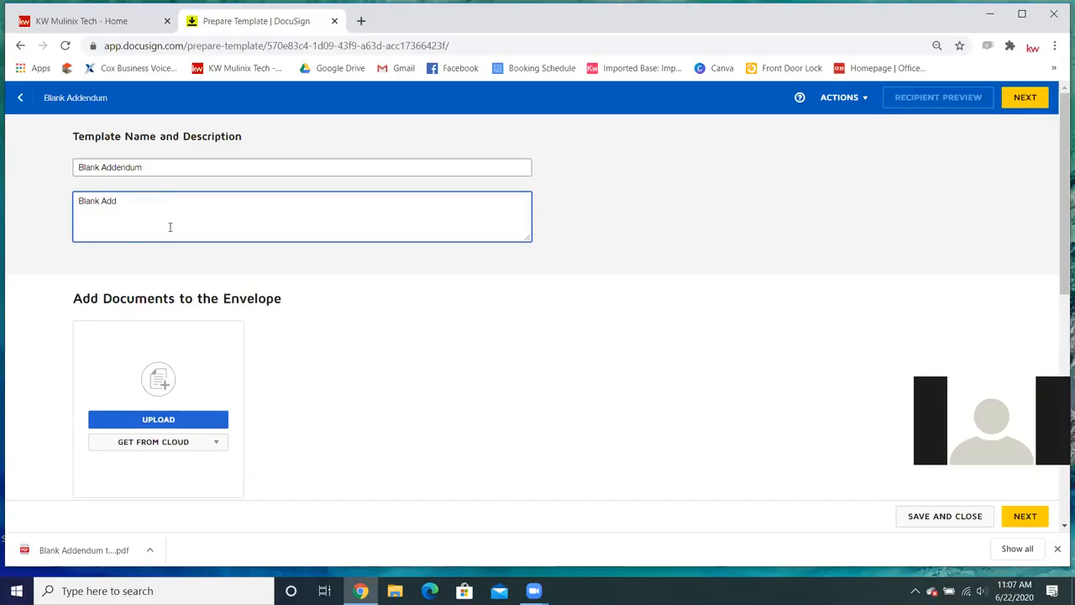
pyautogui.write('endum')
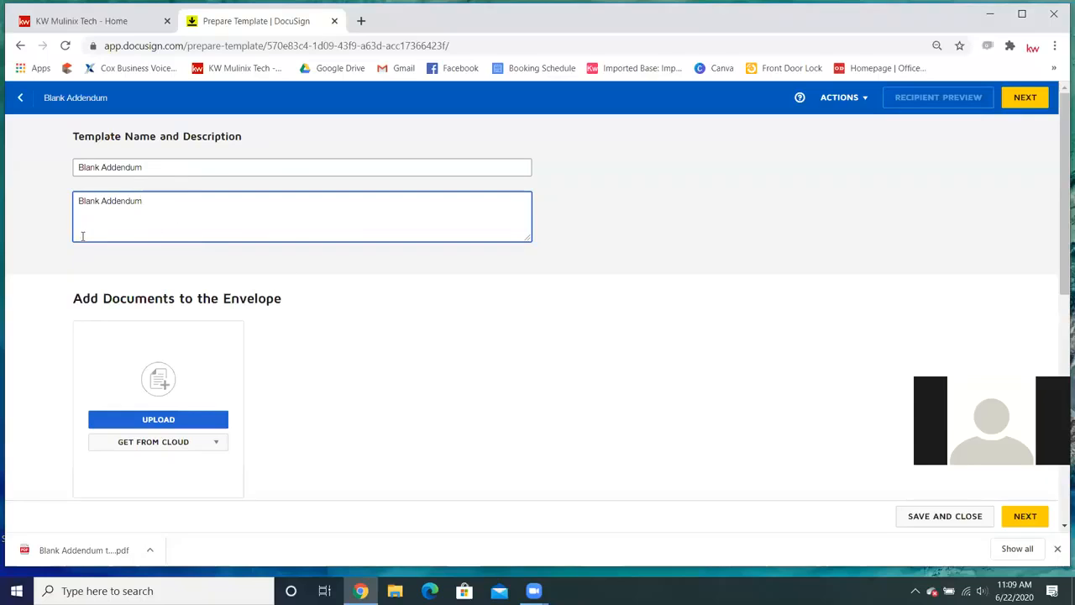
pyautogui.click(56, 256)
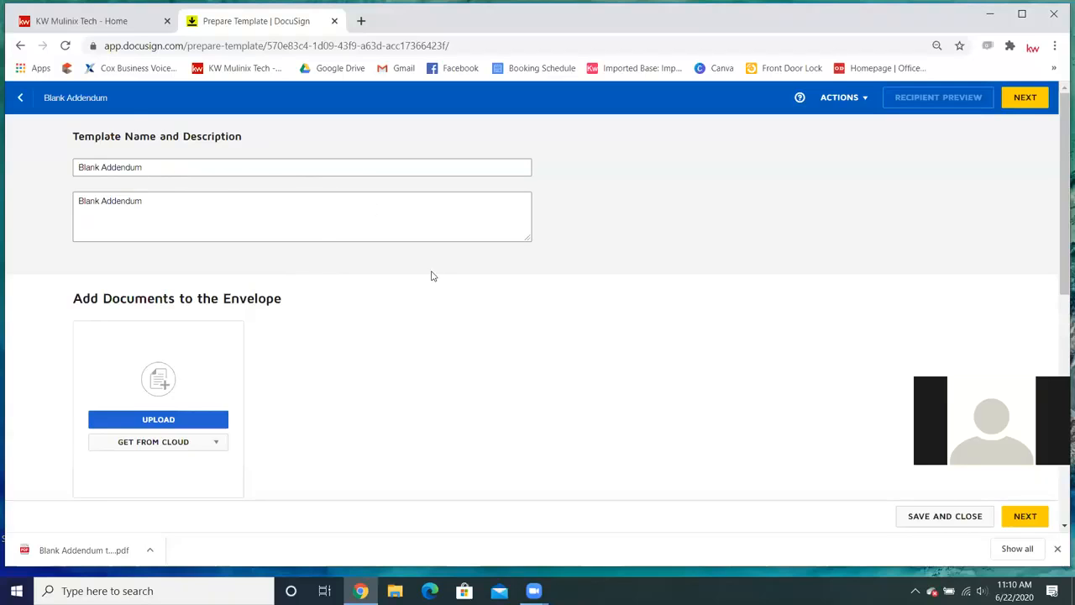
# Upload "Blank Addendum to Purchase or Listing (2)" from the Downloads folder to the template's documents.
pyautogui.scroll(-3, 432, 277)
pyautogui.scroll(2, 432, 278)
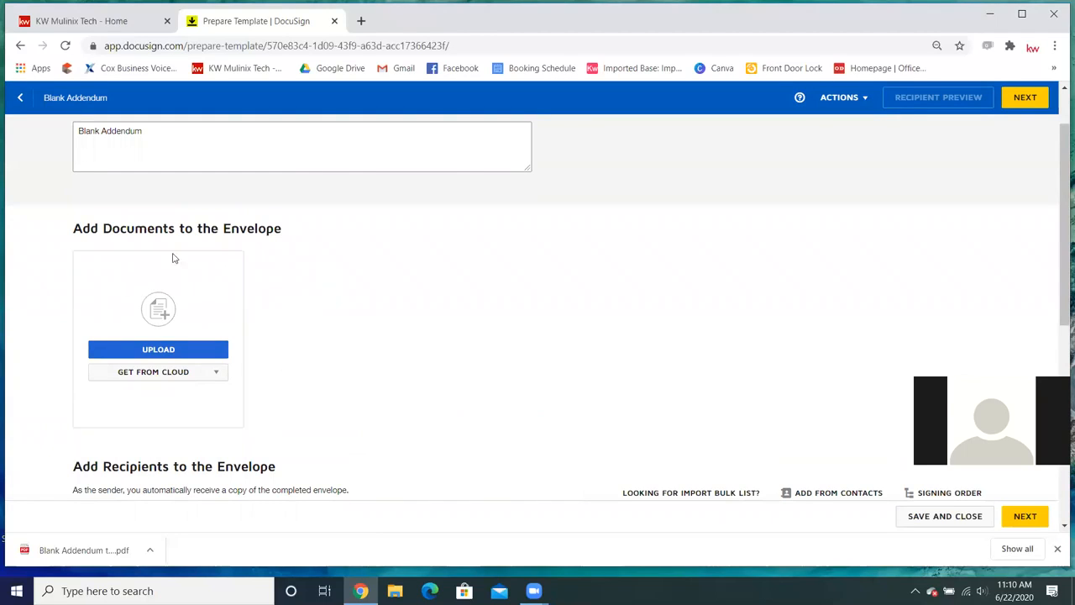
pyautogui.click(151, 356)
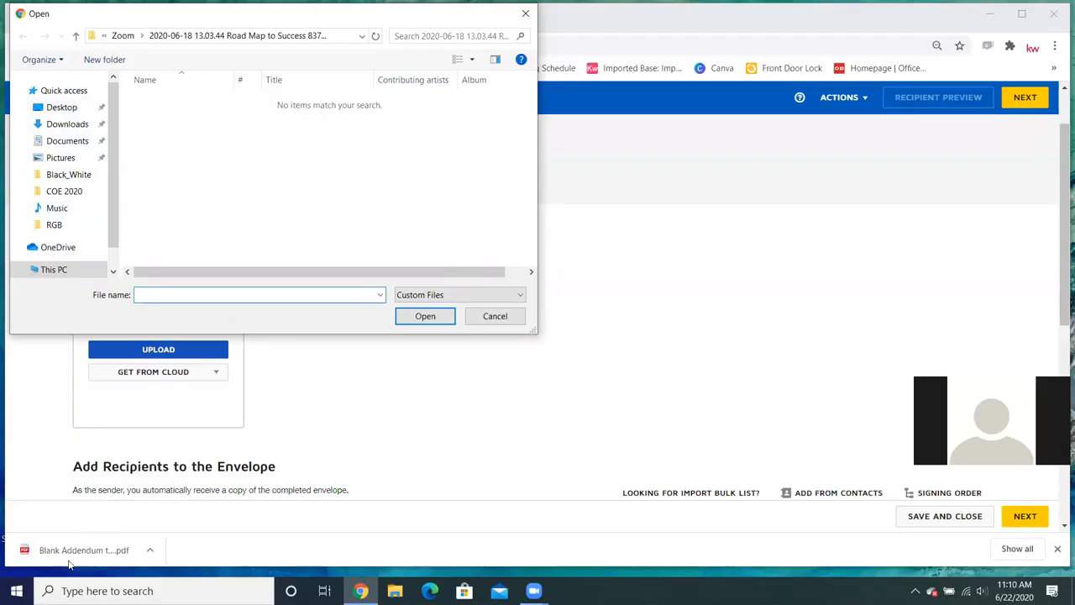
pyautogui.click(50, 126)
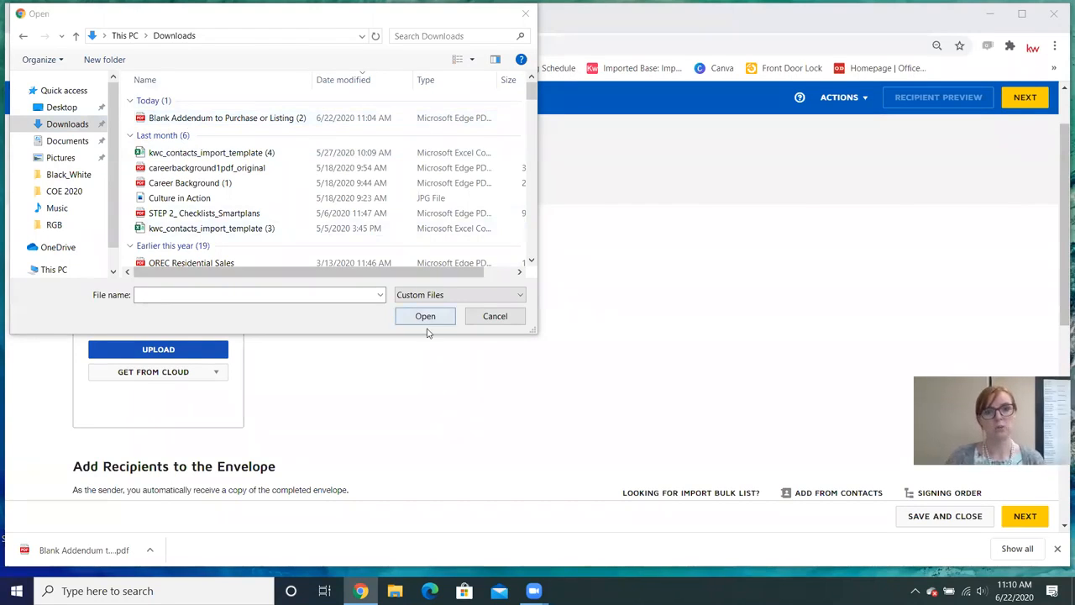
pyautogui.click(269, 118)
pyautogui.click(425, 325)
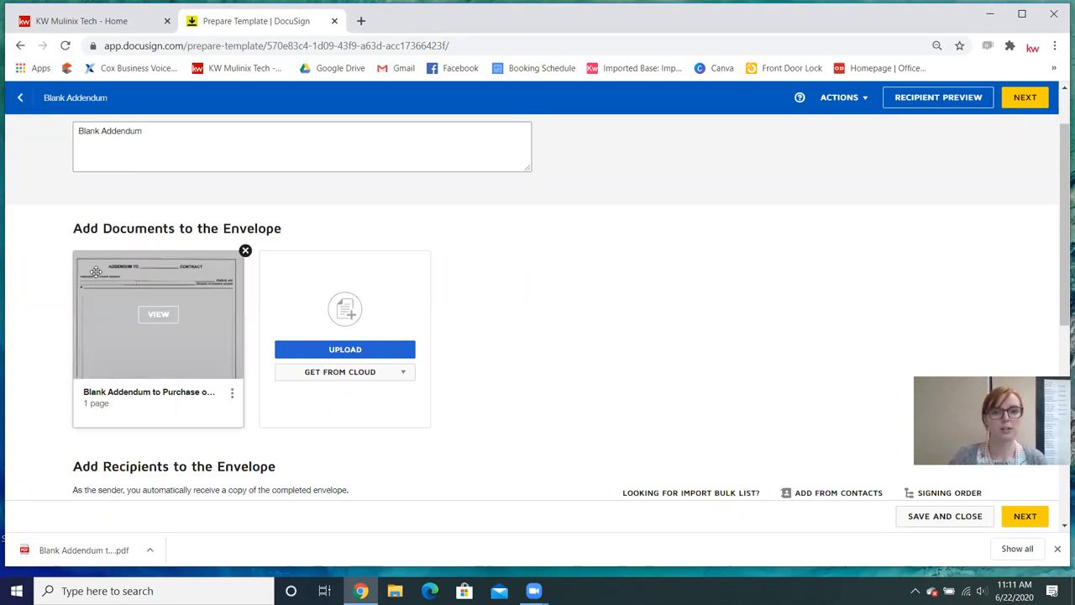
# Preview the uploaded addendum from its heading to the signature lines, and close the preview.
pyautogui.click(158, 316)
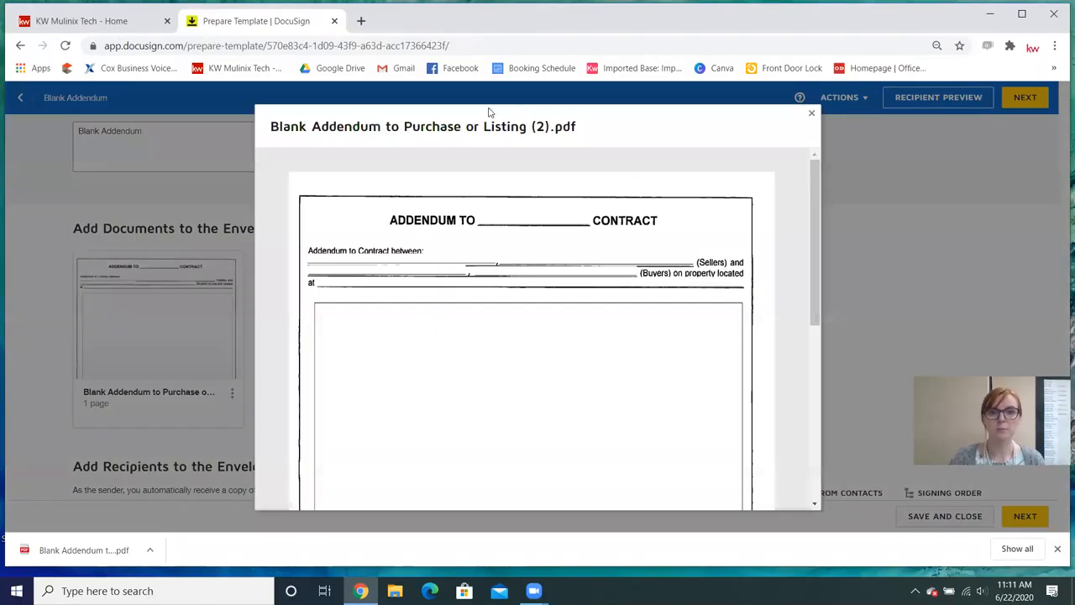
pyautogui.scroll(-3, 648, 252)
pyautogui.scroll(-3, 634, 258)
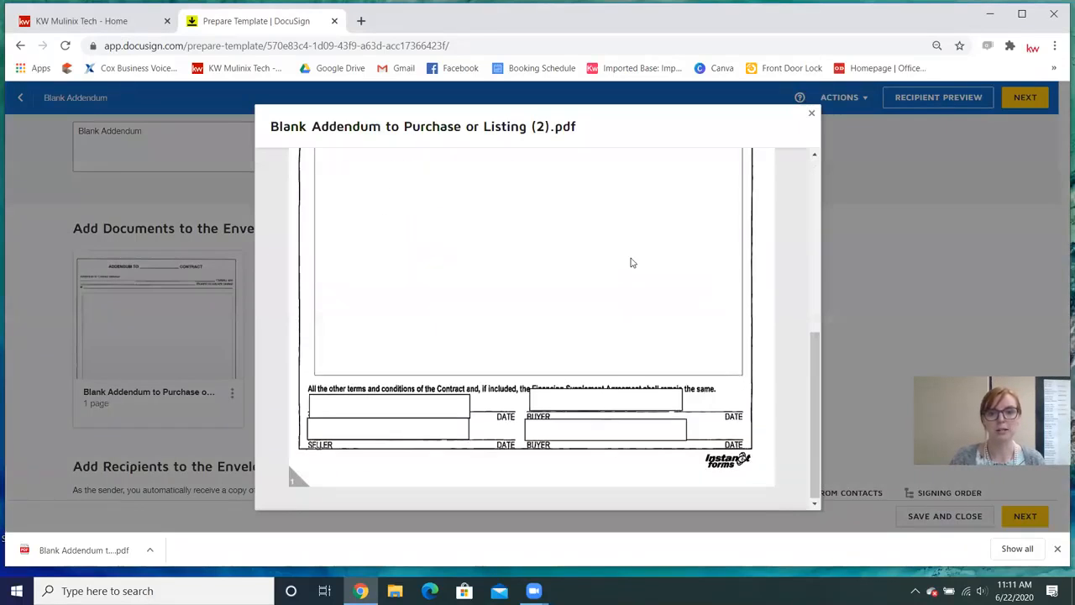
pyautogui.scroll(6, 631, 262)
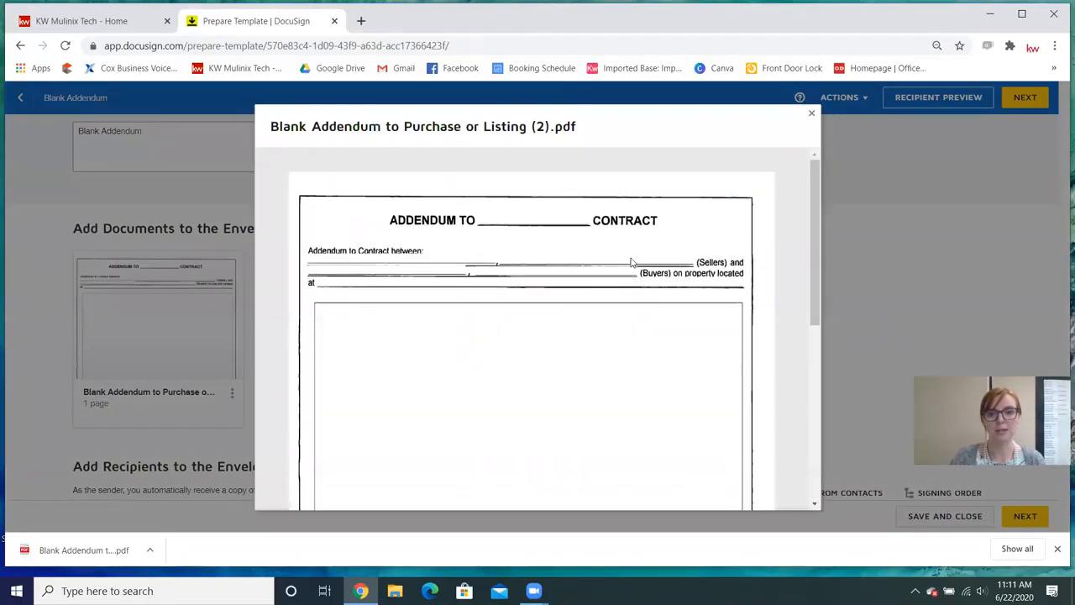
pyautogui.click(812, 112)
# Set the first recipient's role to "Agent", leaving the name and email blank.
pyautogui.scroll(-3, 386, 360)
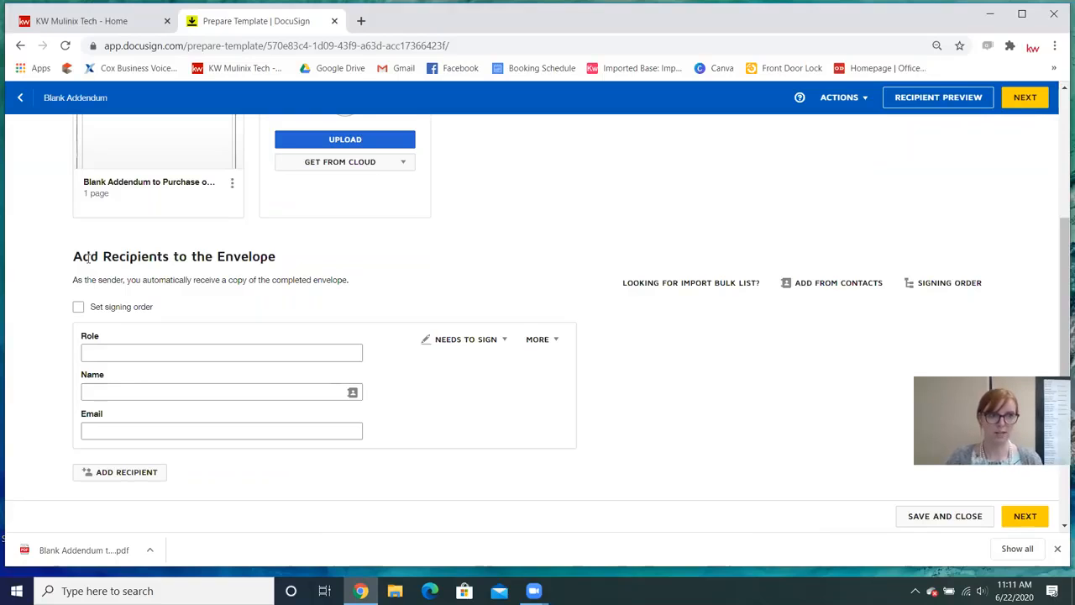
pyautogui.click(98, 355)
pyautogui.write('A')
pyautogui.press('BackSpace')
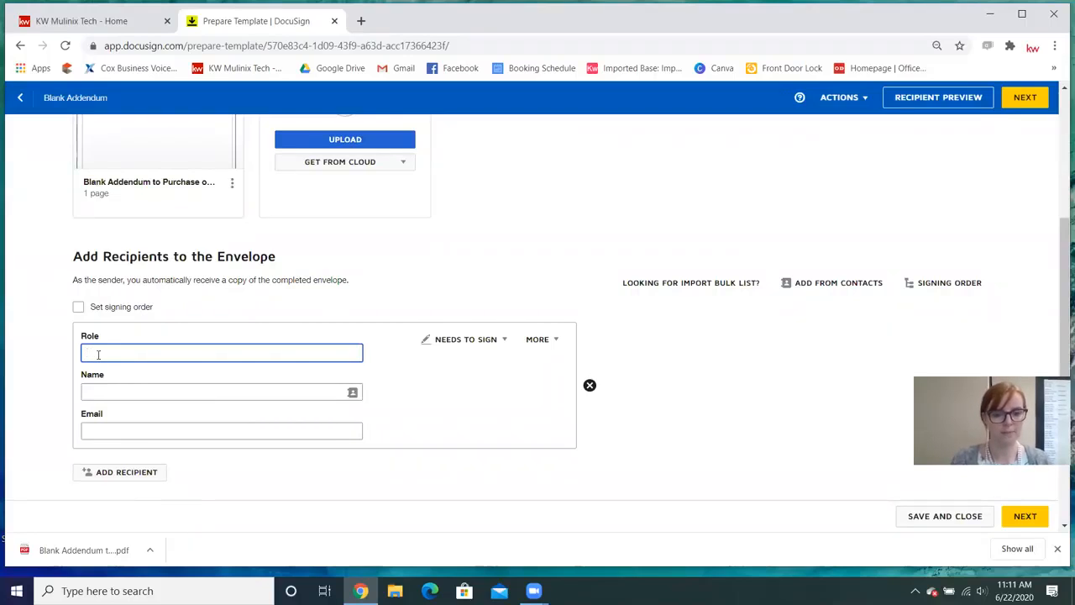
pyautogui.write('A')
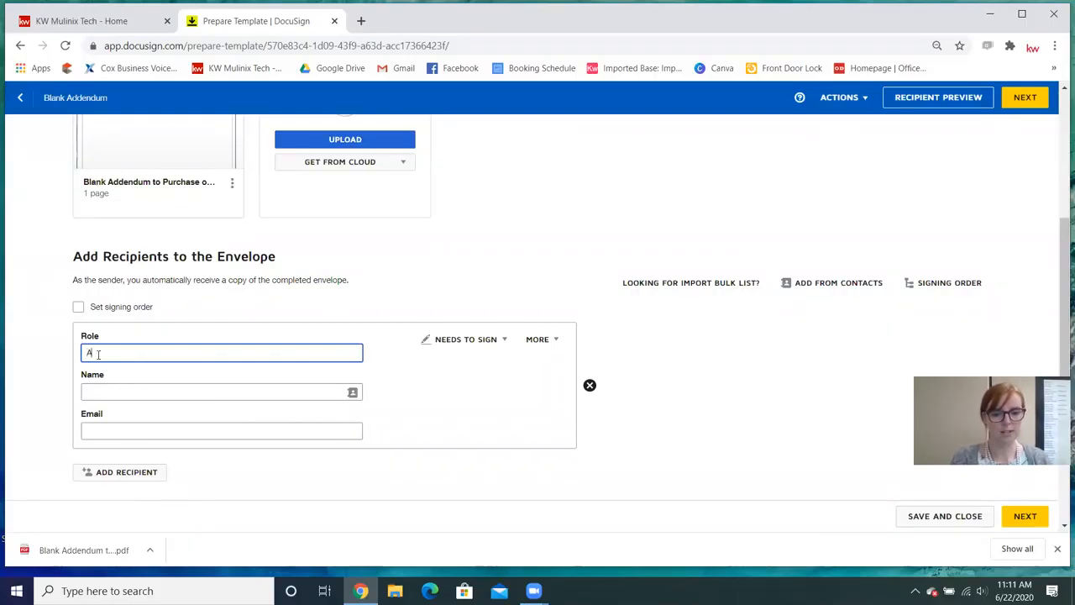
pyautogui.write('gent')
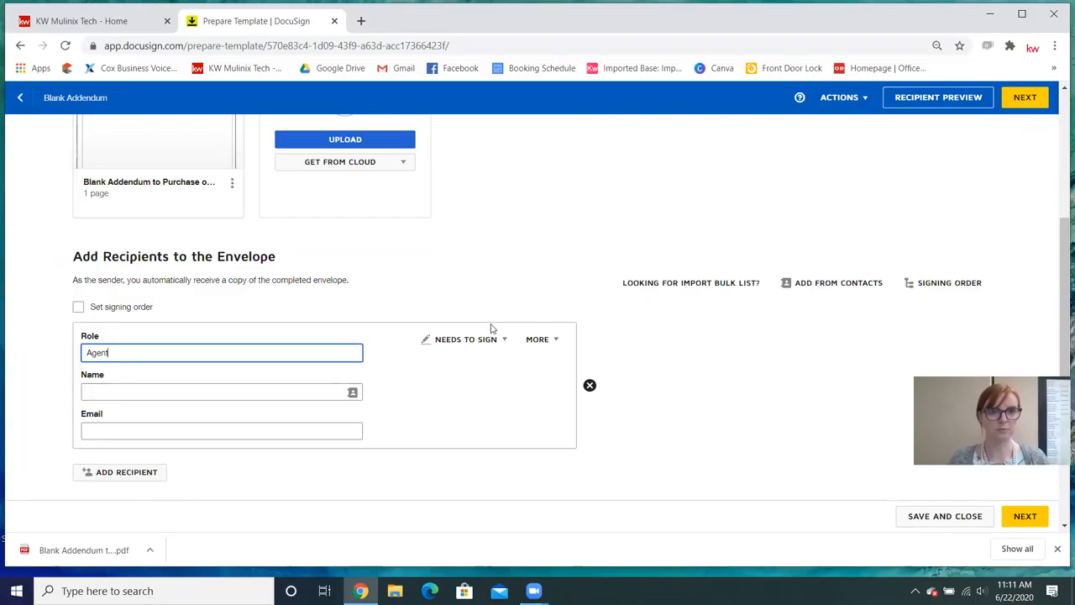
# Add two more recipients with the roles "Buyer 1" and "Buyer2".
pyautogui.click(114, 474)
pyautogui.scroll(-3, 168, 378)
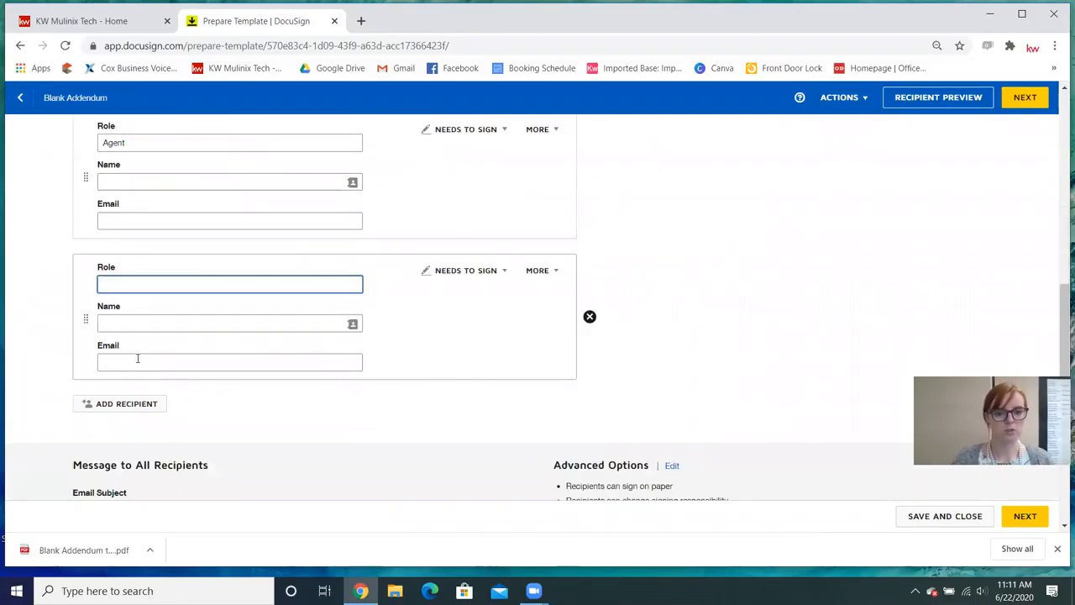
pyautogui.write('Buyer 1')
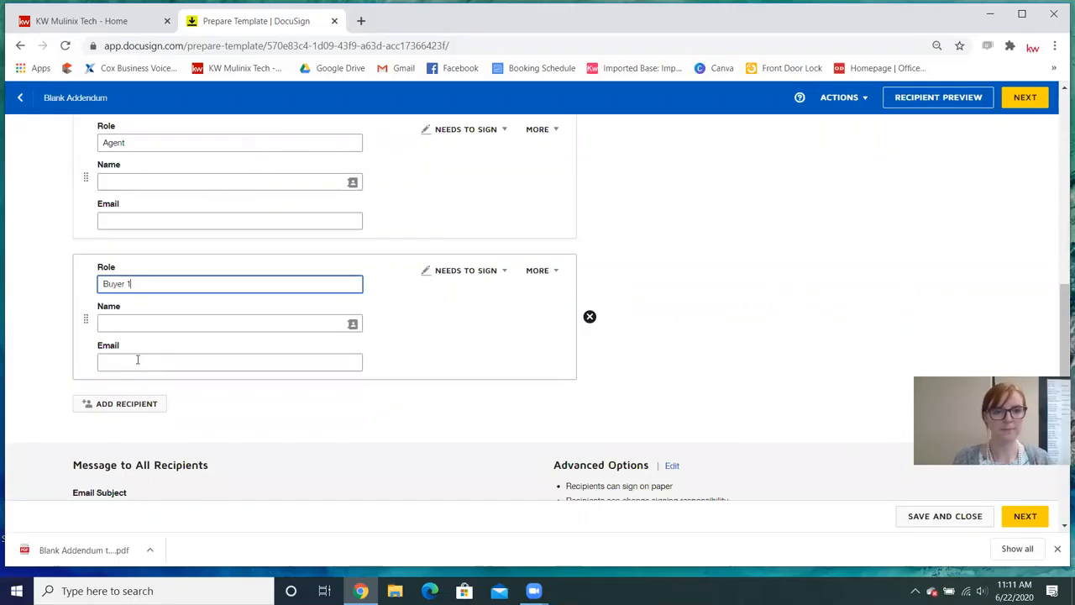
pyautogui.click(127, 403)
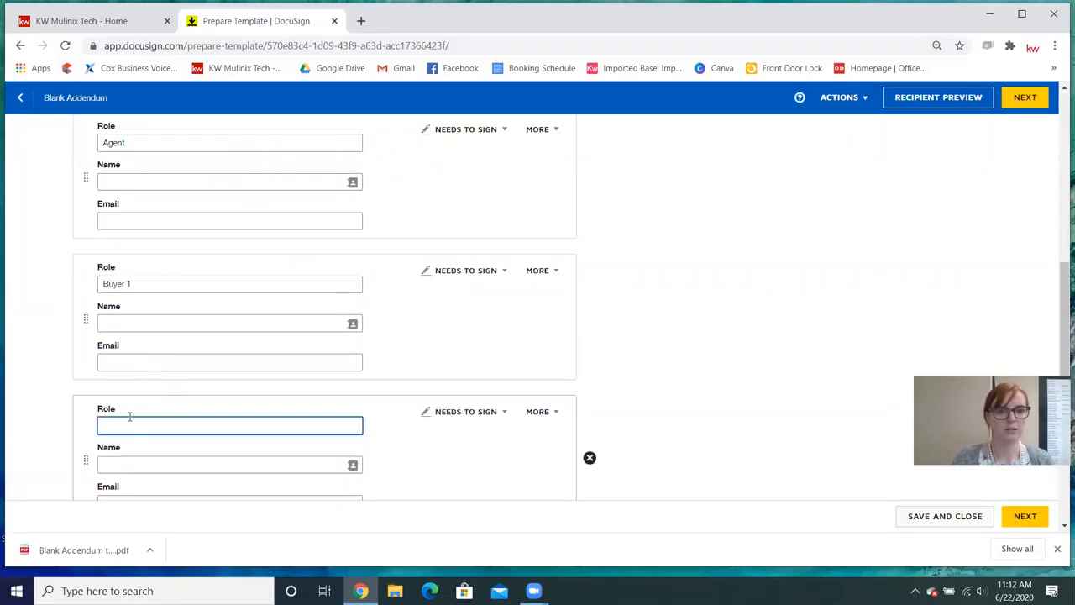
pyautogui.write('Buyer 2')
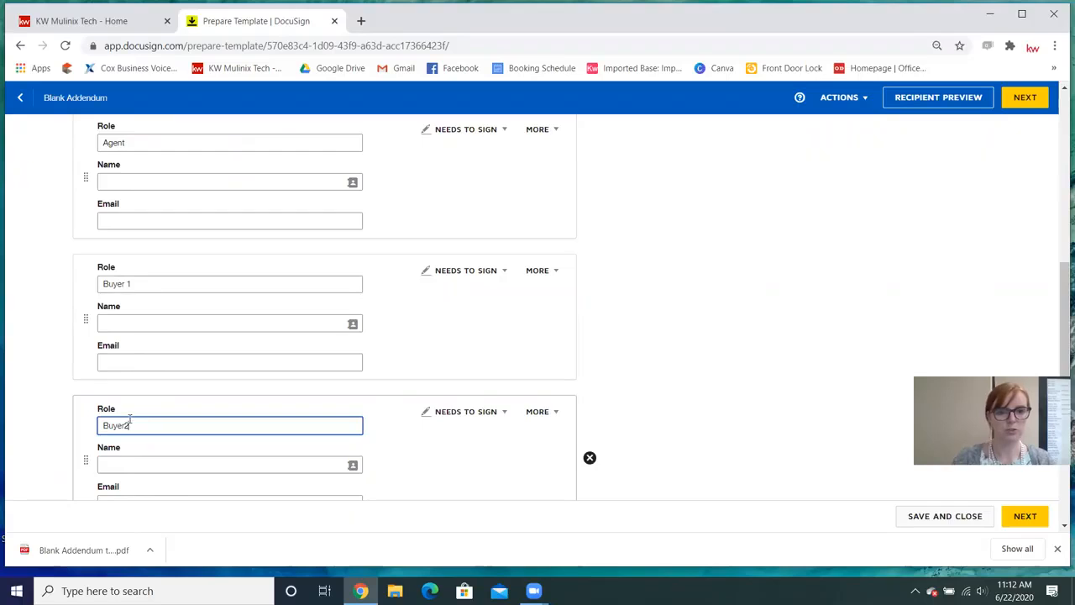
# Add two recipients below the buyers with the roles "Seller 1" and "Seller 2".
pyautogui.scroll(-2, 131, 423)
pyautogui.click(126, 408)
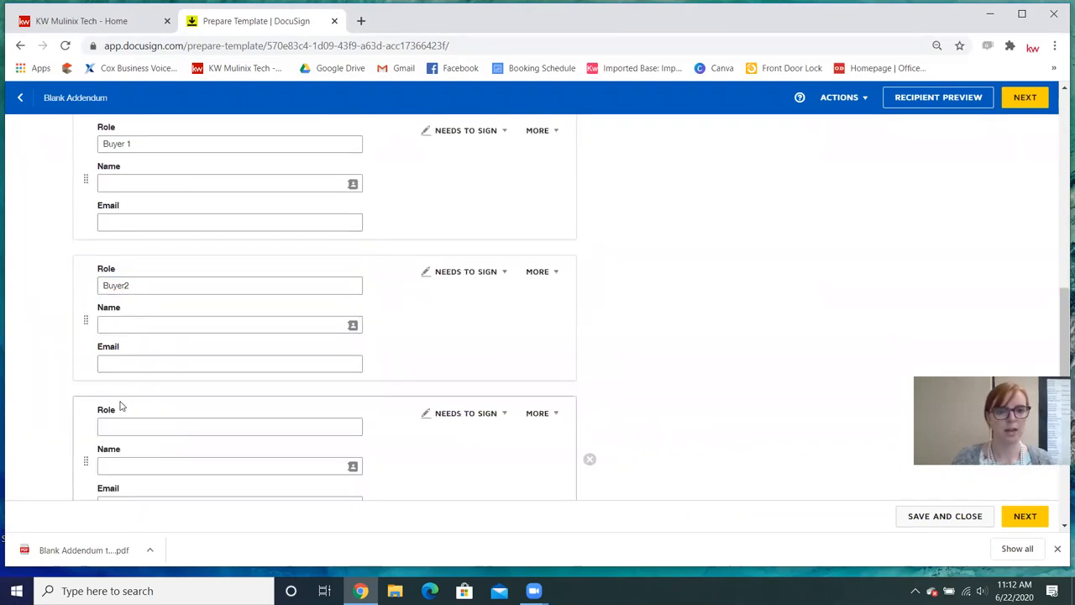
pyautogui.write('Seller 1')
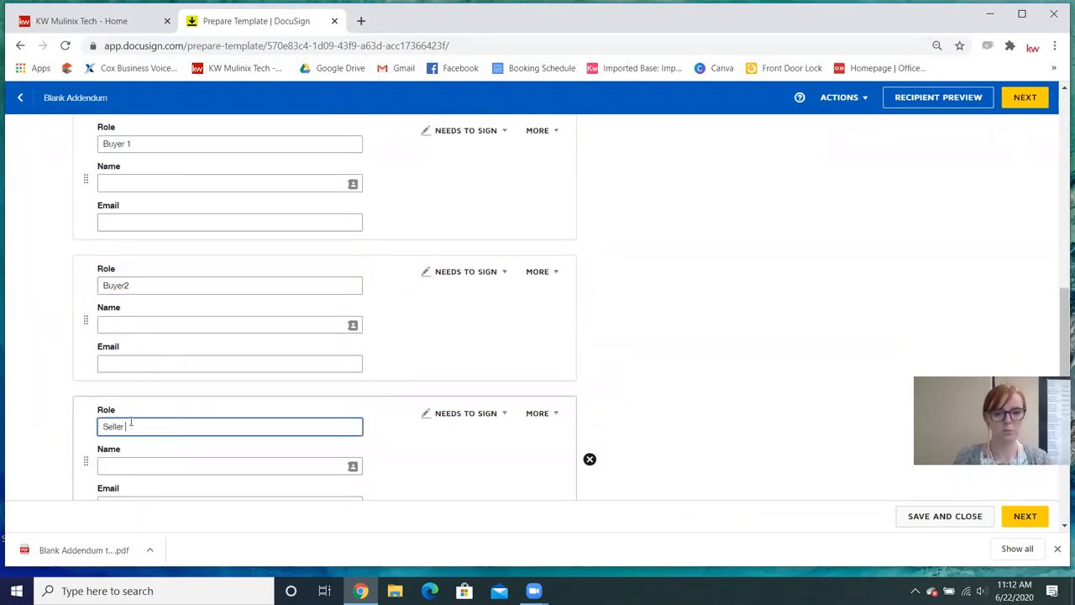
pyautogui.scroll(-3, 127, 428)
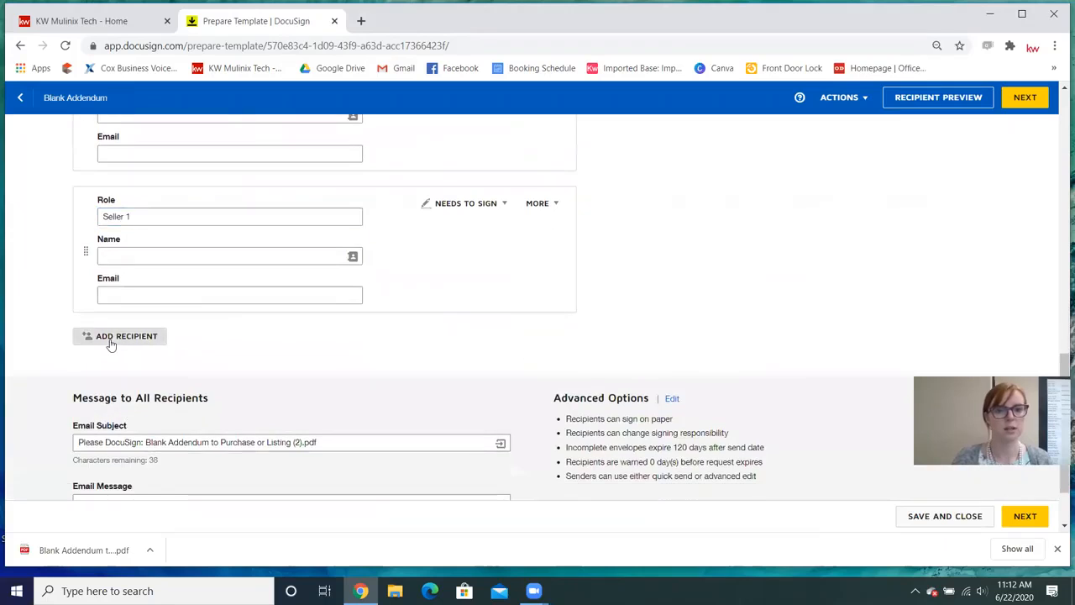
pyautogui.click(108, 342)
pyautogui.write('Seller')
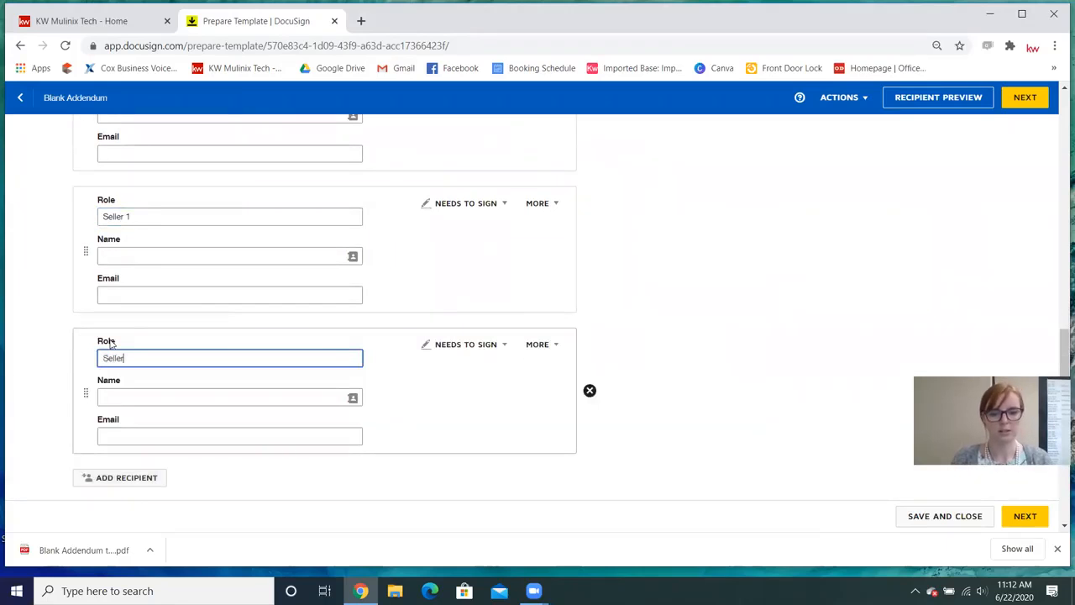
pyautogui.write(' 2')
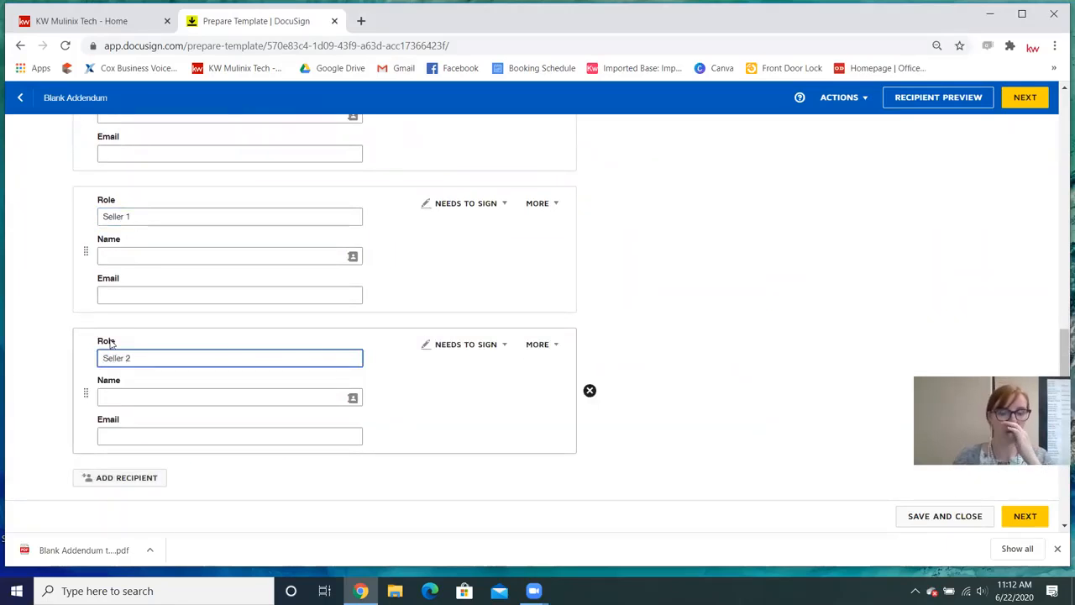
# Add two further recipients at the end of the list with the roles "Seller 3" and "Buyer 3".
pyautogui.click(133, 486)
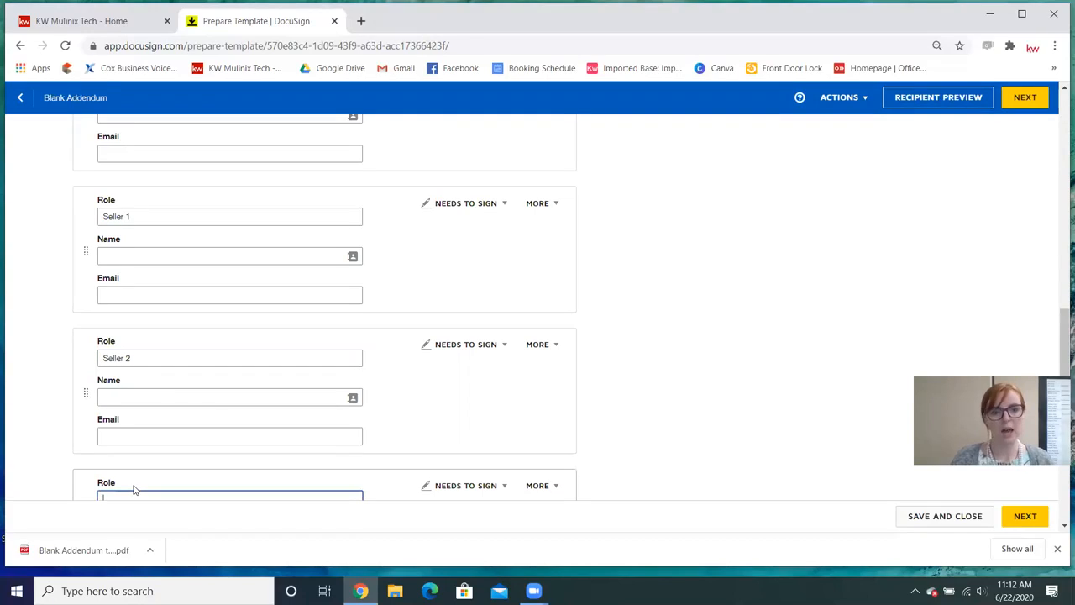
pyautogui.write('Sel')
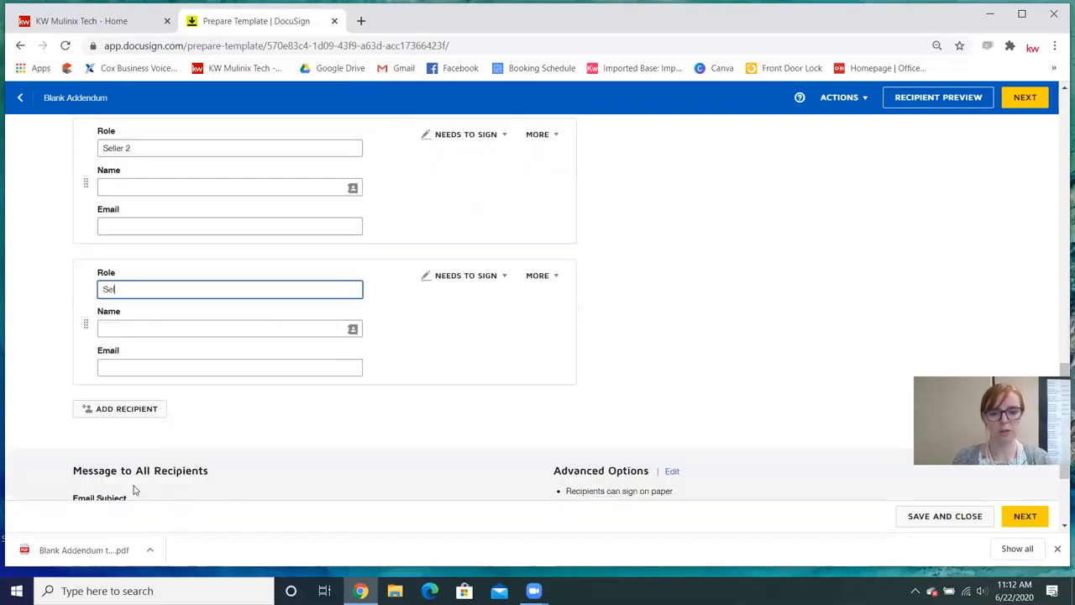
pyautogui.write('ler 3')
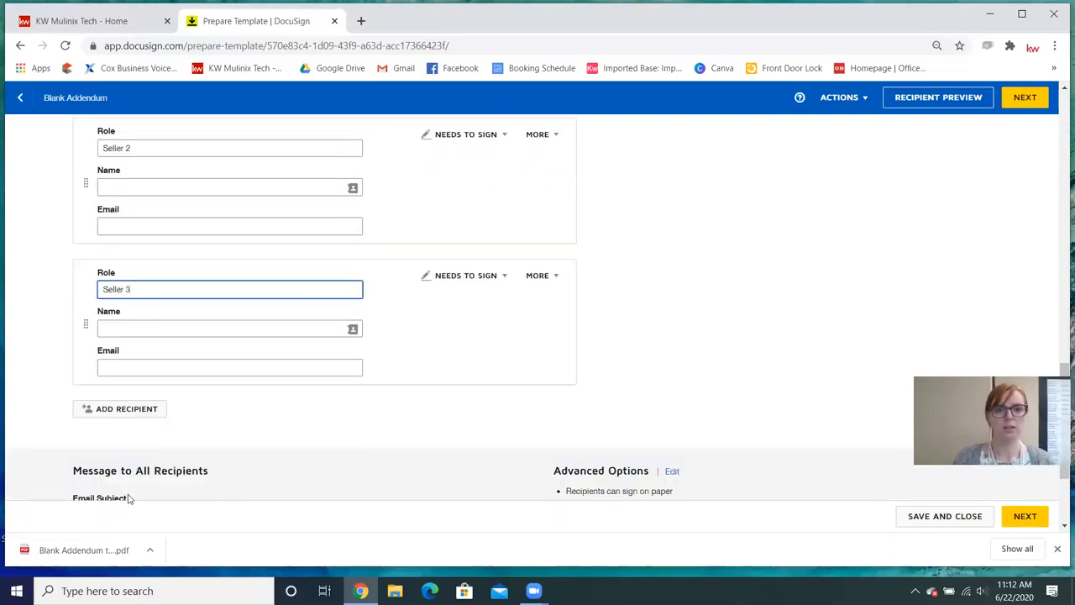
pyautogui.click(130, 421)
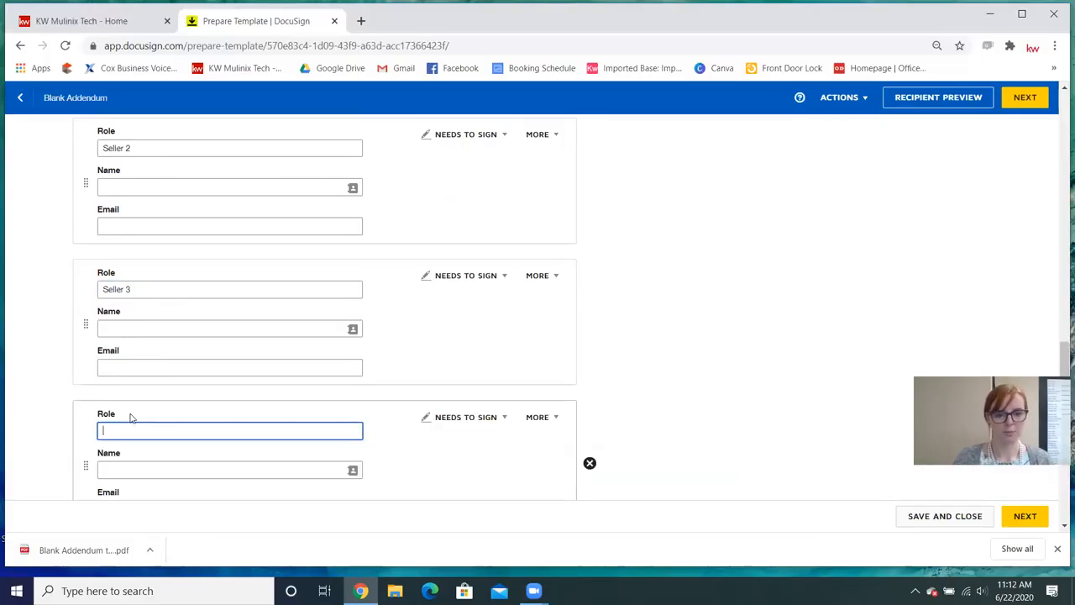
pyautogui.write('Buyer 1')
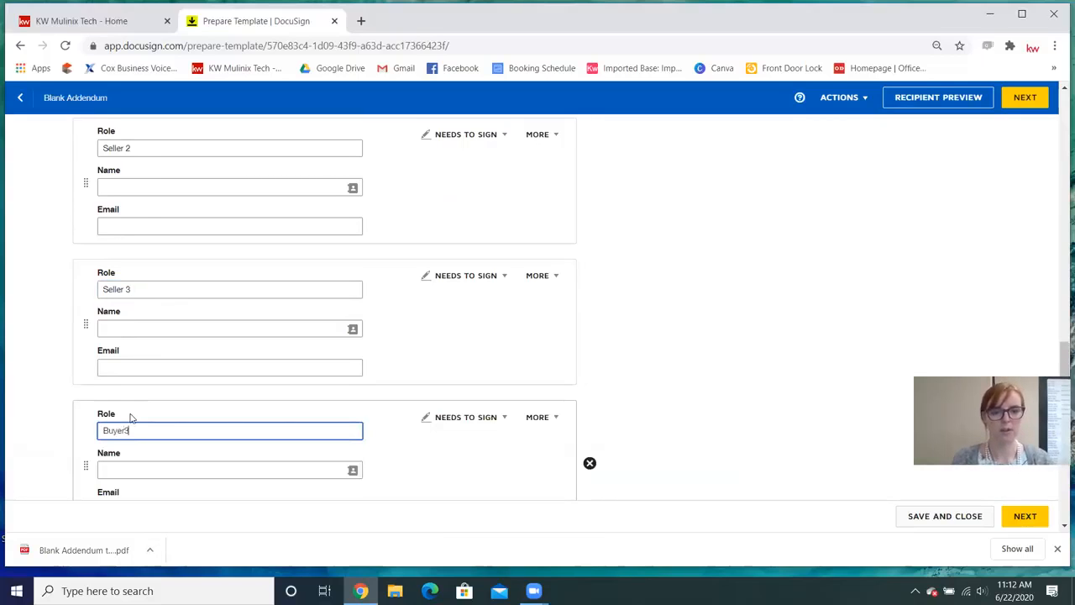
pyautogui.write('3')
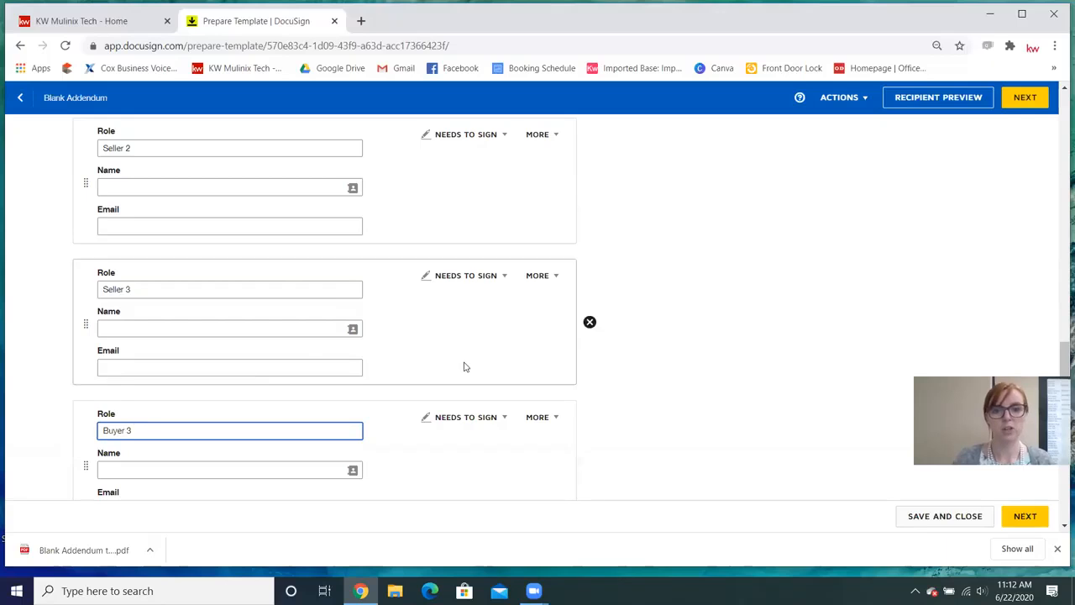
pyautogui.scroll(3, 732, 341)
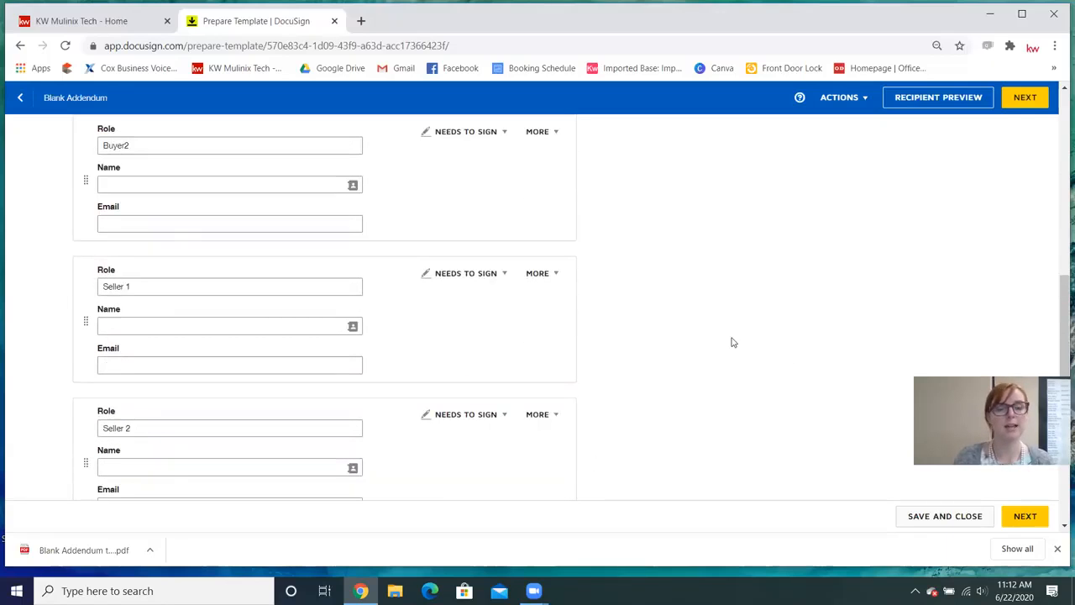
# Shorten the email subject to "Please DocuSign: Blank Addendum", leave the message empty, and continue to the field placement page.
pyautogui.scroll(3, 732, 342)
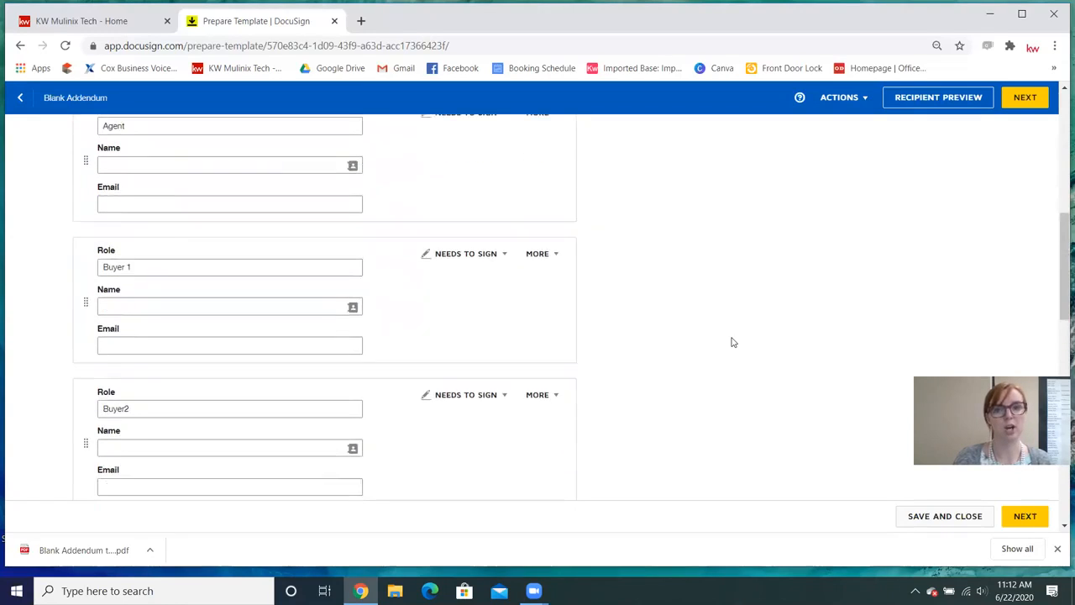
pyautogui.scroll(3, 733, 341)
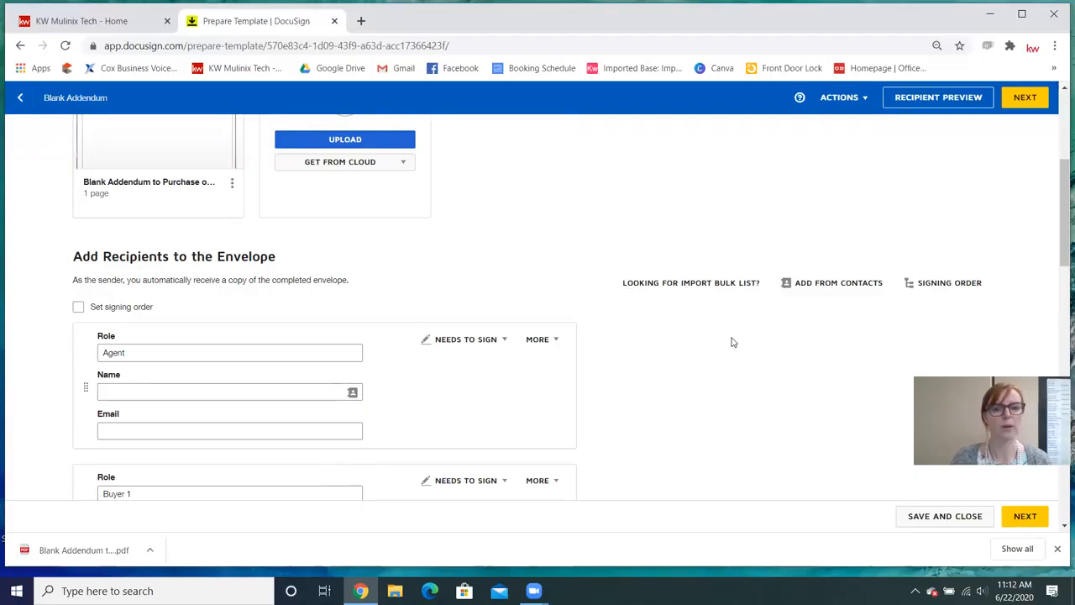
pyautogui.scroll(-4, 775, 213)
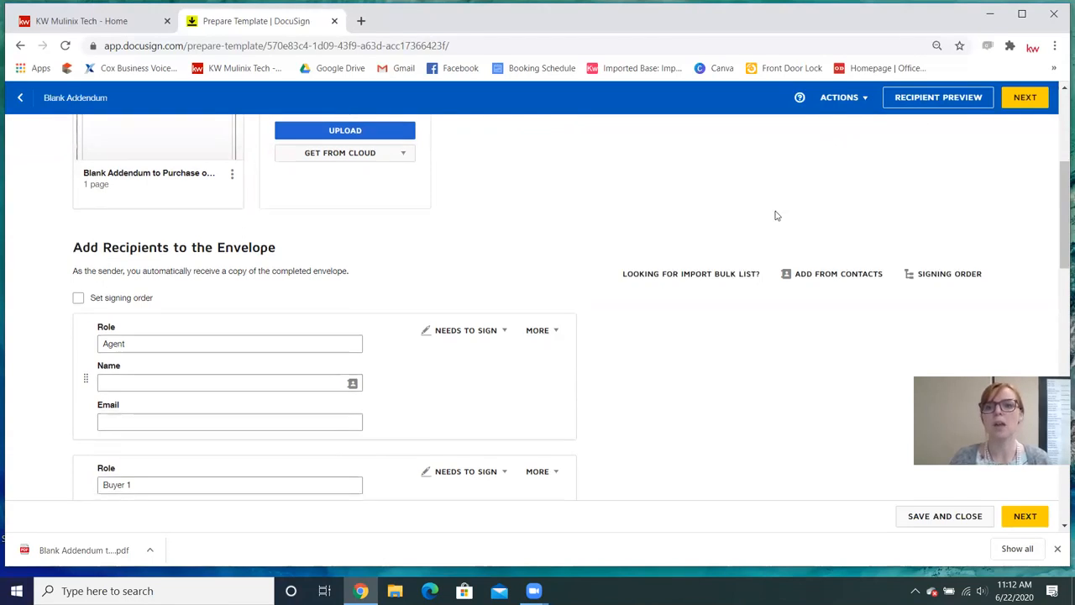
pyautogui.scroll(-7, 319, 243)
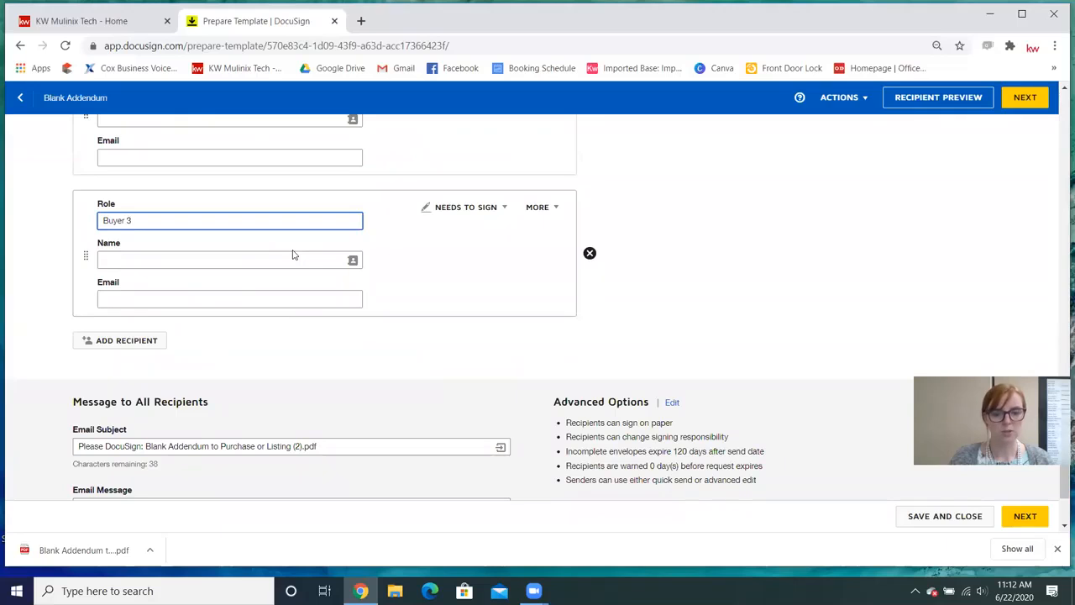
pyautogui.scroll(-1, 293, 254)
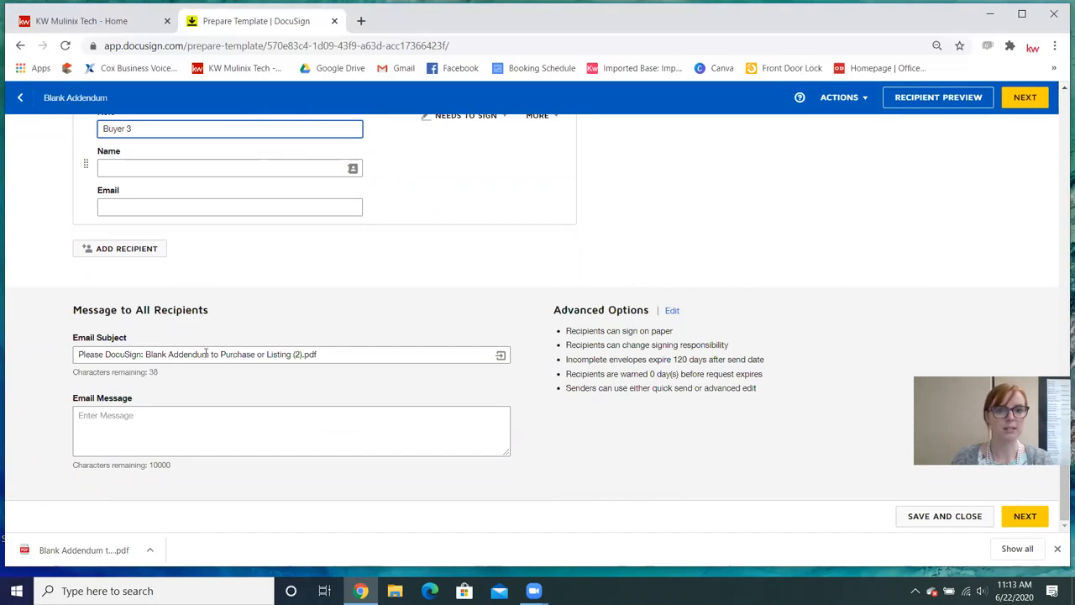
pyautogui.moveTo(327, 354); pyautogui.dragTo(212, 355)
pyautogui.press('BackSpace')
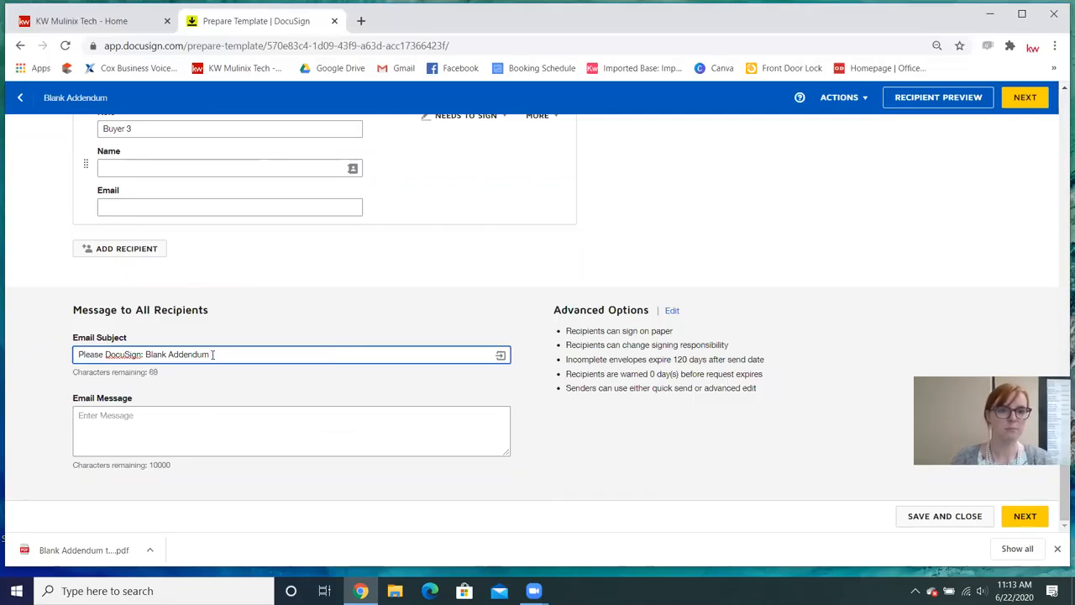
pyautogui.click(186, 415)
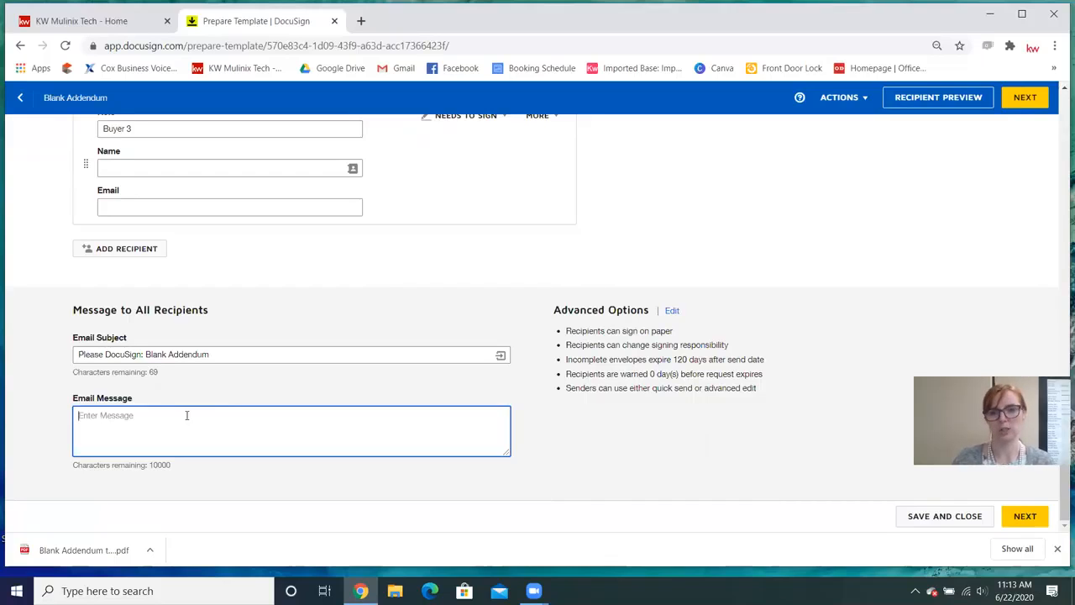
pyautogui.click(1032, 519)
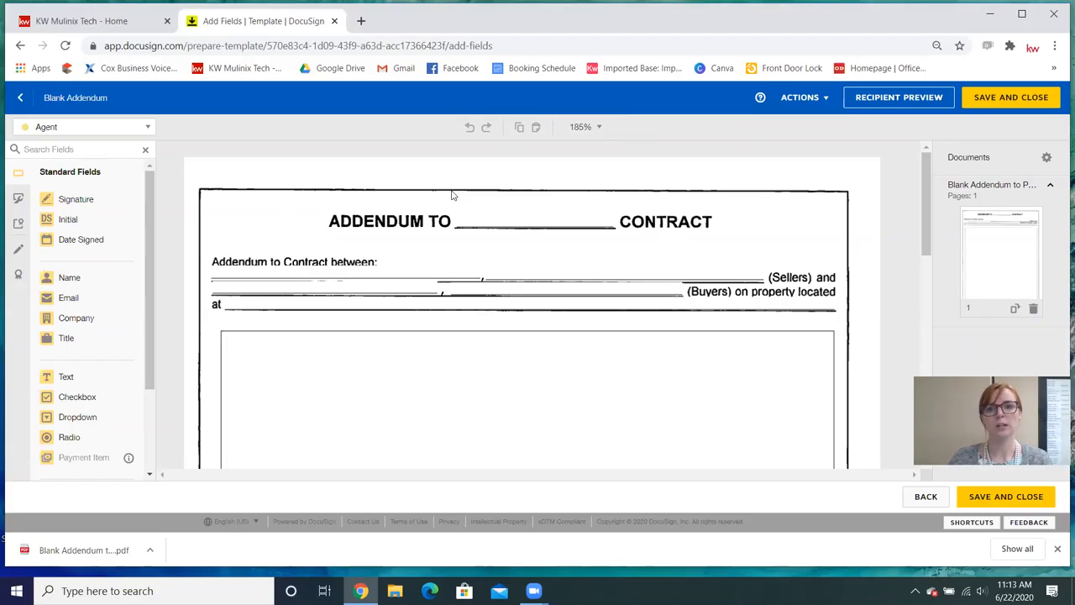
# Place an Agent text field on the blank between "Addendum to" and "Contract" and widen it to span the whole line.
pyautogui.scroll(-5, 379, 181)
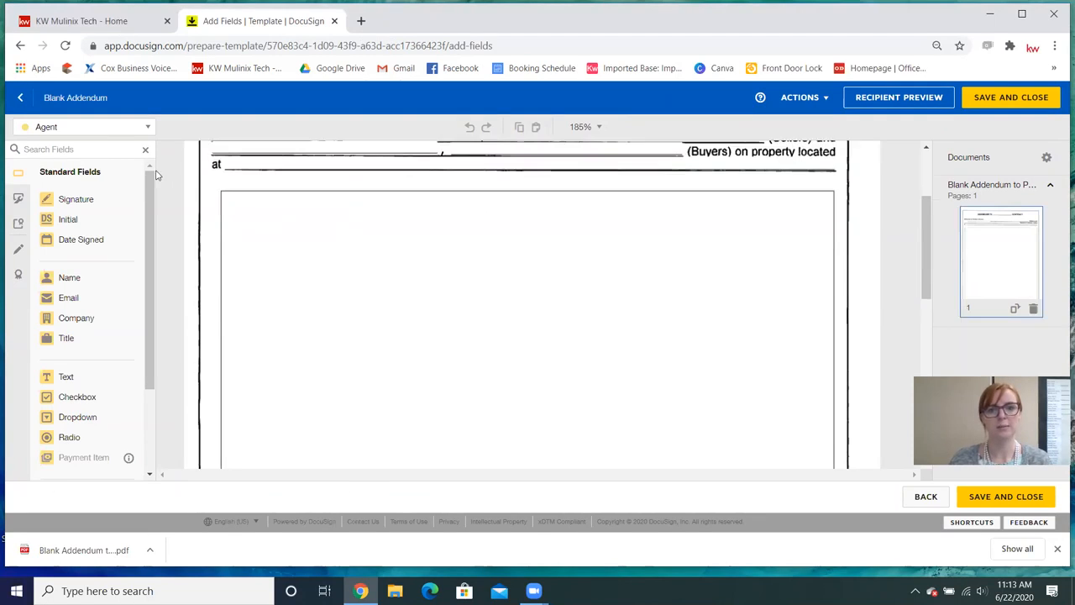
pyautogui.scroll(-5, 674, 247)
pyautogui.scroll(10, 672, 250)
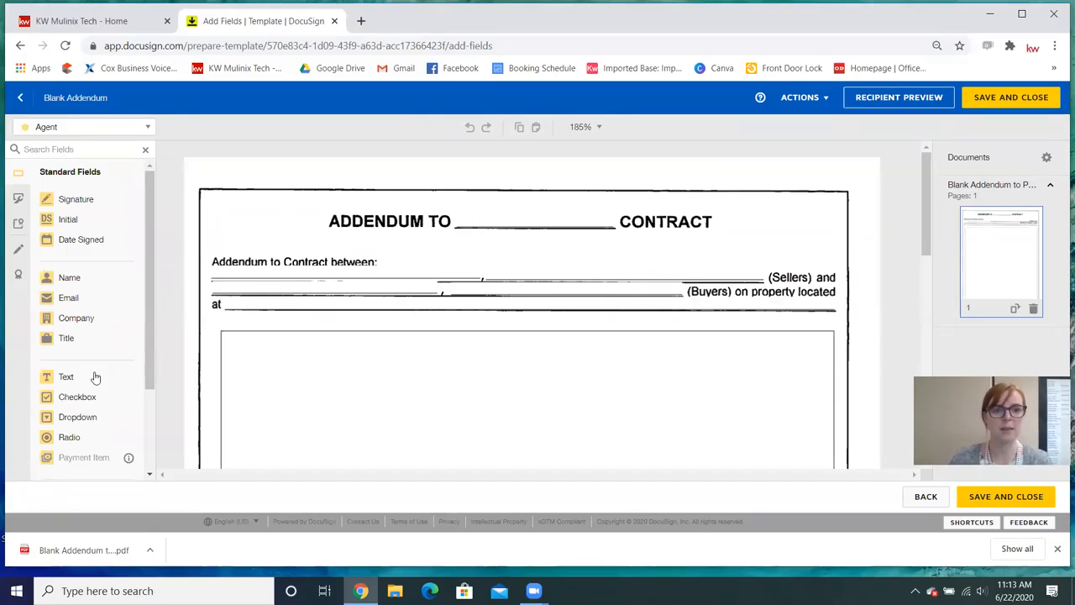
pyautogui.moveTo(87, 380); pyautogui.dragTo(453, 210)
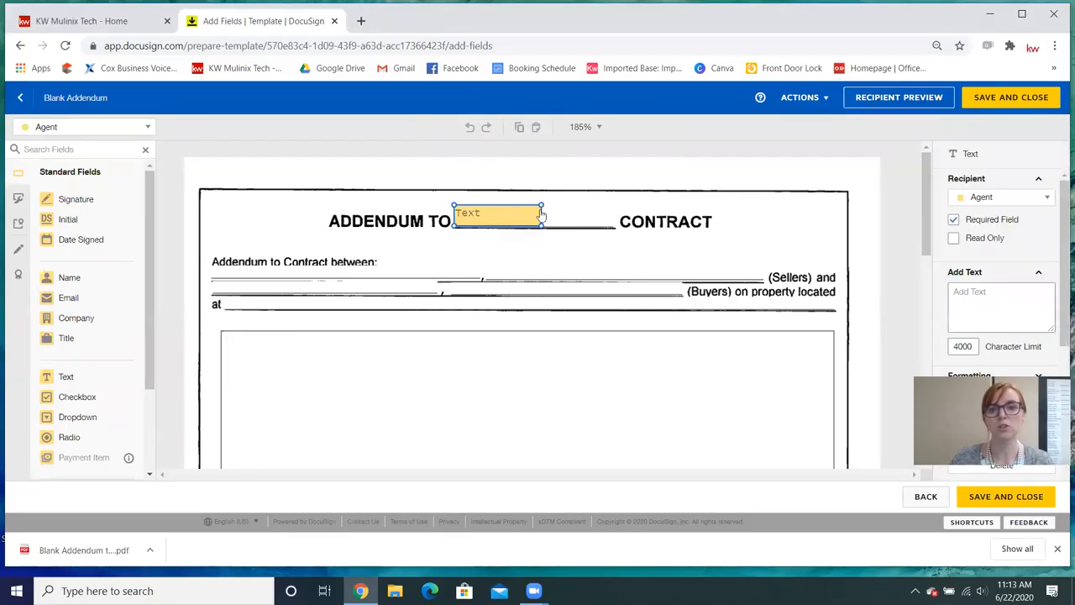
pyautogui.moveTo(543, 225); pyautogui.dragTo(618, 226)
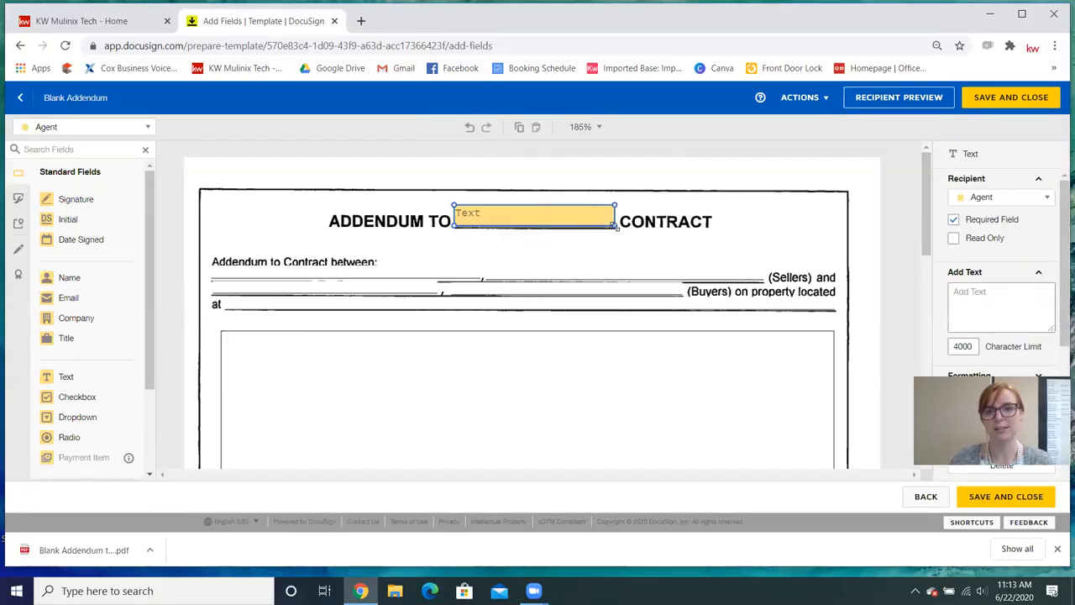
# Enter "Listing" in the text field in the addendum's heading.
pyautogui.doubleClick(529, 217)
pyautogui.write('L')
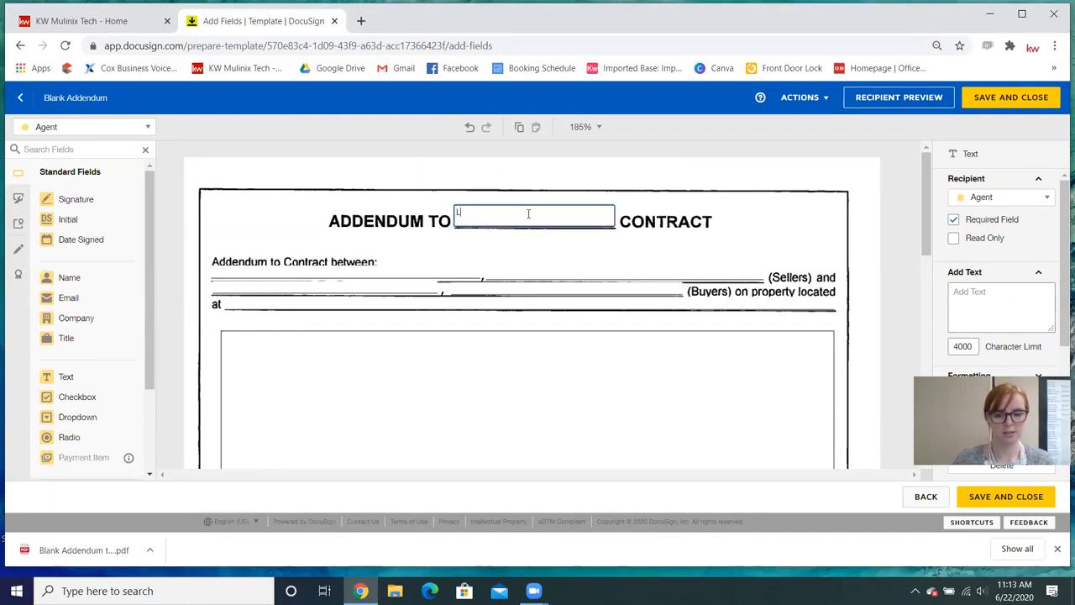
pyautogui.write('isting')
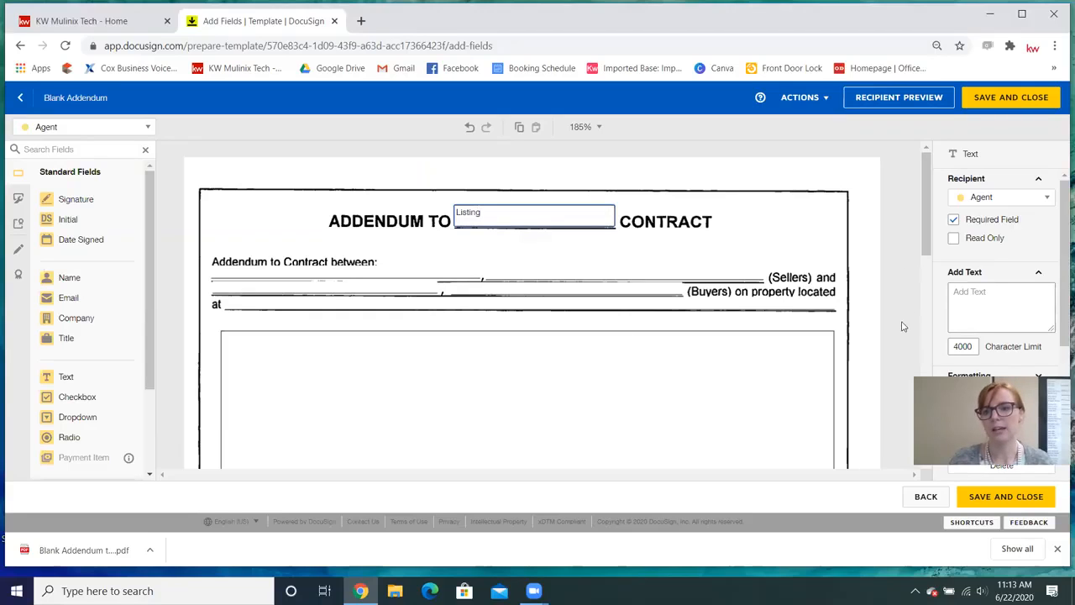
pyautogui.click(523, 336)
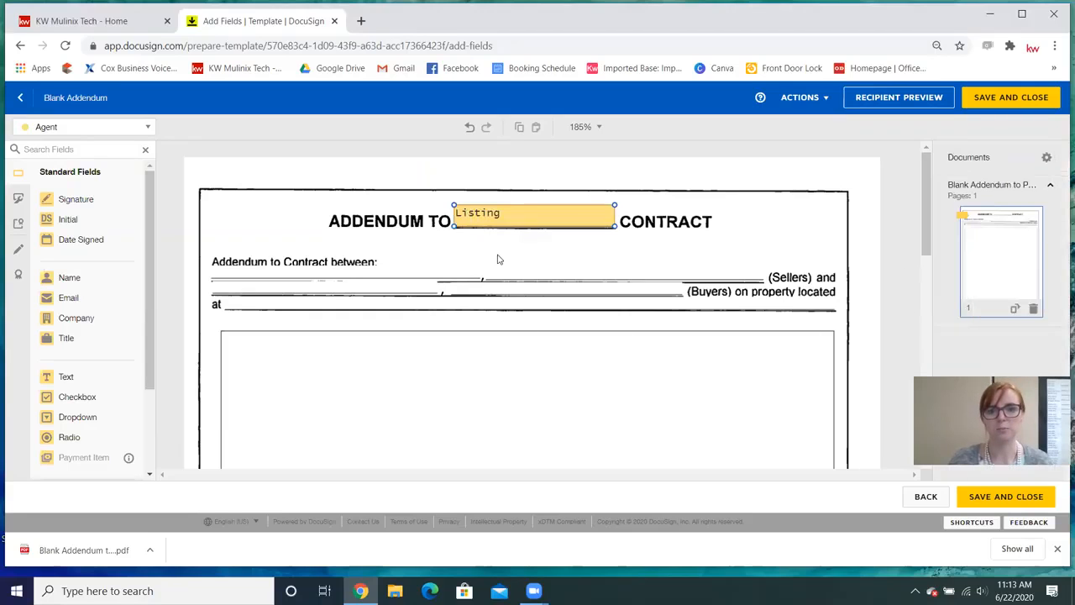
# Set the font size of the heading's "Listing" field to 11.
pyautogui.click(509, 217)
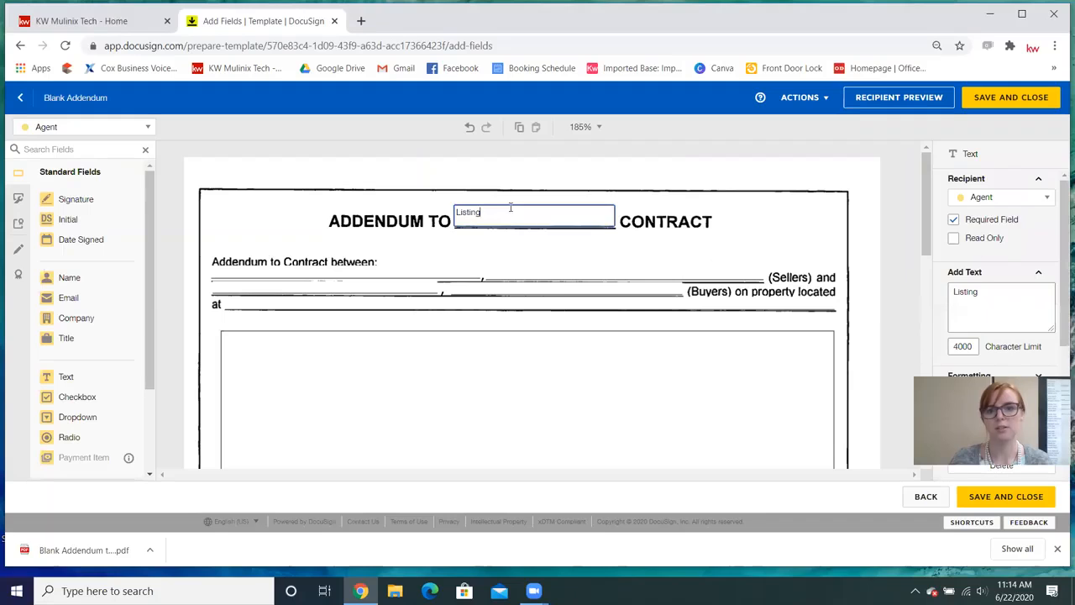
pyautogui.scroll(-2, 944, 312)
pyautogui.click(1037, 271)
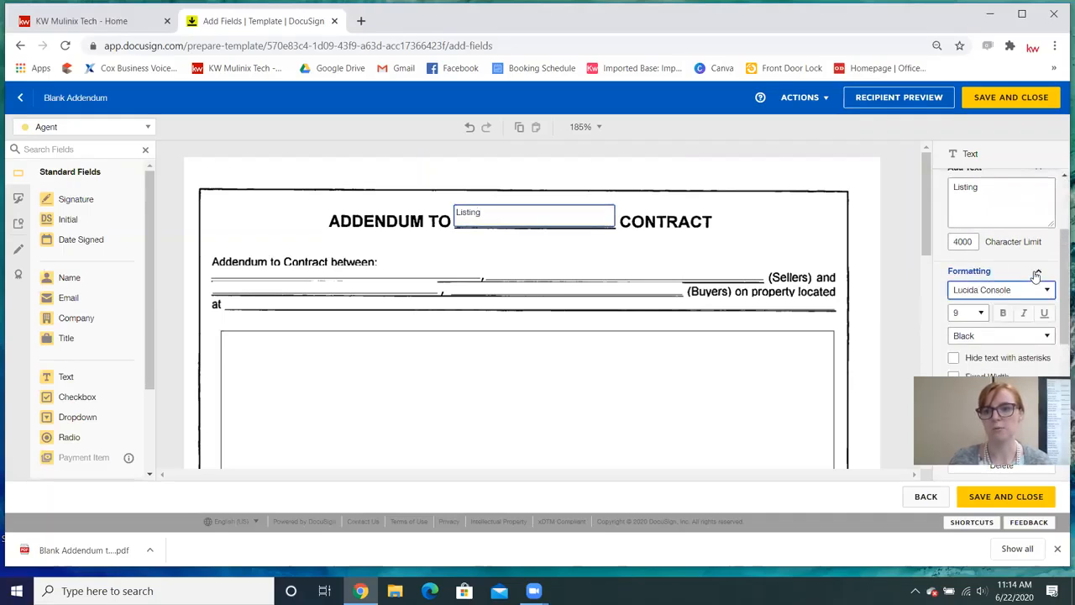
pyautogui.scroll(-1, 1024, 277)
pyautogui.click(967, 242)
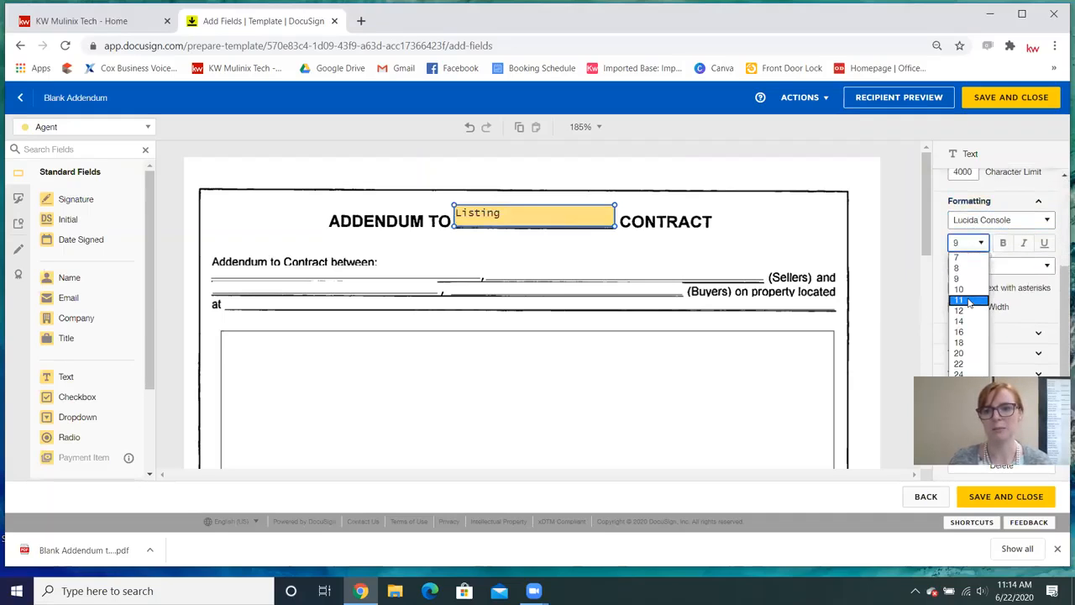
pyautogui.click(959, 302)
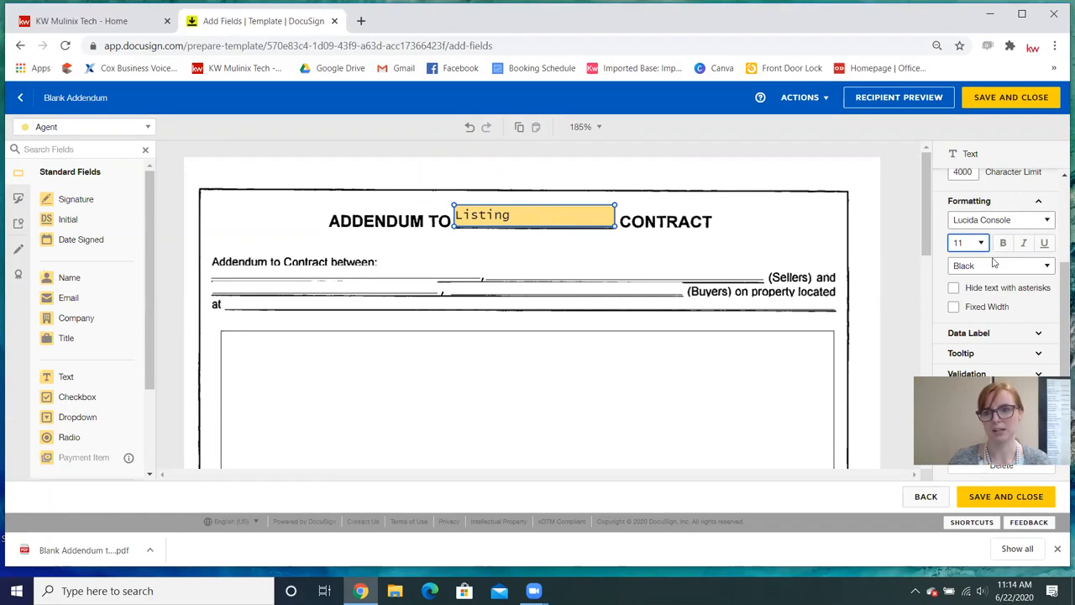
pyautogui.click(472, 244)
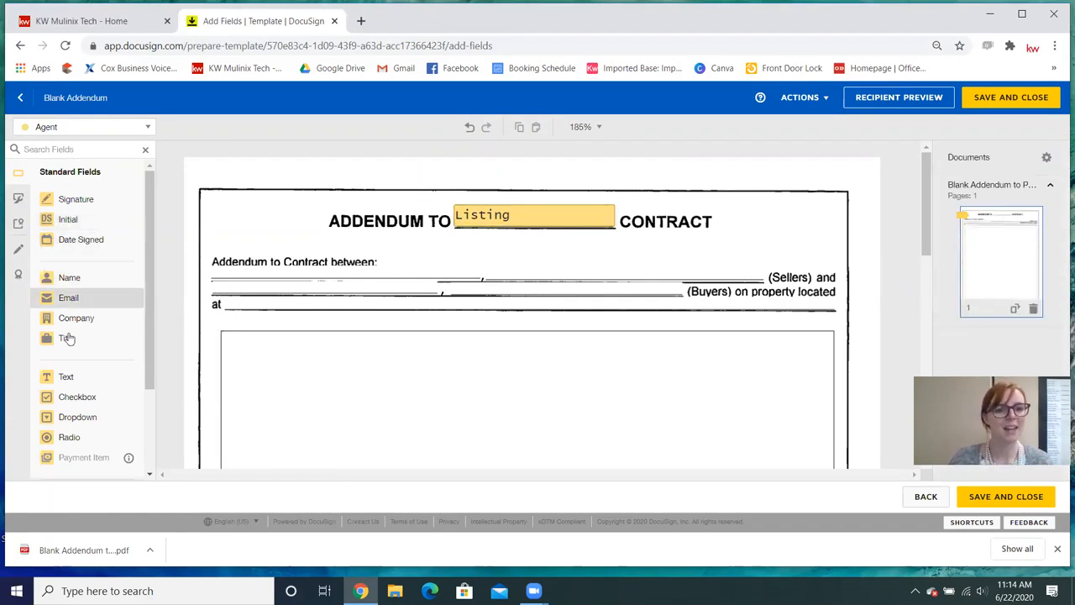
# Add an Agent text field sized to the first Sellers blank and place a copy of it on the second Sellers blank.
pyautogui.moveTo(69, 378); pyautogui.dragTo(211, 267)
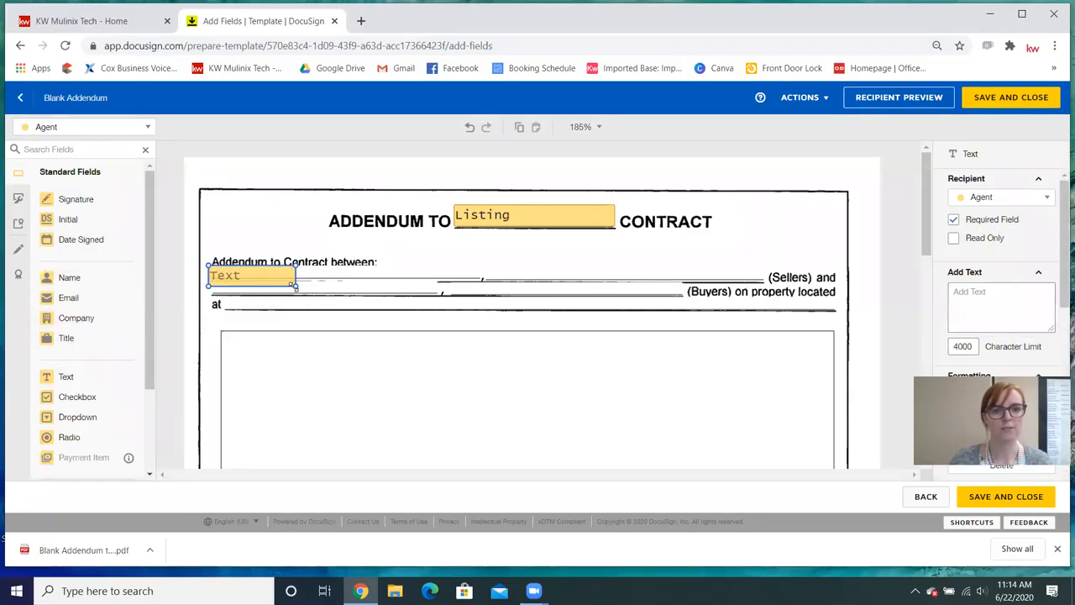
pyautogui.moveTo(337, 280); pyautogui.dragTo(483, 261)
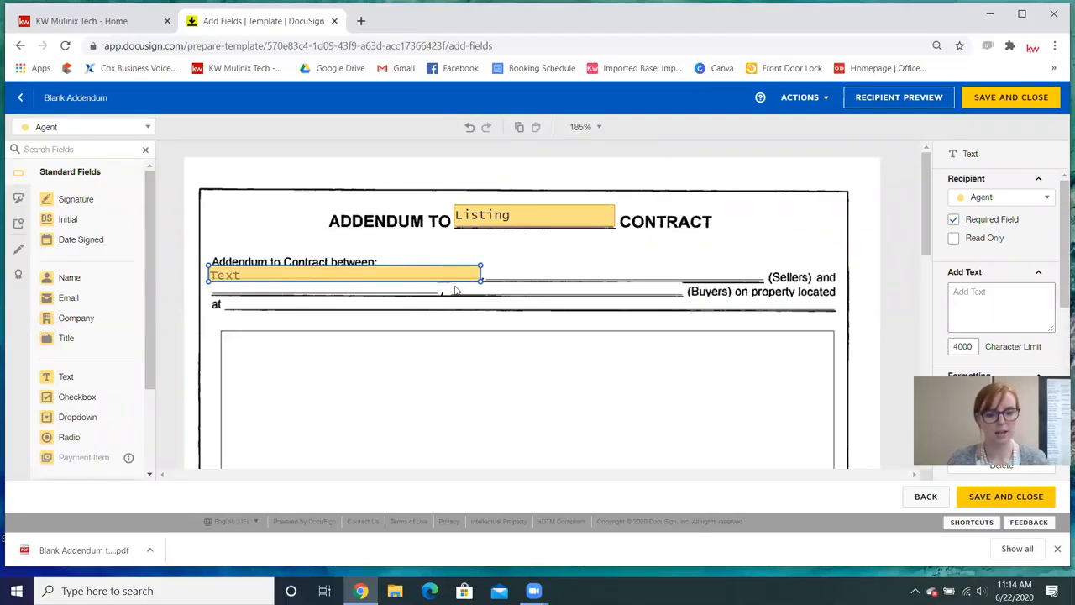
pyautogui.hotkey('ctrl', 'c')
pyautogui.hotkey('ctrl', 'v')
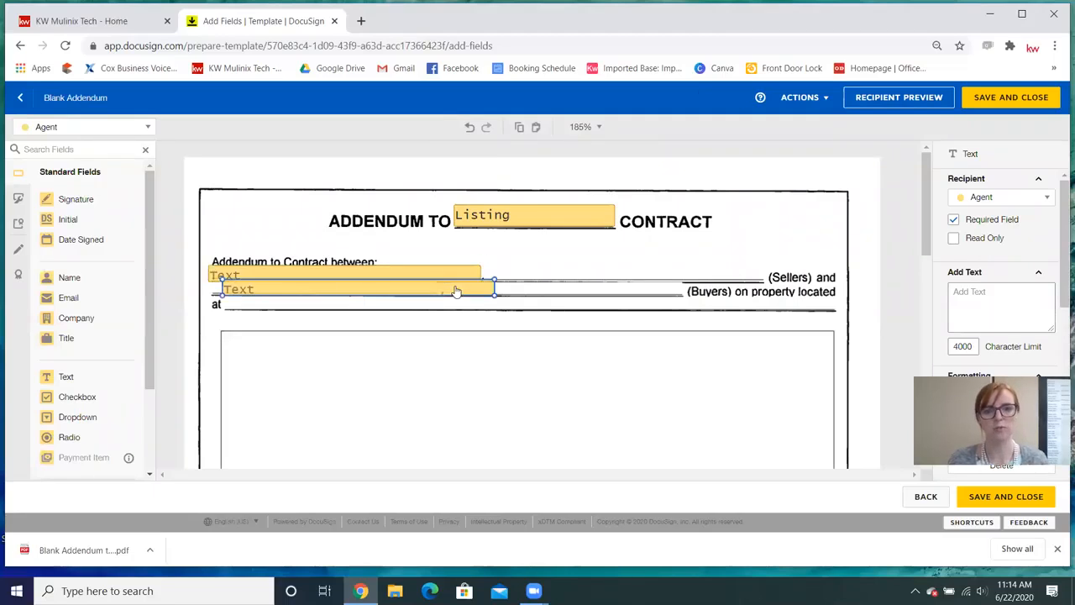
pyautogui.moveTo(426, 295); pyautogui.dragTo(691, 277)
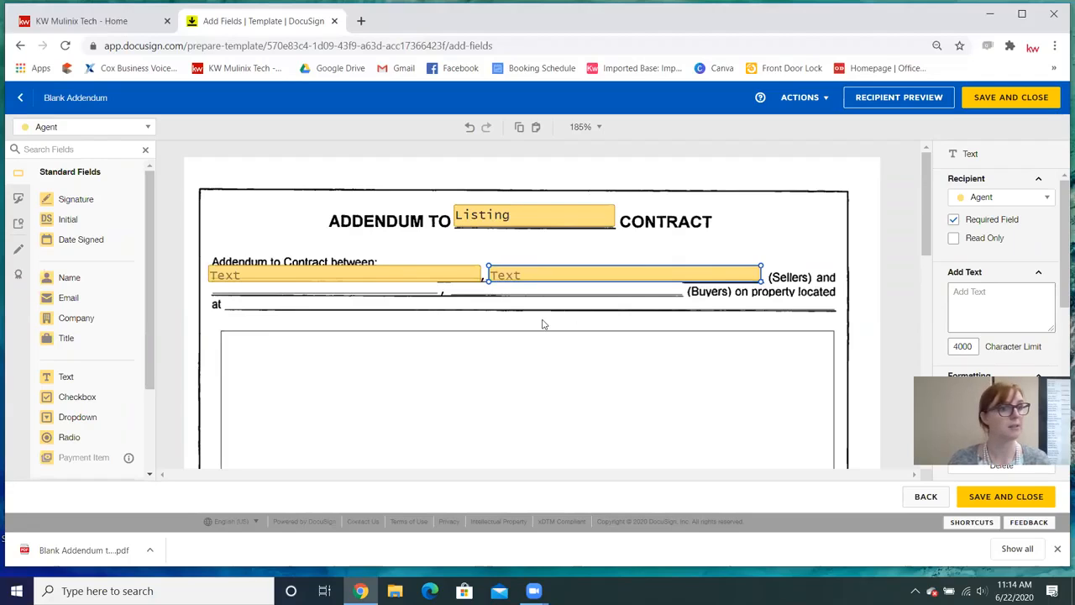
pyautogui.click(422, 401)
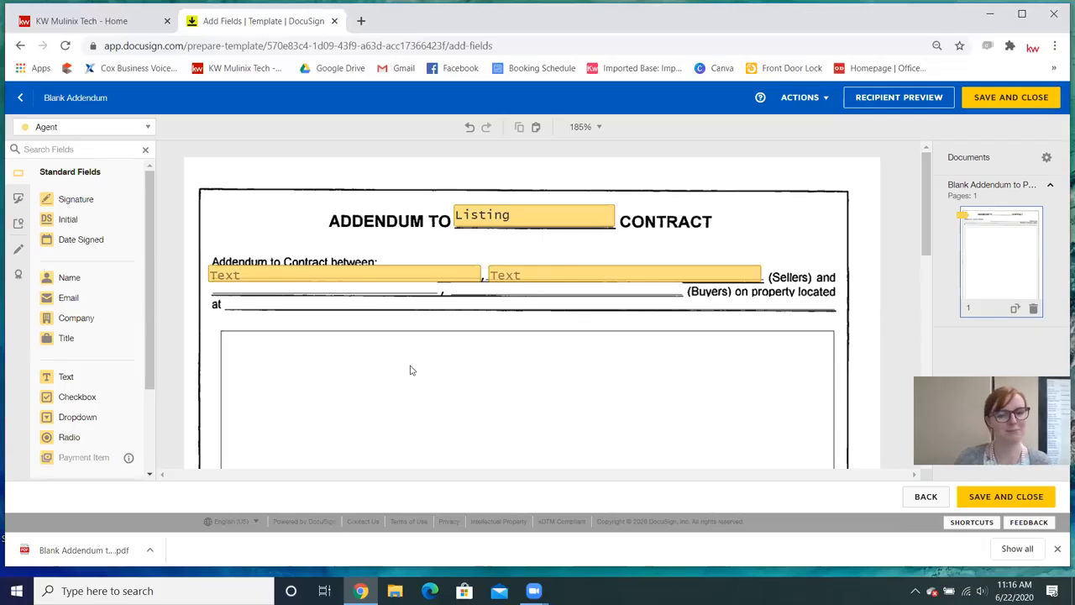
pyautogui.click(550, 280)
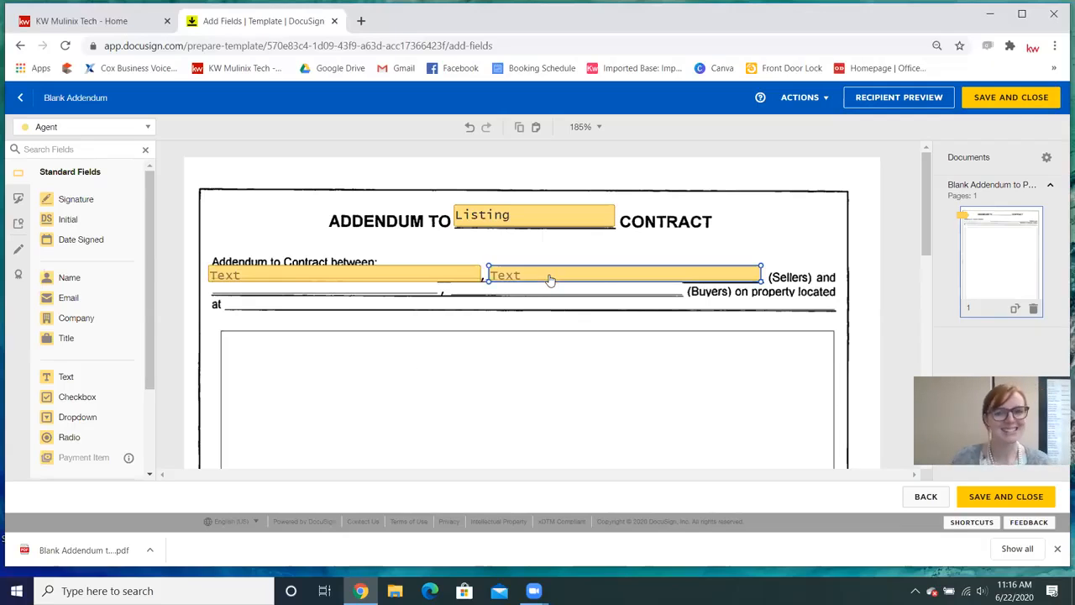
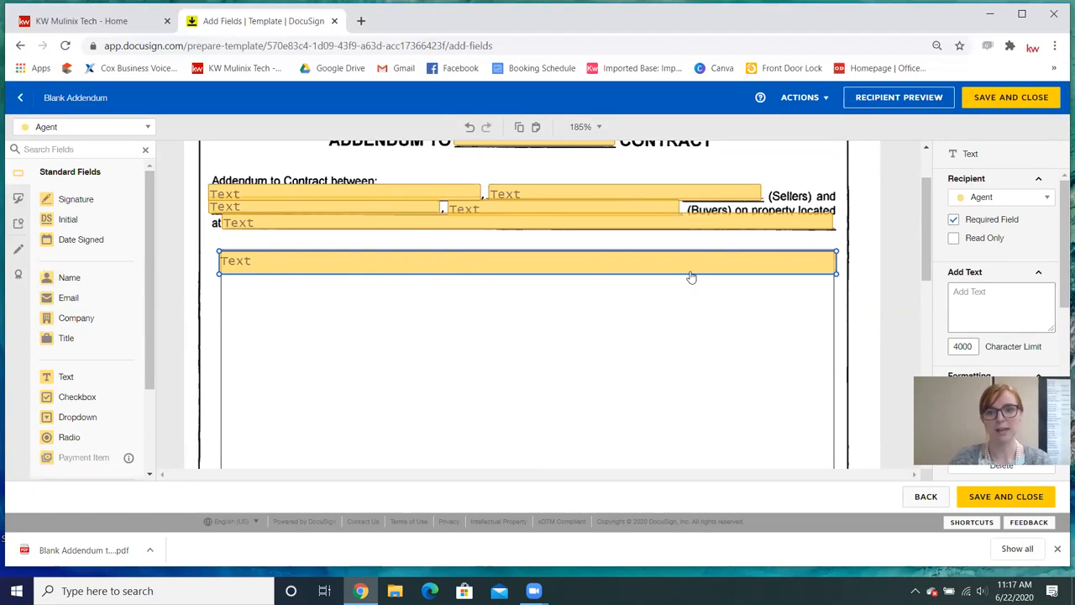
pyautogui.hotkey('ctrl', 'v')
pyautogui.moveTo(689, 275); pyautogui.dragTo(675, 280)
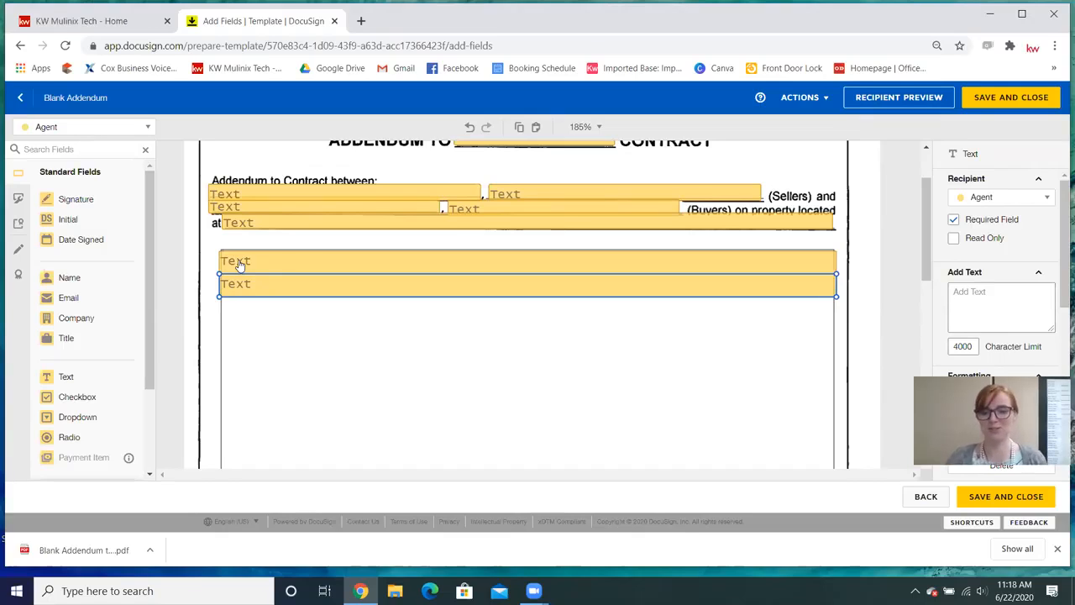
pyautogui.press('Delete')
# Enlarge the text field in the addendum's body box downward into a tall multi-line area at the box's full width.
pyautogui.click(538, 262)
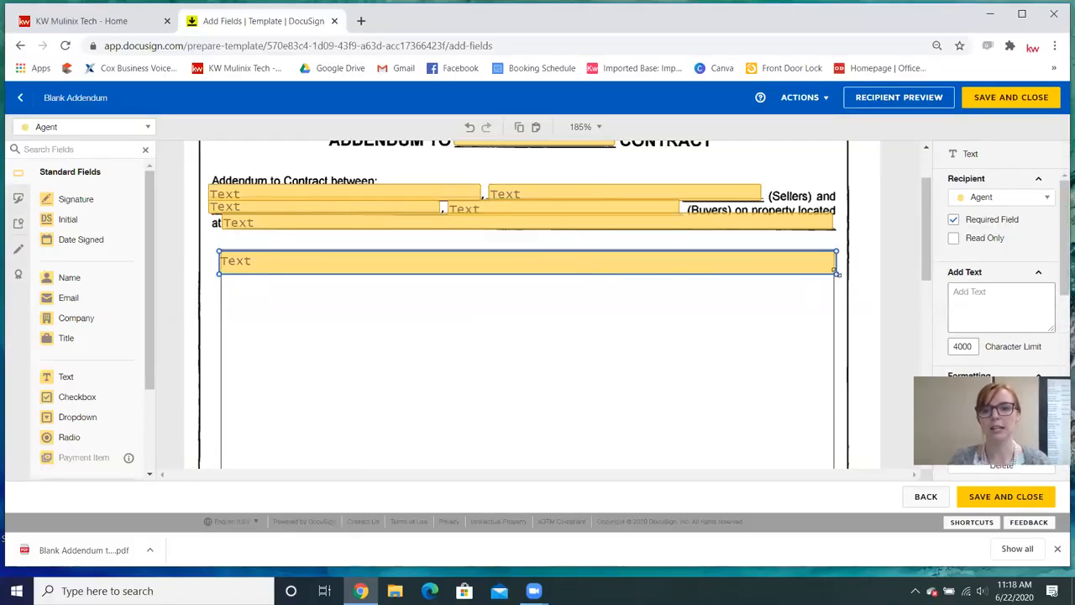
pyautogui.moveTo(834, 275); pyautogui.dragTo(834, 475)
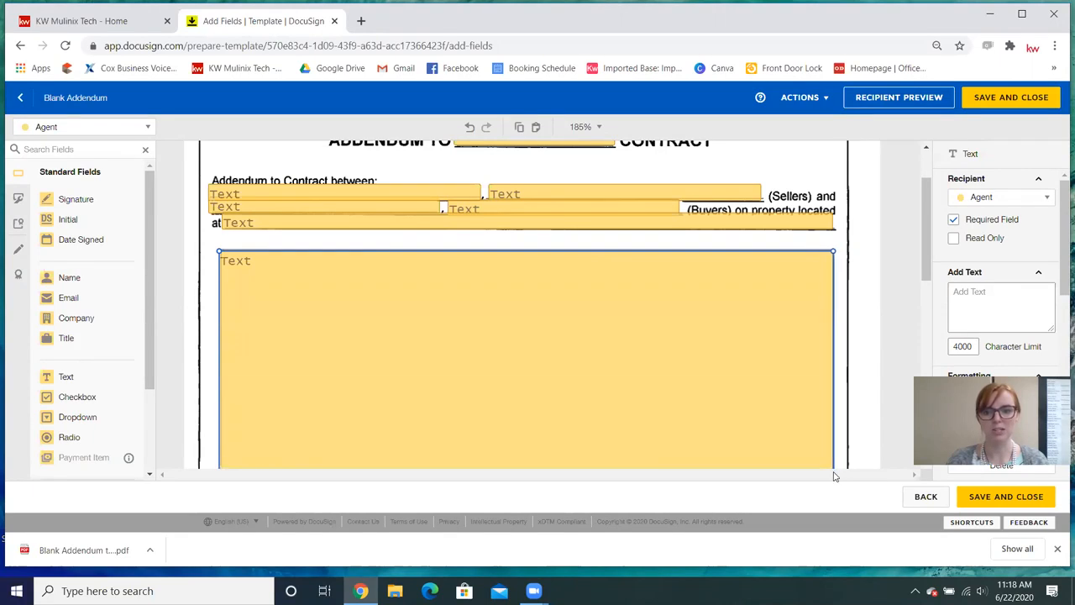
pyautogui.scroll(-2, 283, 187)
pyautogui.scroll(2, 348, 238)
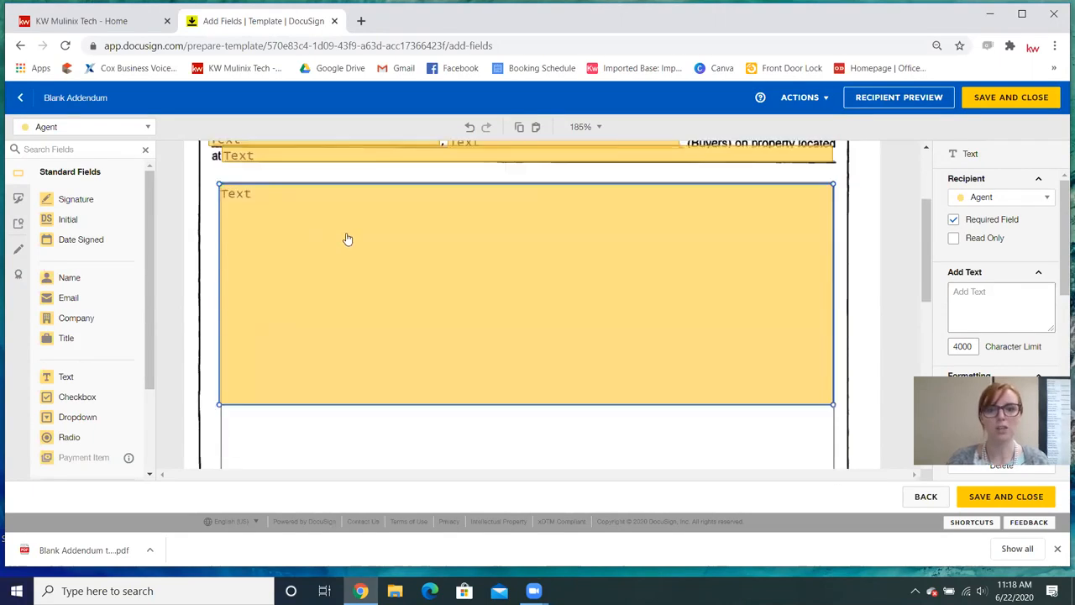
# Enter "Hello", "Is", "It", "Me", "You're", "Looking" and "For" on separate lines in the addendum's body text field.
pyautogui.doubleClick(262, 269)
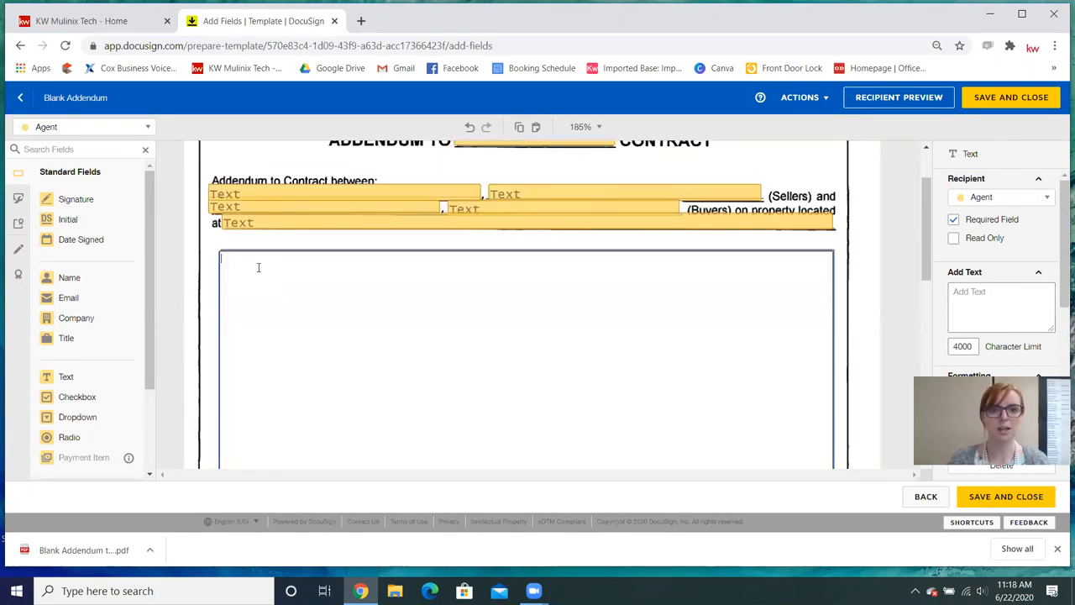
pyautogui.write('He')
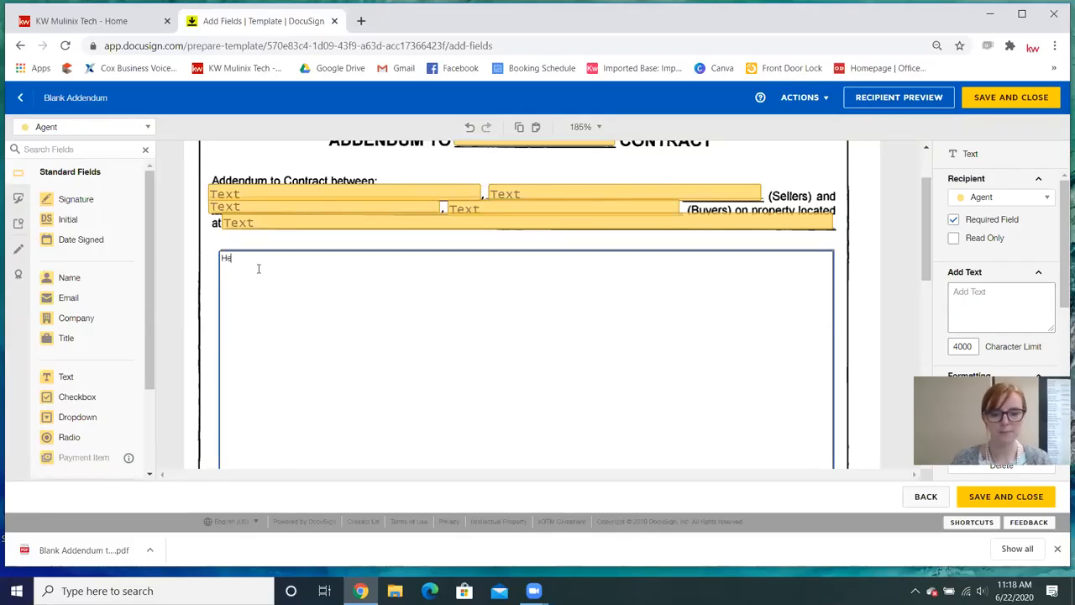
pyautogui.write('llo Is')
pyautogui.press('Return')
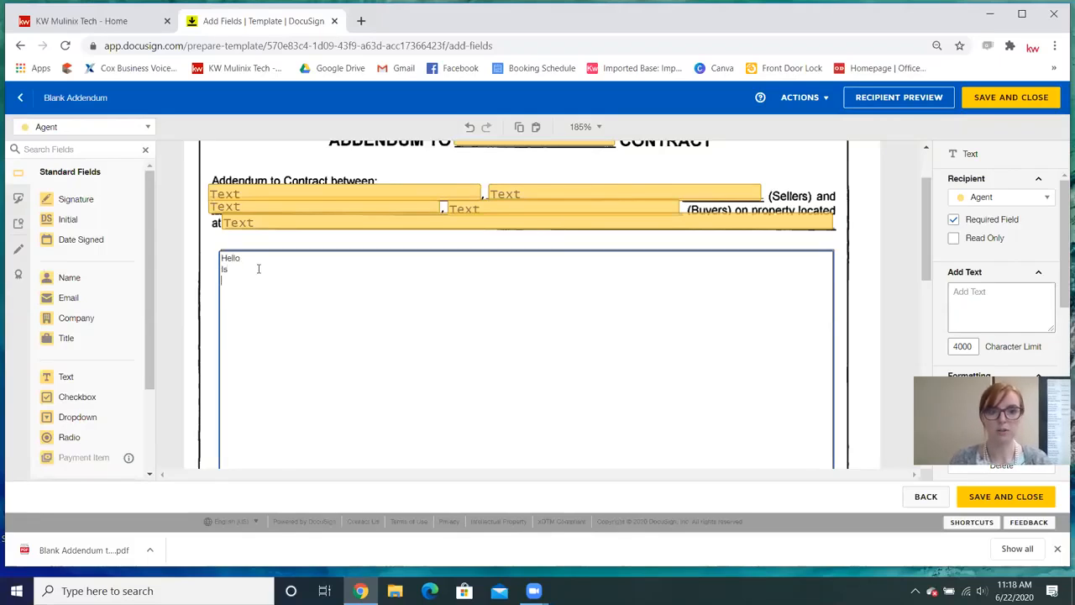
pyautogui.write('It ')
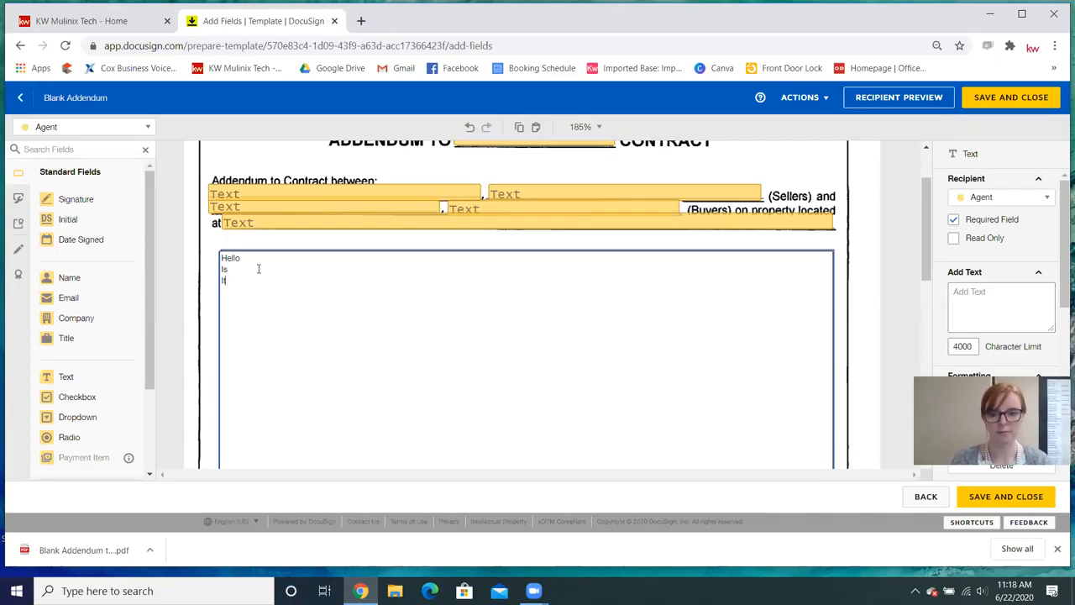
pyautogui.write('Me ')
pyautogui.write('You')
pyautogui.write("'re")
pyautogui.press('Return')
pyautogui.write('Looking For')
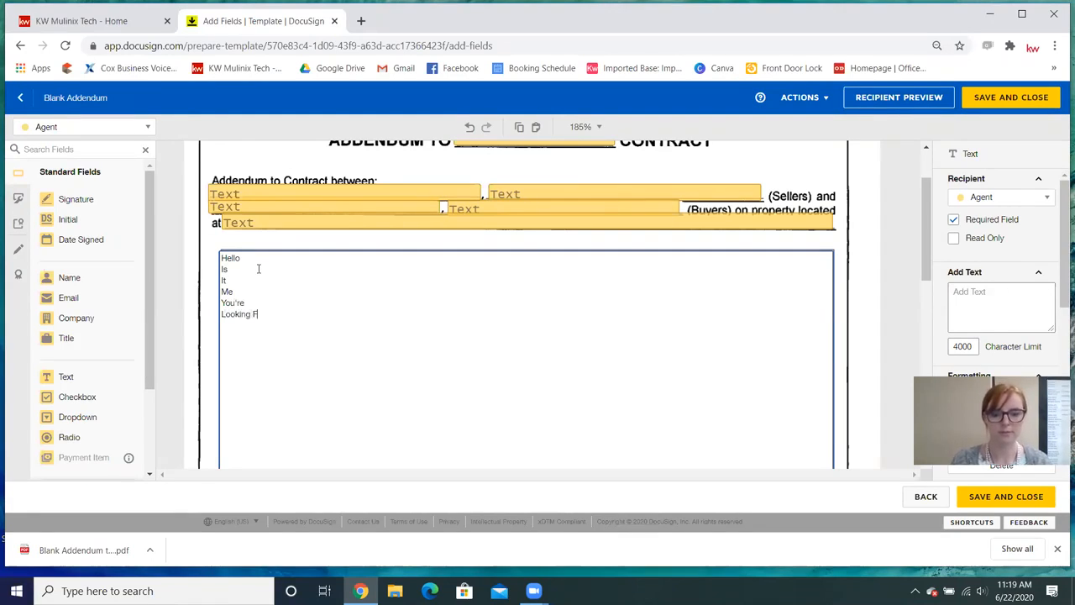
pyautogui.press('BackSpace')
pyautogui.press('BackSpace')
pyautogui.press('BackSpace')
pyautogui.press('BackSpace')
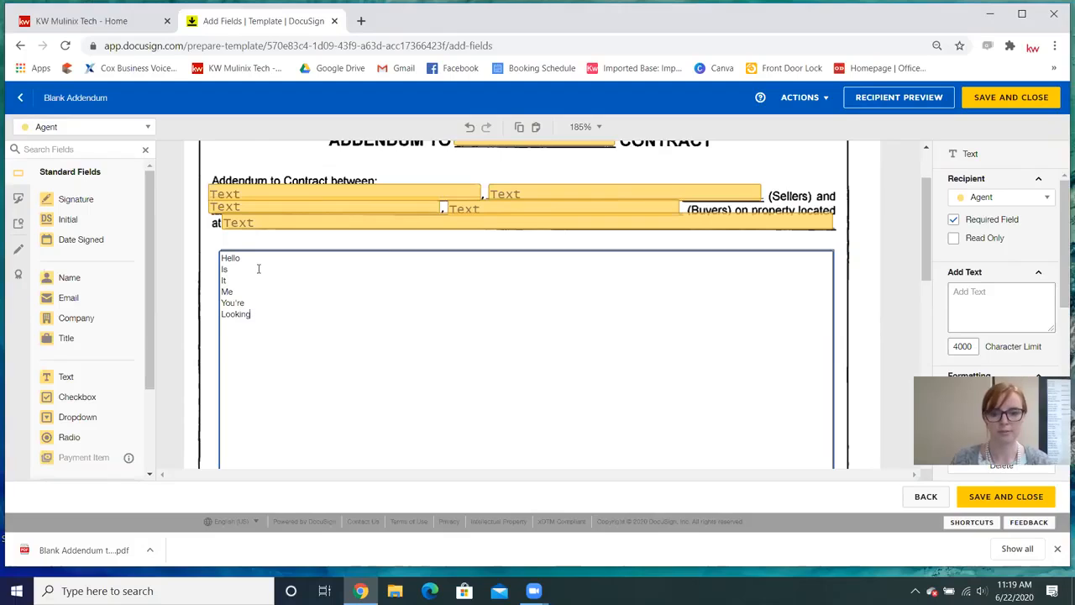
pyautogui.write('For')
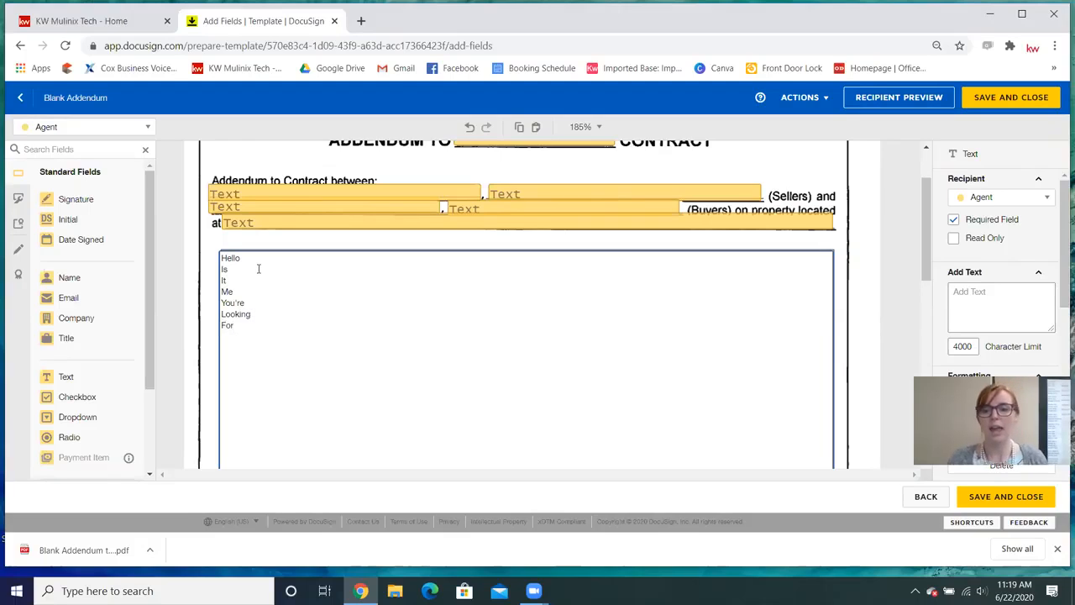
pyautogui.scroll(-5, 316, 250)
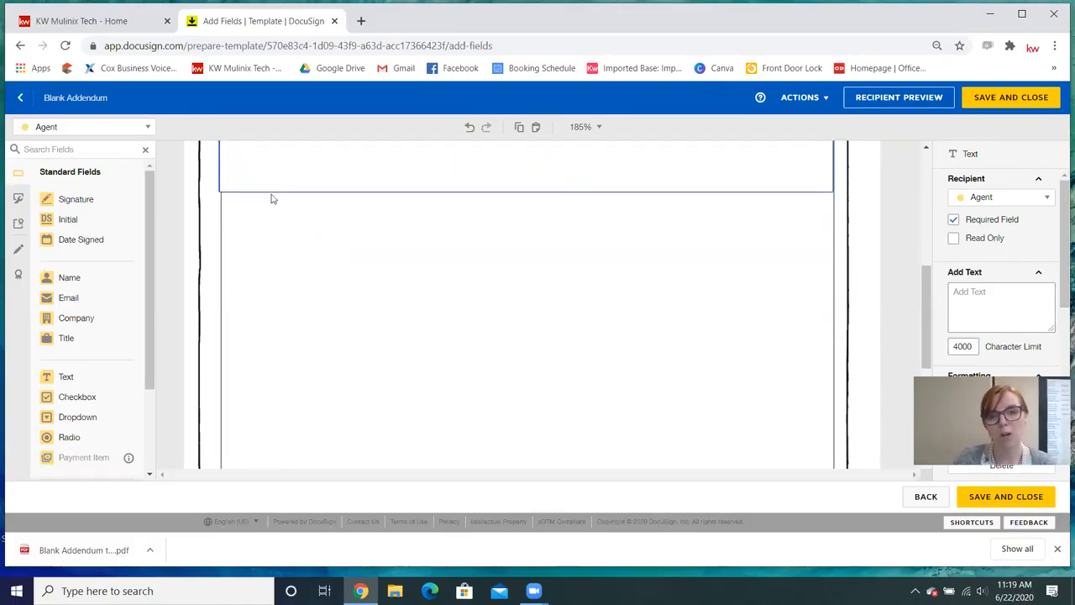
pyautogui.scroll(3, 613, 267)
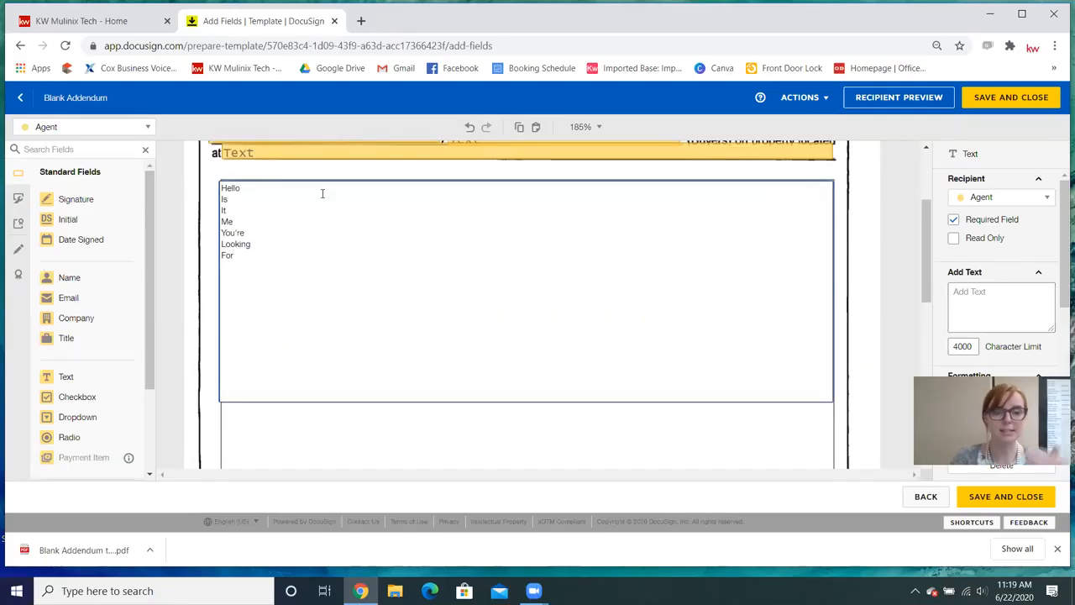
pyautogui.click(320, 442)
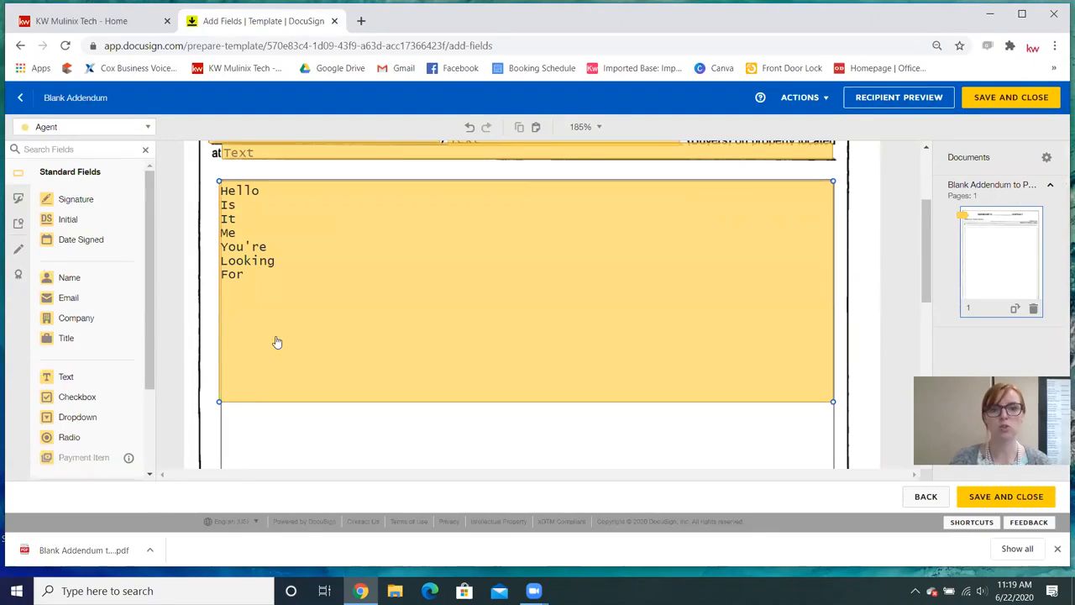
# Set the font size of the addendum's body text field to 10.
pyautogui.click(240, 334)
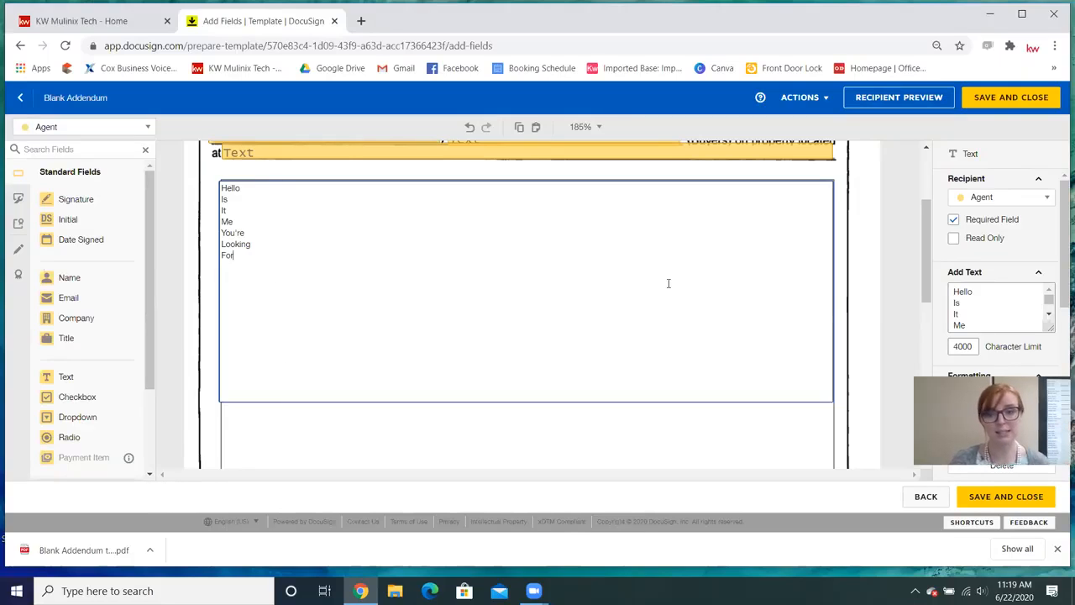
pyautogui.moveTo(235, 256); pyautogui.dragTo(220, 188)
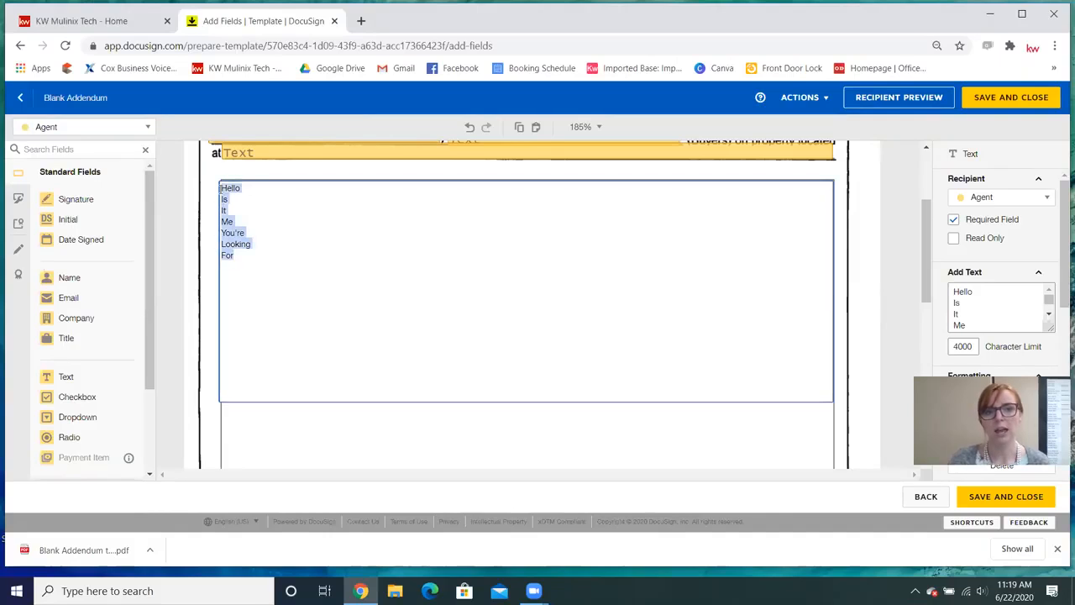
pyautogui.click(356, 267)
pyautogui.scroll(-1, 672, 248)
pyautogui.scroll(-1, 1035, 273)
pyautogui.scroll(-1, 1039, 291)
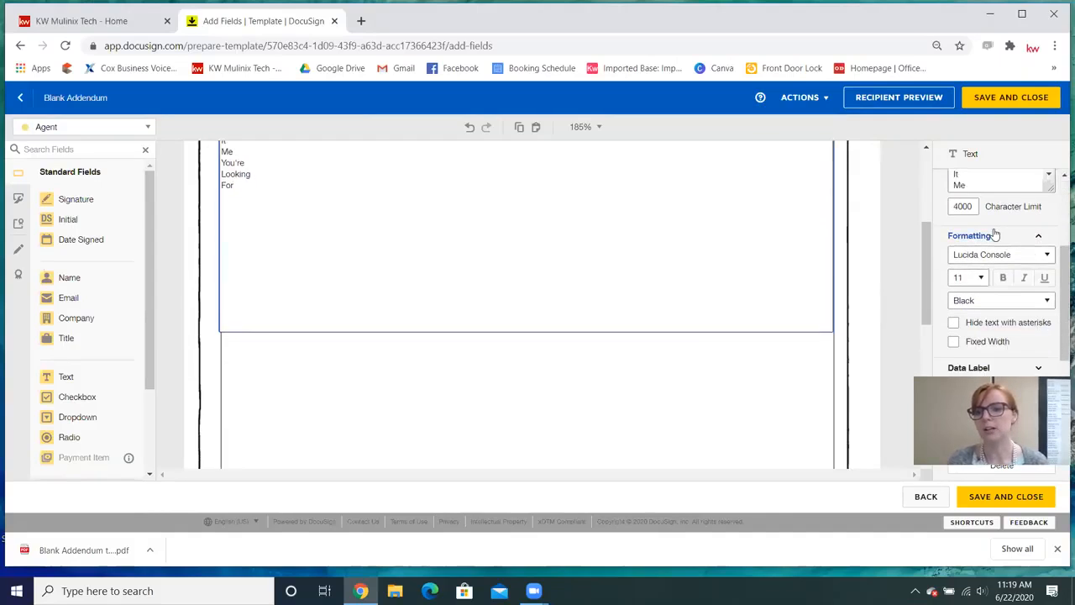
pyautogui.scroll(1, 638, 279)
pyautogui.scroll(-1, 983, 280)
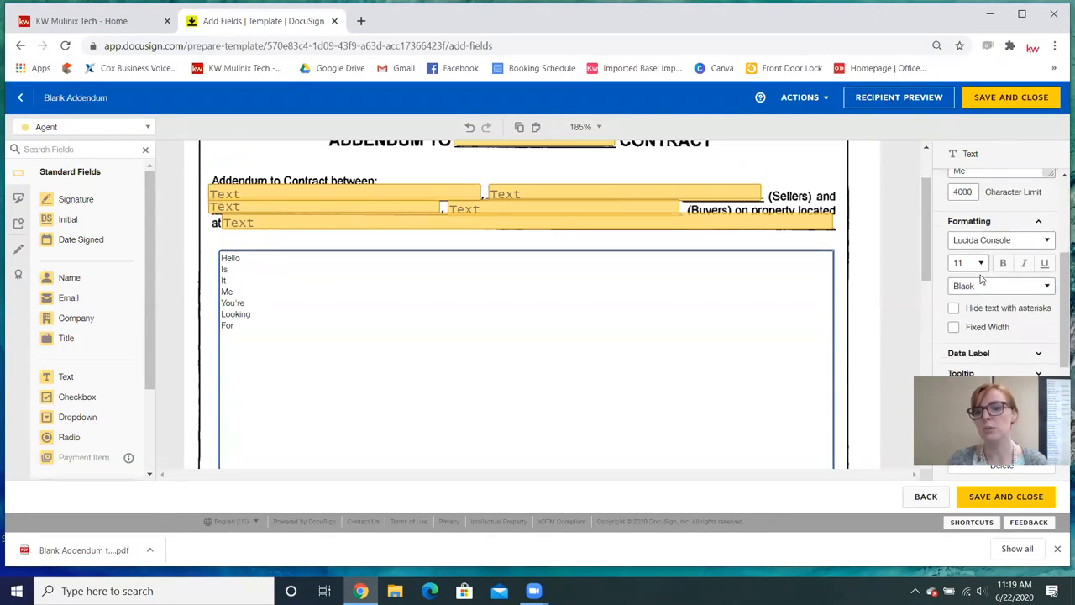
pyautogui.click(955, 273)
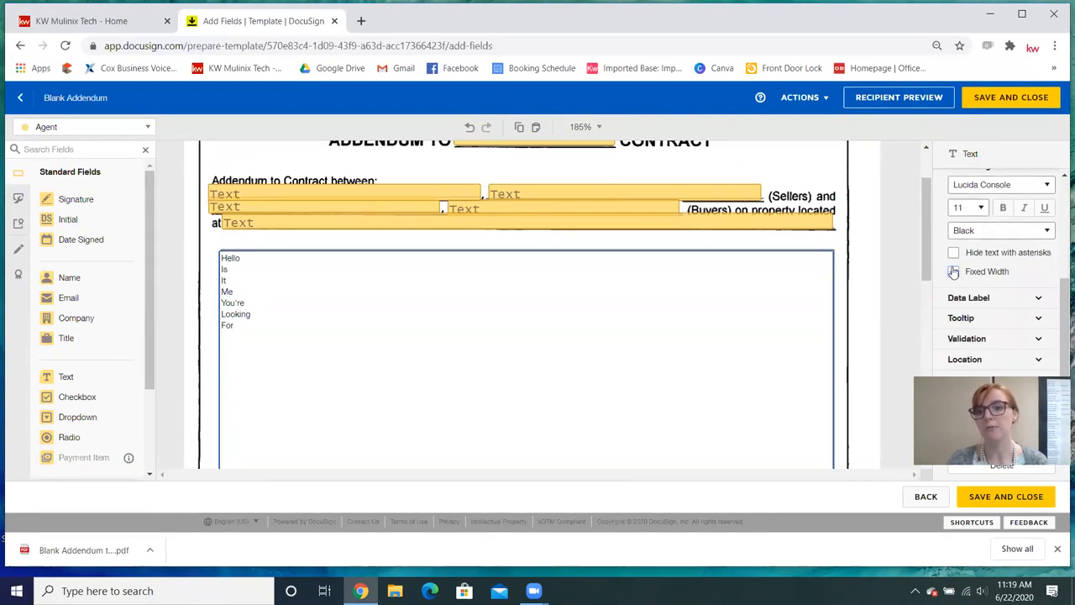
pyautogui.click(979, 209)
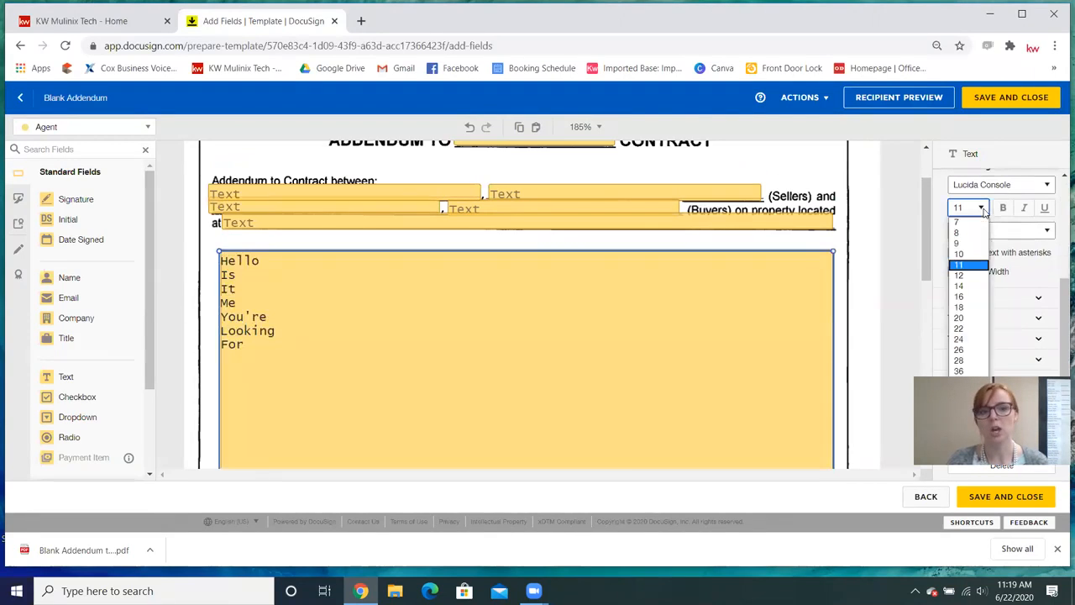
pyautogui.click(978, 253)
# Try the Arial and Georgia fonts on the body text field and settle on Arial Narrow.
pyautogui.click(981, 188)
pyautogui.click(980, 200)
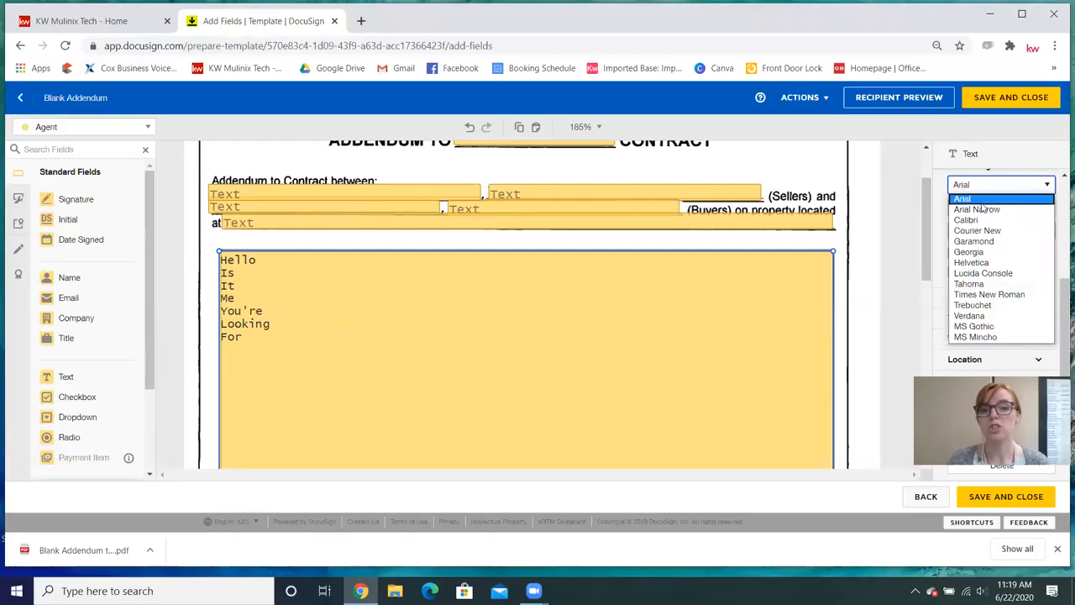
pyautogui.click(985, 189)
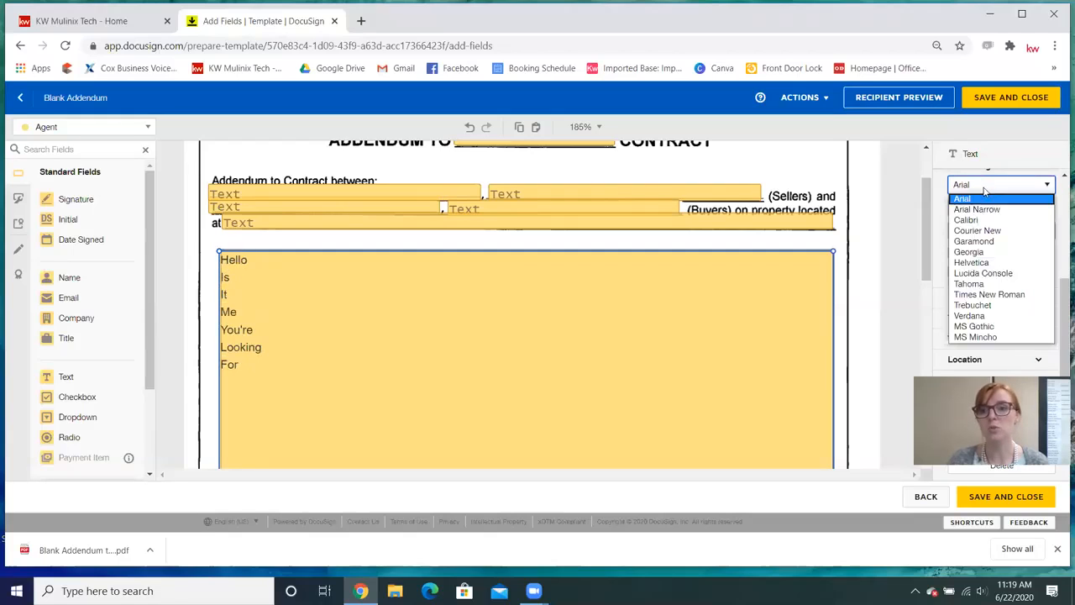
pyautogui.click(987, 252)
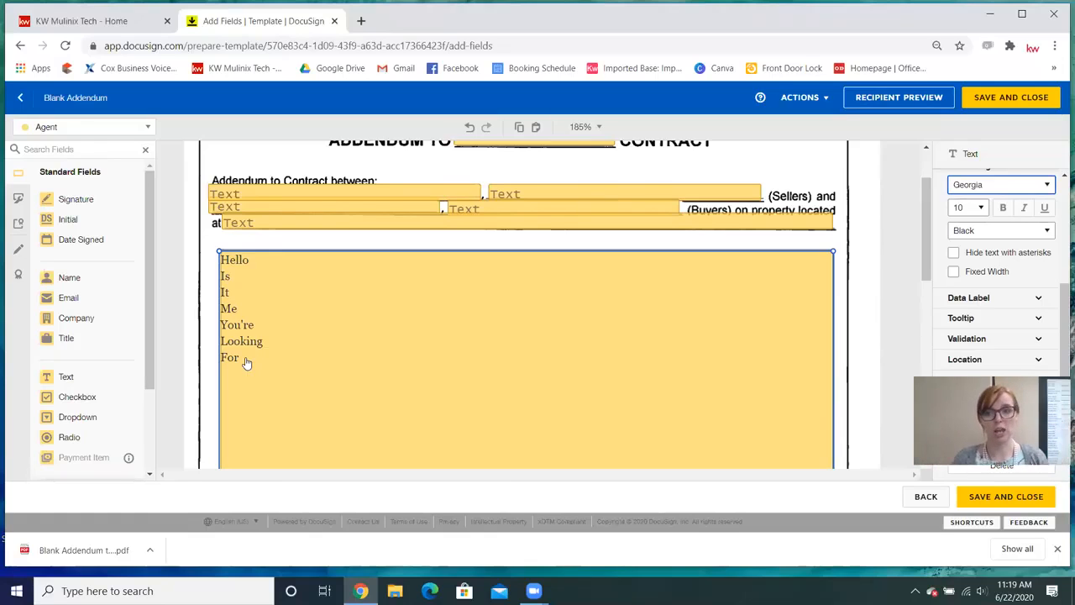
pyautogui.click(975, 186)
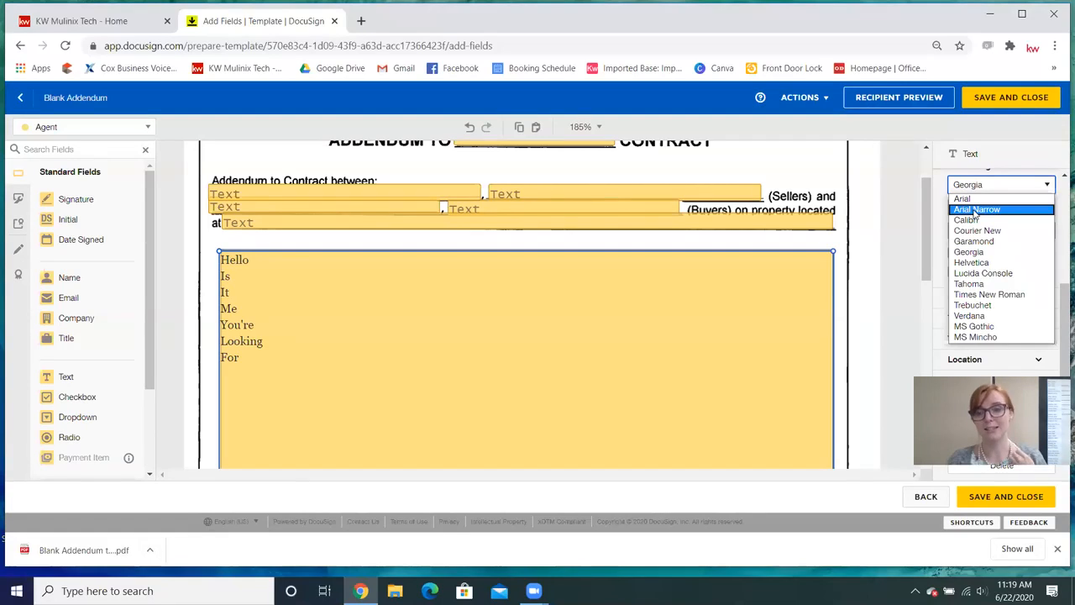
pyautogui.click(974, 211)
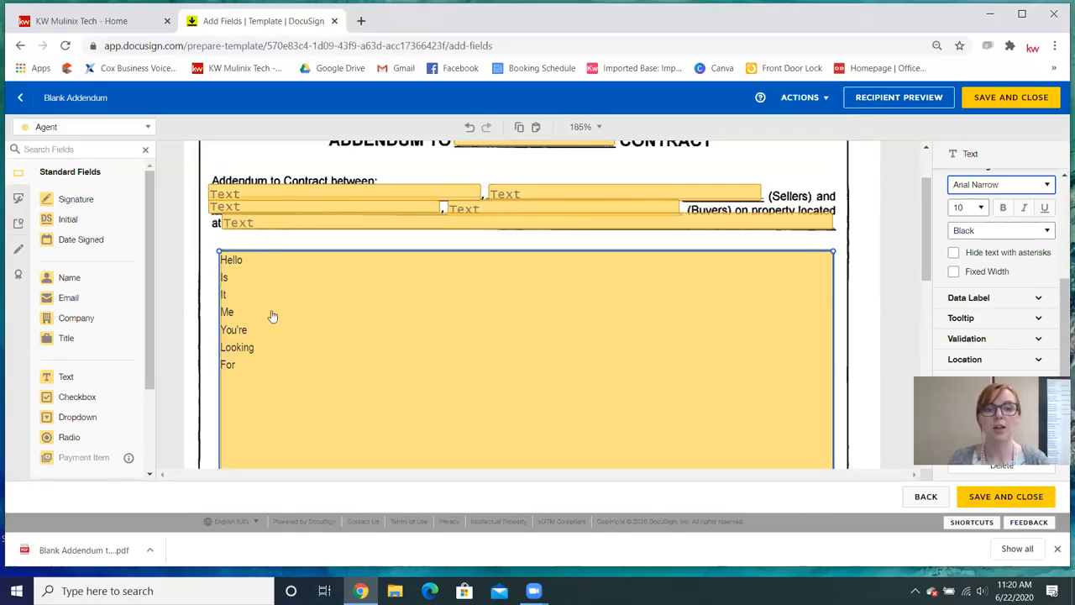
# Try to color only the word "Looking" in the body text field Dark Red.
pyautogui.click(249, 355)
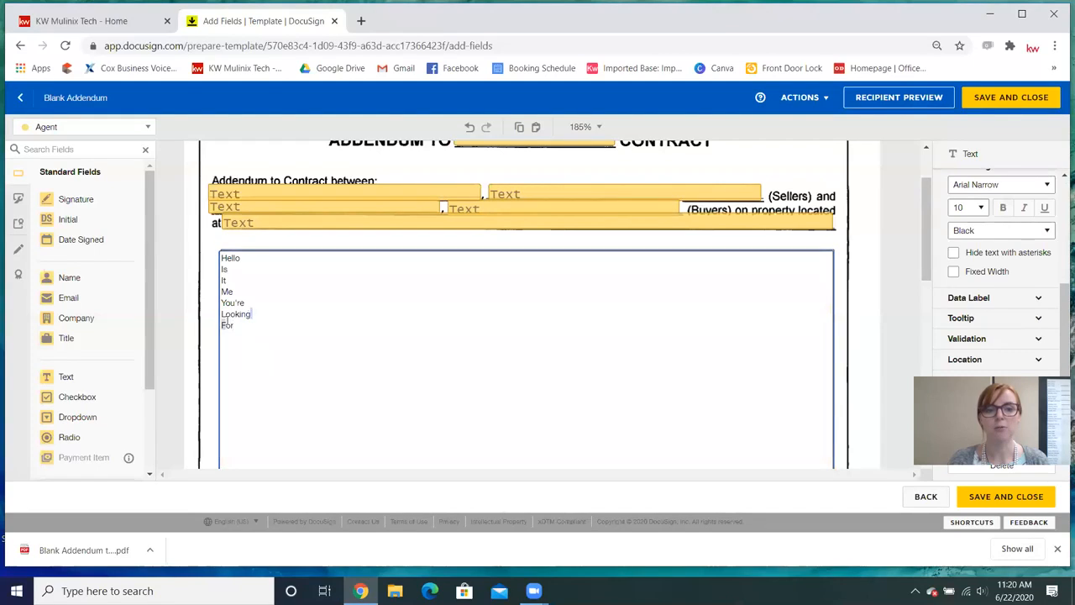
pyautogui.doubleClick(235, 314)
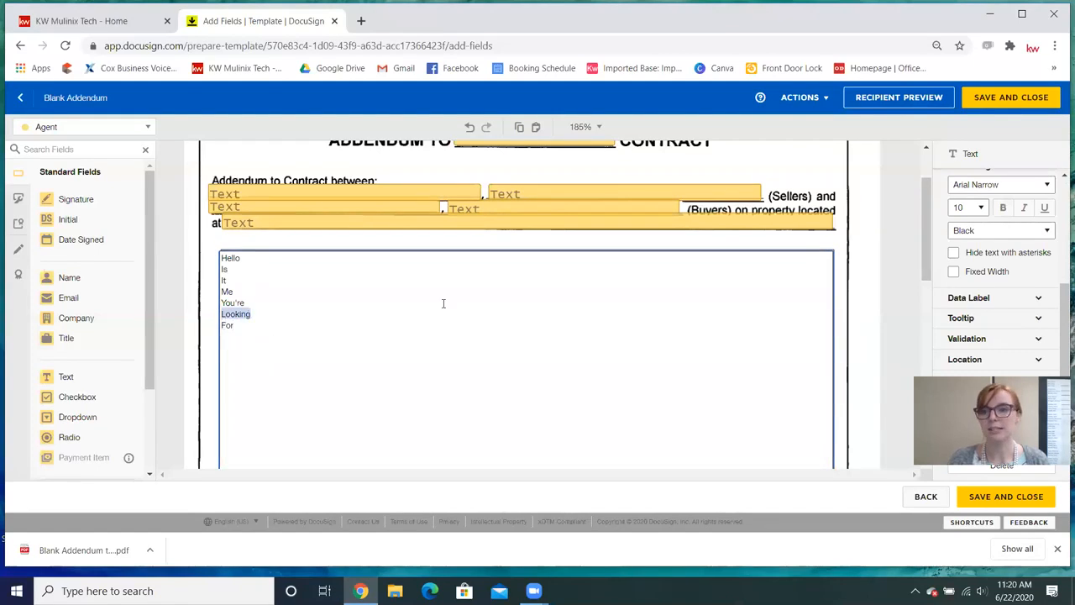
pyautogui.click(984, 231)
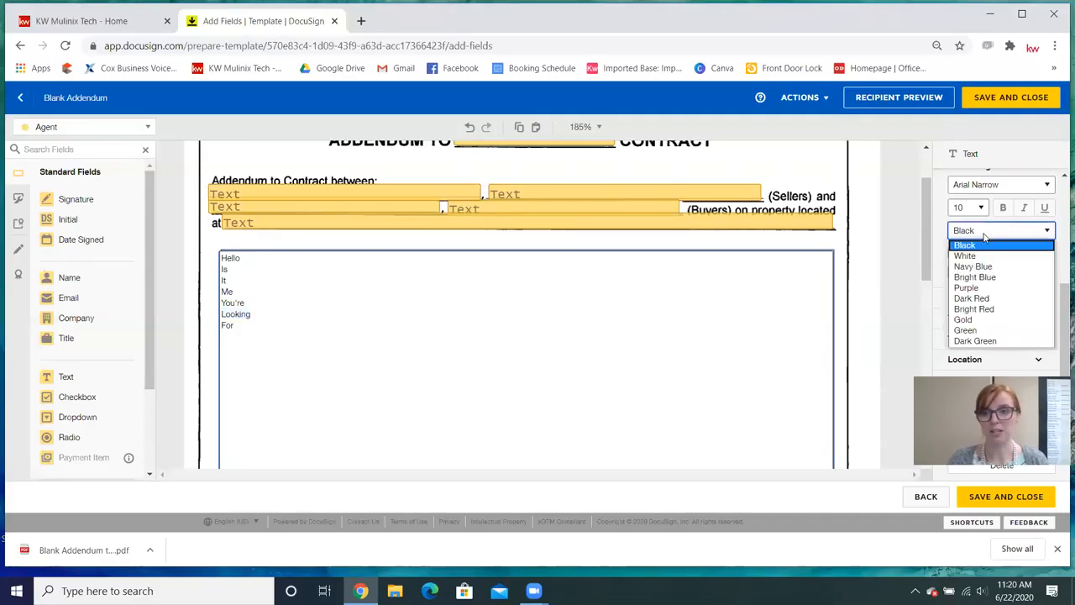
pyautogui.click(974, 299)
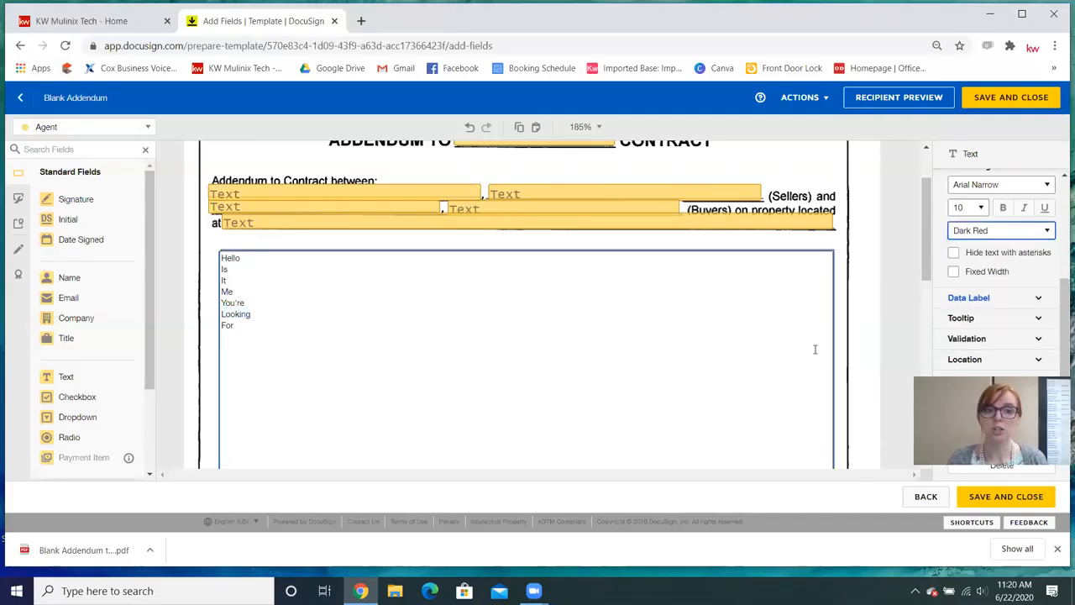
# With the word "Looking" selected in the body text field, set the font color to Dark Green and deselect the field.
pyautogui.doubleClick(234, 314)
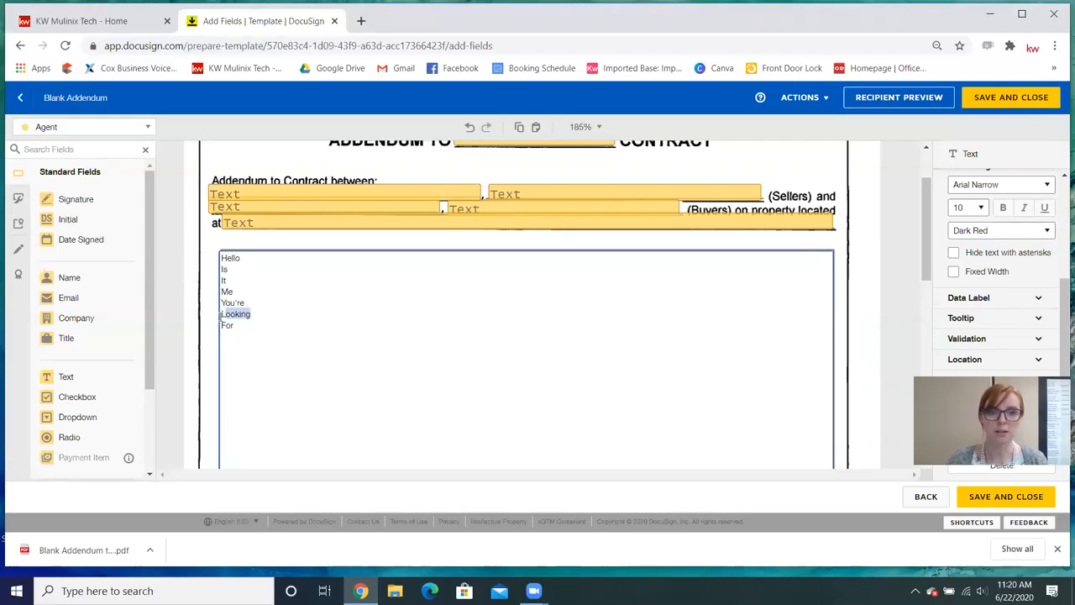
pyautogui.click(984, 232)
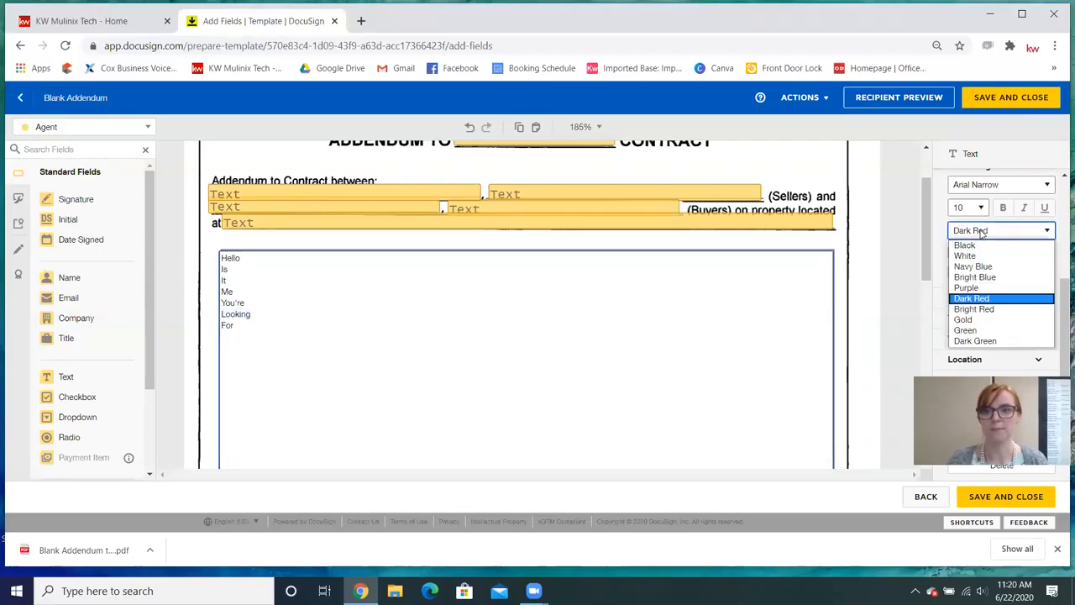
pyautogui.click(974, 340)
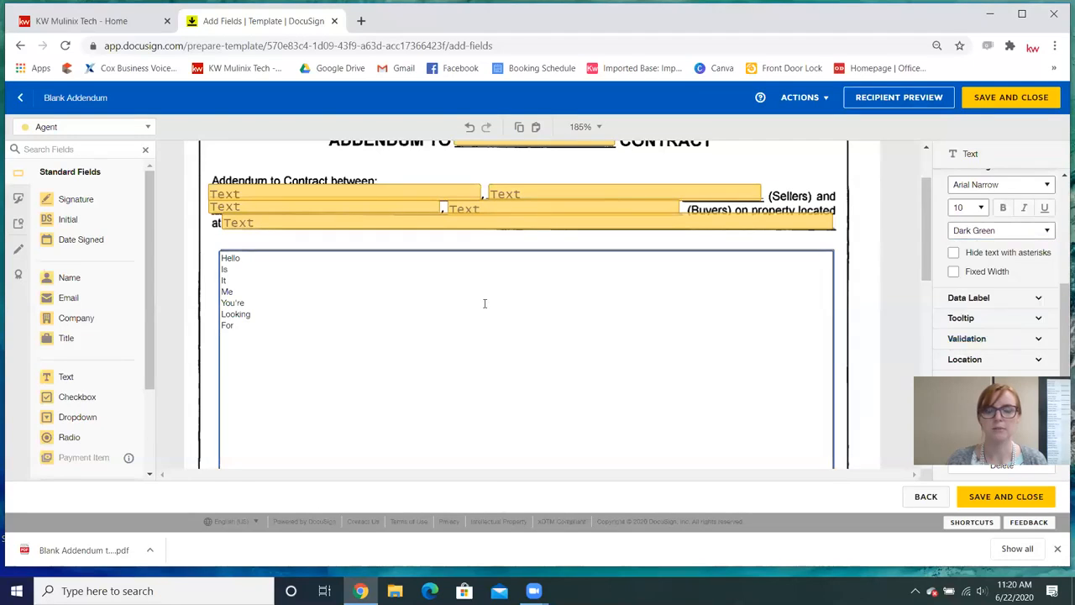
pyautogui.scroll(2, 495, 304)
pyautogui.scroll(-5, 508, 309)
pyautogui.click(518, 317)
pyautogui.scroll(4, 513, 315)
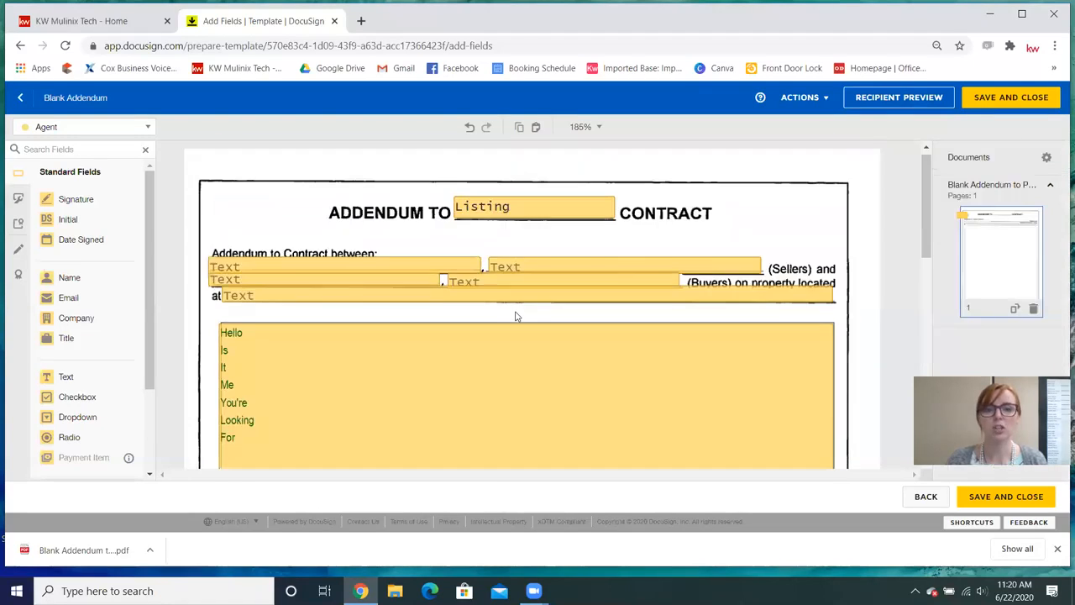
# Examine the Tooltip and Data Label settings of the addendum's body text field.
pyautogui.scroll(-2, 482, 304)
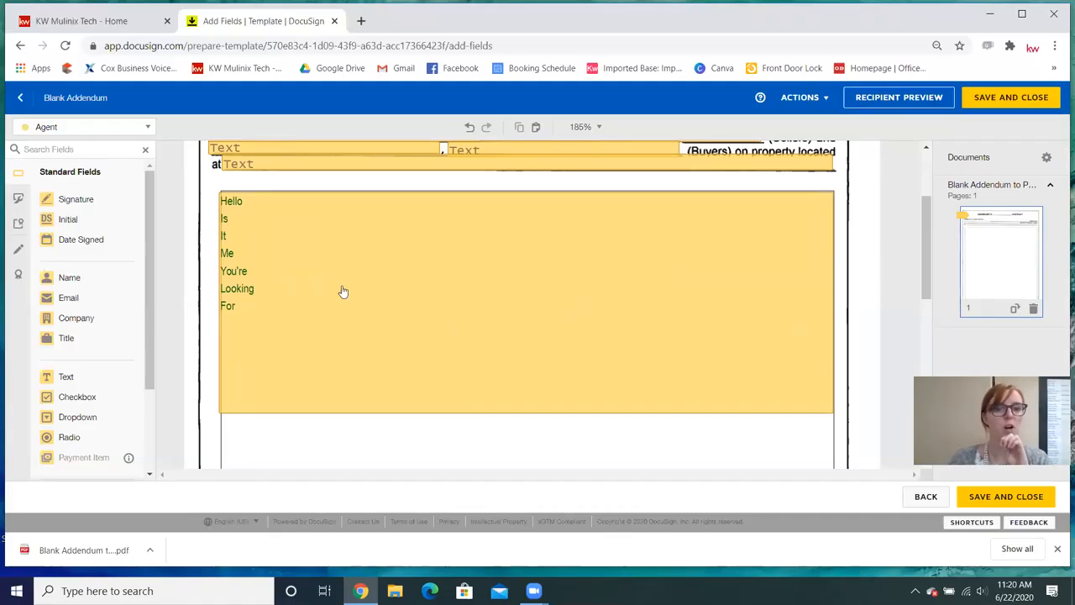
pyautogui.click(244, 294)
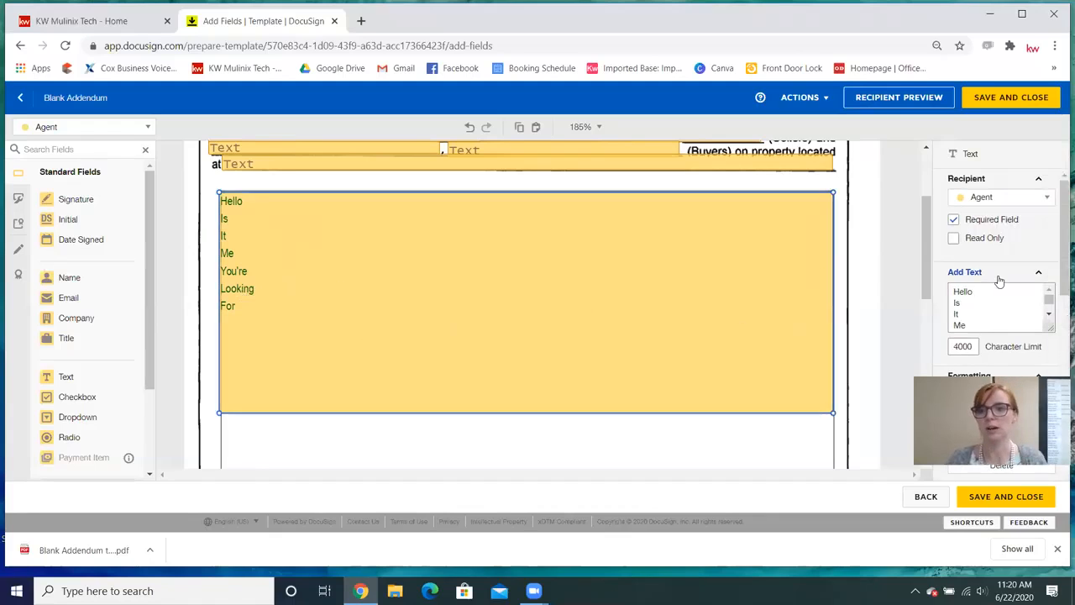
pyautogui.scroll(-5, 999, 277)
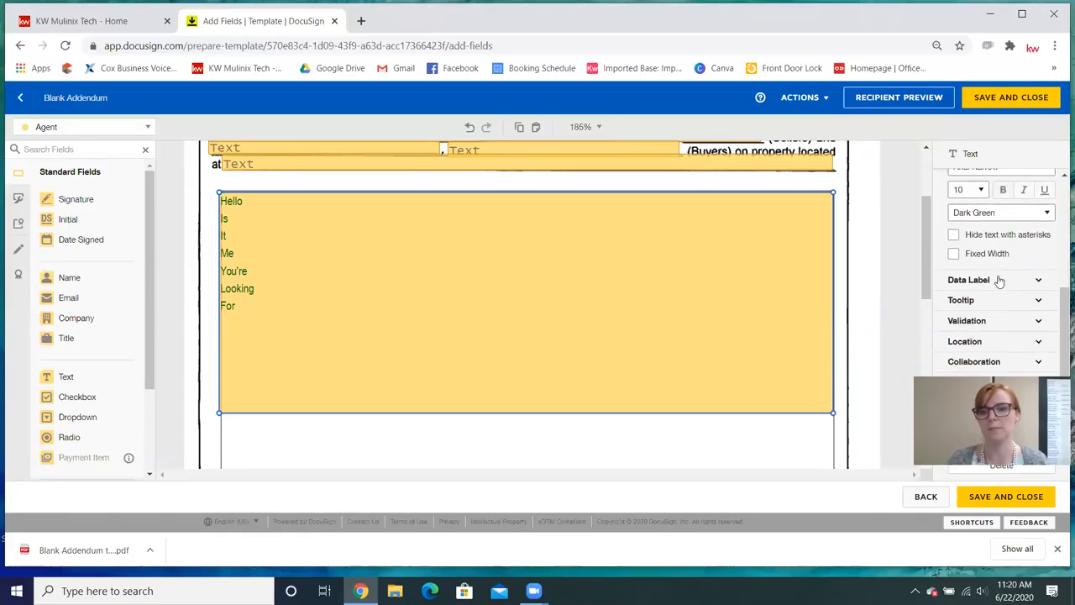
pyautogui.click(1040, 302)
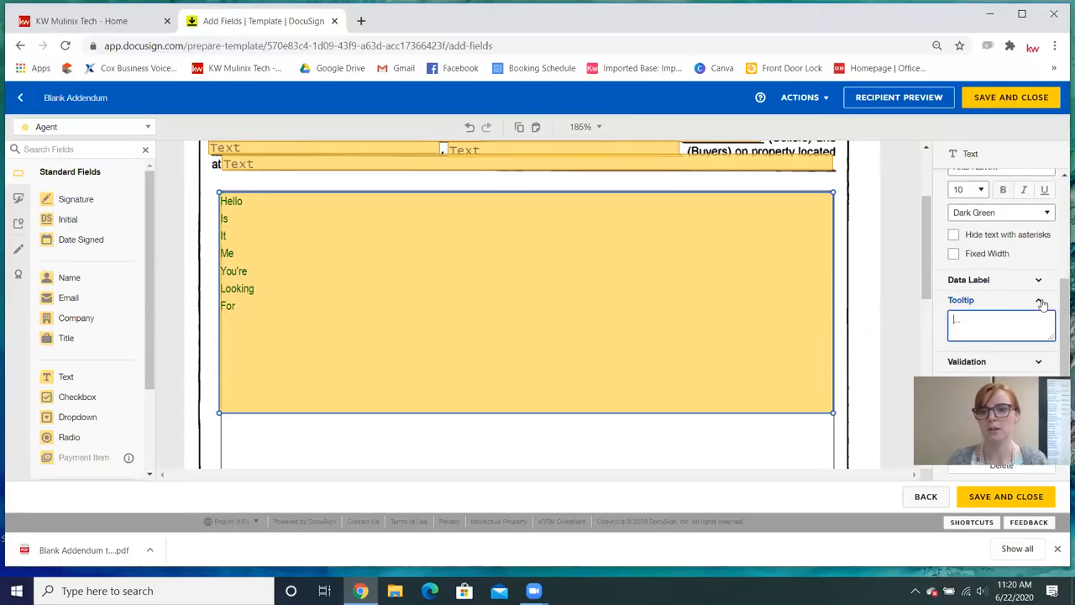
pyautogui.scroll(-1, 1001, 252)
pyautogui.click(999, 240)
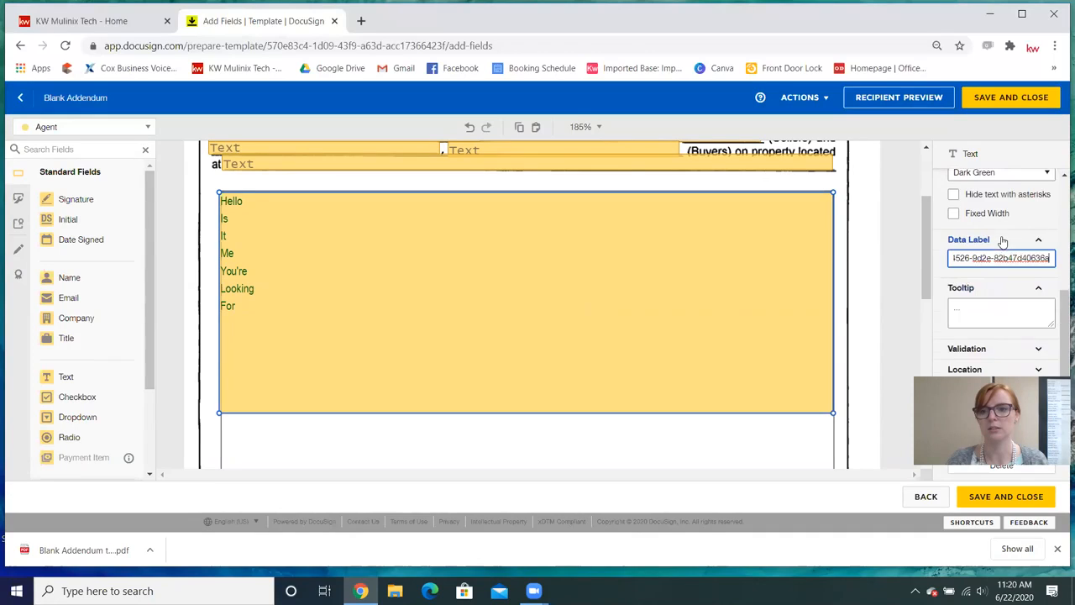
pyautogui.scroll(-1, 1020, 286)
pyautogui.click(1038, 260)
pyautogui.click(1038, 246)
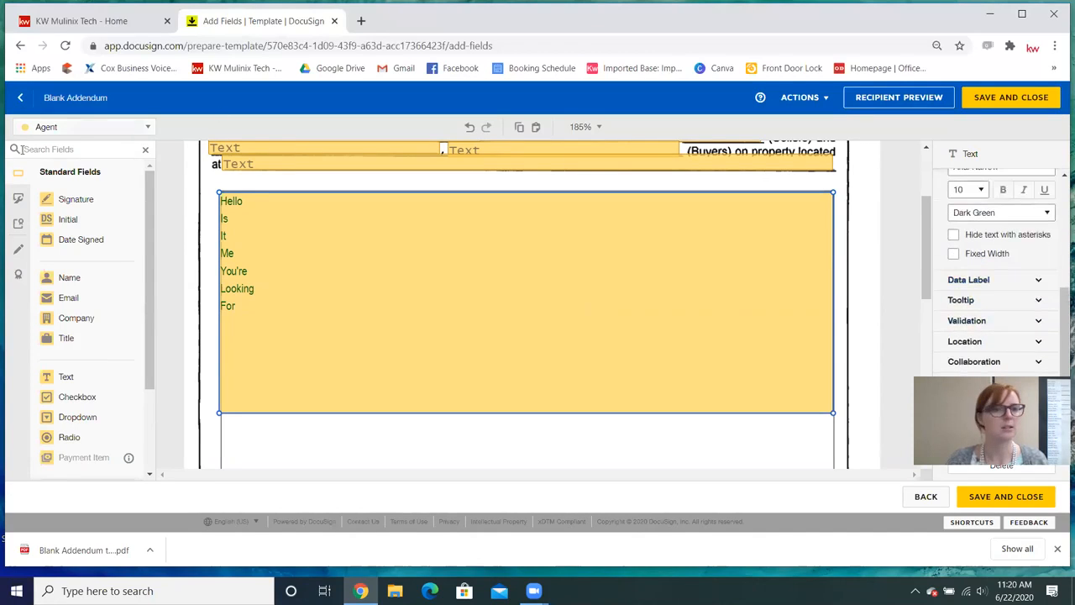
# Strike through the word "Looking" in the body text field with a Line markup.
pyautogui.click(19, 200)
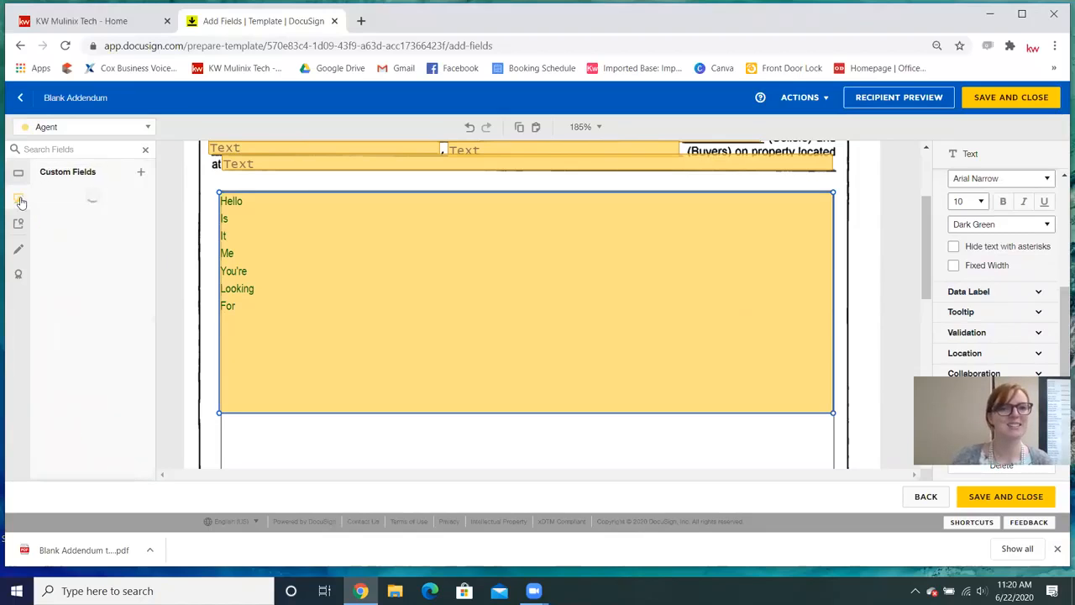
pyautogui.click(20, 250)
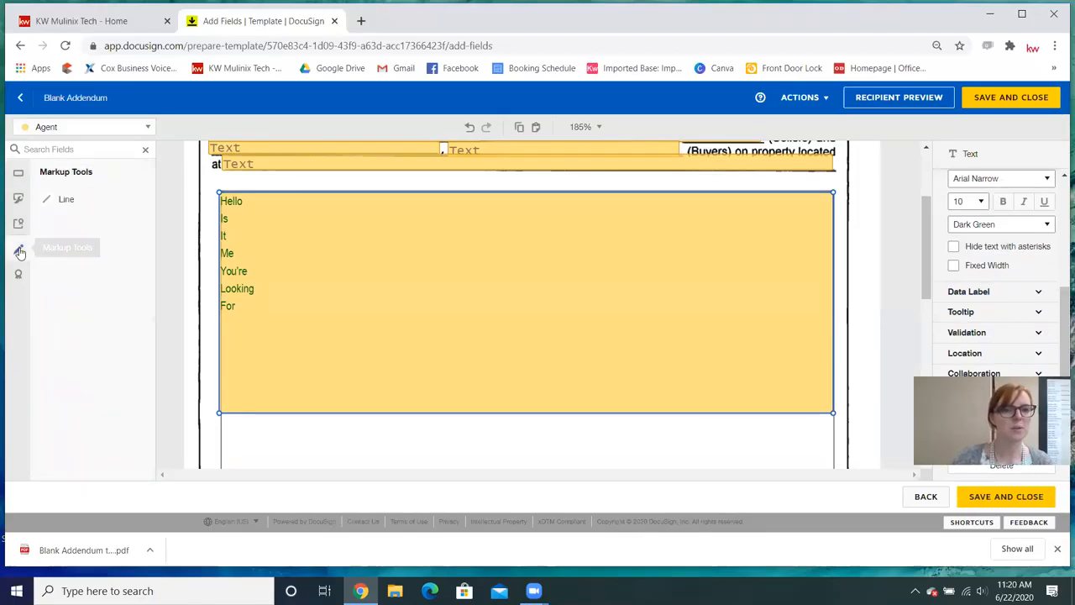
pyautogui.click(67, 199)
pyautogui.moveTo(223, 289); pyautogui.dragTo(261, 288)
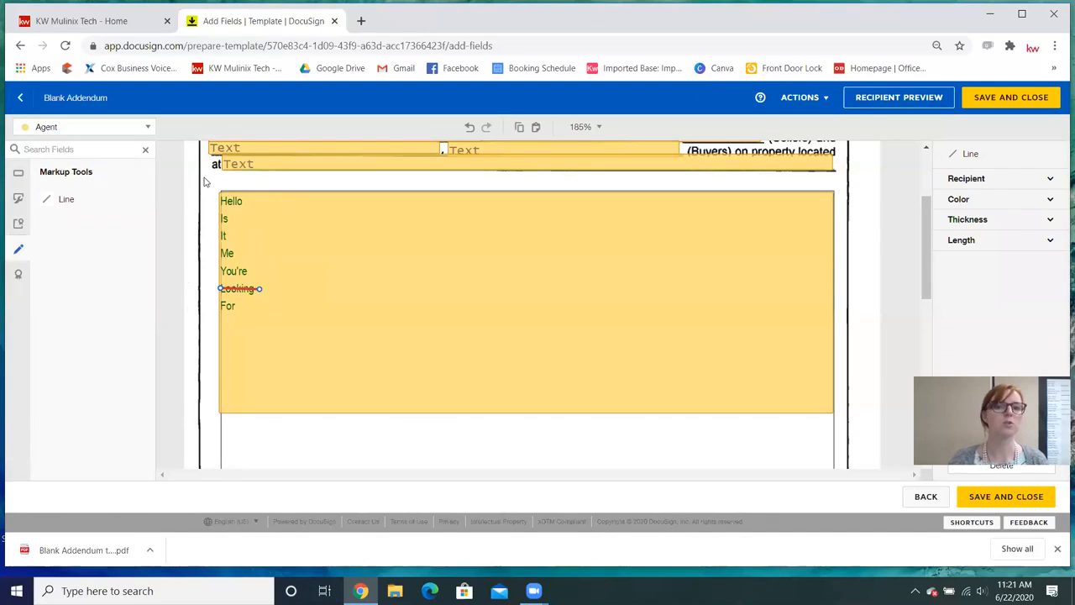
pyautogui.click(196, 247)
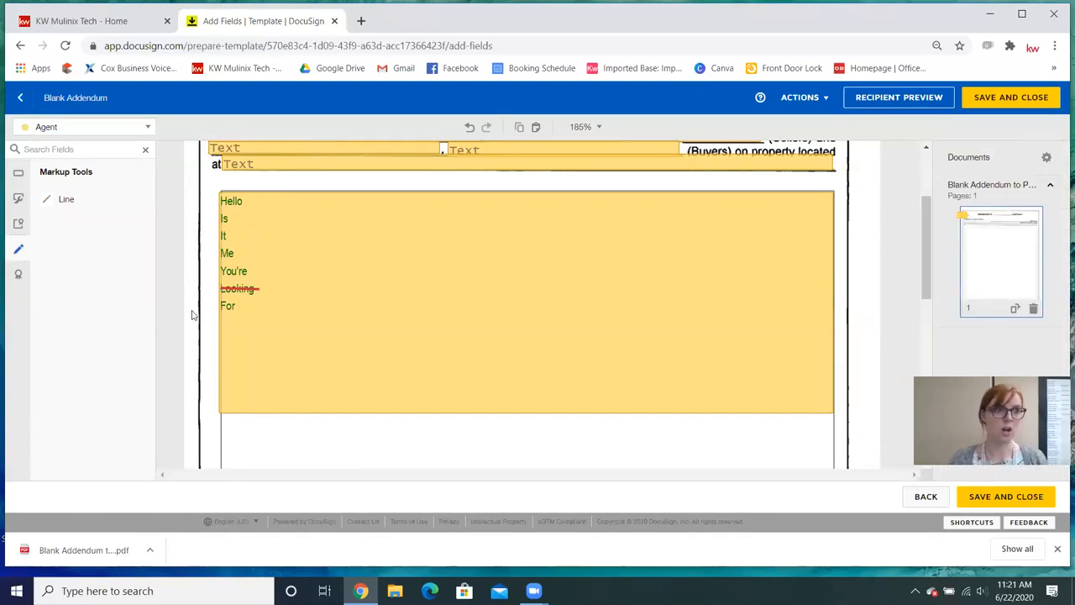
# Delete the line markup drawn through the word "Looking".
pyautogui.click(244, 290)
pyautogui.press('Delete')
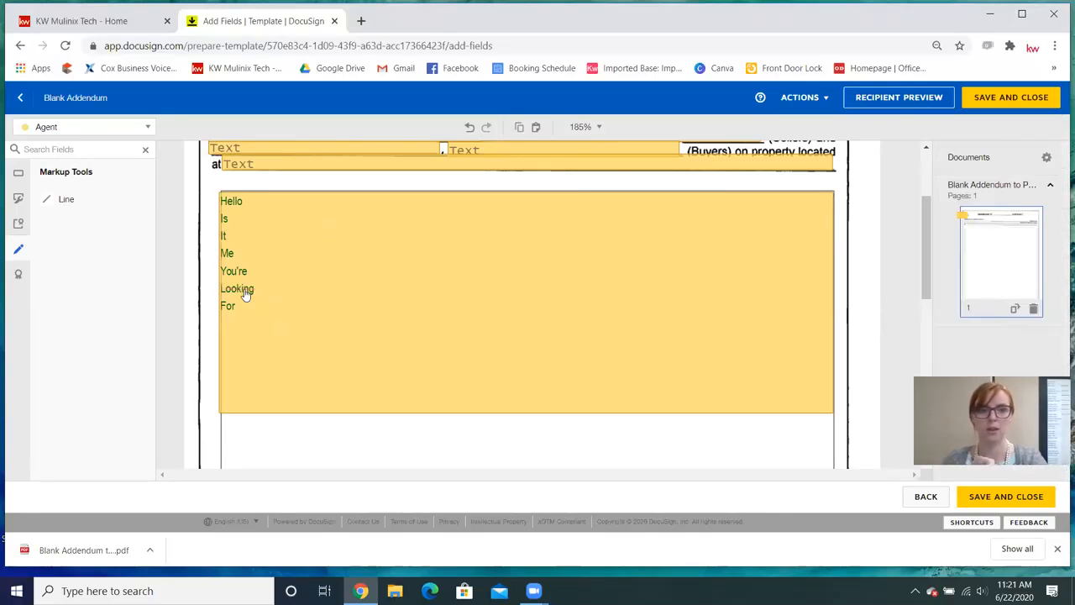
pyautogui.scroll(-3, 484, 276)
pyautogui.scroll(-1, 271, 192)
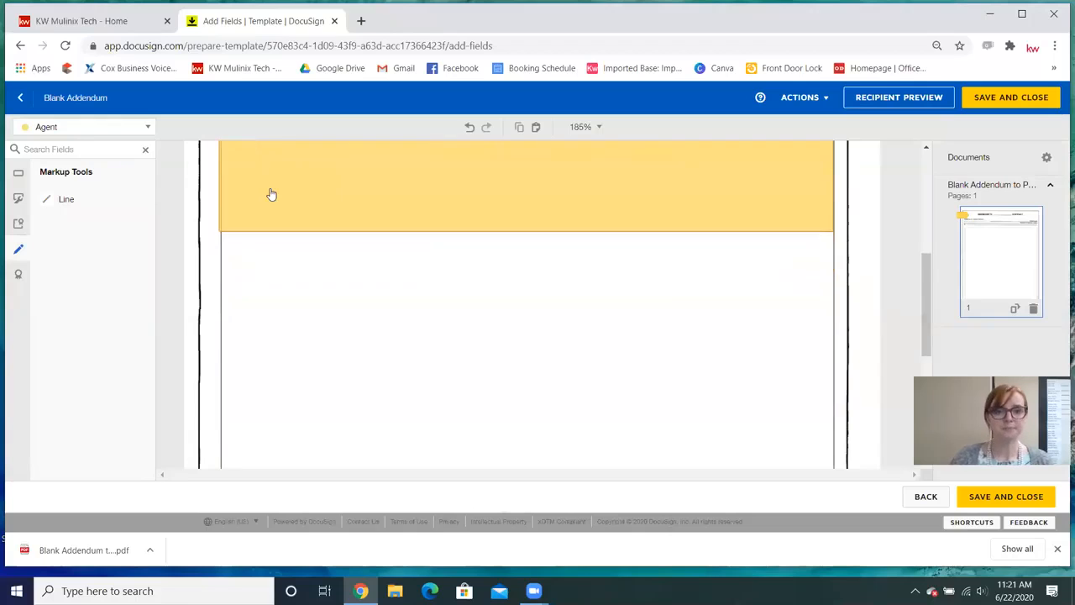
# Review the sample text in the body text field and the signature area at the end of the addendum.
pyautogui.scroll(5, 271, 192)
pyautogui.click(242, 373)
pyautogui.moveTo(236, 337); pyautogui.dragTo(223, 262)
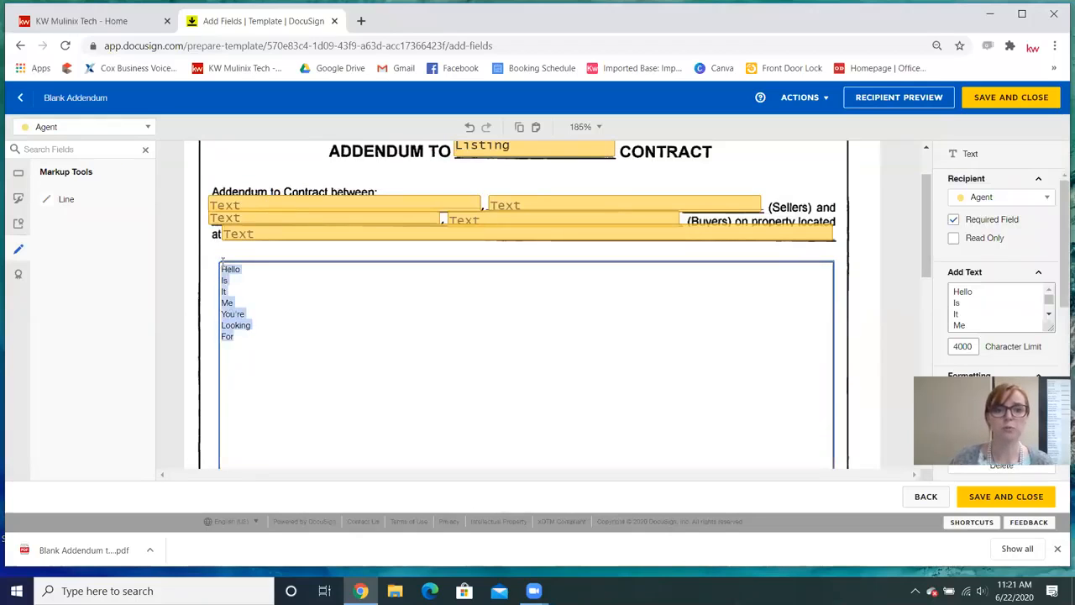
pyautogui.click(266, 354)
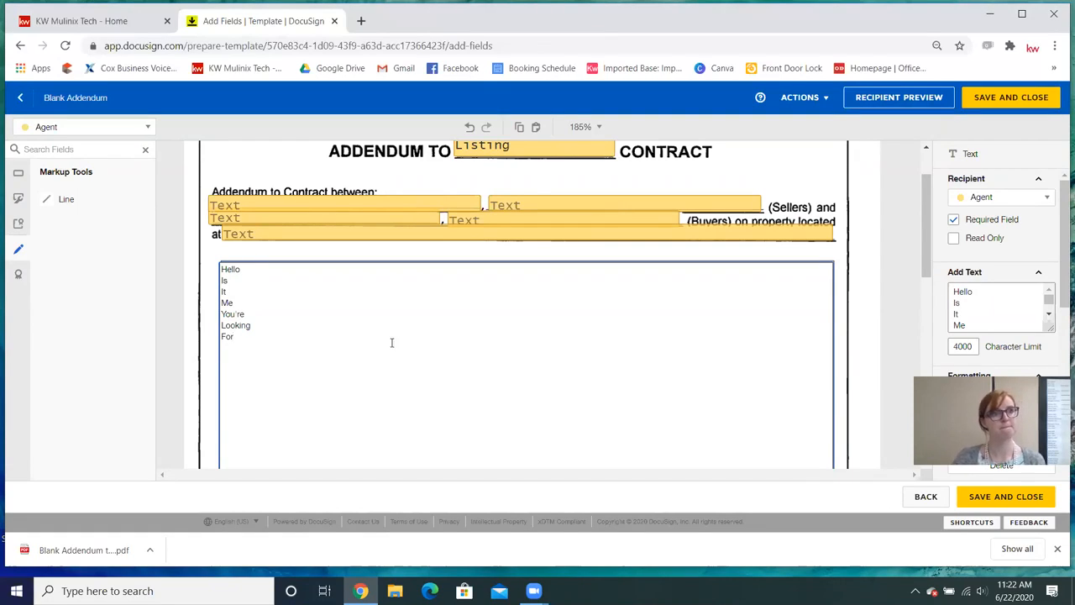
pyautogui.click(202, 286)
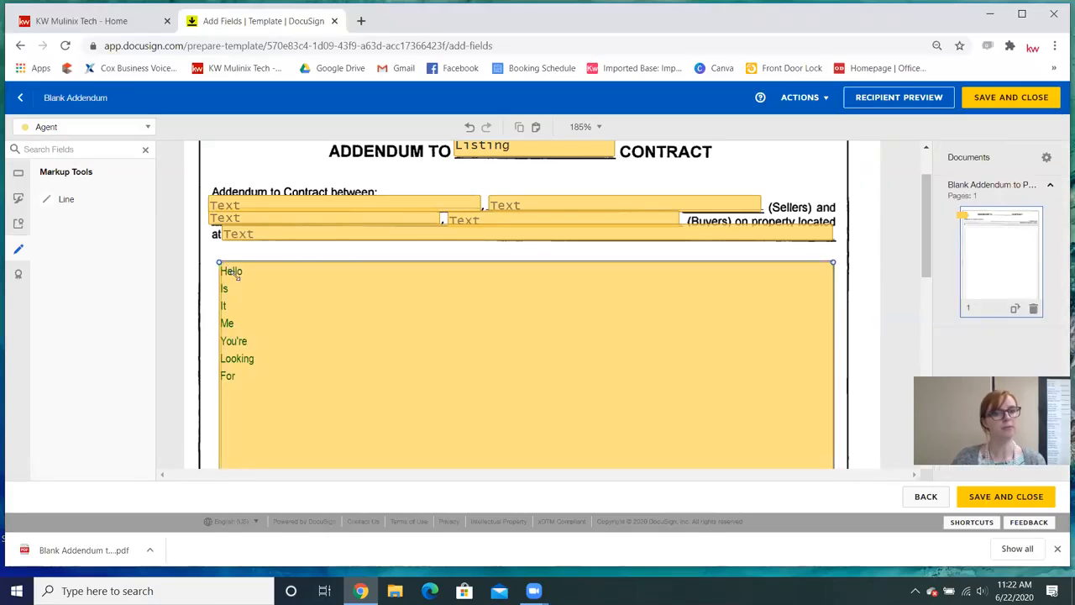
pyautogui.scroll(-5, 252, 286)
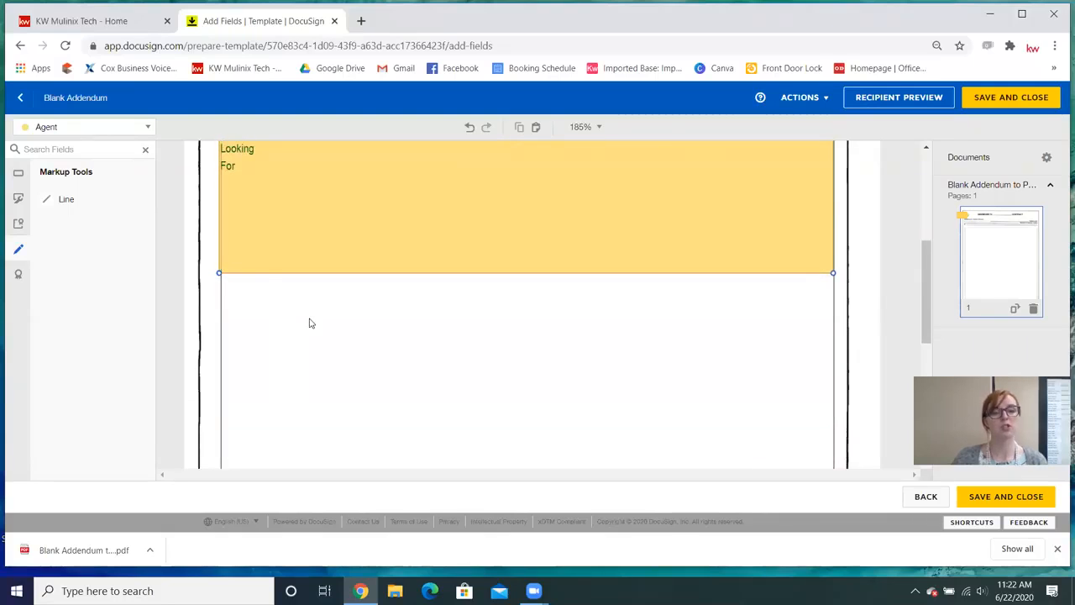
pyautogui.scroll(5, 286, 318)
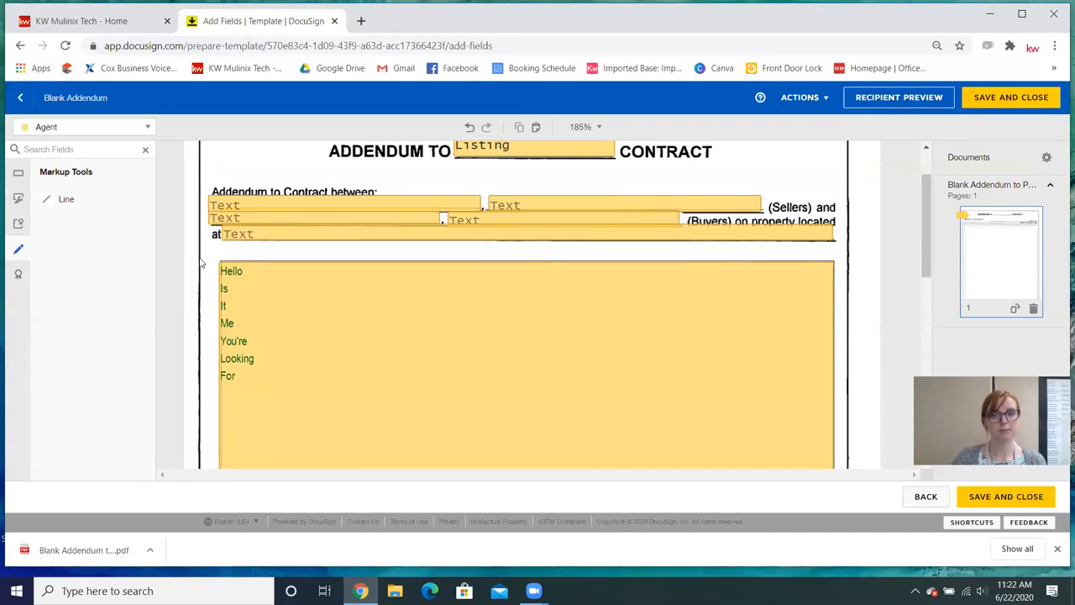
pyautogui.click(324, 304)
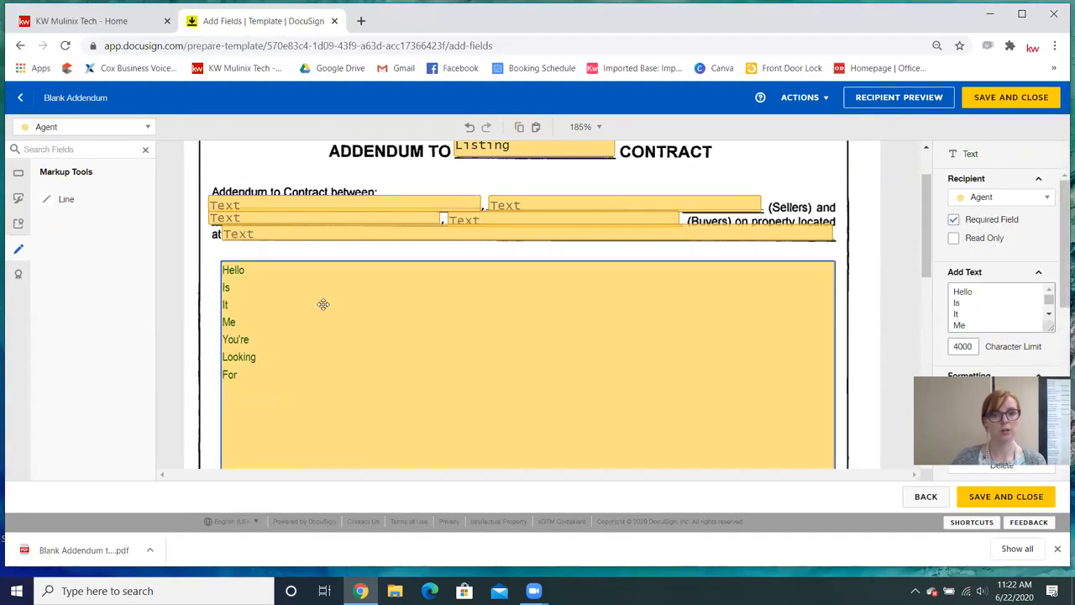
pyautogui.click(196, 267)
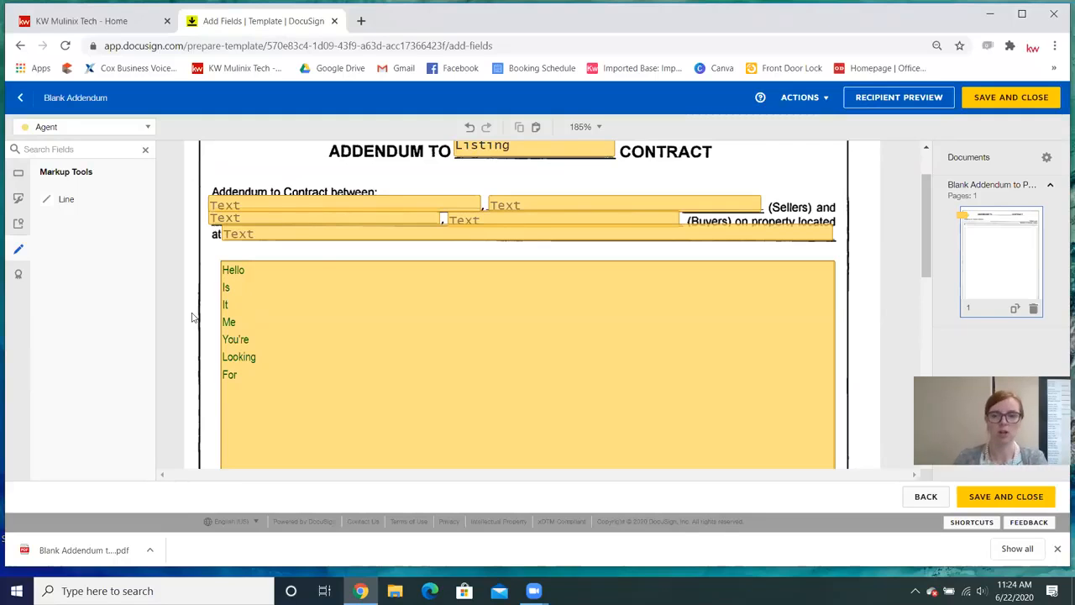
pyautogui.scroll(-5, 367, 255)
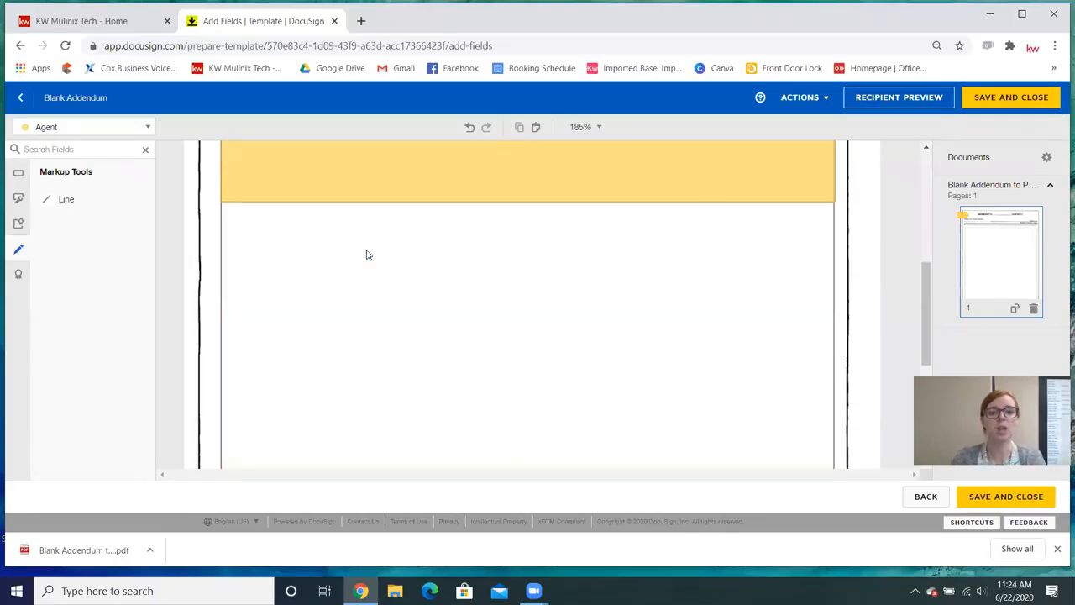
pyautogui.scroll(-2, 367, 254)
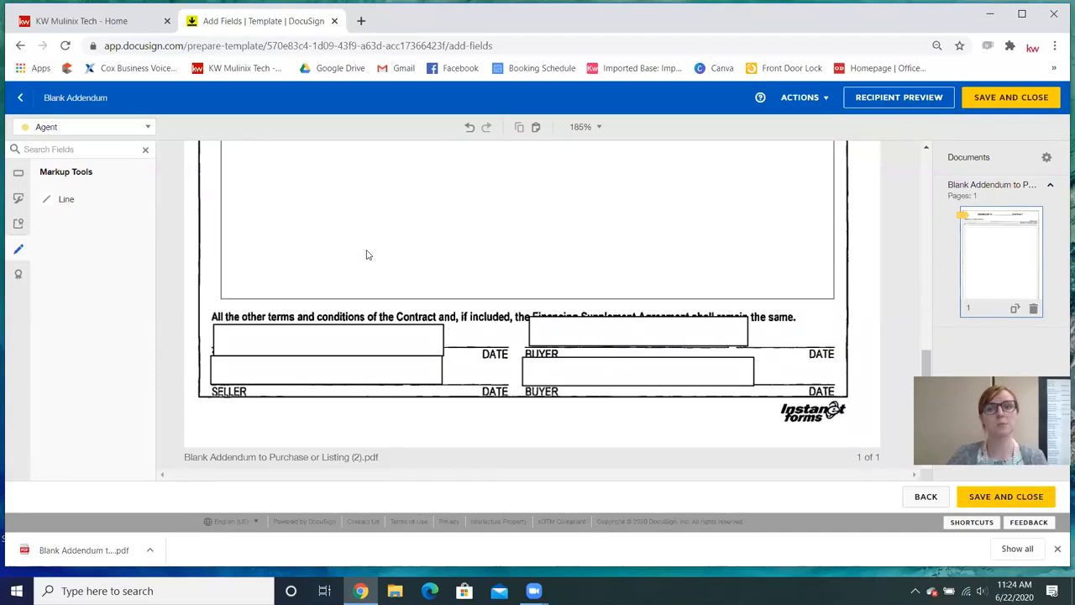
pyautogui.scroll(7, 441, 216)
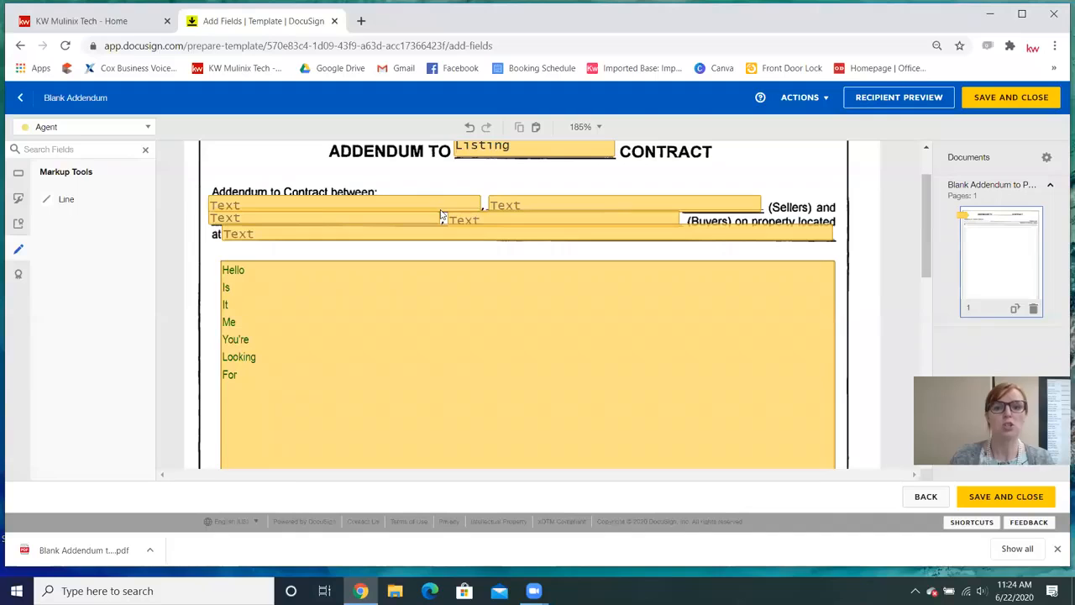
# Select the addendum's name, property and body text fields together and examine the recipient roles available, keeping Agent.
pyautogui.moveTo(248, 172); pyautogui.dragTo(700, 377)
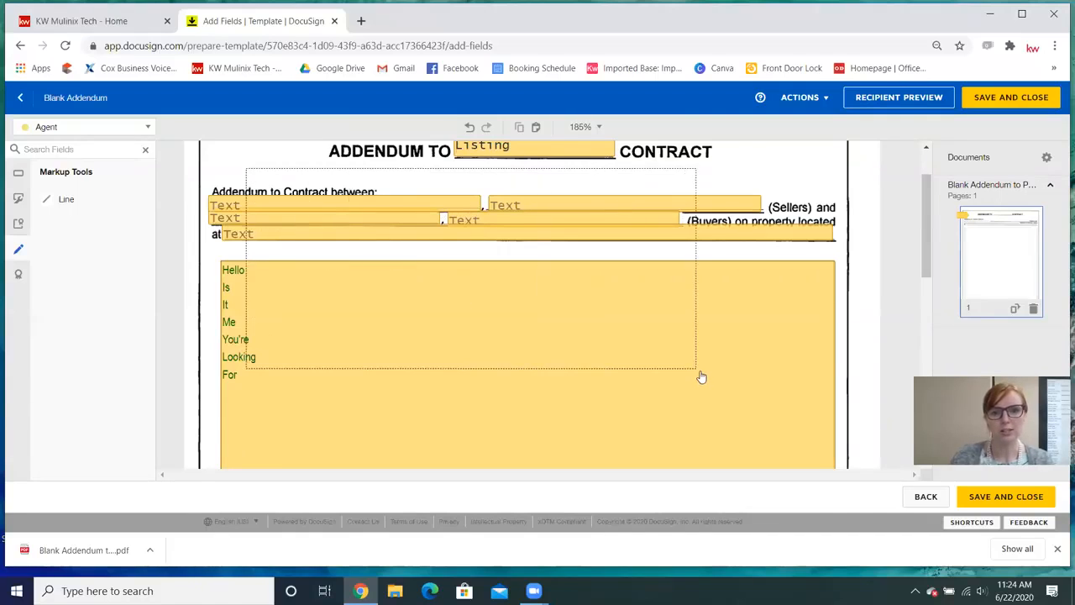
pyautogui.scroll(-2, 700, 377)
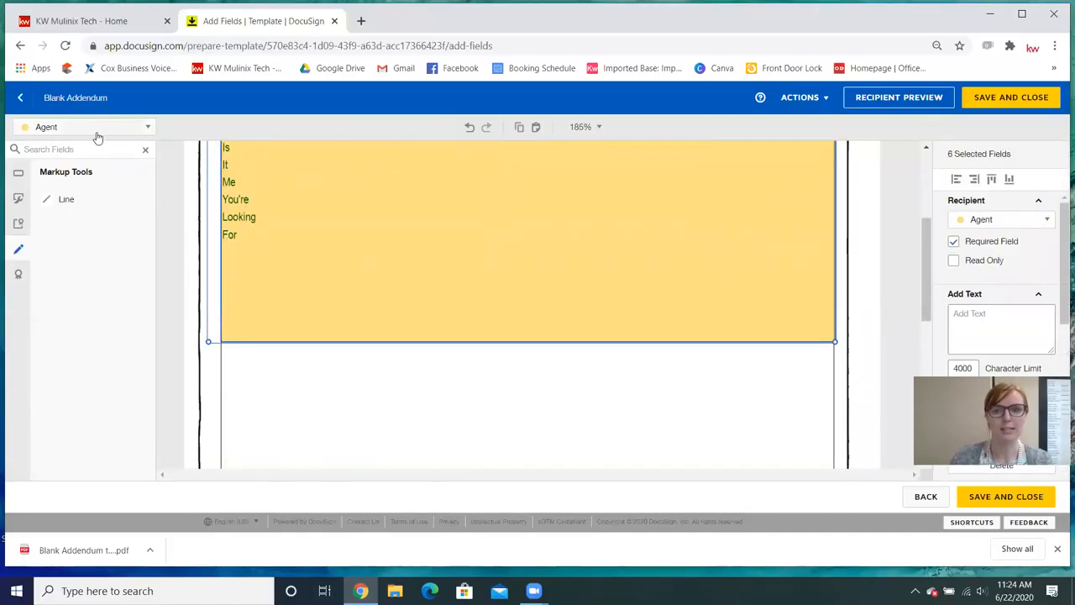
pyautogui.click(35, 130)
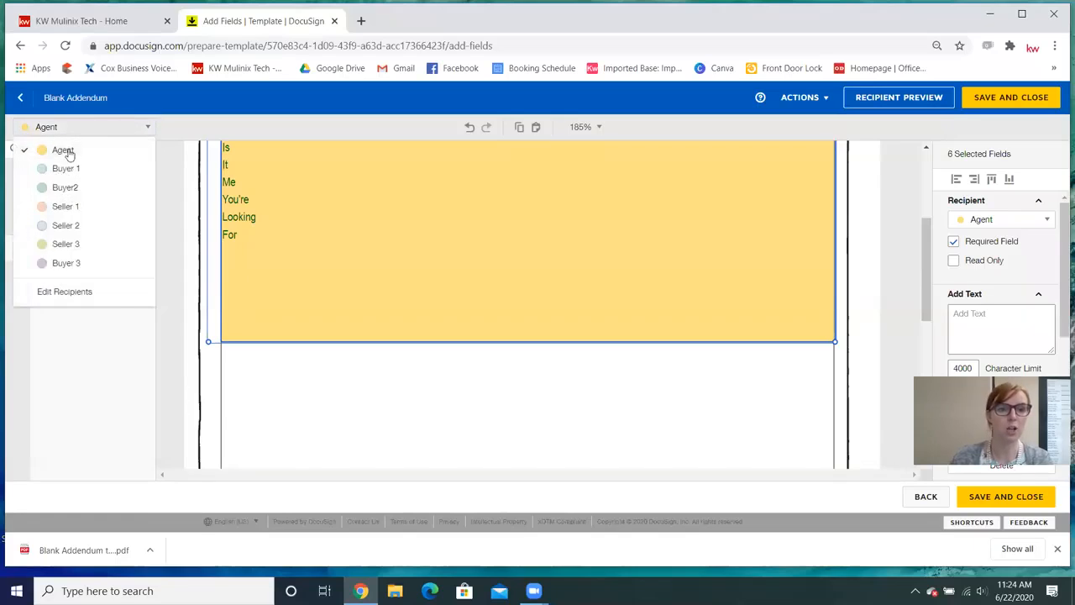
pyautogui.click(68, 131)
pyautogui.click(84, 130)
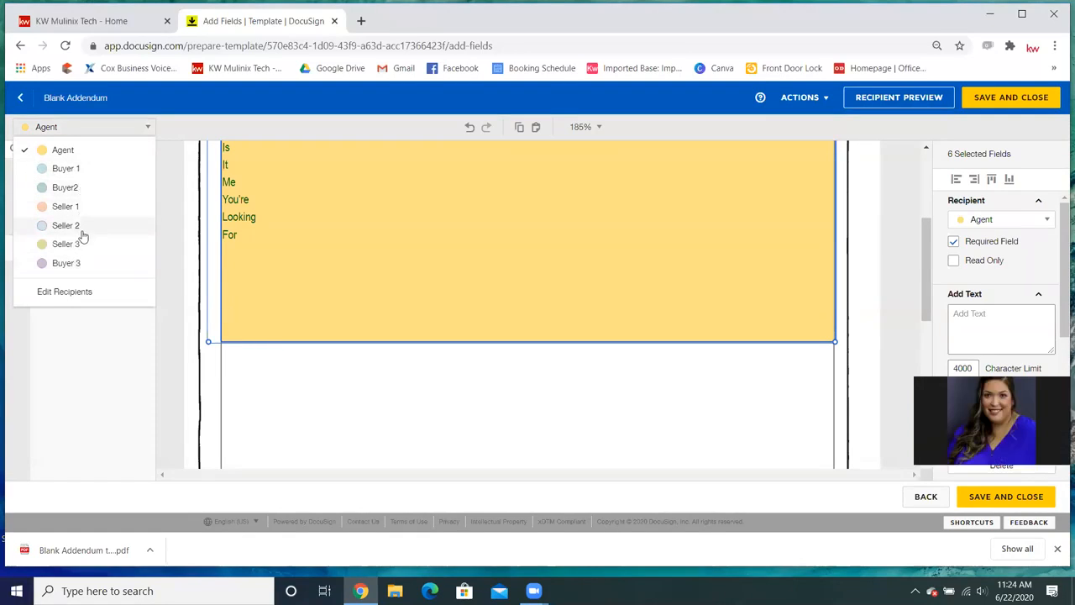
pyautogui.click(46, 131)
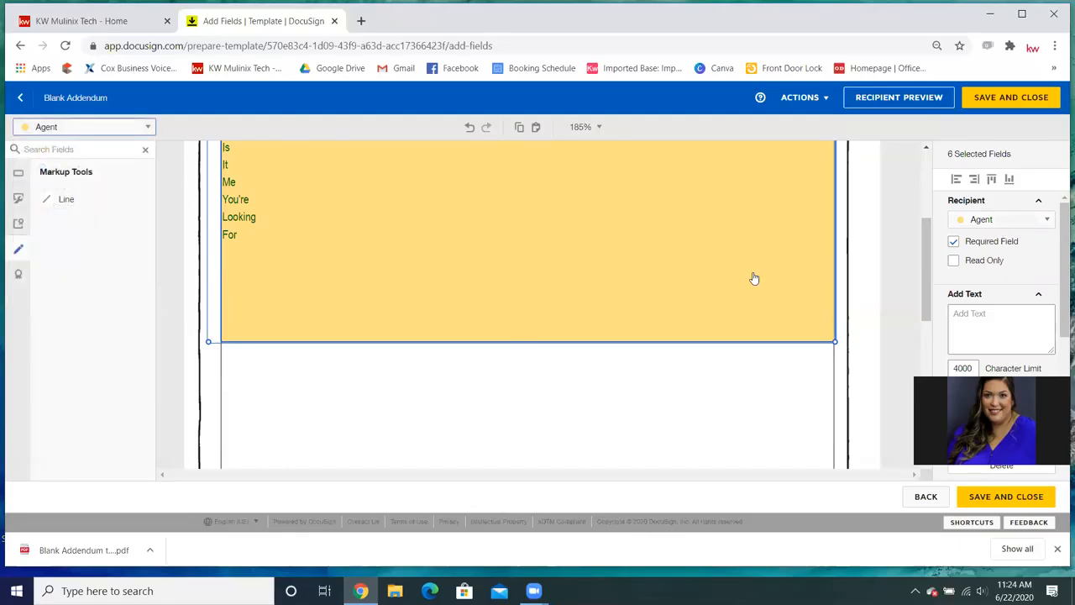
pyautogui.click(1027, 220)
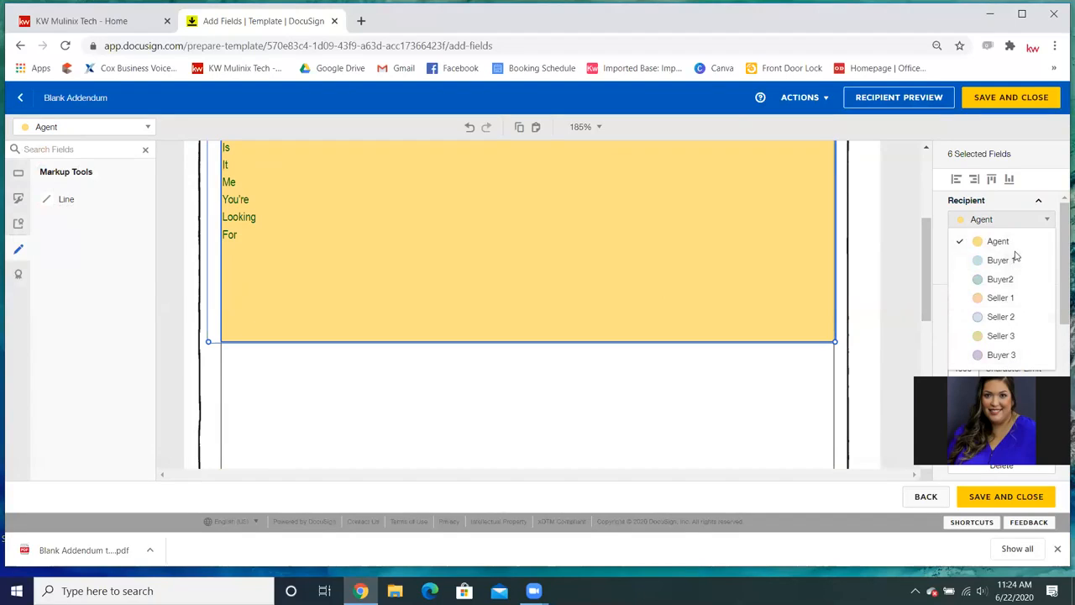
pyautogui.click(769, 408)
pyautogui.scroll(5, 338, 302)
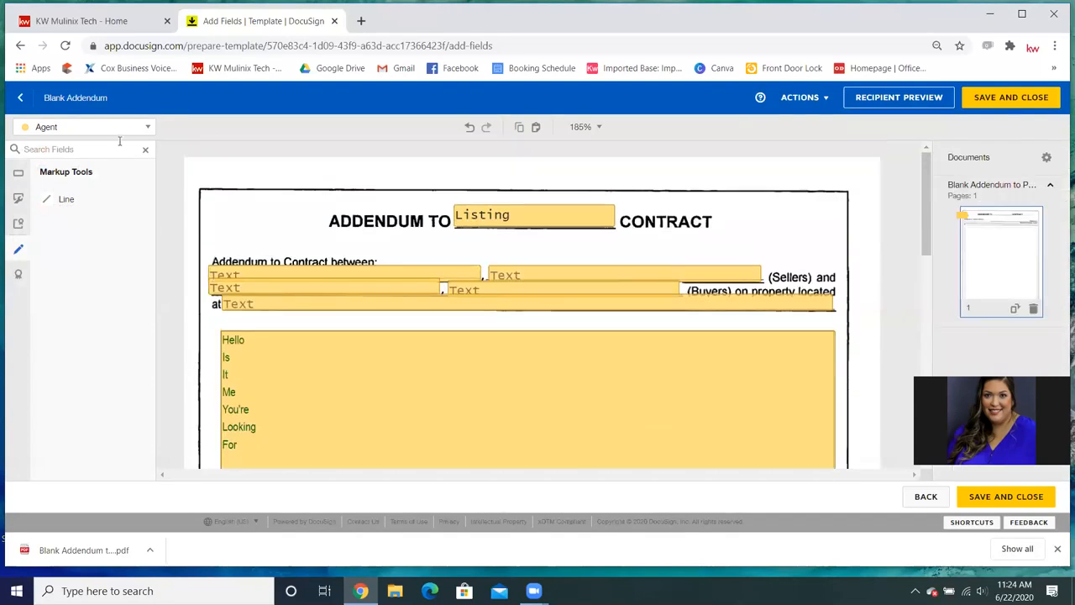
pyautogui.click(111, 129)
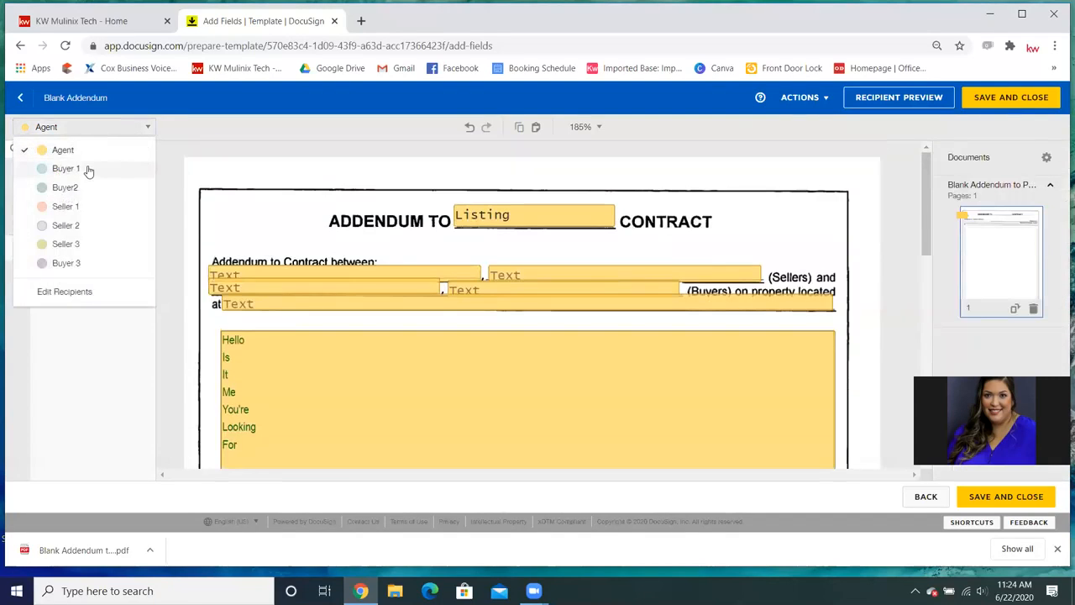
pyautogui.click(75, 150)
# Assign the first buyer name text field to the Buyer 1 recipient.
pyautogui.scroll(-1, 419, 193)
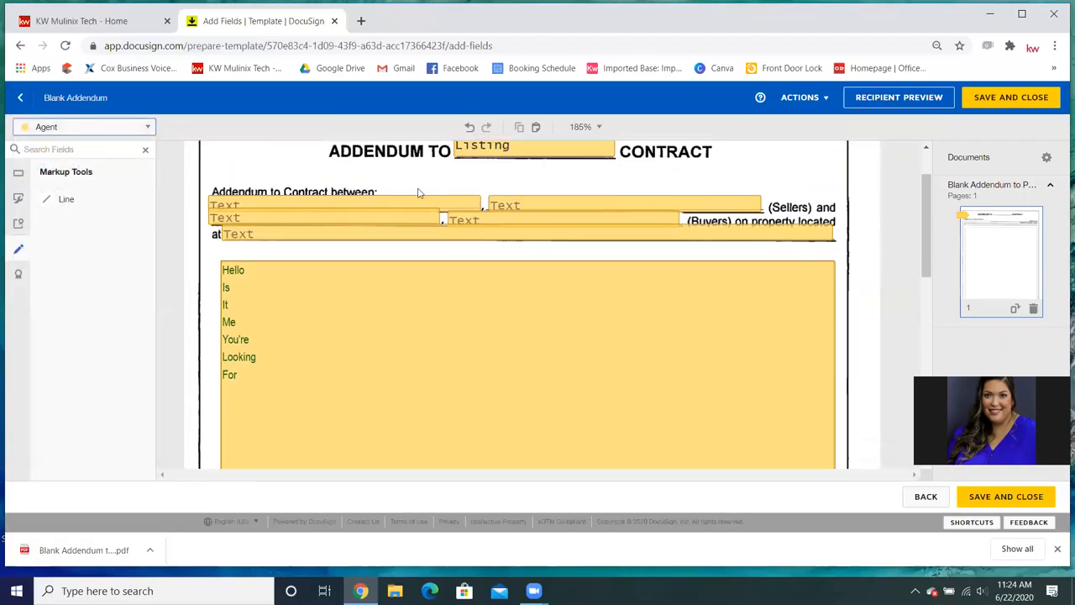
pyautogui.click(252, 218)
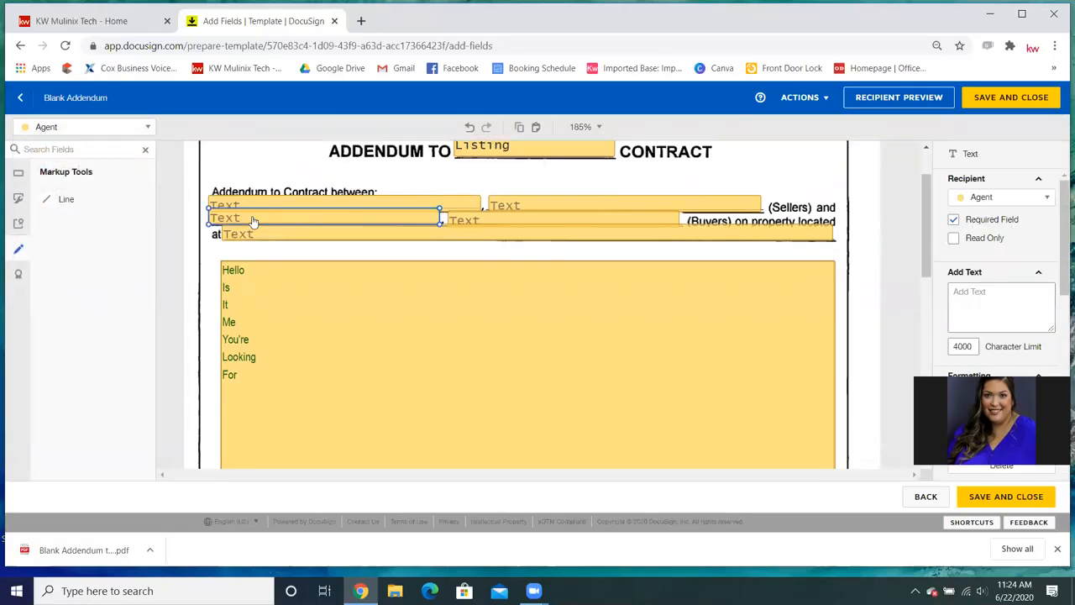
pyautogui.click(1004, 199)
pyautogui.click(1000, 238)
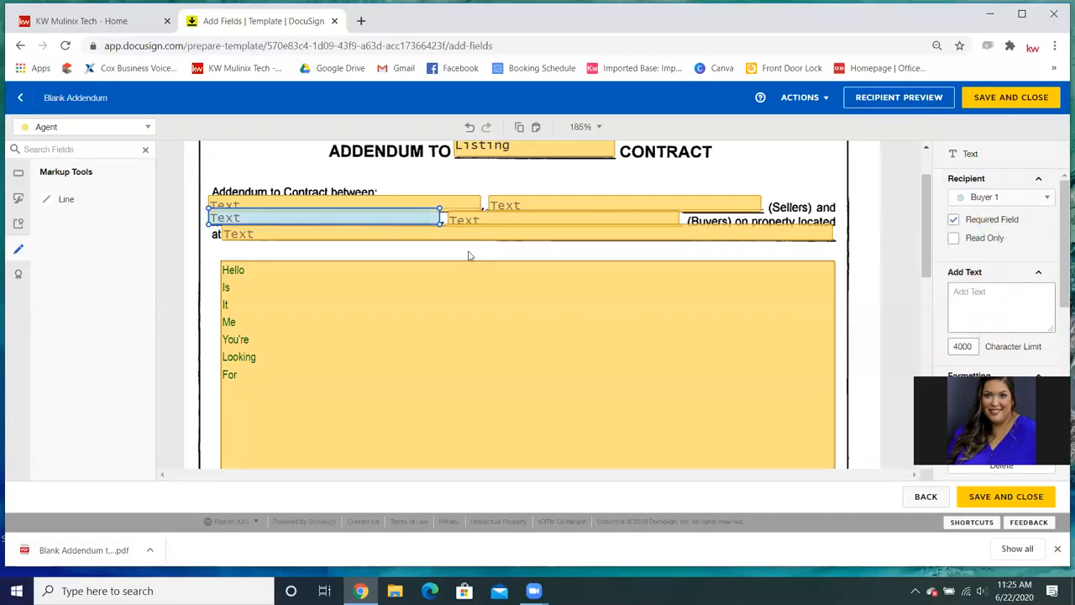
pyautogui.click(289, 228)
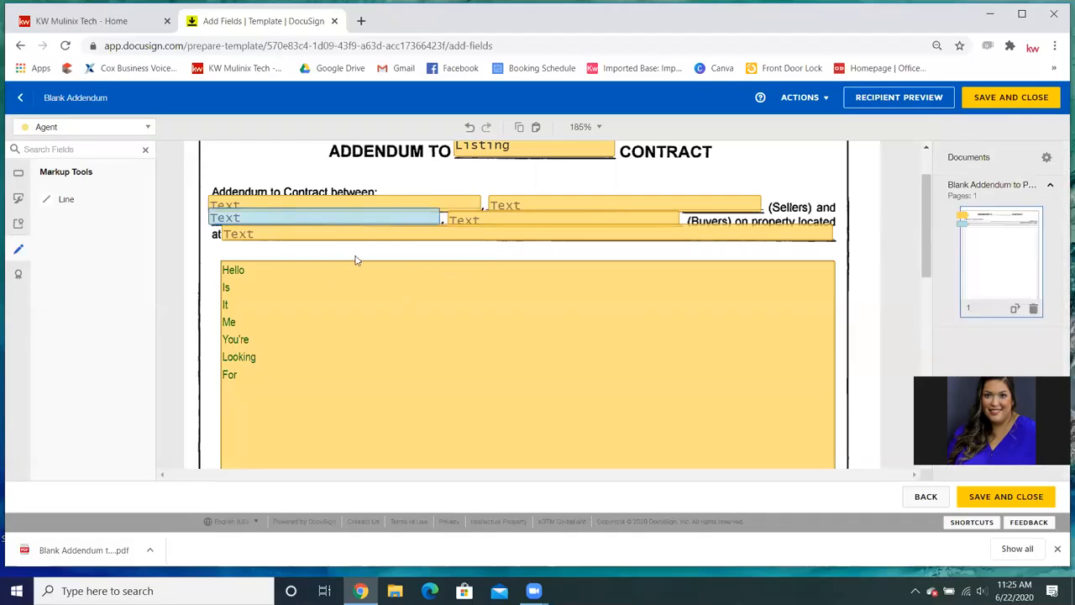
# Reassign the first buyer name text field to the Agent recipient and deselect it.
pyautogui.click(412, 223)
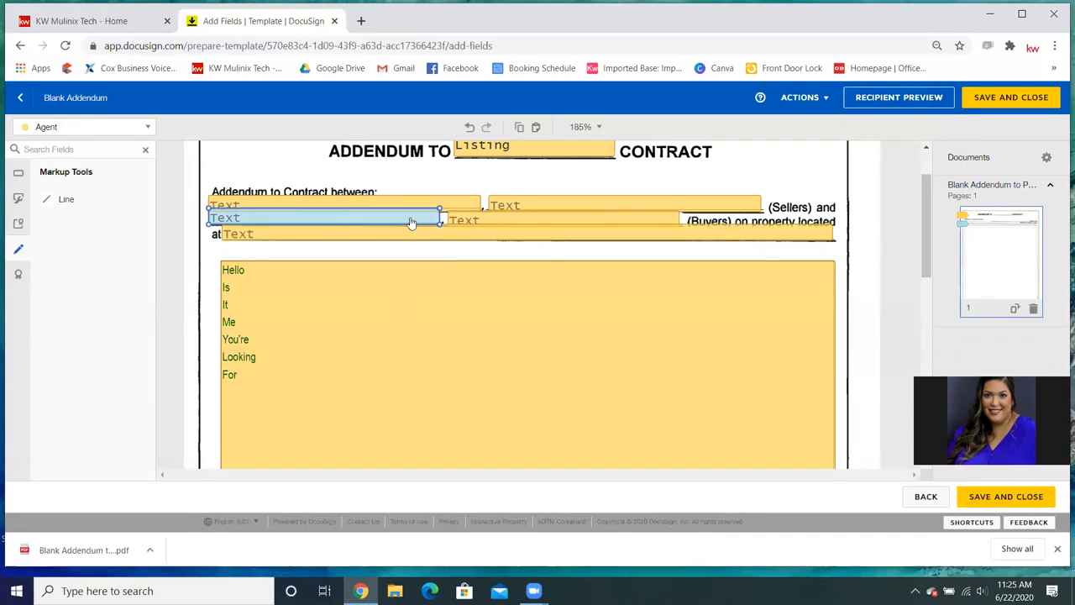
pyautogui.click(995, 197)
pyautogui.click(974, 219)
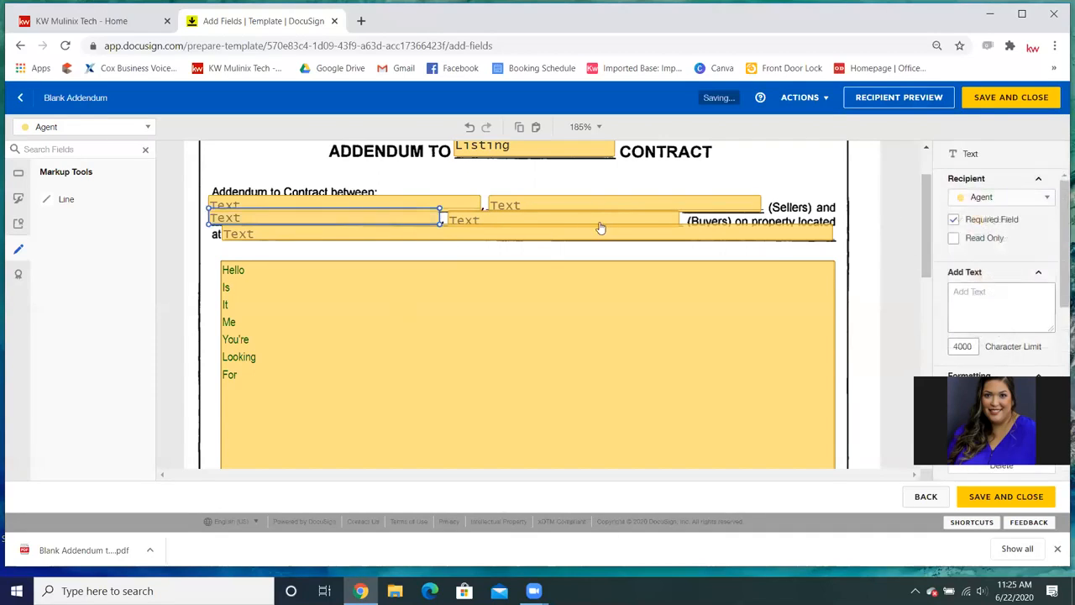
pyautogui.click(384, 255)
# Place a Buyer 1 signature field on the upper buyer signature line and scale it to about 59%.
pyautogui.scroll(-7, 476, 238)
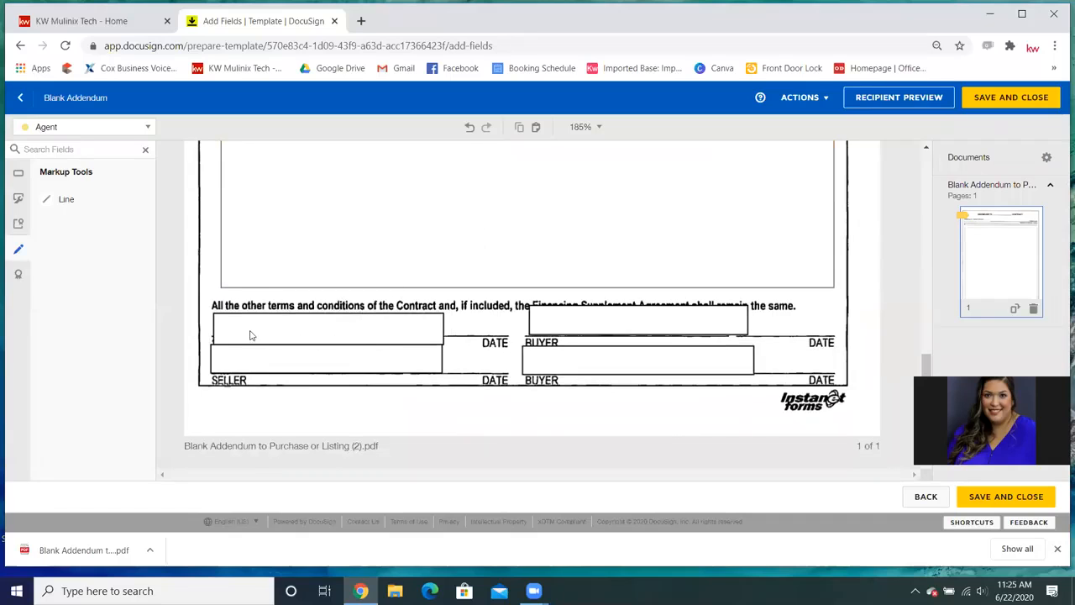
pyautogui.click(17, 172)
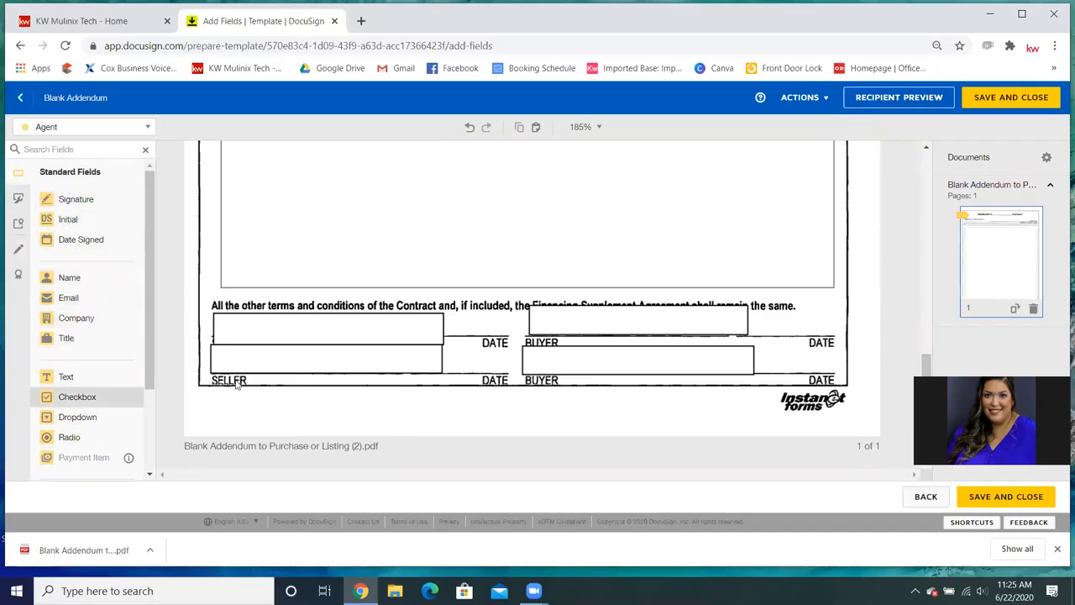
pyautogui.click(111, 129)
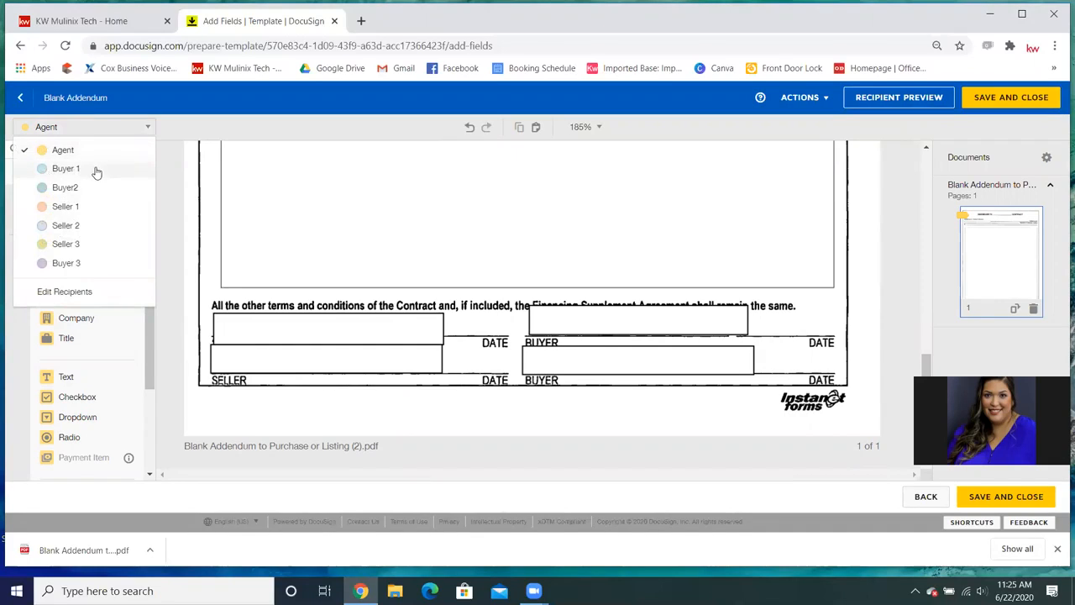
pyautogui.click(97, 170)
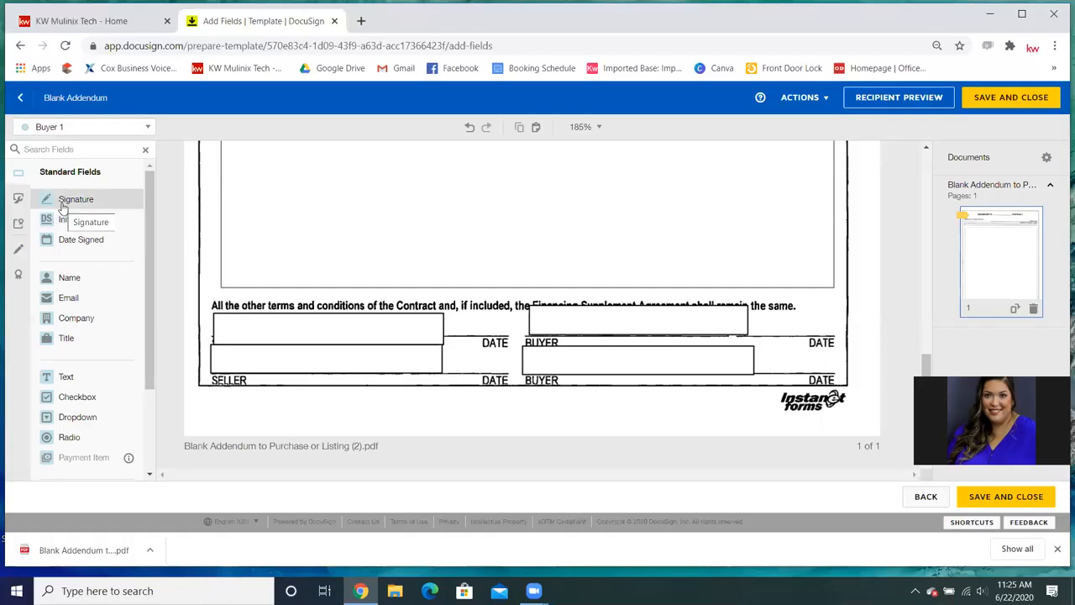
pyautogui.moveTo(62, 207)
pyautogui.mouseDown()
pyautogui.moveTo(181, 222)
pyautogui.moveTo(251, 252)
pyautogui.moveTo(560, 277)
pyautogui.moveTo(522, 302)
pyautogui.mouseUp()
pyautogui.moveTo(587, 297); pyautogui.dragTo(550, 324)
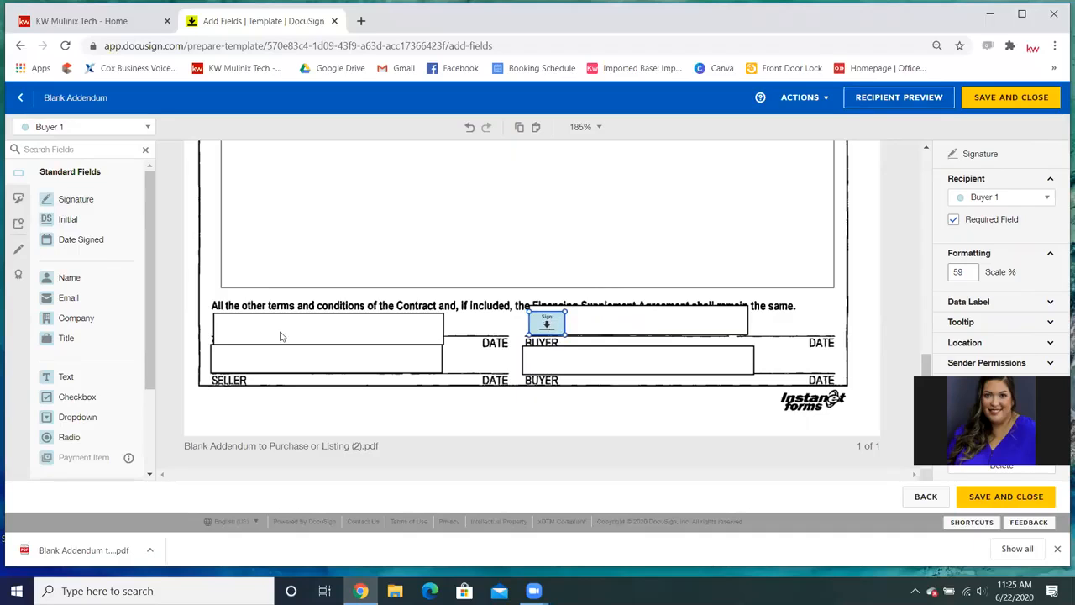
# Place a Date Signed field for Buyer 1 beside the signature field on the upper buyer line.
pyautogui.moveTo(76, 244); pyautogui.dragTo(599, 323)
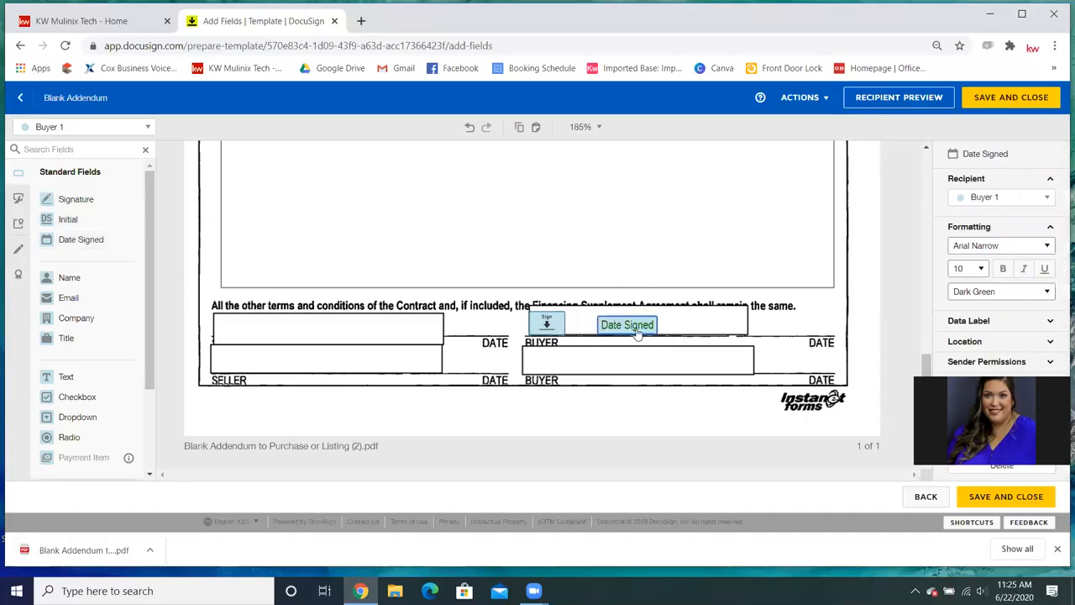
pyautogui.moveTo(637, 333)
pyautogui.mouseDown()
pyautogui.moveTo(670, 334)
pyautogui.moveTo(646, 323)
pyautogui.mouseUp()
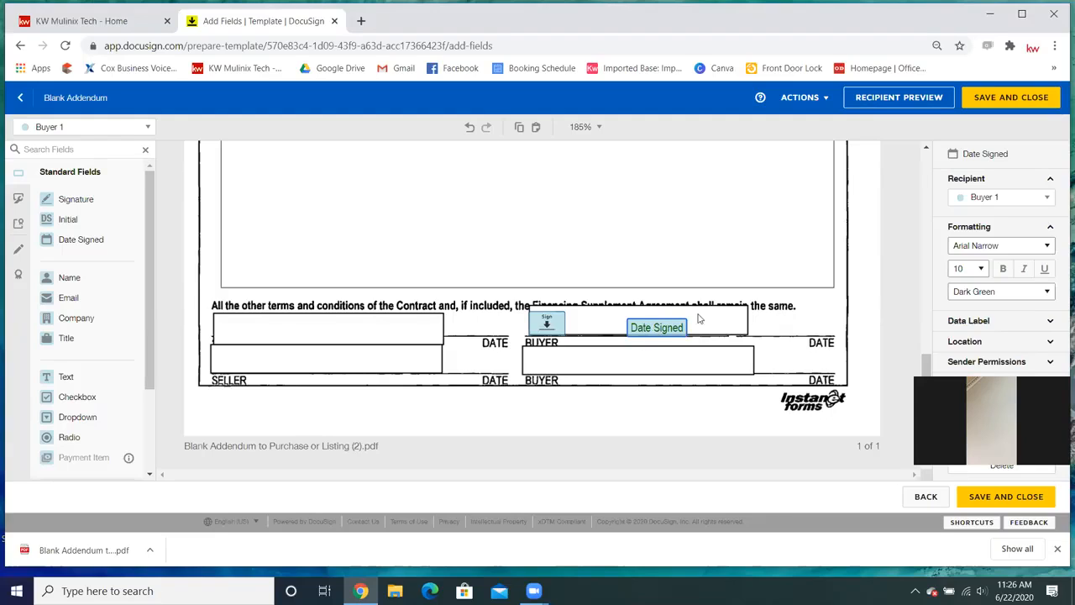
pyautogui.click(216, 222)
# Place a Signature field and a Date Signed field for the Buyer2 recipient on the lower buyer line.
pyautogui.click(88, 127)
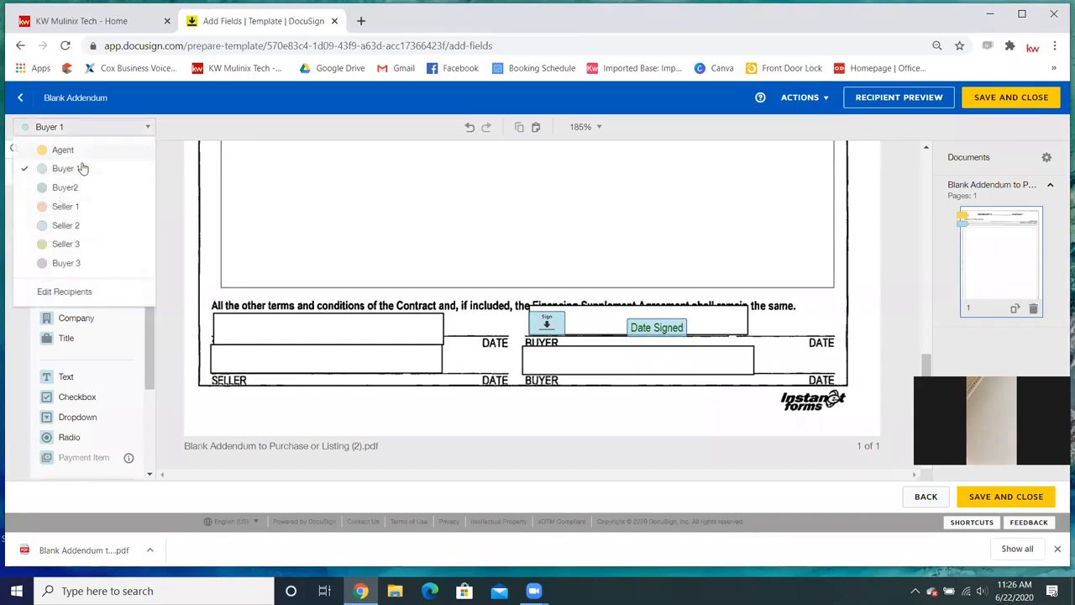
pyautogui.click(66, 187)
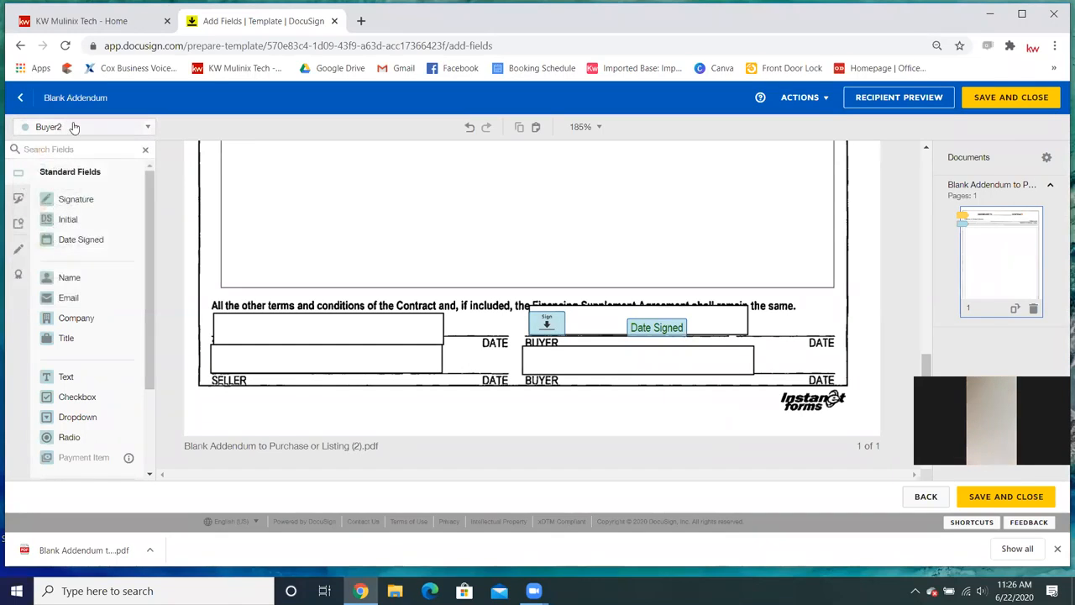
pyautogui.moveTo(74, 198)
pyautogui.mouseDown()
pyautogui.moveTo(492, 353)
pyautogui.moveTo(529, 355)
pyautogui.moveTo(521, 360)
pyautogui.mouseUp()
pyautogui.moveTo(65, 243)
pyautogui.mouseDown()
pyautogui.moveTo(378, 336)
pyautogui.moveTo(619, 374)
pyautogui.moveTo(630, 365)
pyautogui.mouseUp()
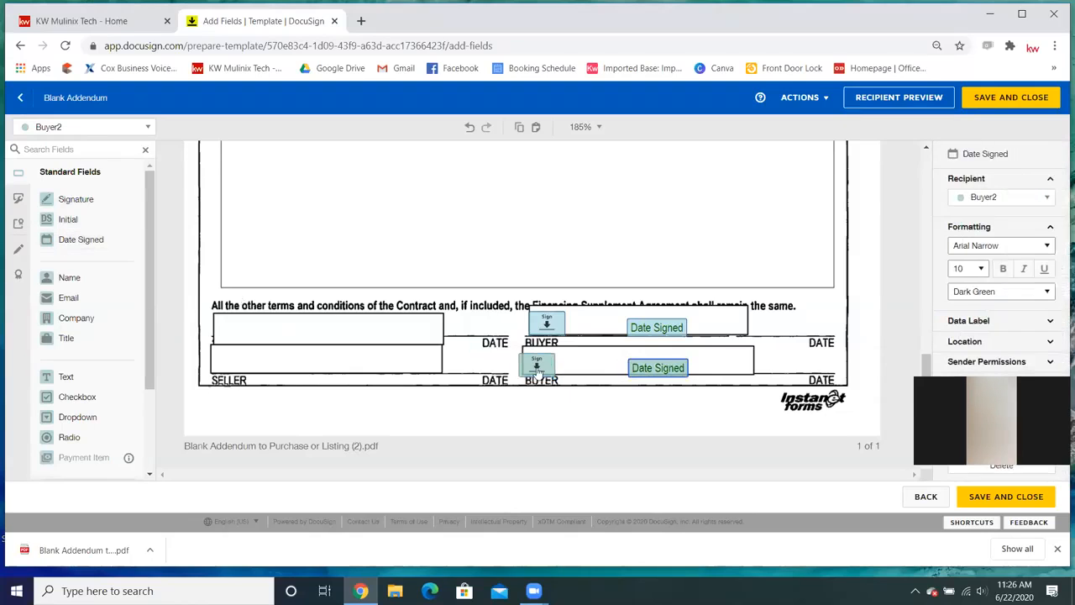
# Place a Signature field and a Date Signed field for Buyer 3 just below the lower buyer line.
pyautogui.click(63, 130)
pyautogui.click(60, 262)
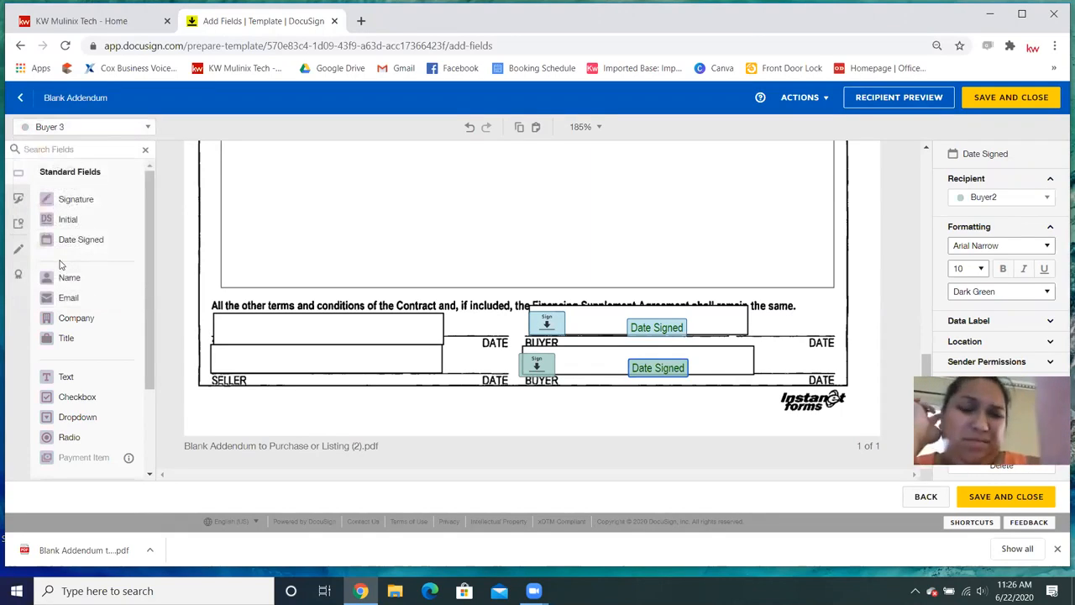
pyautogui.moveTo(67, 203)
pyautogui.mouseDown()
pyautogui.moveTo(545, 341)
pyautogui.moveTo(535, 342)
pyautogui.moveTo(535, 382)
pyautogui.moveTo(524, 385)
pyautogui.mouseUp()
pyautogui.moveTo(518, 383); pyautogui.dragTo(520, 388)
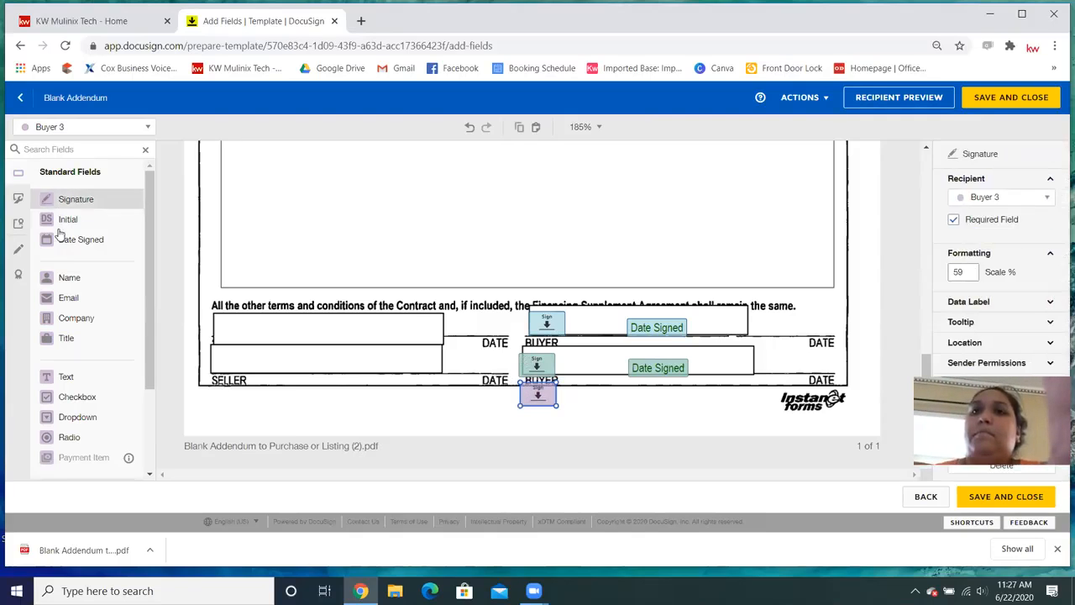
pyautogui.moveTo(64, 239); pyautogui.dragTo(630, 398)
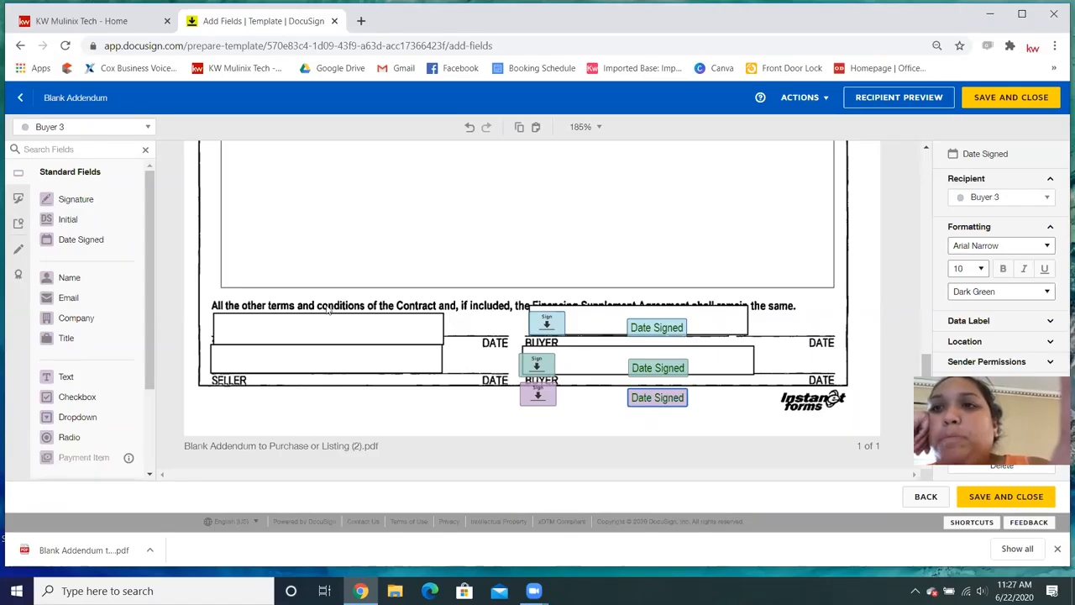
# Place a Signature field and a Date Signed field for Seller 1 on the upper seller line.
pyautogui.click(49, 130)
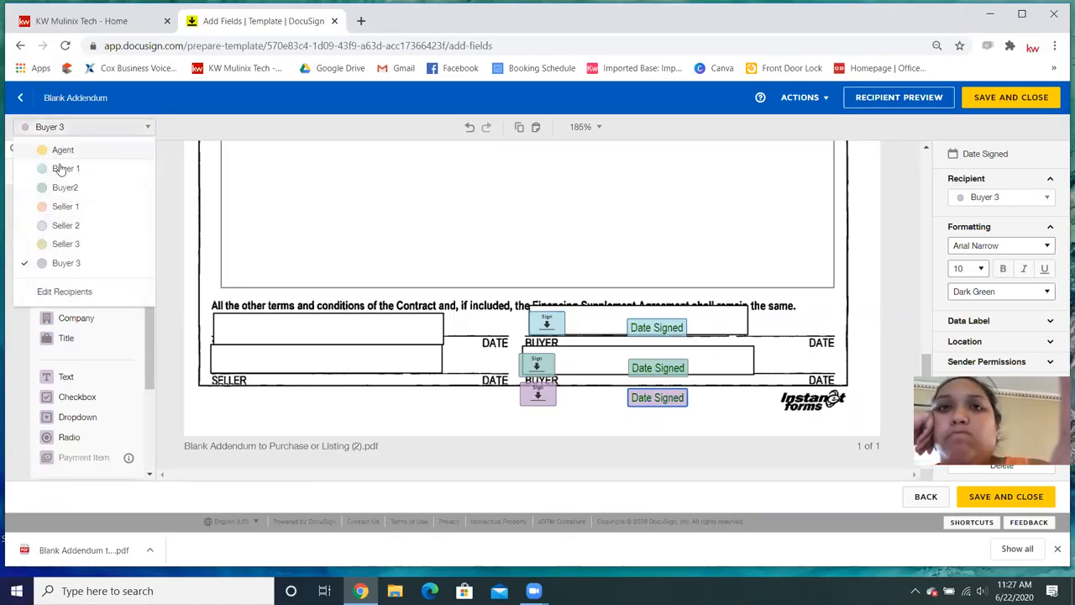
pyautogui.click(63, 212)
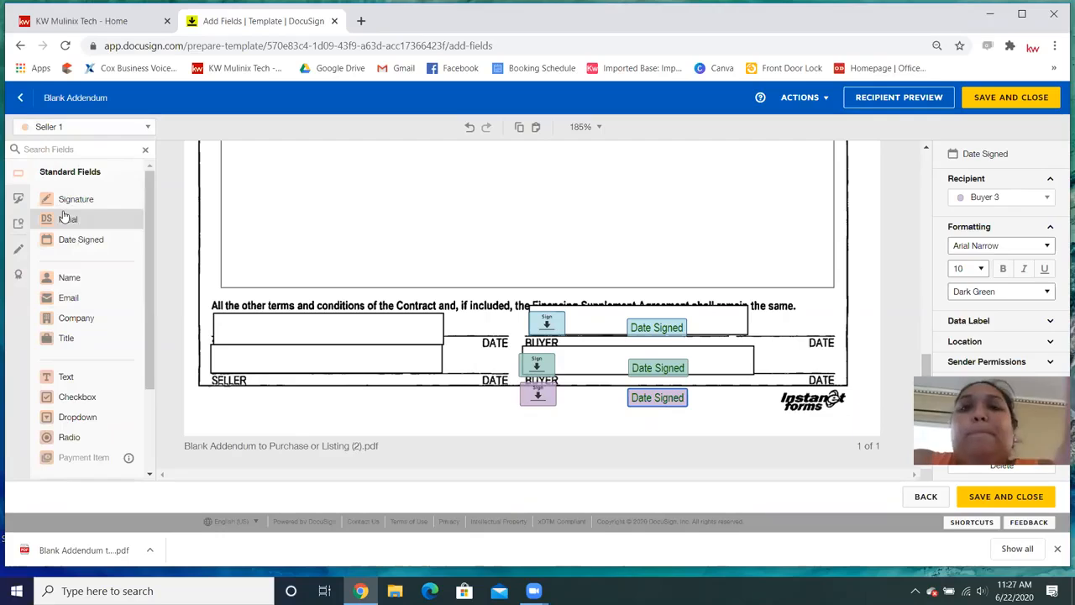
pyautogui.moveTo(66, 198)
pyautogui.mouseDown()
pyautogui.moveTo(221, 317)
pyautogui.moveTo(211, 326)
pyautogui.mouseUp()
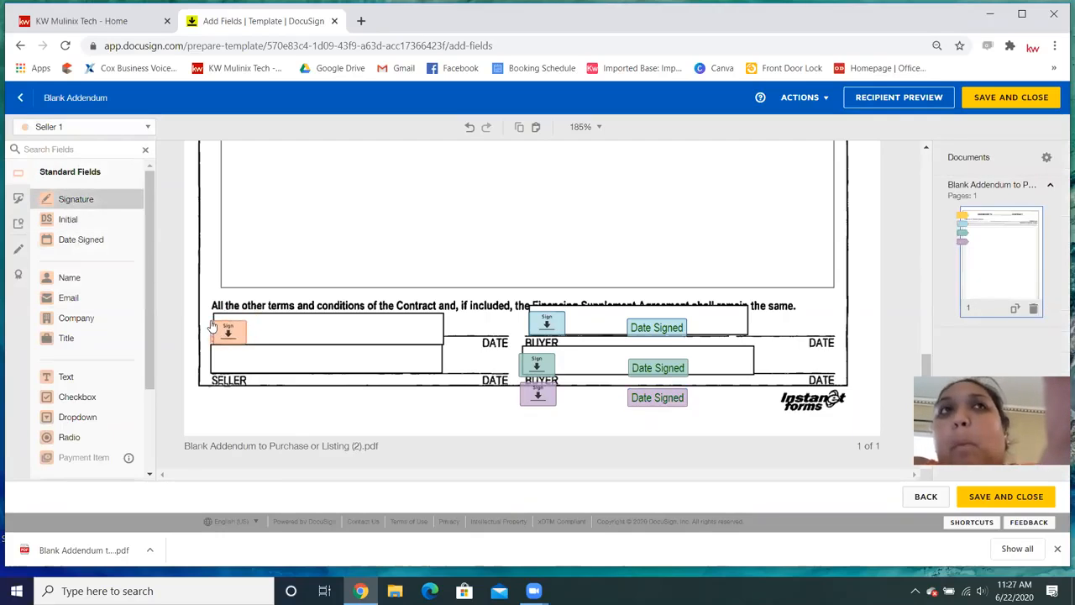
pyautogui.moveTo(71, 243)
pyautogui.mouseDown()
pyautogui.moveTo(209, 268)
pyautogui.moveTo(323, 334)
pyautogui.mouseUp()
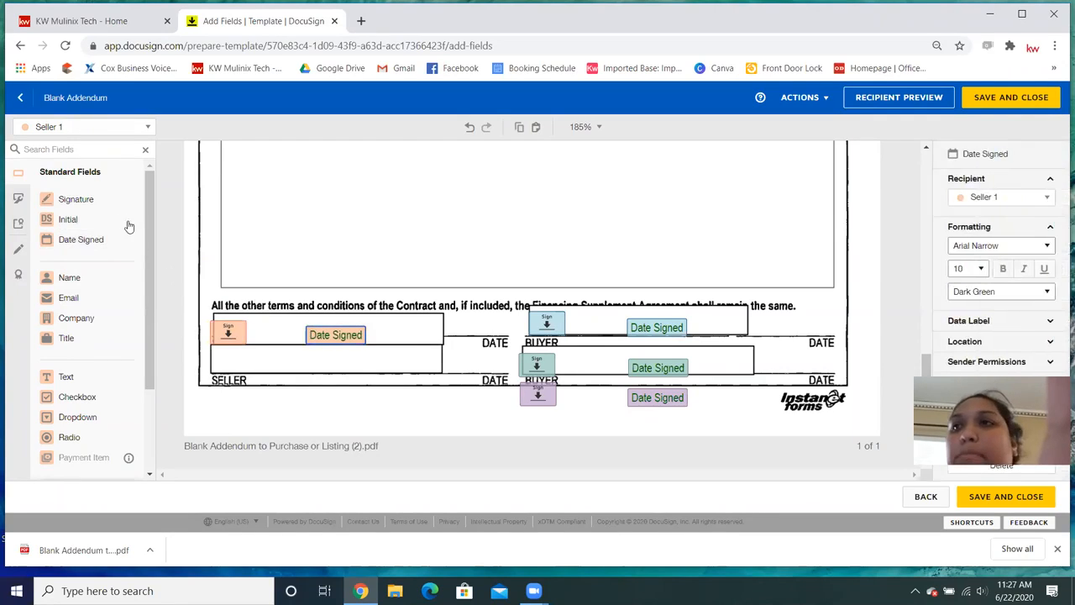
# Place a Signature field and a Date Signed field for Seller 2 on the lower seller line.
pyautogui.click(54, 127)
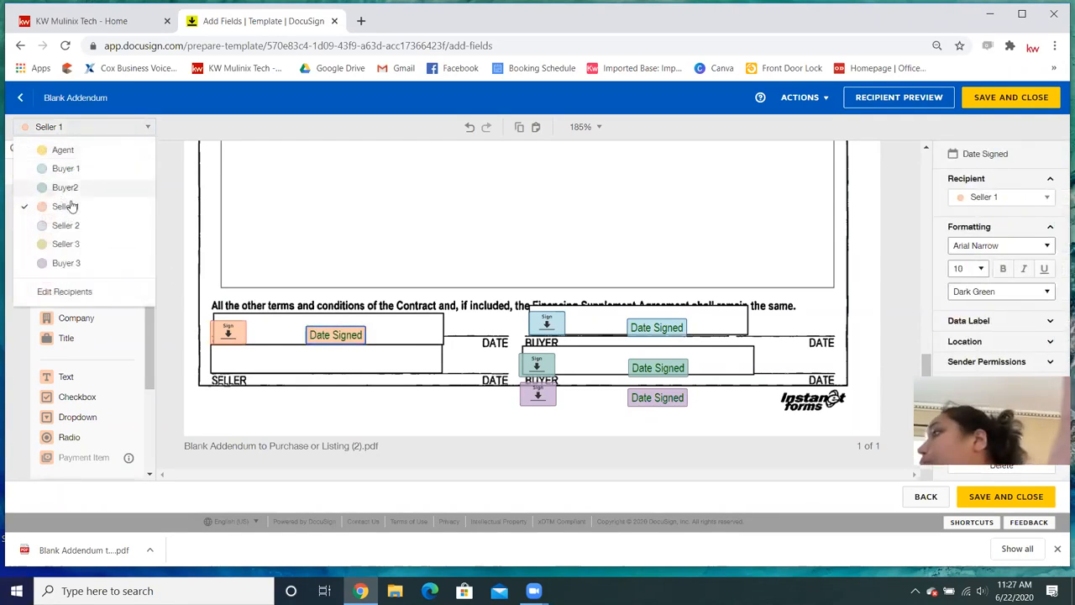
pyautogui.click(67, 225)
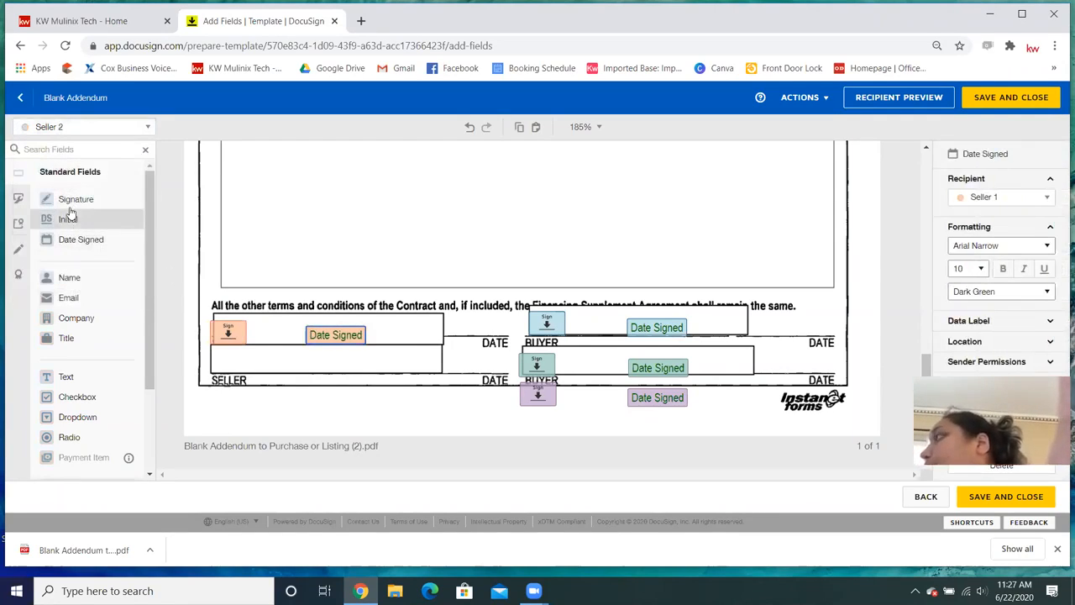
pyautogui.moveTo(84, 199)
pyautogui.mouseDown()
pyautogui.moveTo(191, 348)
pyautogui.moveTo(213, 353)
pyautogui.mouseUp()
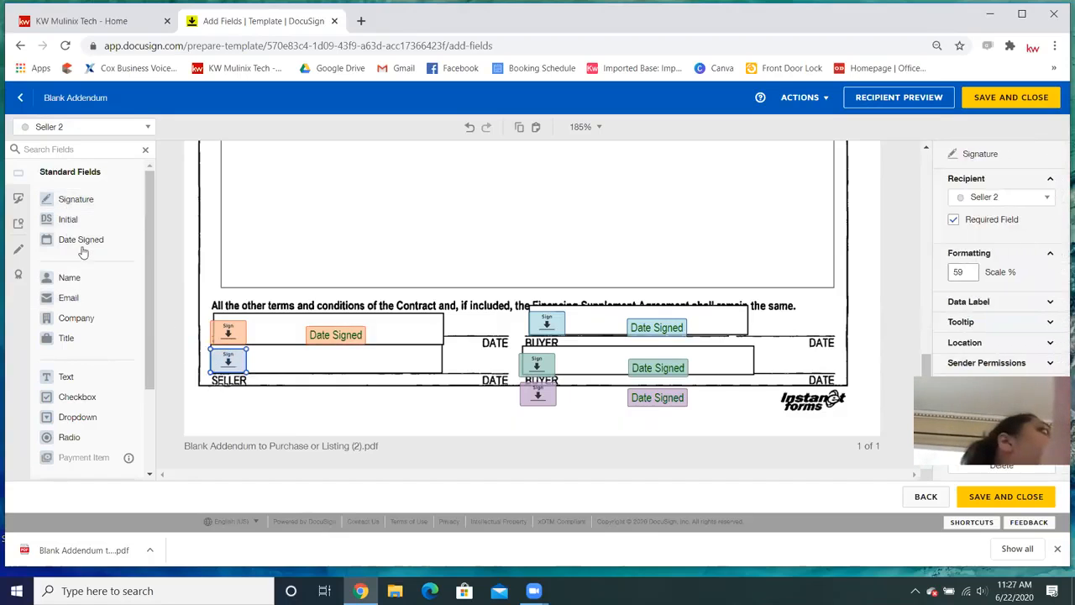
pyautogui.moveTo(168, 282); pyautogui.dragTo(294, 372)
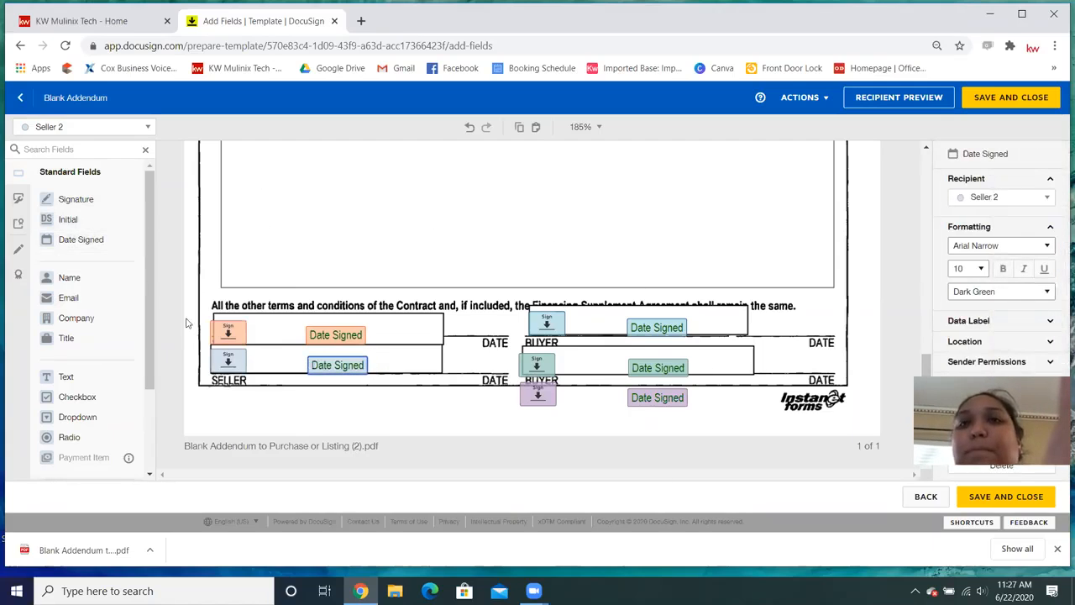
# Duplicate Seller 1's signature and date fields and position the copies below the Seller 2 fields.
pyautogui.moveTo(197, 320); pyautogui.dragTo(384, 340)
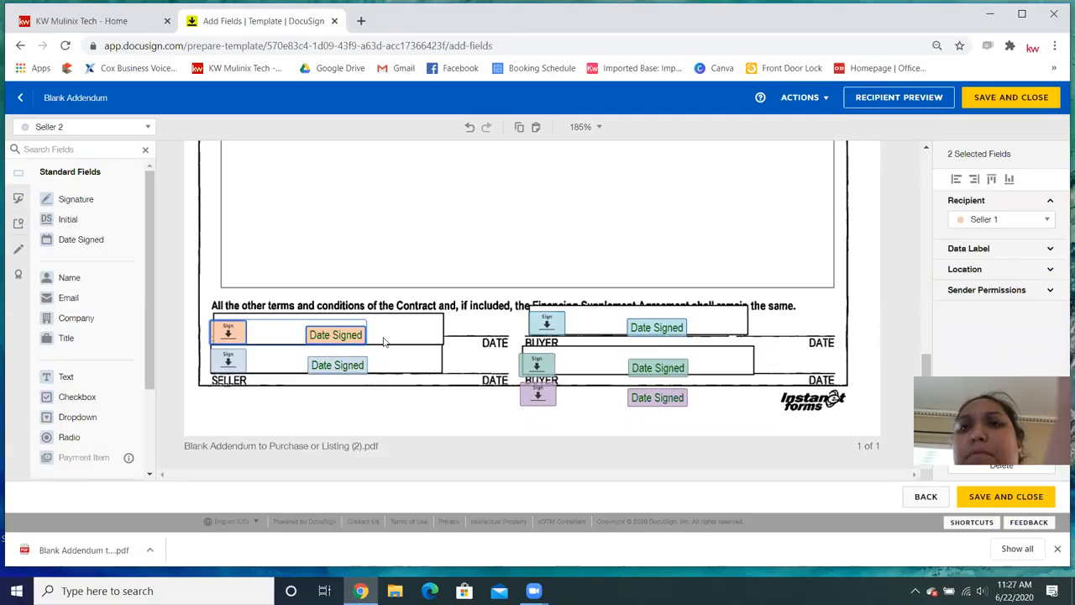
pyautogui.hotkey('ctrl', 'c')
pyautogui.hotkey('ctrl', 'v')
pyautogui.moveTo(357, 351); pyautogui.dragTo(342, 395)
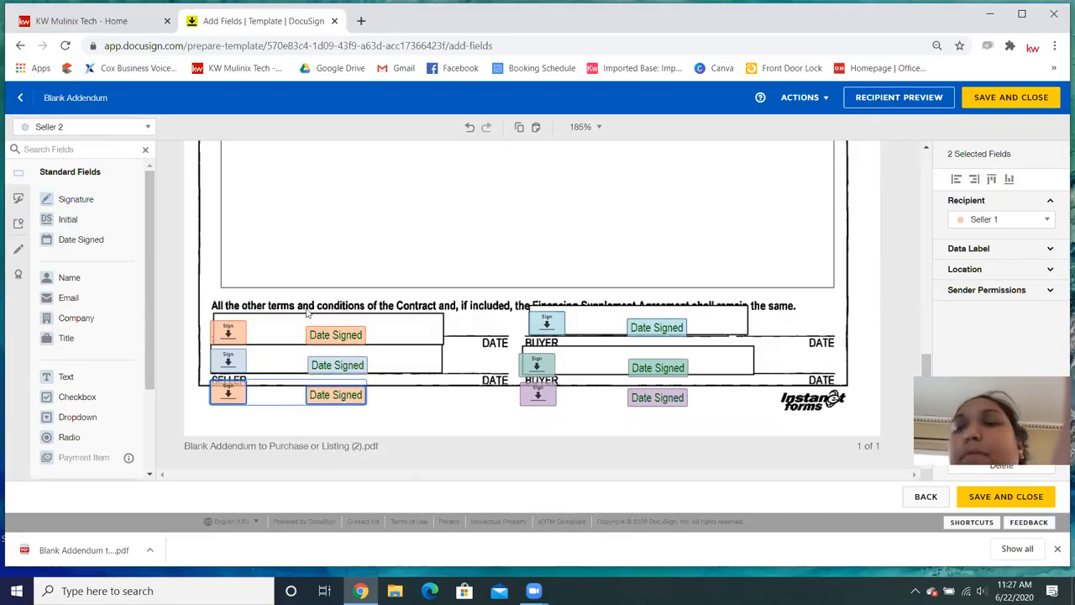
# Assign the copied signature and date fields below the lower seller line to Seller 3 and deselect them.
pyautogui.click(122, 127)
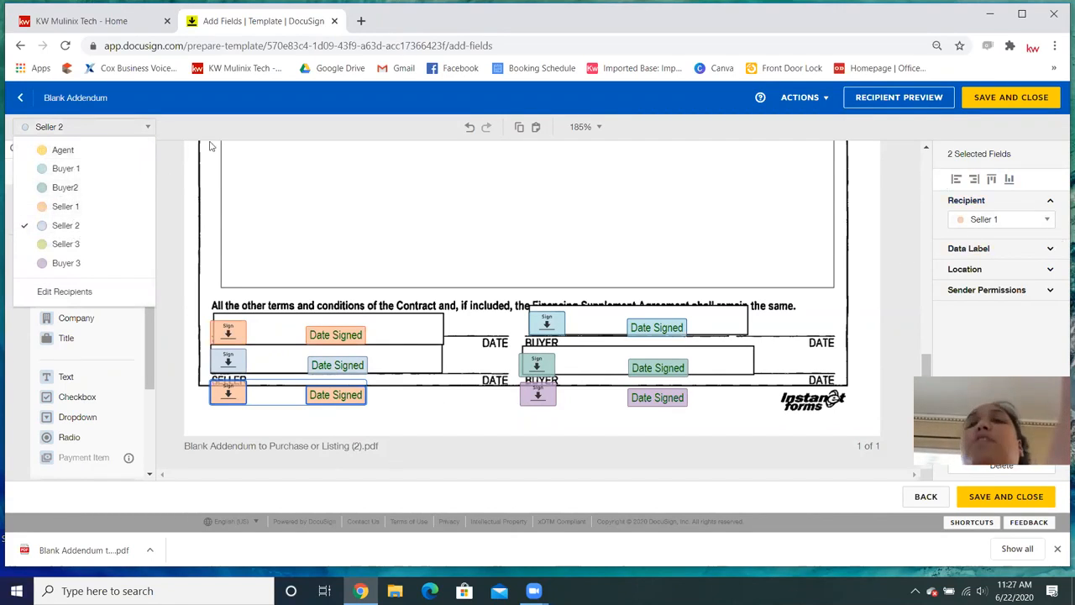
pyautogui.click(150, 131)
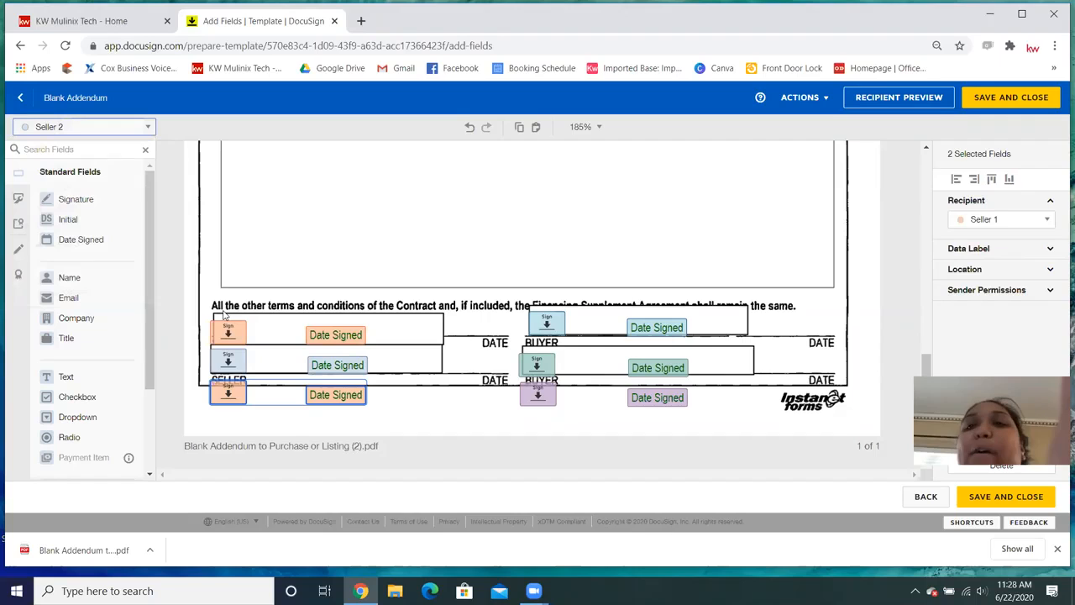
pyautogui.click(1014, 218)
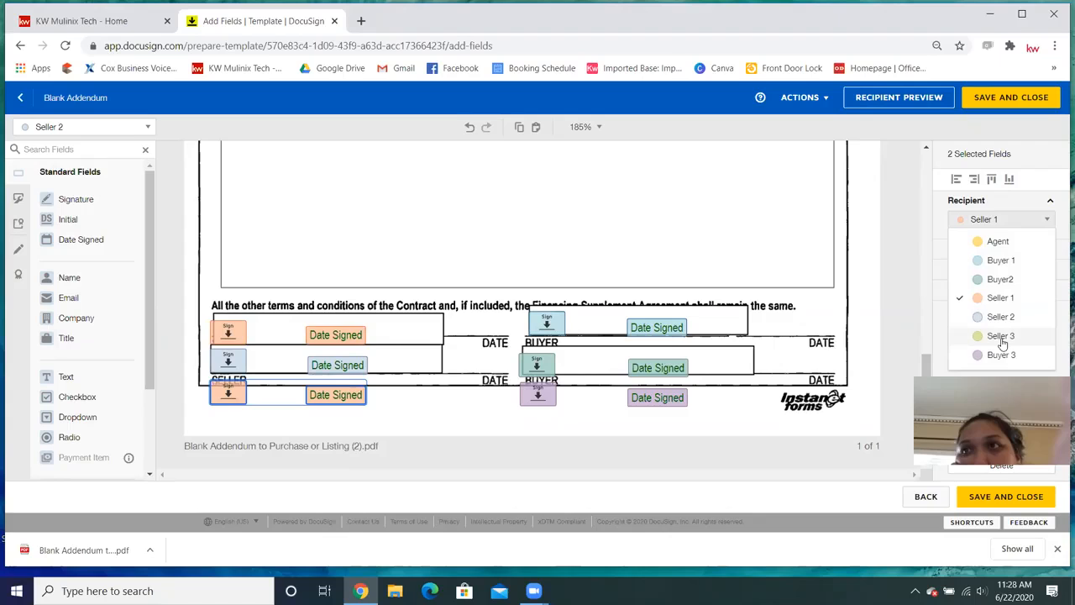
pyautogui.click(1001, 339)
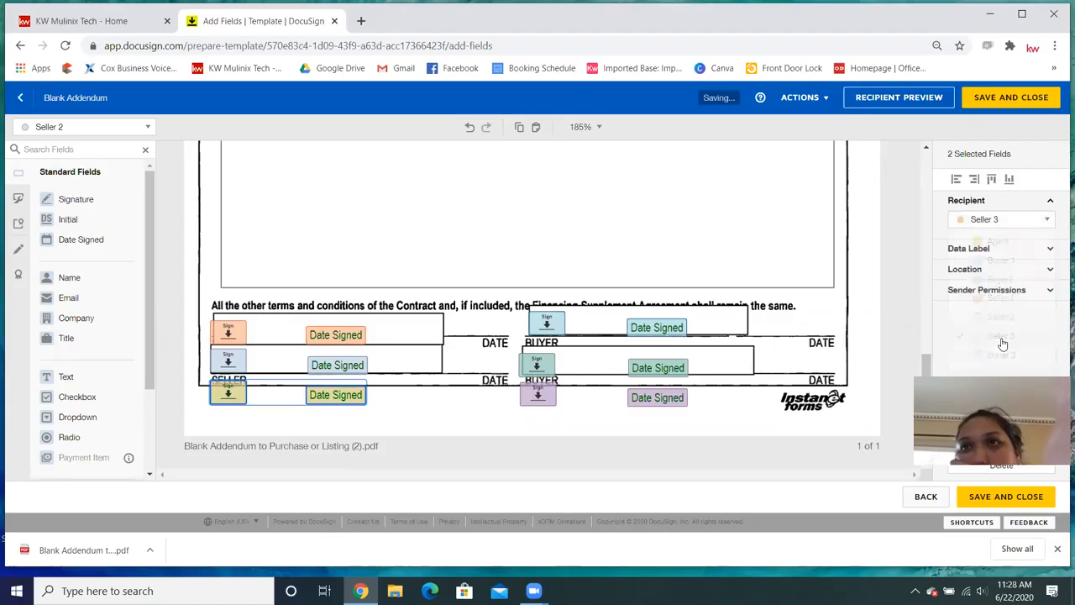
pyautogui.click(420, 408)
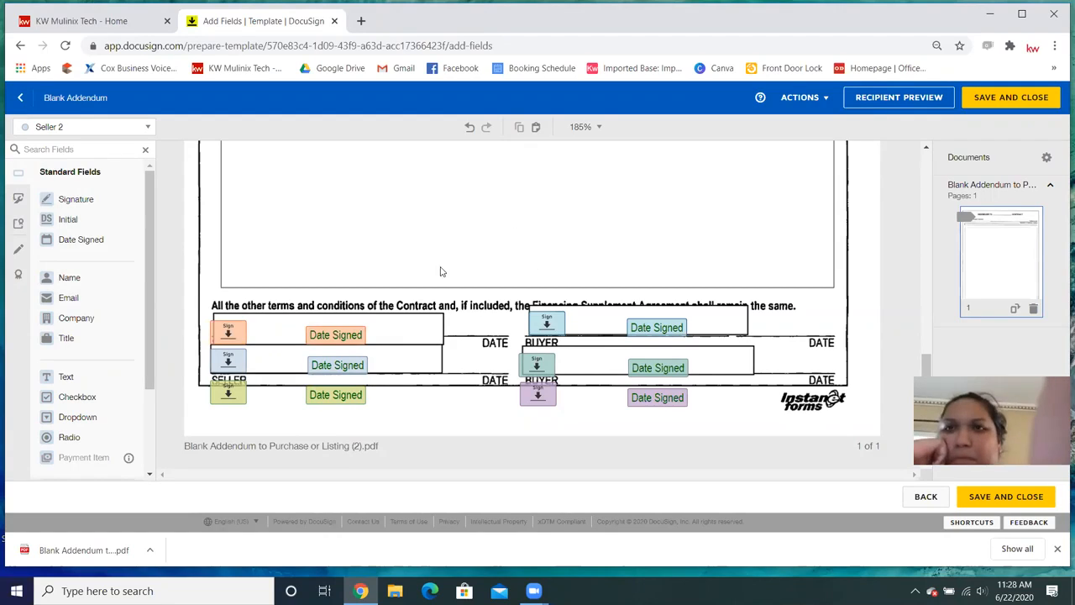
# Clear the sample text from the large addendum body text field, leaving the field itself in place.
pyautogui.scroll(10, 481, 247)
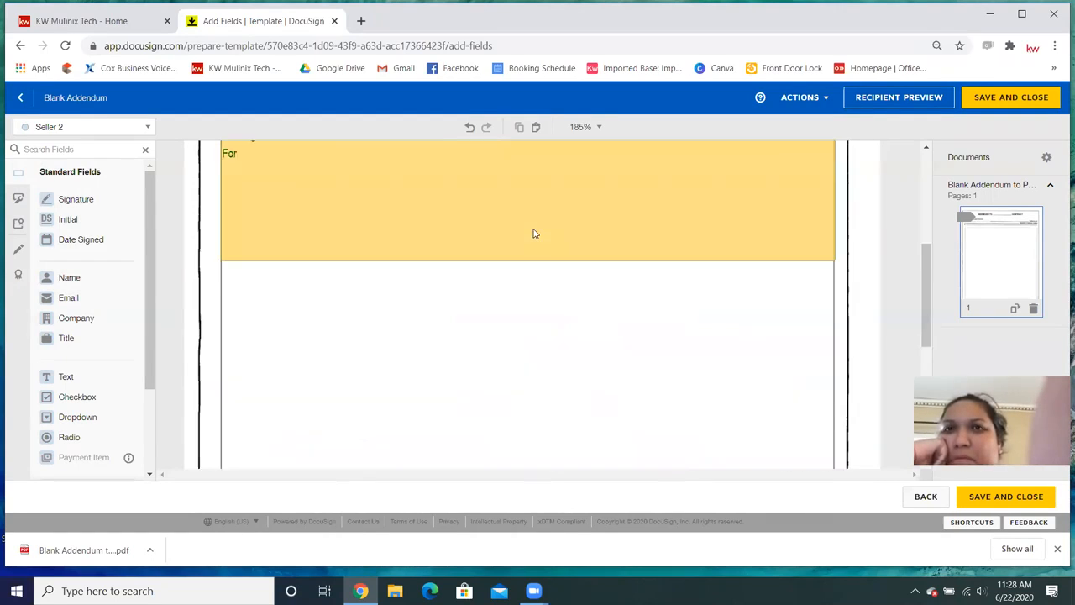
pyautogui.scroll(-3, 459, 215)
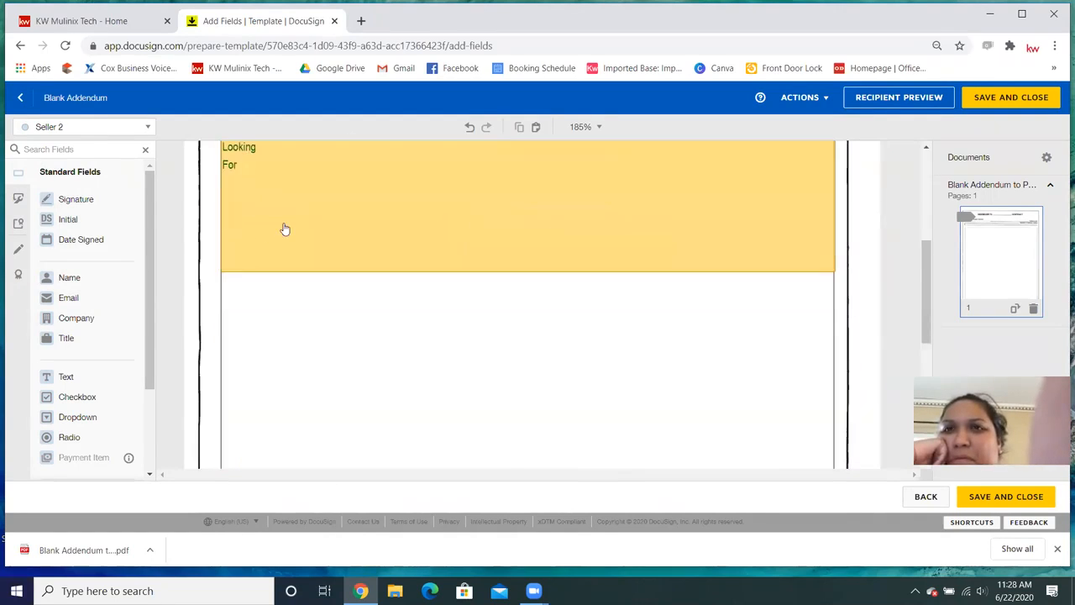
pyautogui.click(259, 180)
pyautogui.moveTo(247, 312); pyautogui.dragTo(227, 241)
pyautogui.press('BackSpace')
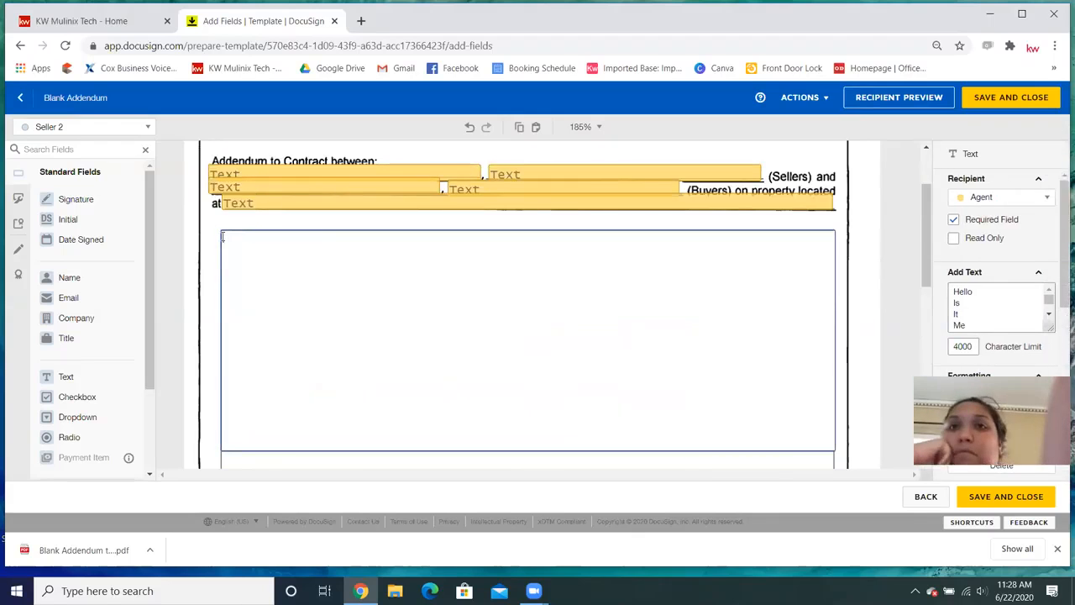
pyautogui.click(513, 463)
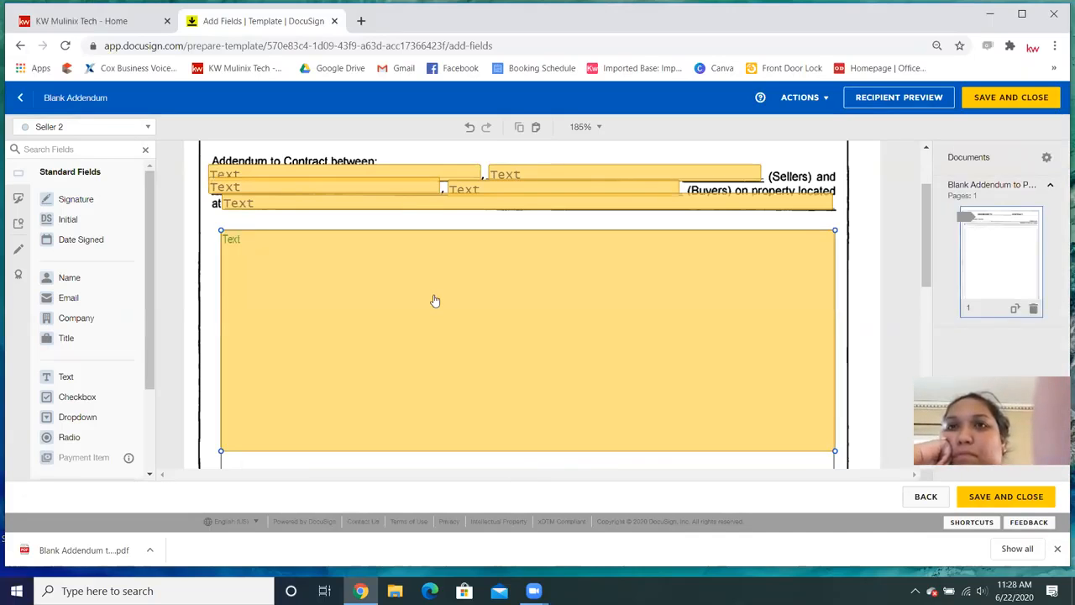
# Make the four seller and buyer name text fields read-only instead of required.
pyautogui.scroll(1, 610, 246)
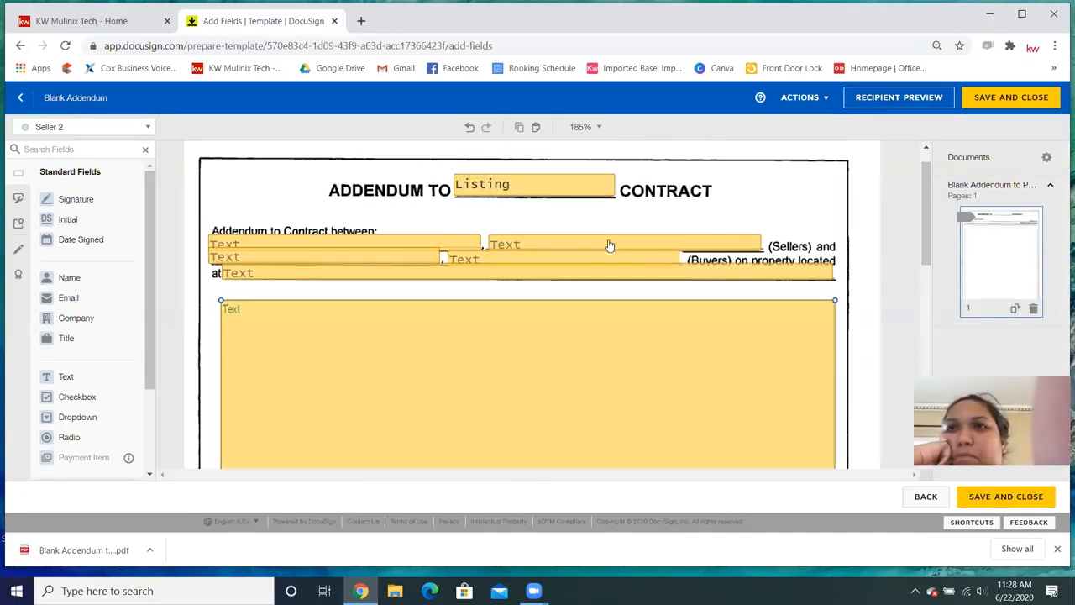
pyautogui.scroll(1, 609, 246)
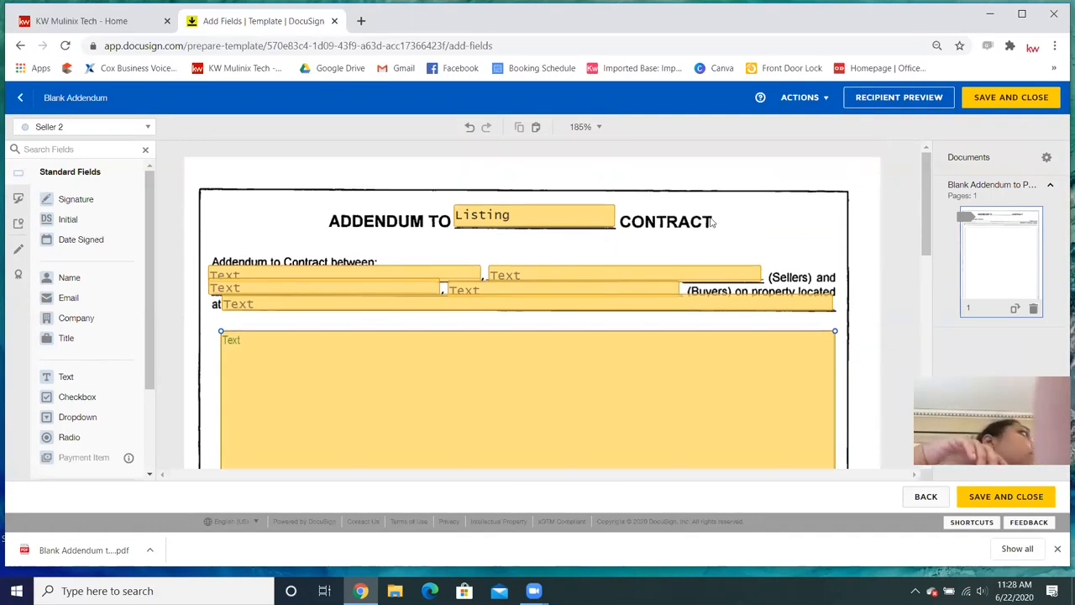
pyautogui.click(432, 273)
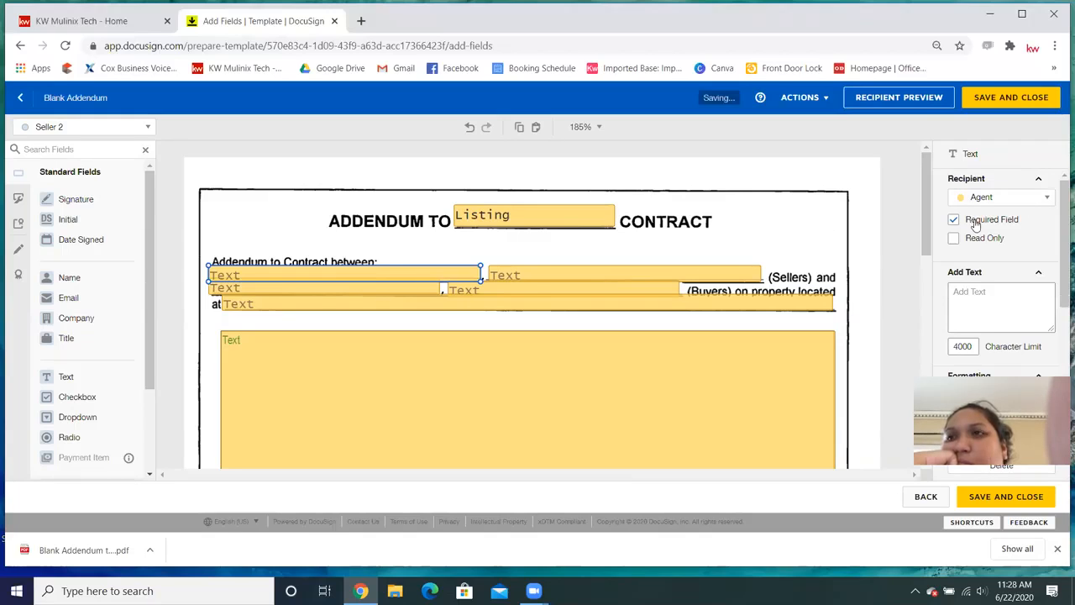
pyautogui.click(206, 268)
pyautogui.moveTo(270, 275); pyautogui.dragTo(765, 295)
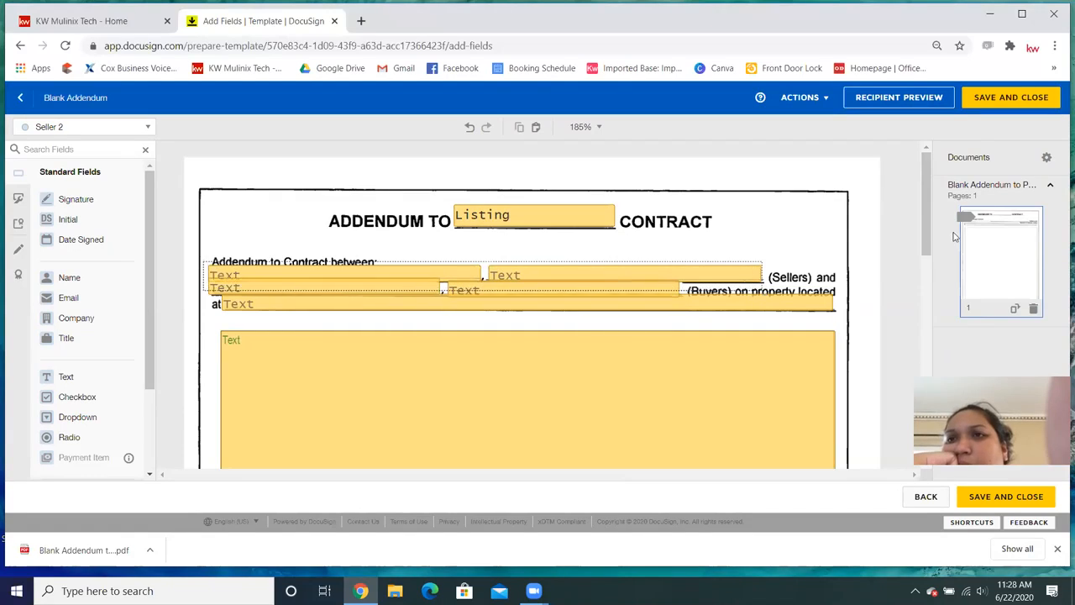
pyautogui.click(954, 262)
pyautogui.click(954, 242)
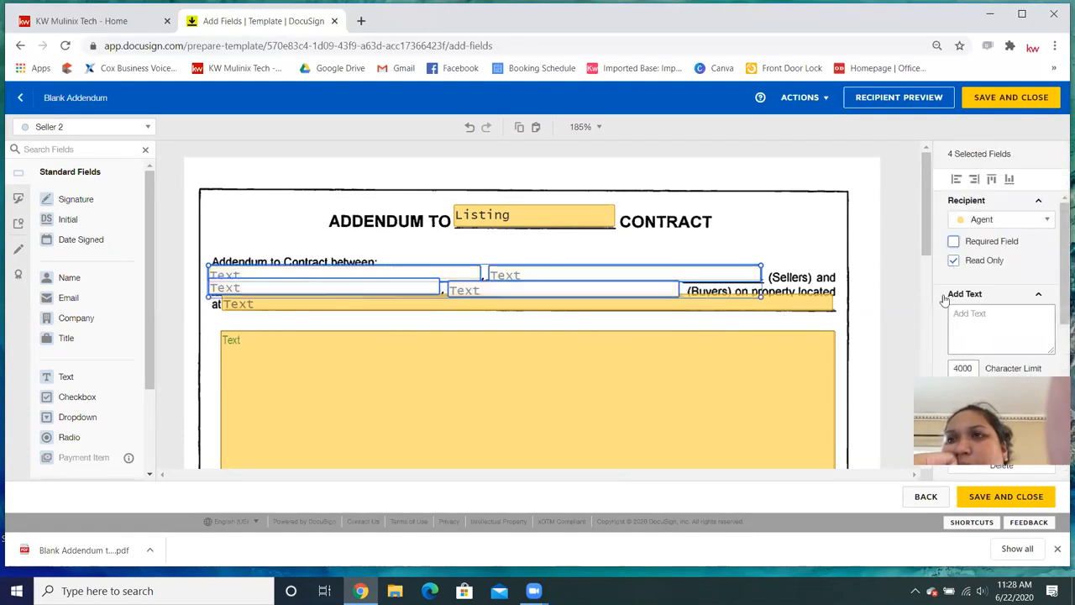
# Reselect the four seller and buyer name text fields and set them back to required rather than read-only.
pyautogui.click(233, 213)
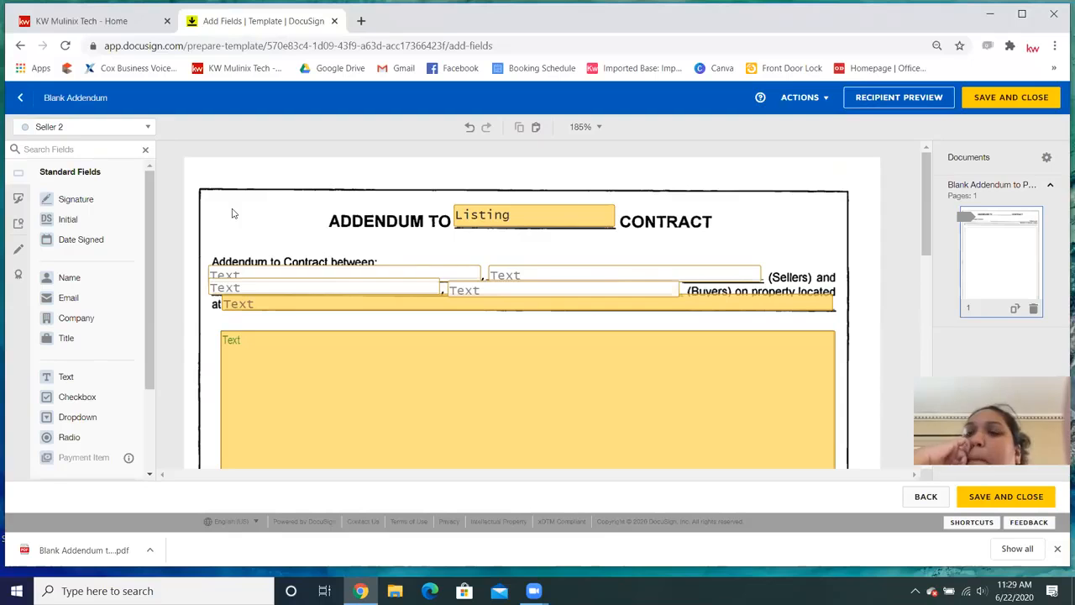
pyautogui.moveTo(194, 262); pyautogui.dragTo(677, 301)
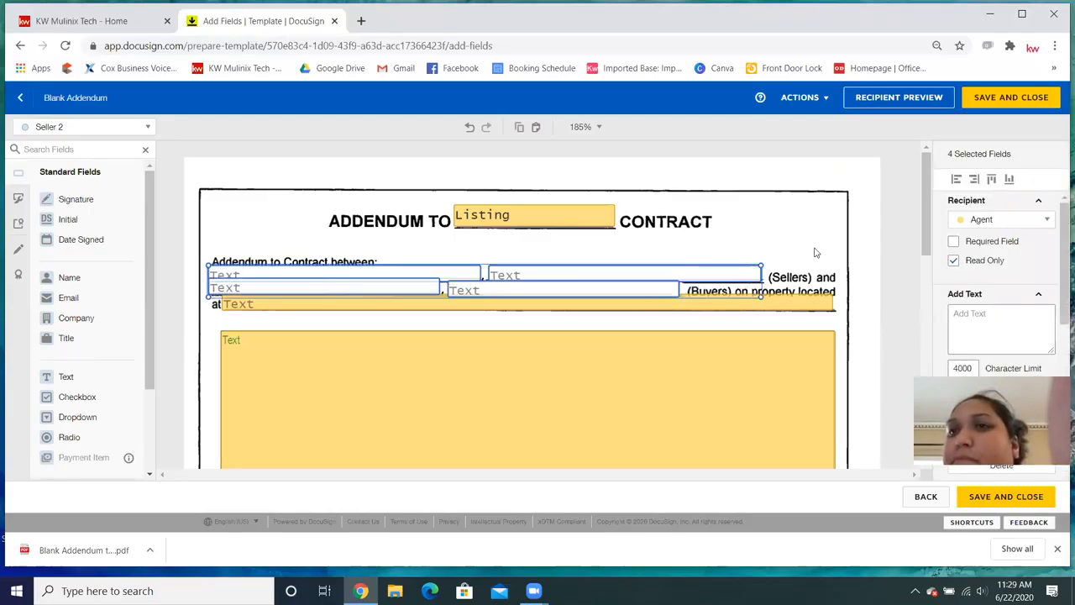
pyautogui.click(953, 241)
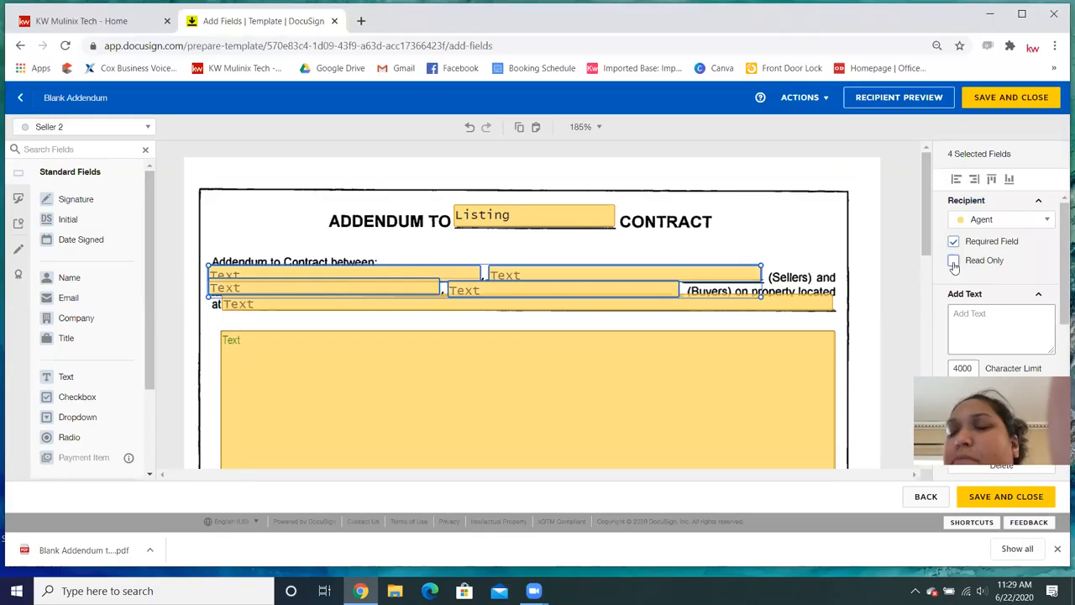
# Change the font color of the large addendum body text field to Black and deselect the field.
pyautogui.click(266, 325)
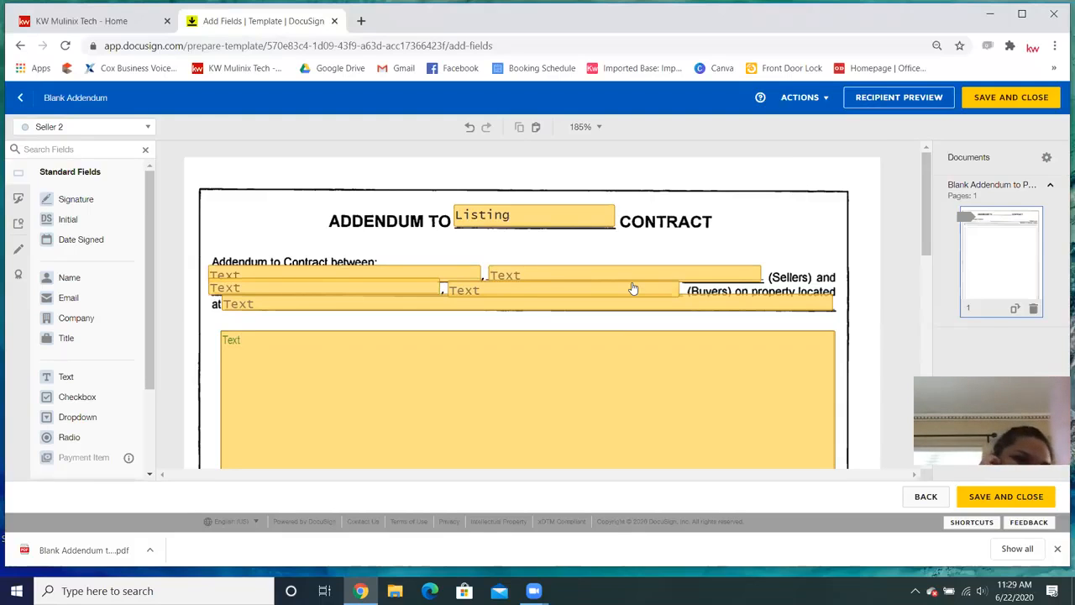
pyautogui.scroll(-2, 633, 288)
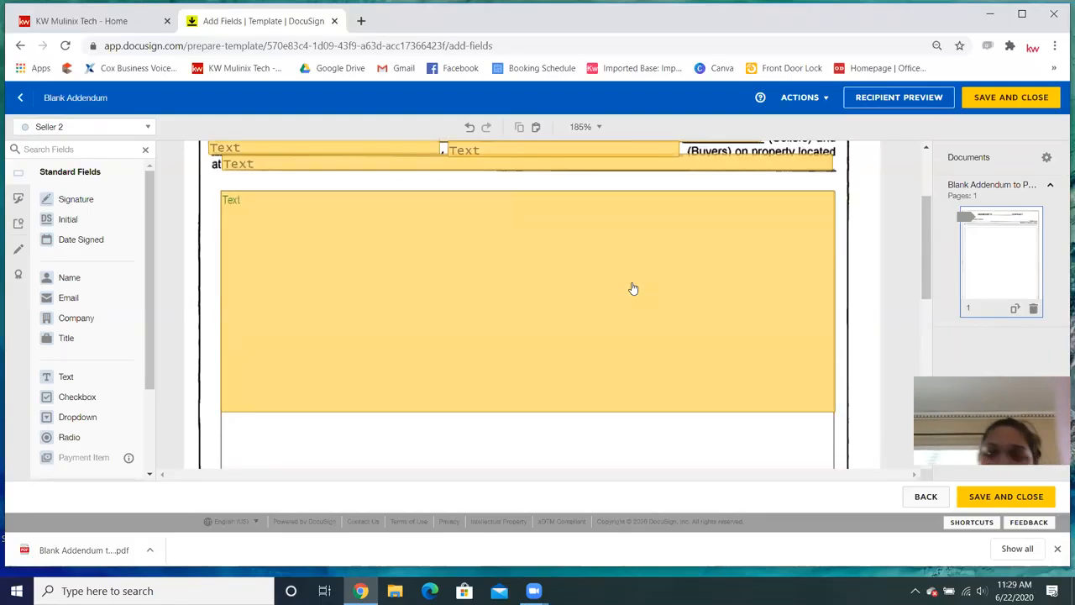
pyautogui.click(237, 202)
pyautogui.scroll(-3, 1007, 304)
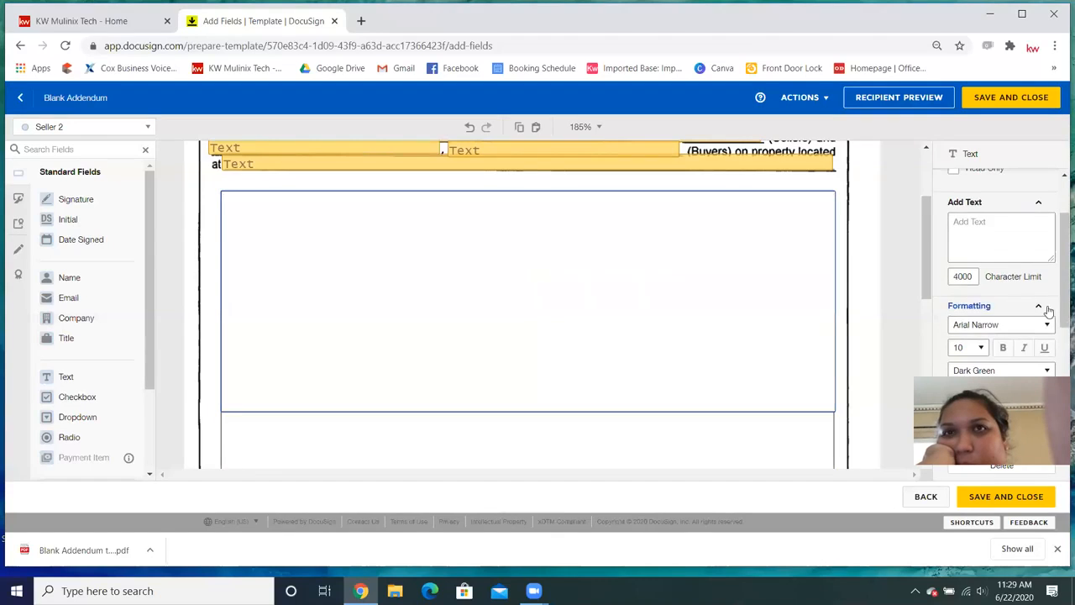
pyautogui.click(1007, 301)
pyautogui.click(974, 315)
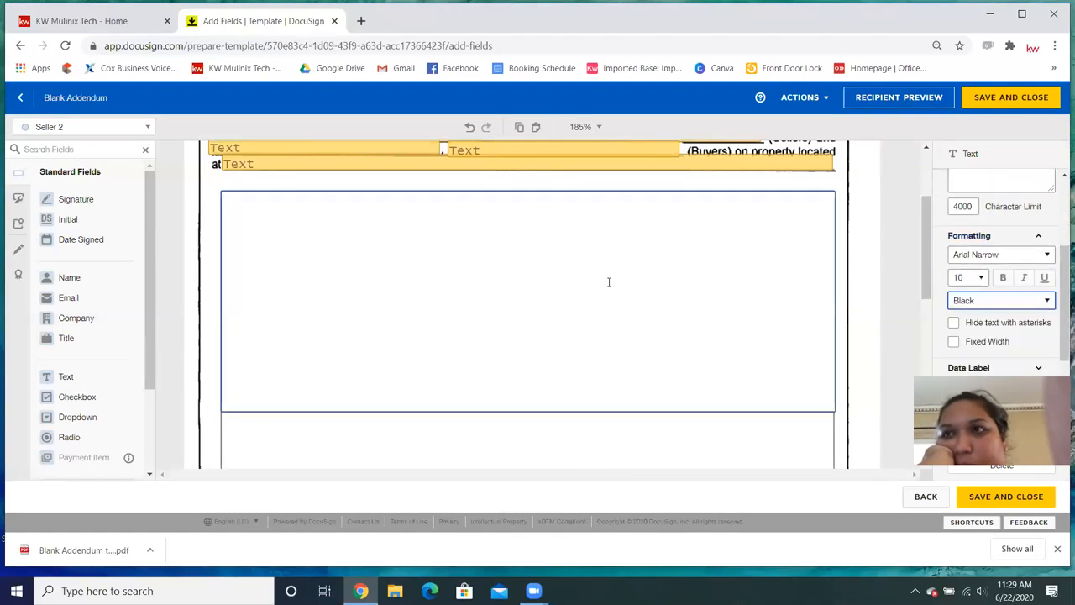
pyautogui.click(201, 174)
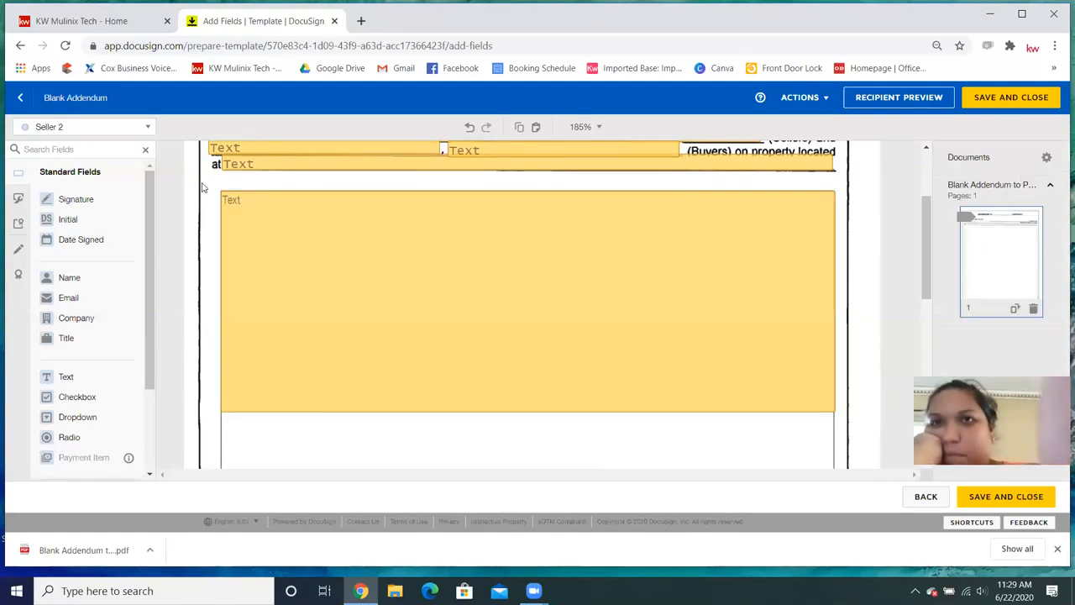
pyautogui.scroll(2, 201, 186)
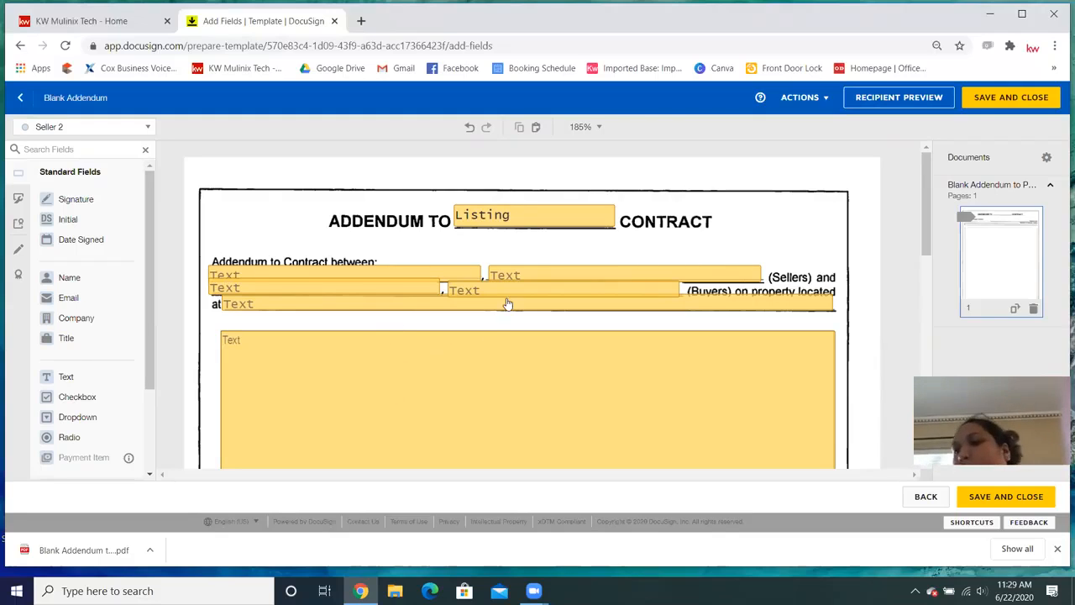
pyautogui.scroll(-1, 506, 290)
pyautogui.scroll(-1, 319, 266)
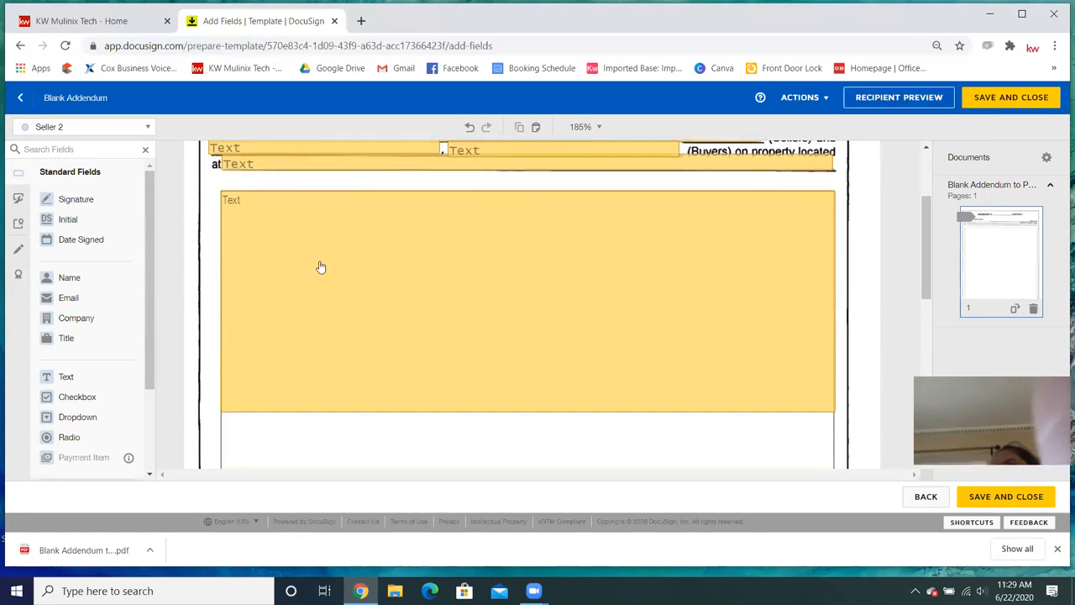
pyautogui.scroll(2, 276, 211)
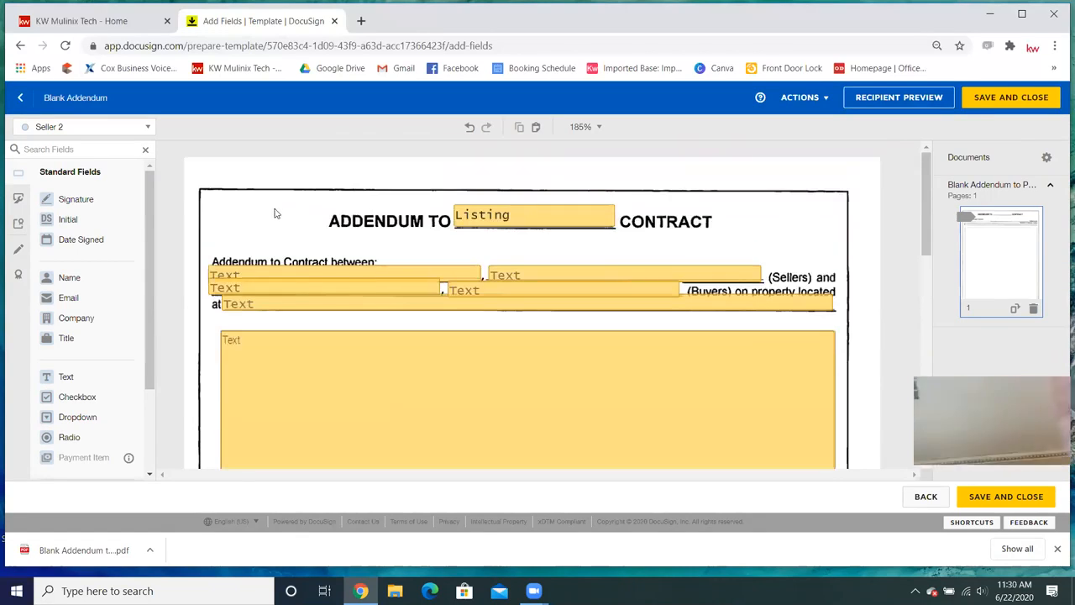
# Make the large addendum body text field read-only instead of required.
pyautogui.click(281, 339)
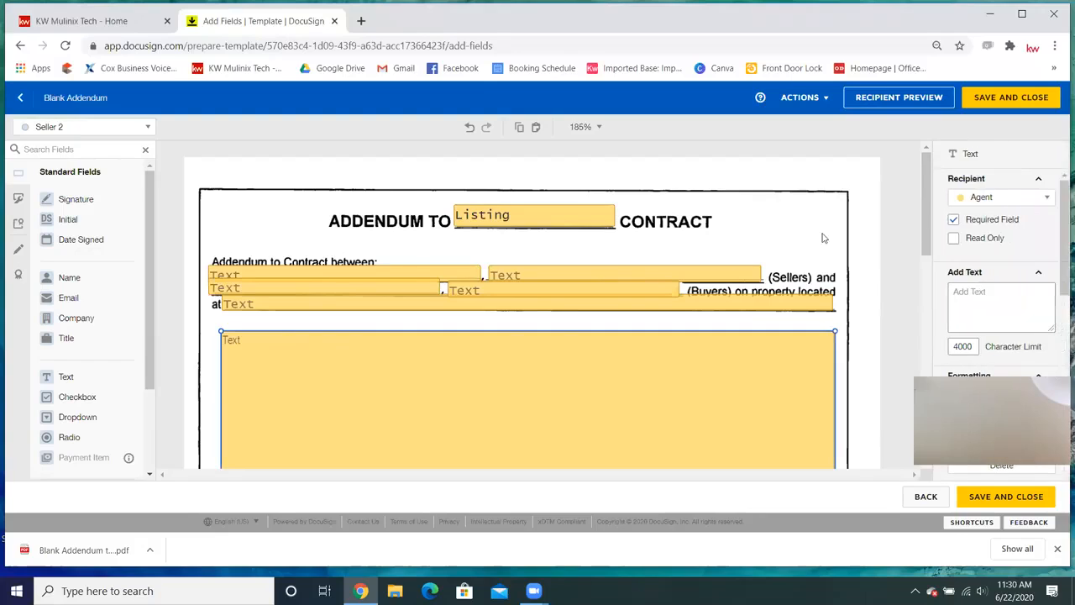
pyautogui.click(953, 220)
pyautogui.click(954, 237)
pyautogui.click(837, 228)
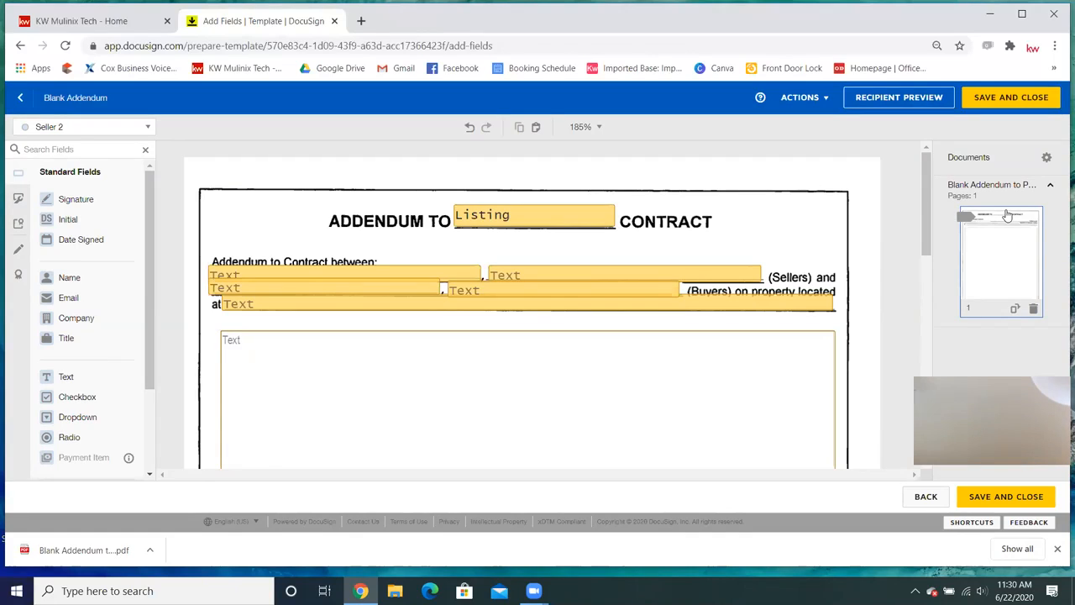
# Set the large addendum body text field back to required with read-only turned off.
pyautogui.click(647, 383)
pyautogui.click(953, 219)
pyautogui.click(954, 238)
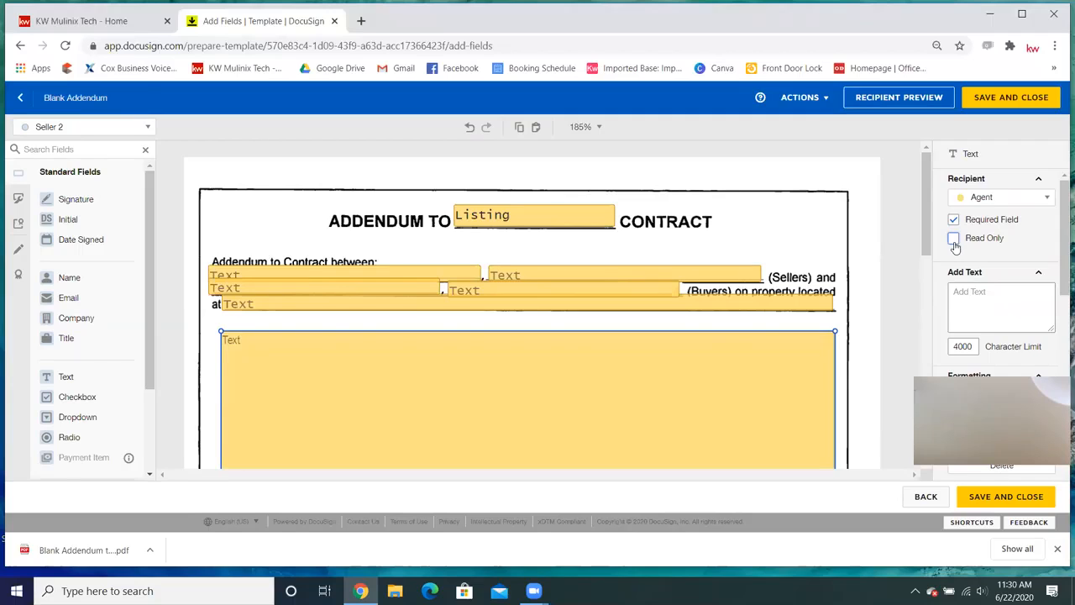
pyautogui.click(836, 223)
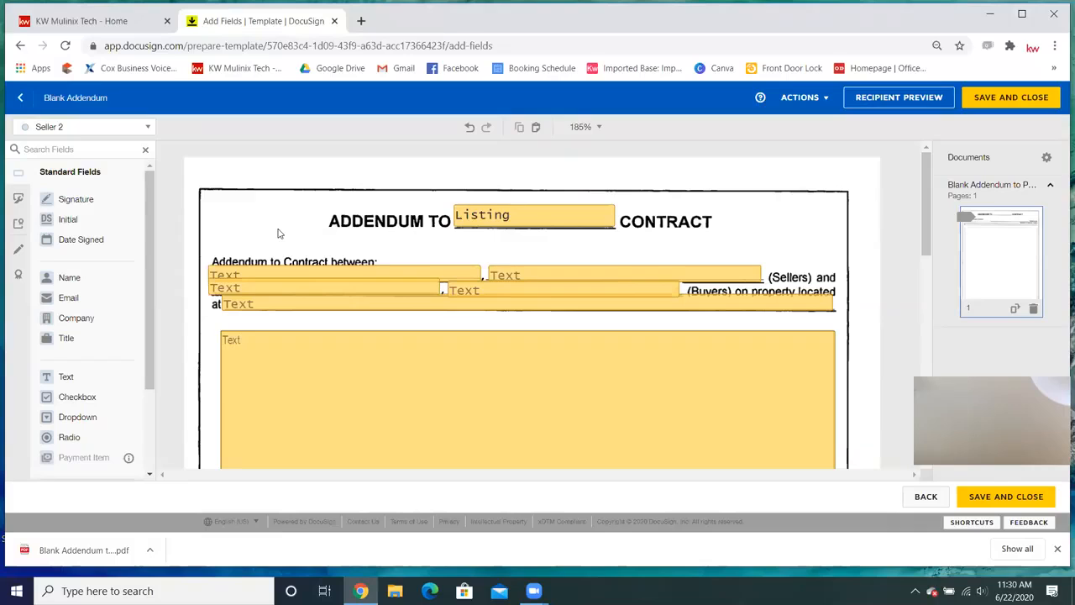
# Switch the active recipient to Agent, review the placed signature and date fields, and save and close the template.
pyautogui.click(53, 128)
pyautogui.click(63, 151)
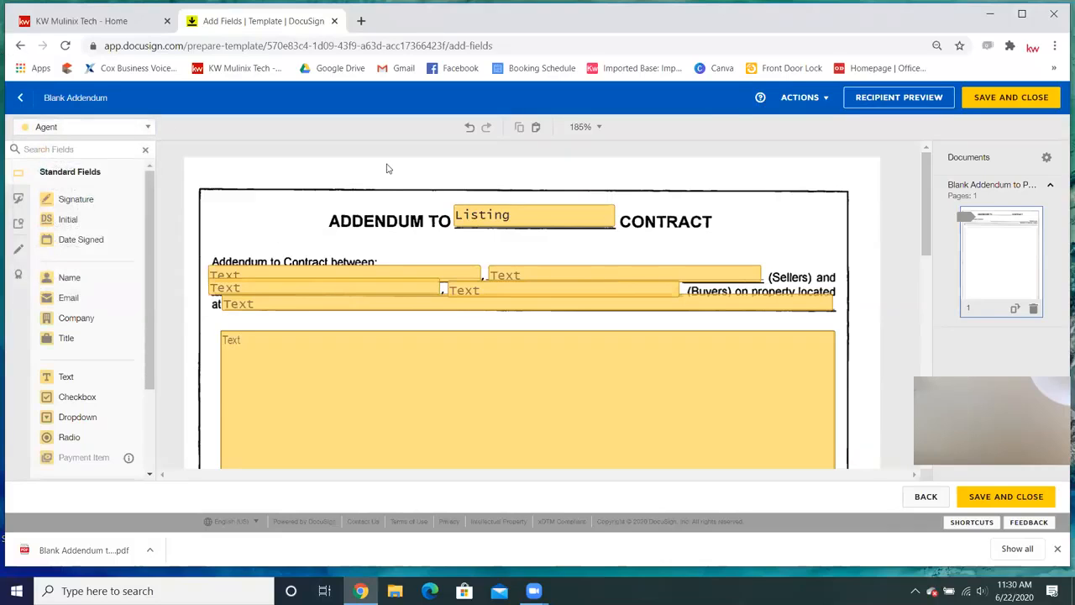
pyautogui.scroll(-3, 778, 226)
pyautogui.scroll(-5, 779, 227)
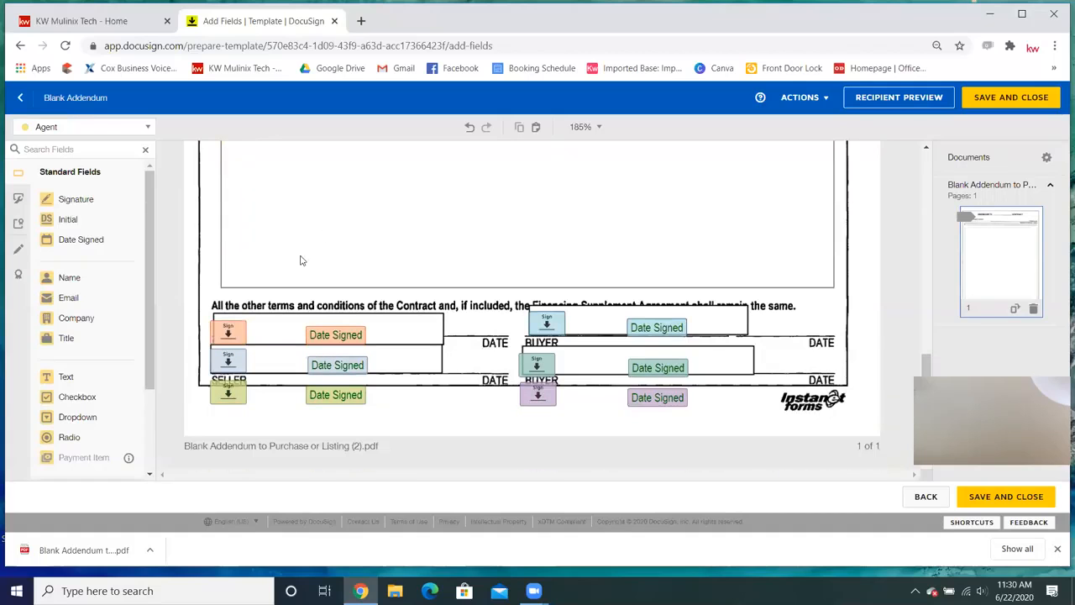
pyautogui.scroll(8, 852, 272)
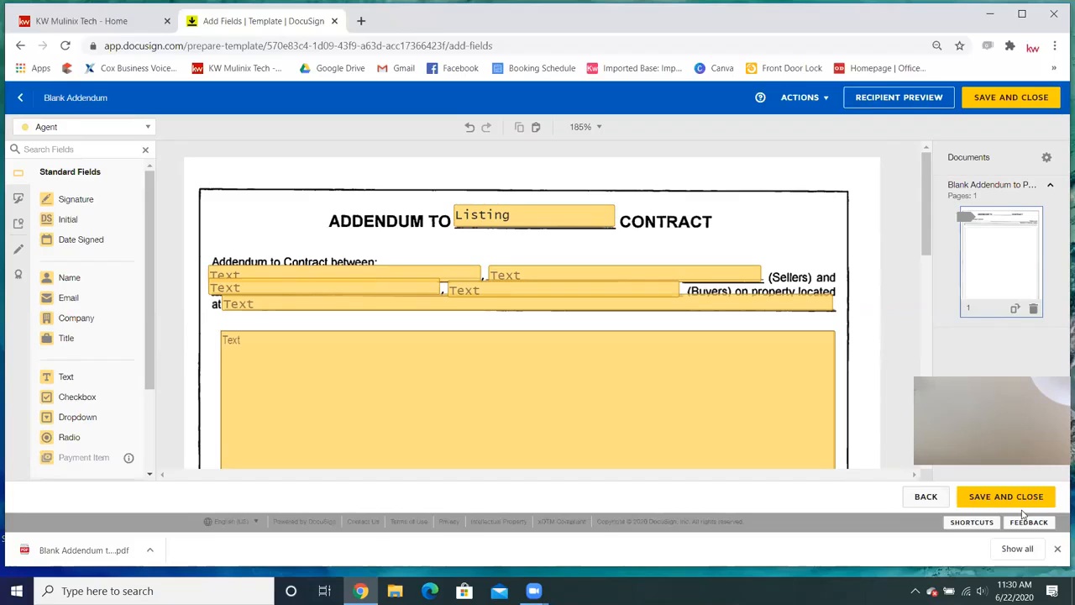
pyautogui.click(1018, 502)
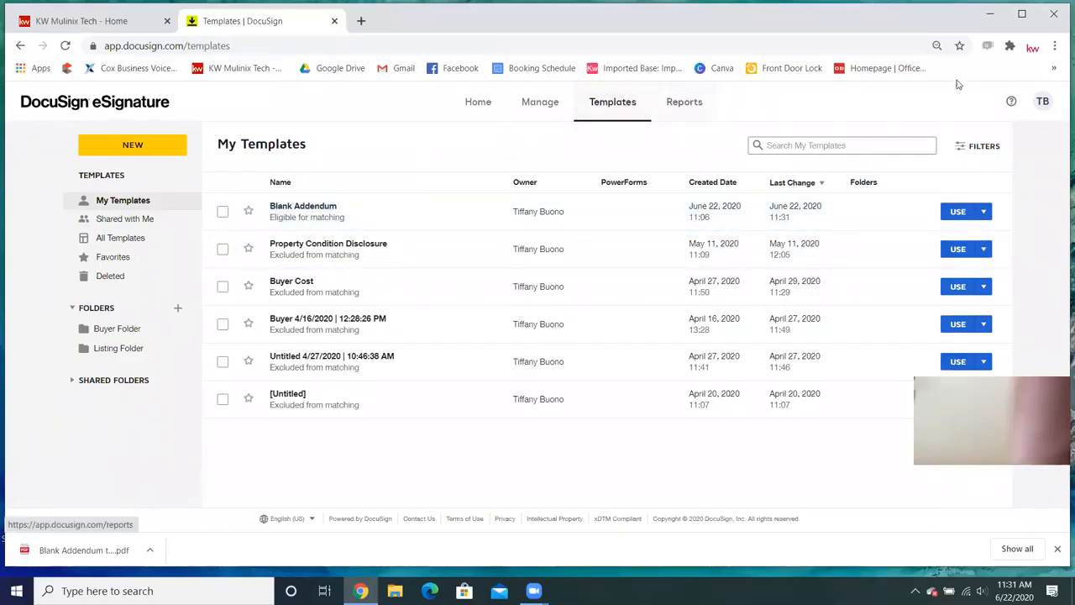
# Switch to DocuSign Rooms and open the draft "Please DocuSign" envelope in the first recently viewed buyer room.
pyautogui.click(1042, 101)
pyautogui.click(964, 283)
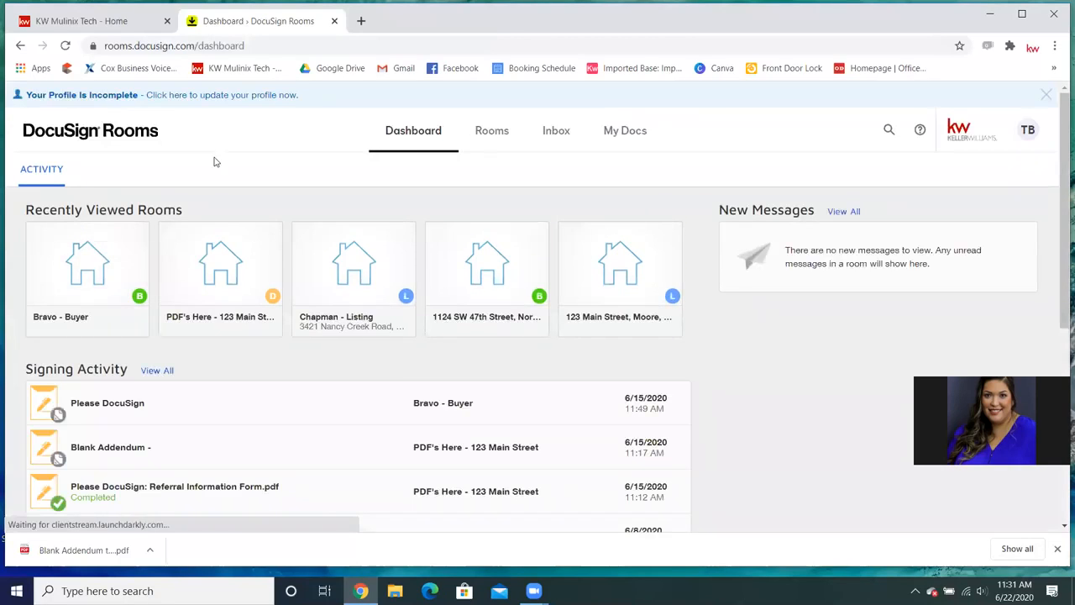
pyautogui.click(78, 274)
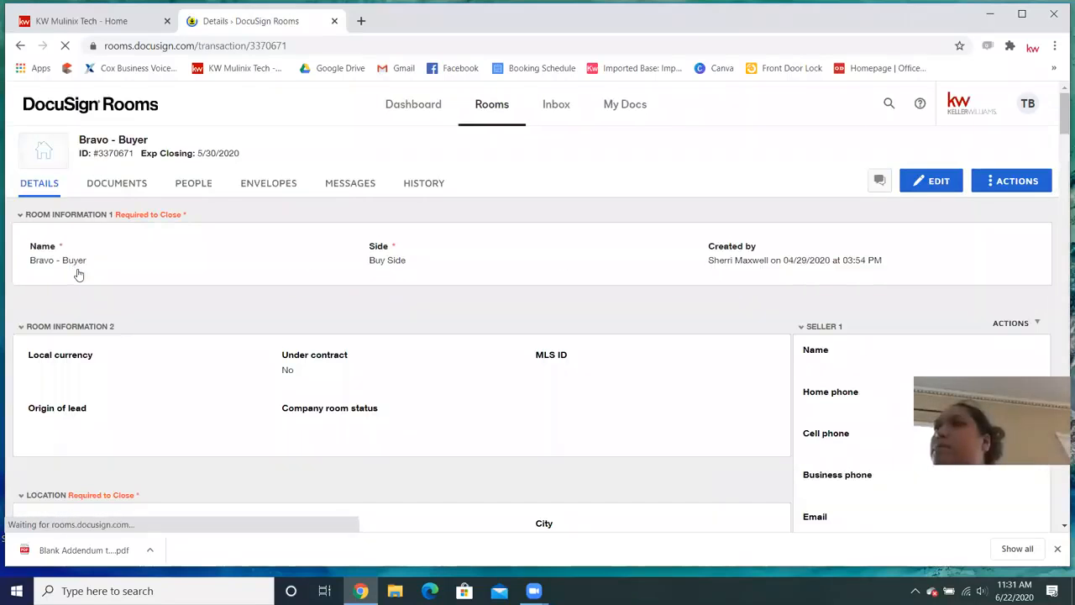
pyautogui.click(122, 183)
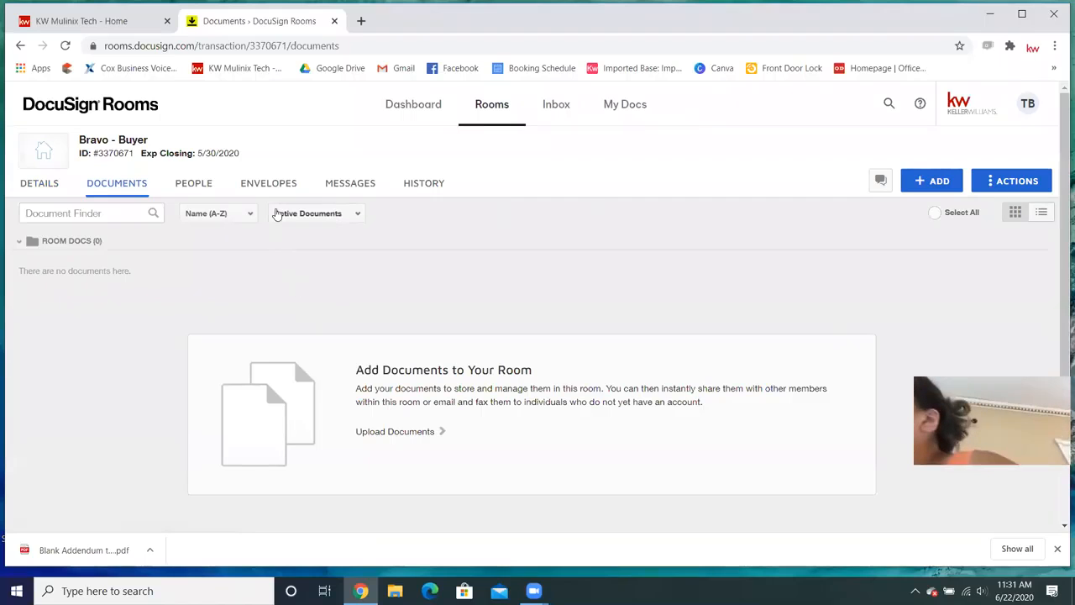
pyautogui.click(276, 183)
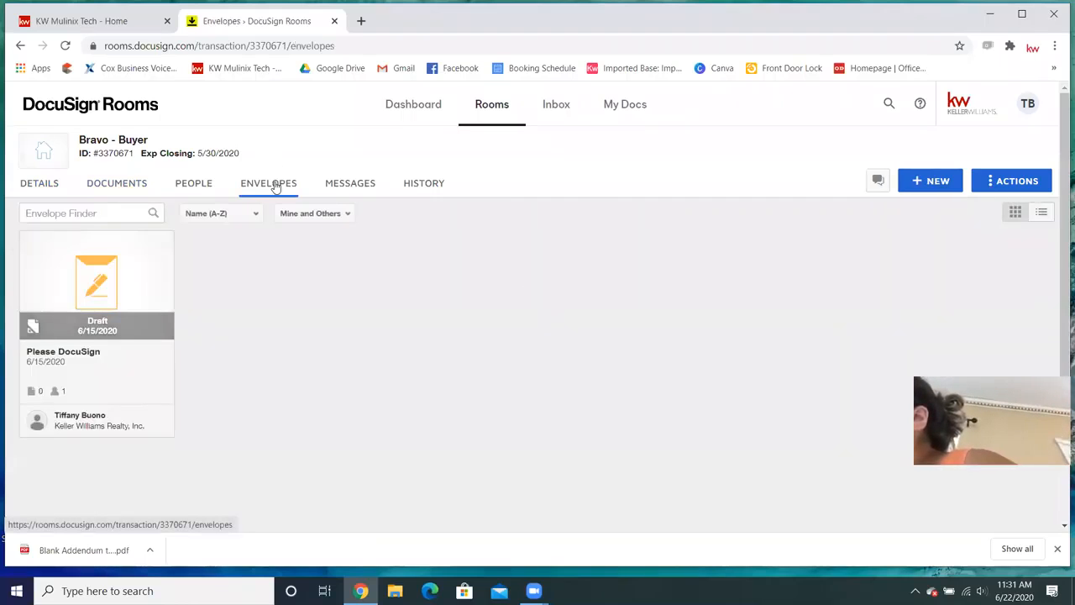
pyautogui.click(116, 291)
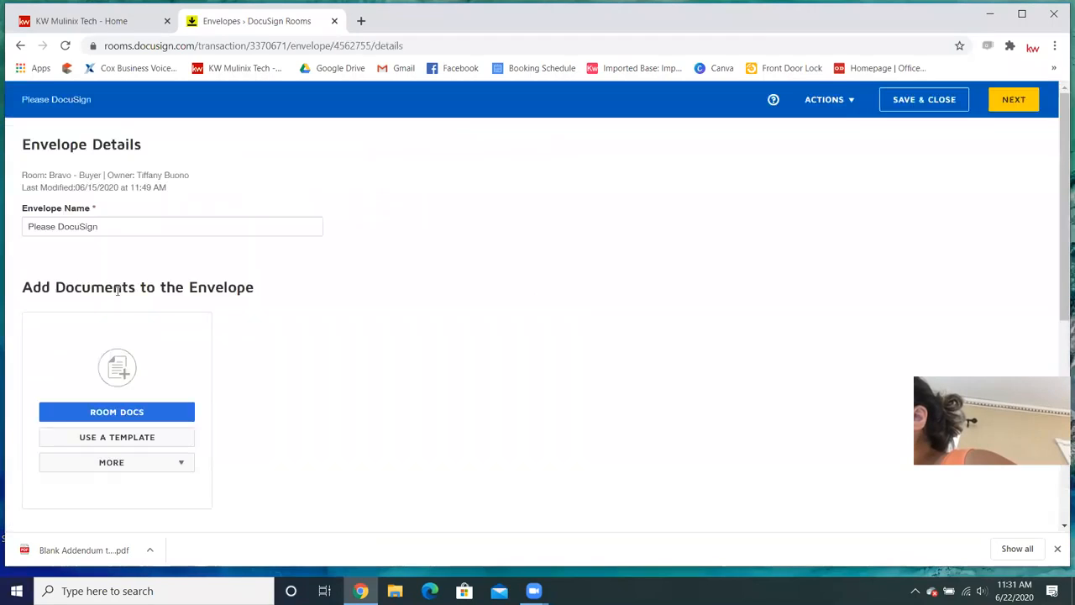
# Rename the envelope to "Blank Addendum 06-22".
pyautogui.click(122, 228)
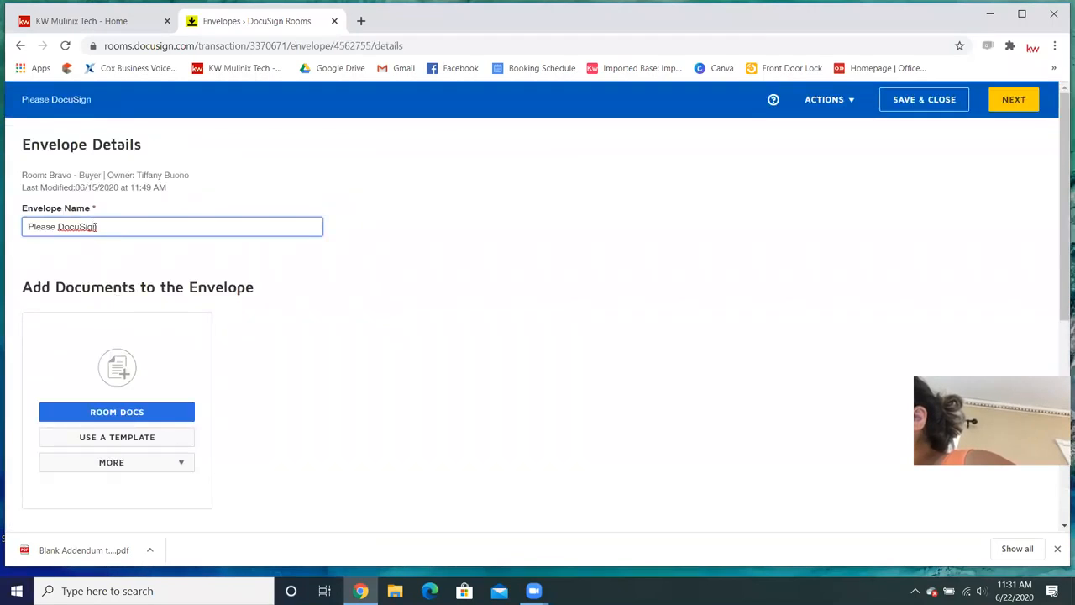
pyautogui.scroll(-1, 269, 261)
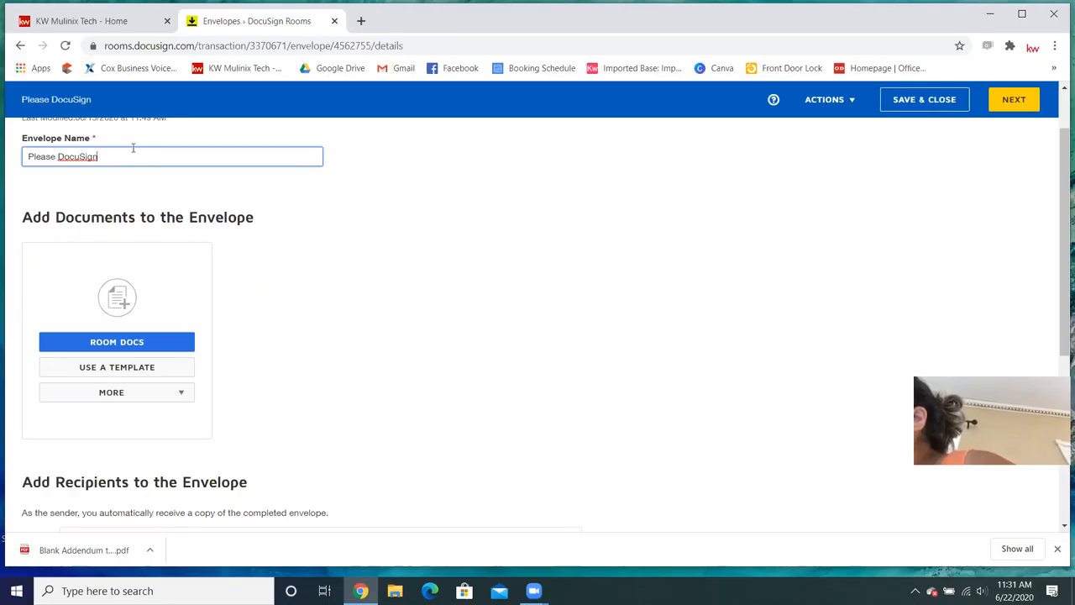
pyautogui.moveTo(99, 157); pyautogui.dragTo(23, 159)
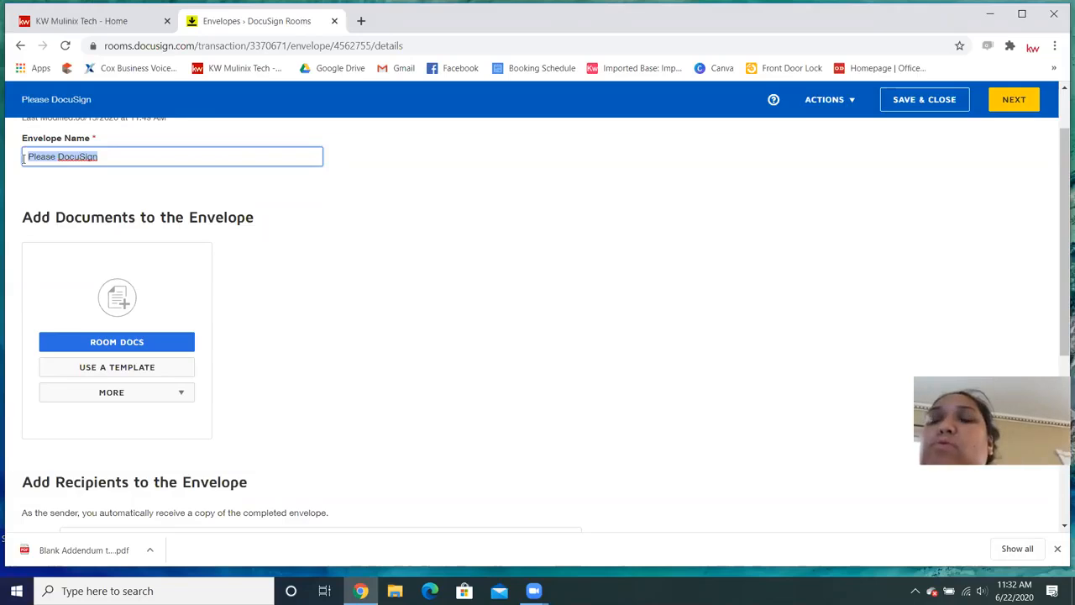
pyautogui.write('B')
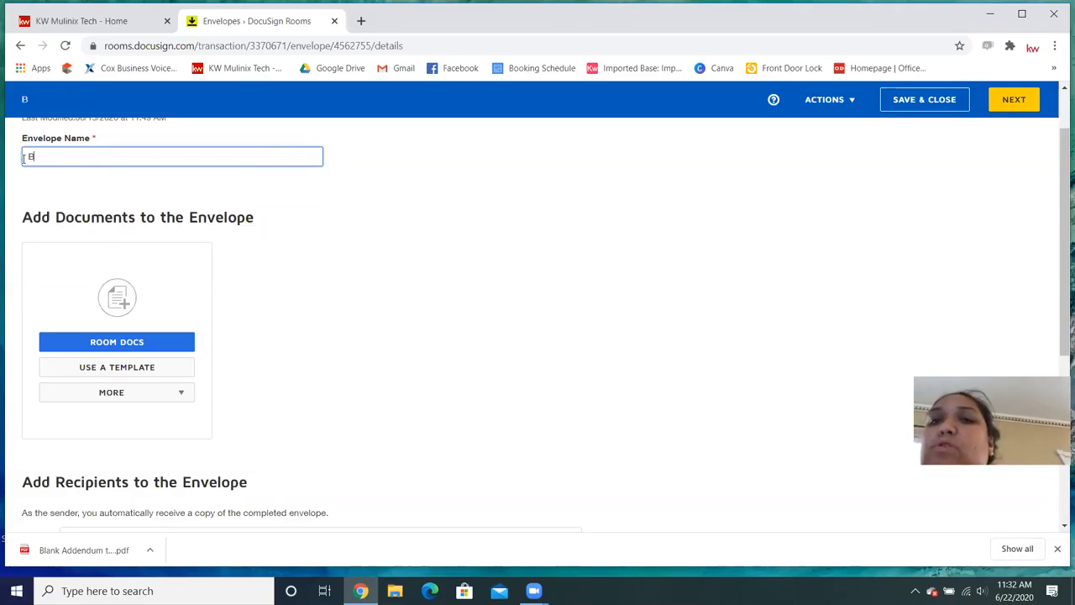
pyautogui.write('lank Adden')
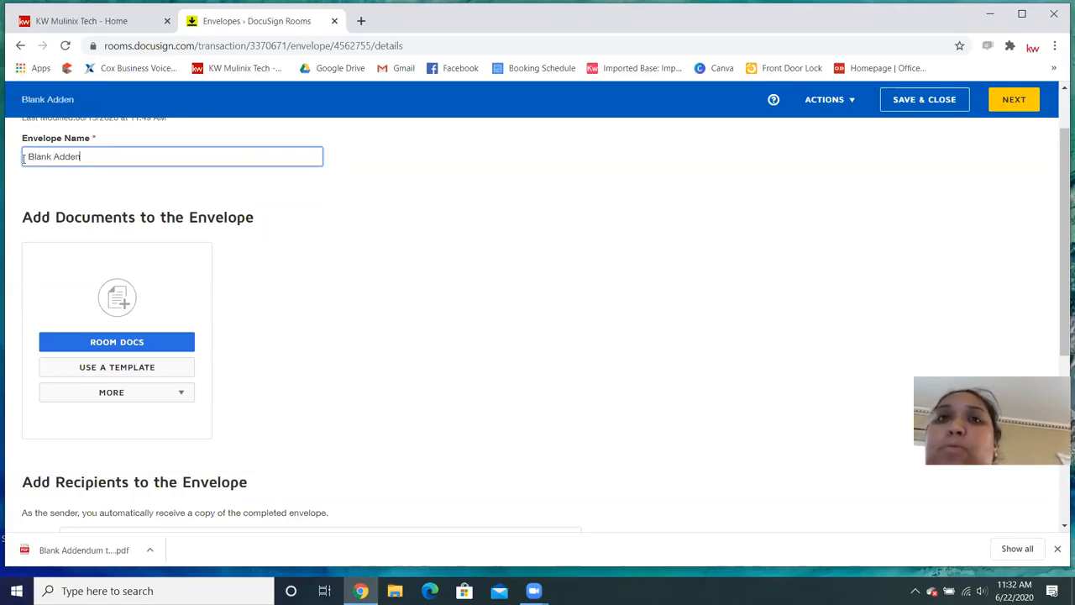
pyautogui.write('dum 06-22')
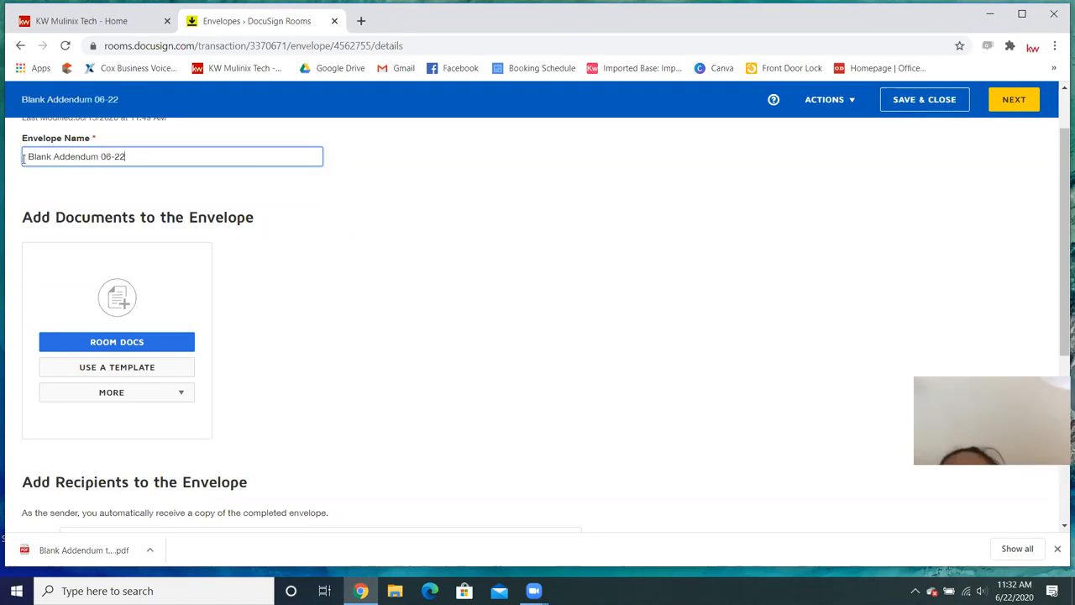
pyautogui.click(258, 267)
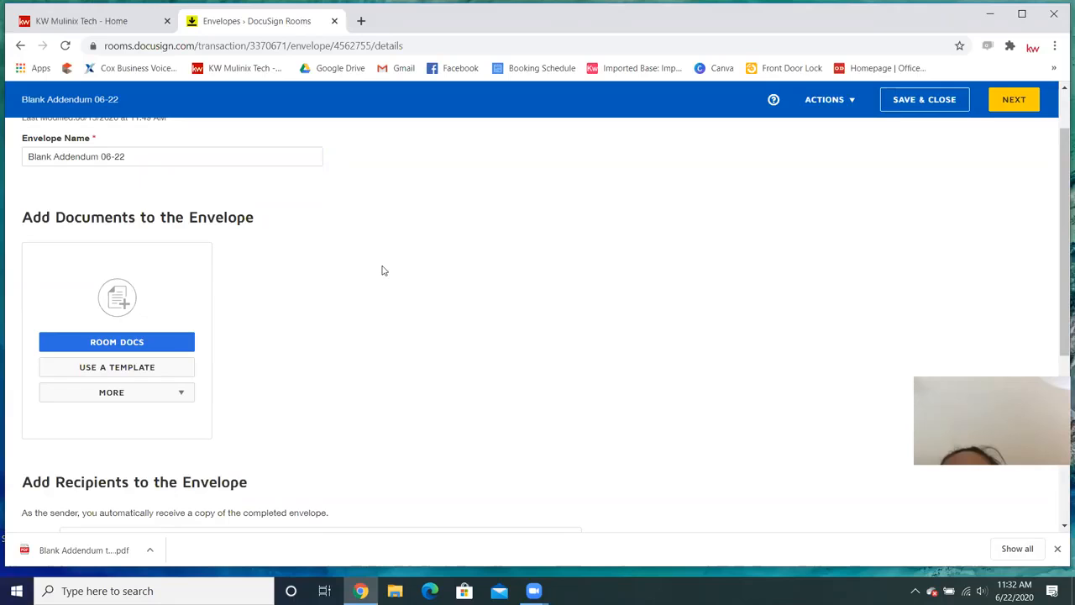
pyautogui.scroll(-3, 382, 270)
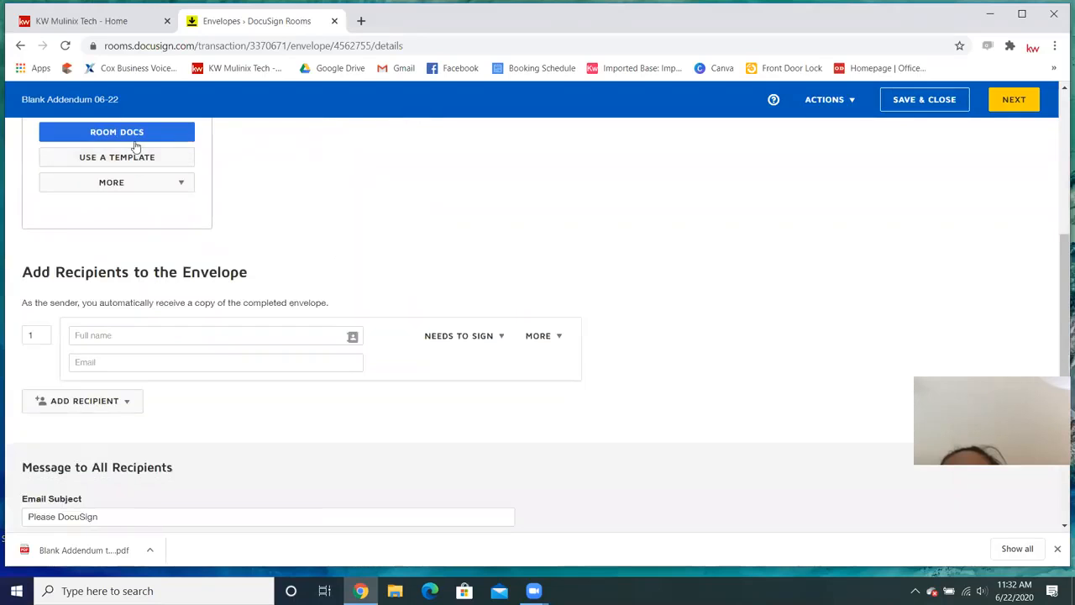
pyautogui.scroll(3, 155, 178)
pyautogui.click(124, 346)
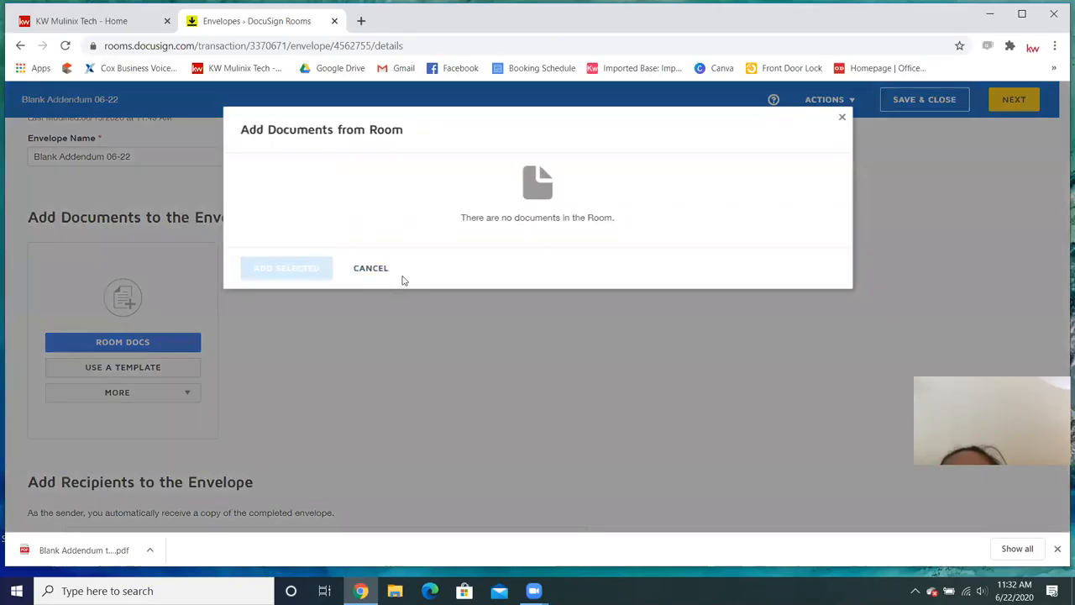
pyautogui.click(370, 270)
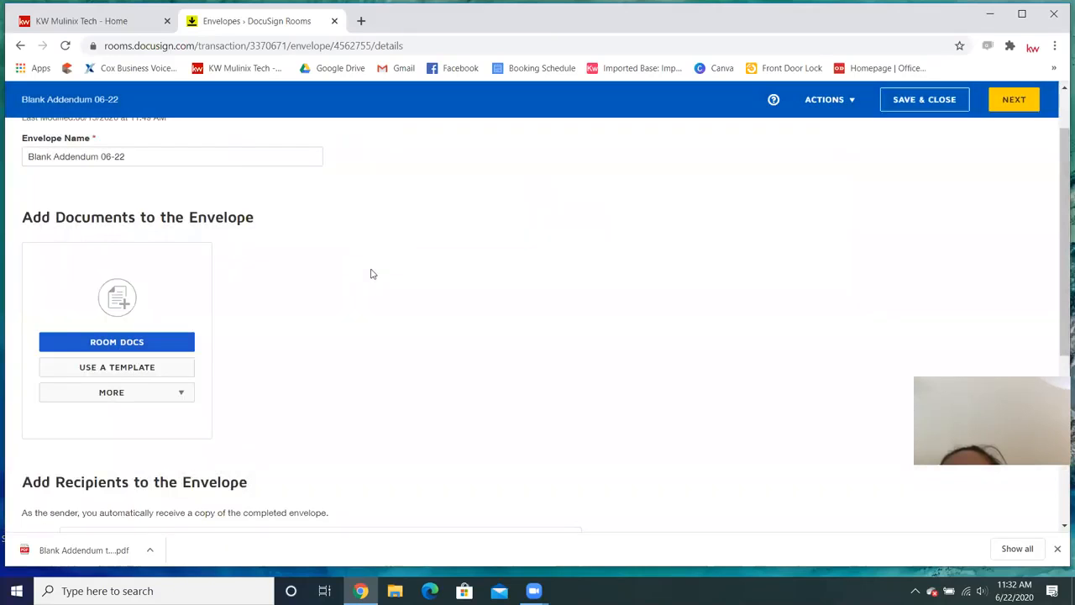
# Select the Blank Addendum template from My Templates for use in the envelope.
pyautogui.click(142, 367)
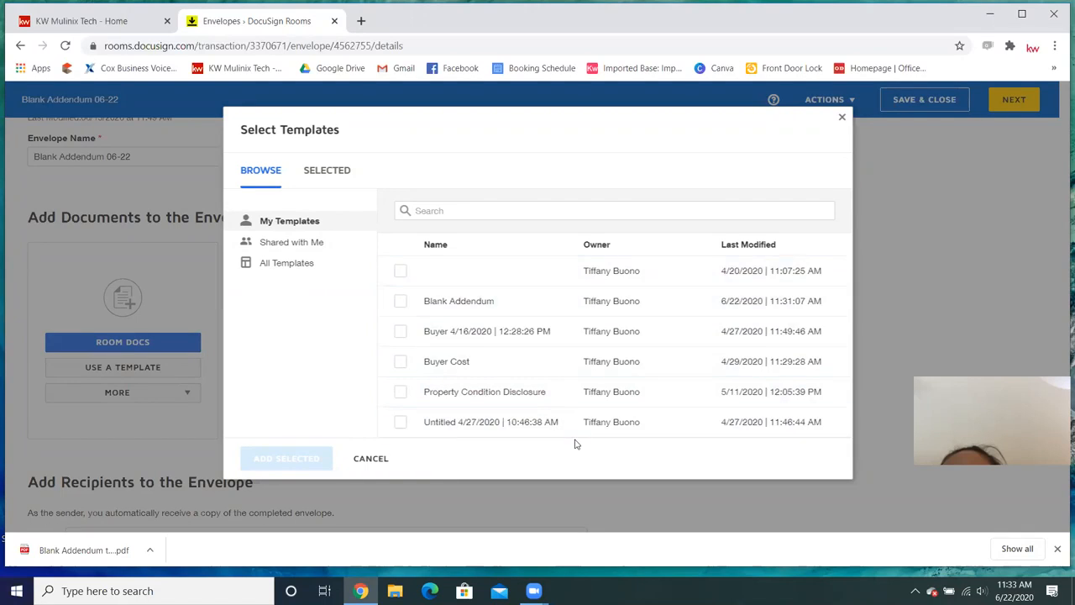
pyautogui.click(400, 303)
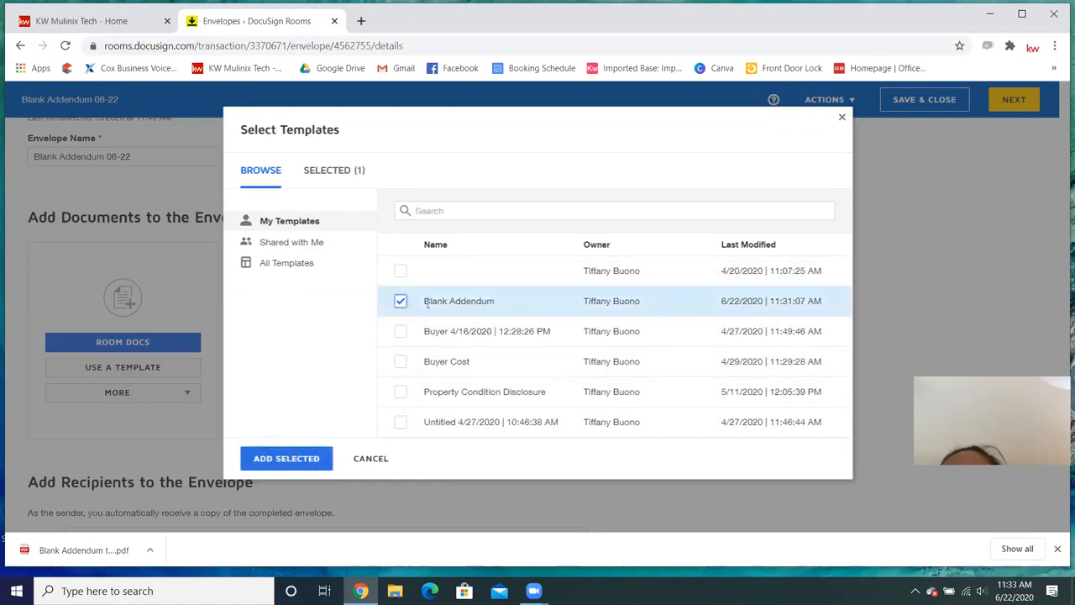
# Check the shared templates, and add the Blank Addendum template from My Templates to the envelope.
pyautogui.click(291, 244)
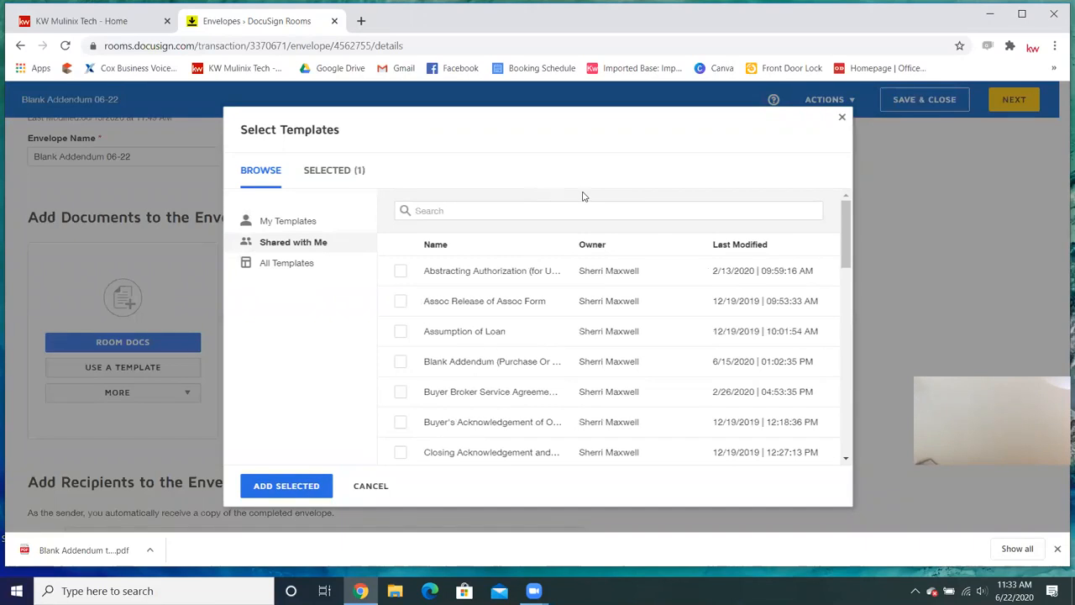
pyautogui.scroll(-1, 659, 245)
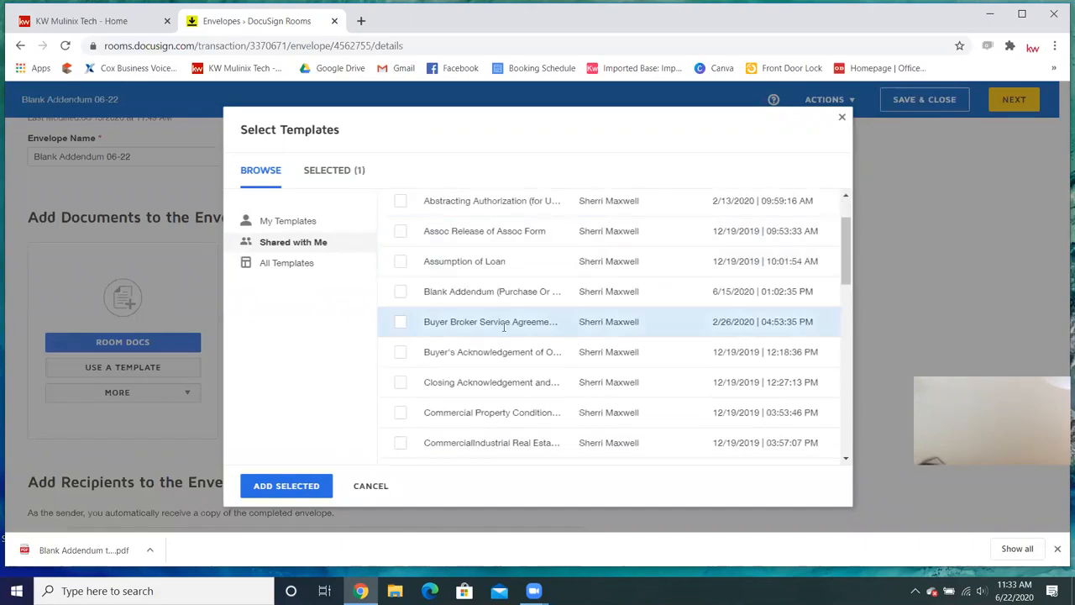
pyautogui.scroll(-2, 679, 269)
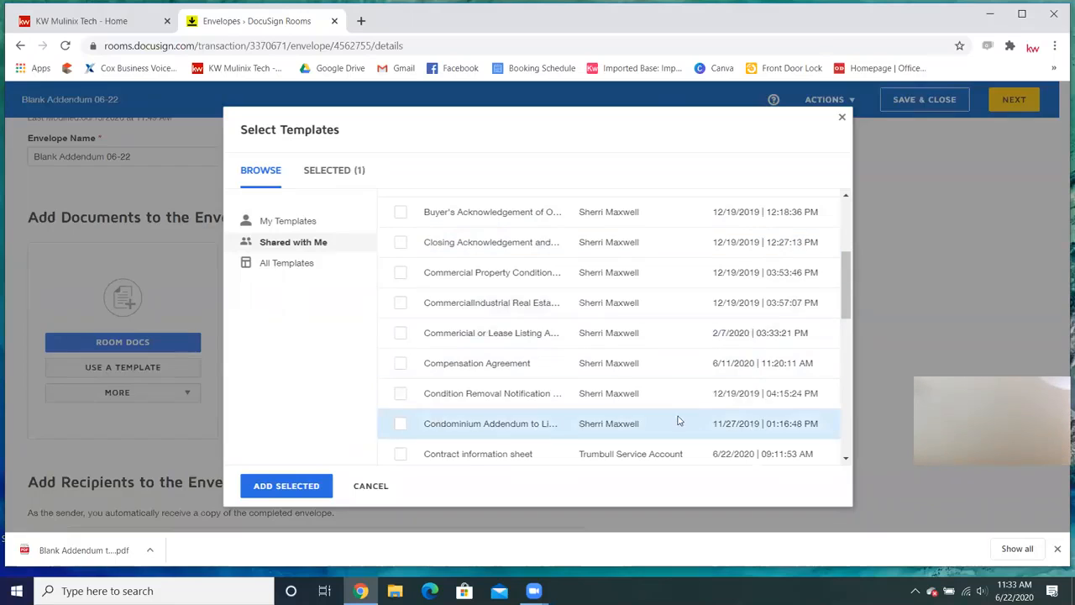
pyautogui.scroll(3, 662, 314)
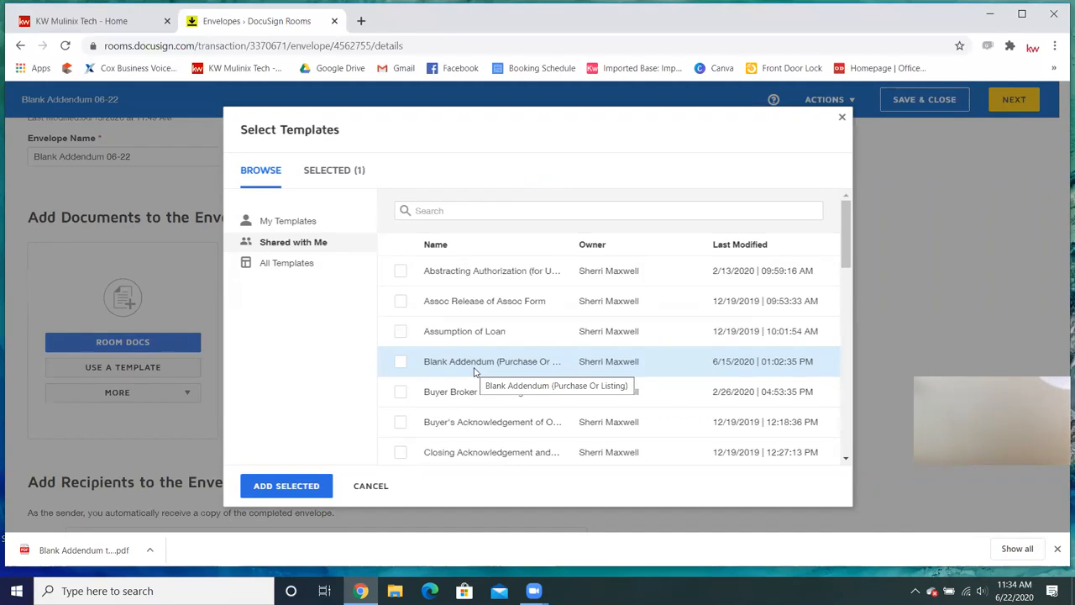
pyautogui.click(333, 231)
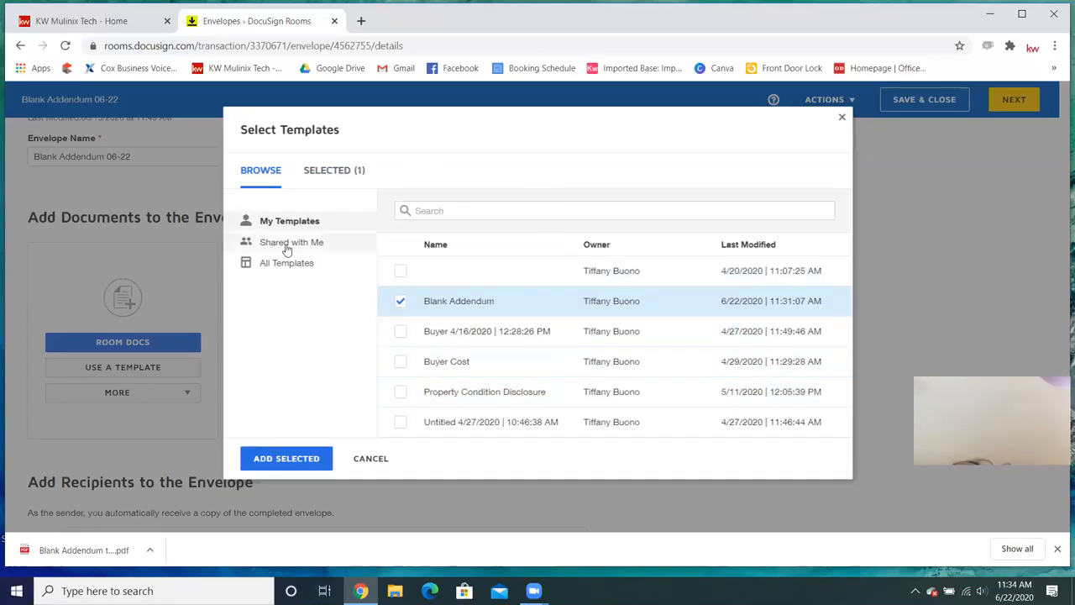
pyautogui.click(322, 172)
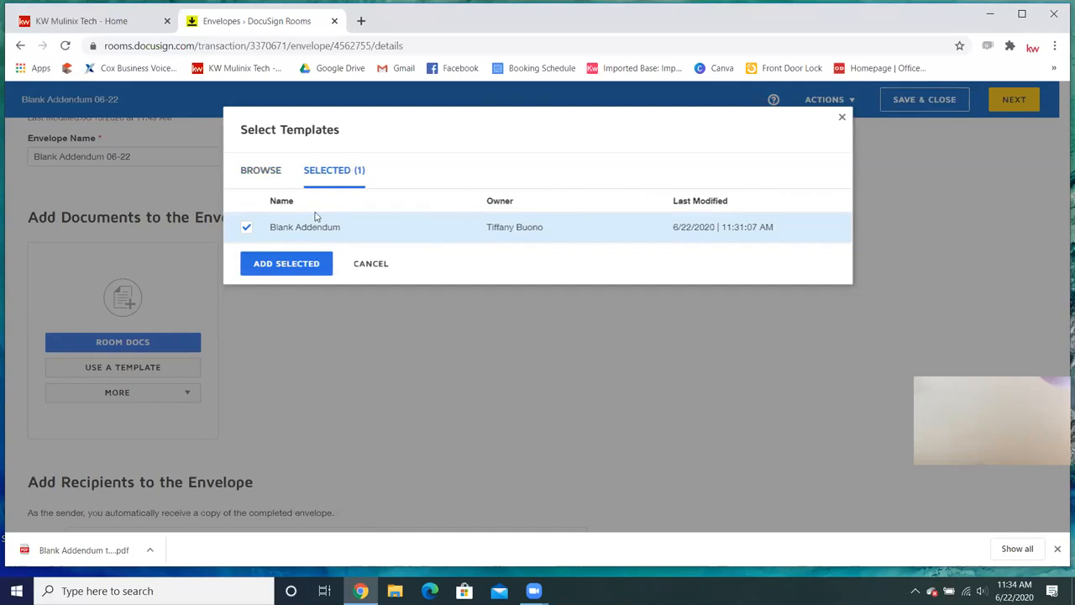
pyautogui.click(260, 171)
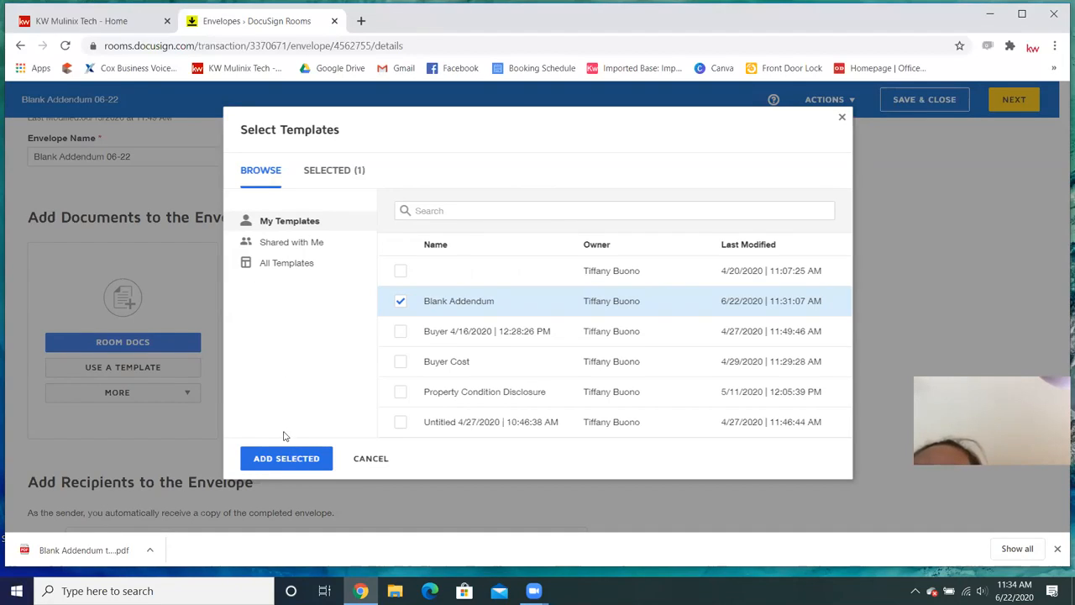
pyautogui.click(285, 460)
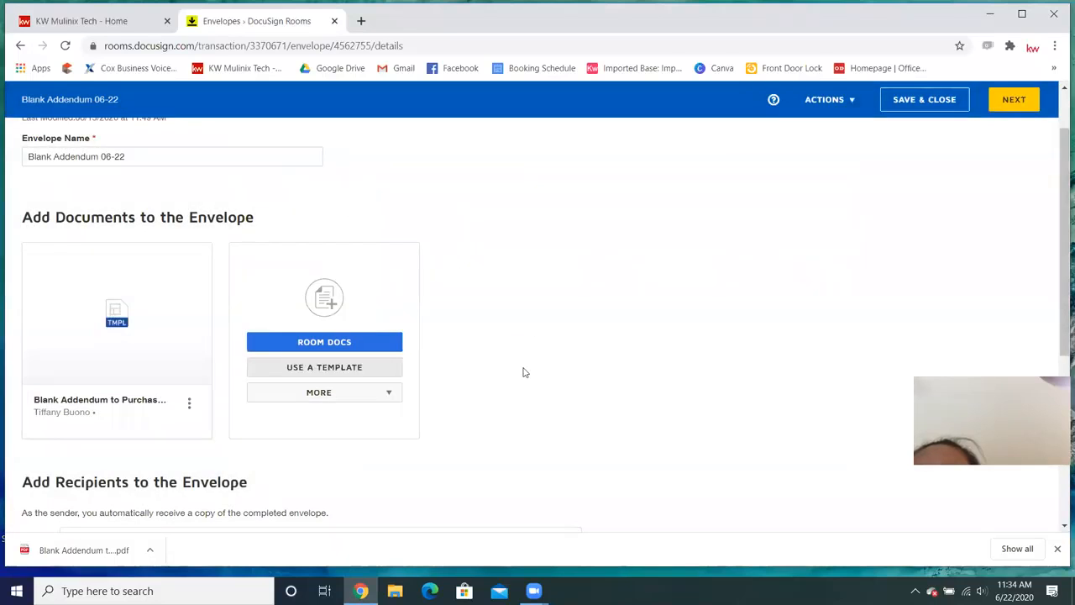
# Preview the added Blank Addendum document through to its signature lines and close the preview.
pyautogui.click(115, 311)
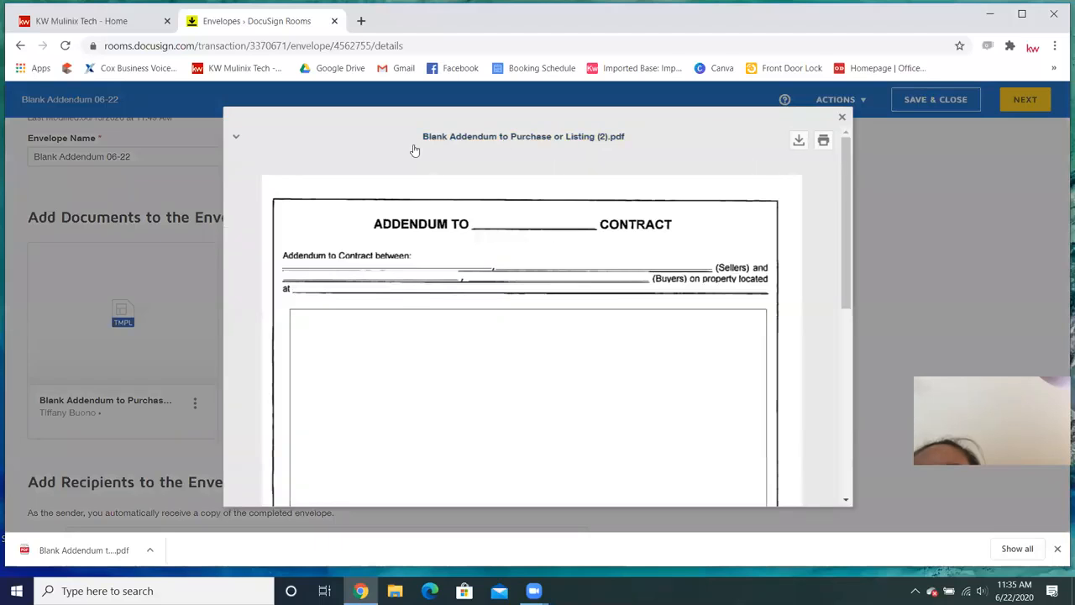
pyautogui.scroll(-5, 613, 227)
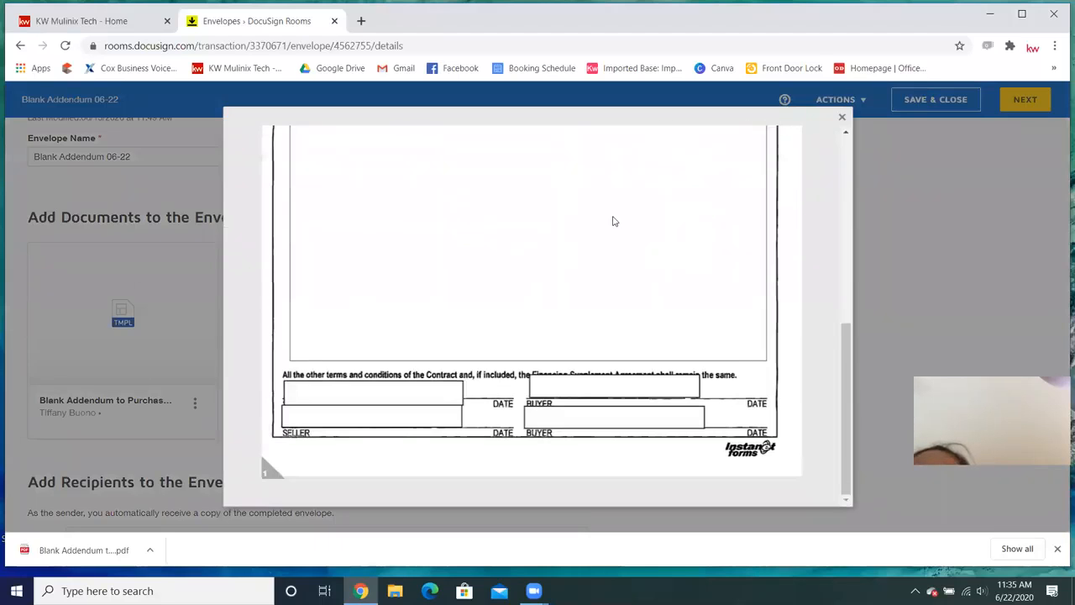
pyautogui.scroll(5, 523, 324)
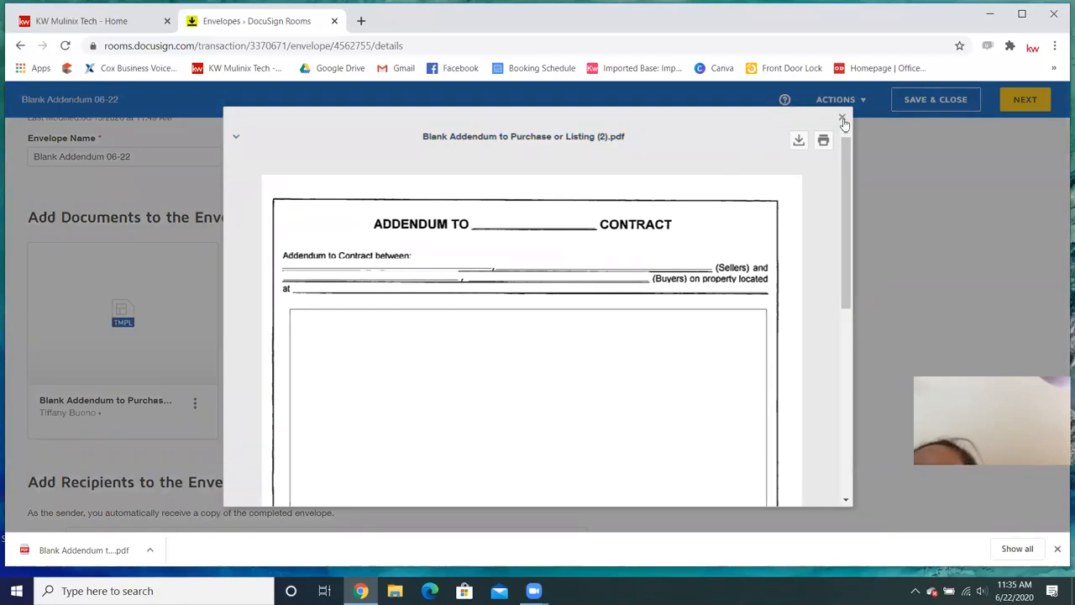
pyautogui.click(843, 120)
# Enter the first recipient's name and e-mail address manually in the envelope's recipient list.
pyautogui.scroll(-3, 142, 255)
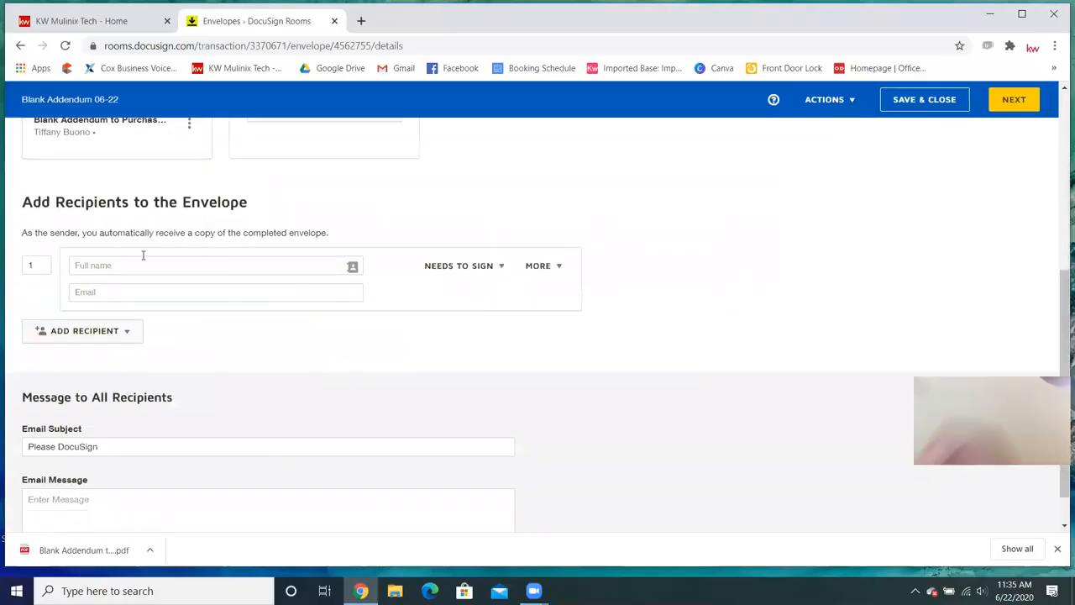
pyautogui.scroll(2, 140, 249)
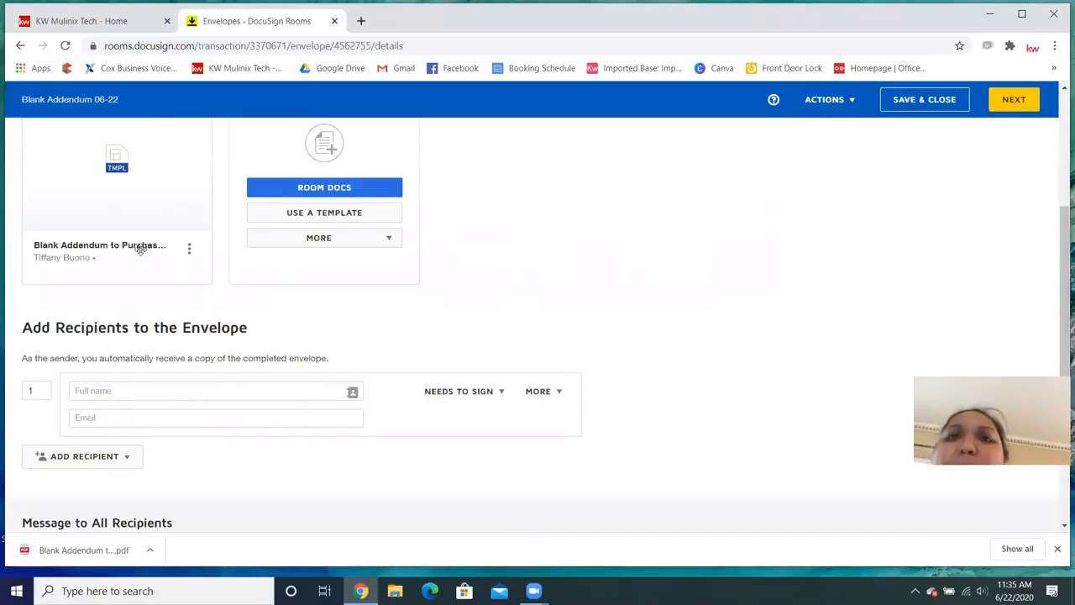
pyautogui.scroll(2, 140, 249)
pyautogui.scroll(-2, 751, 310)
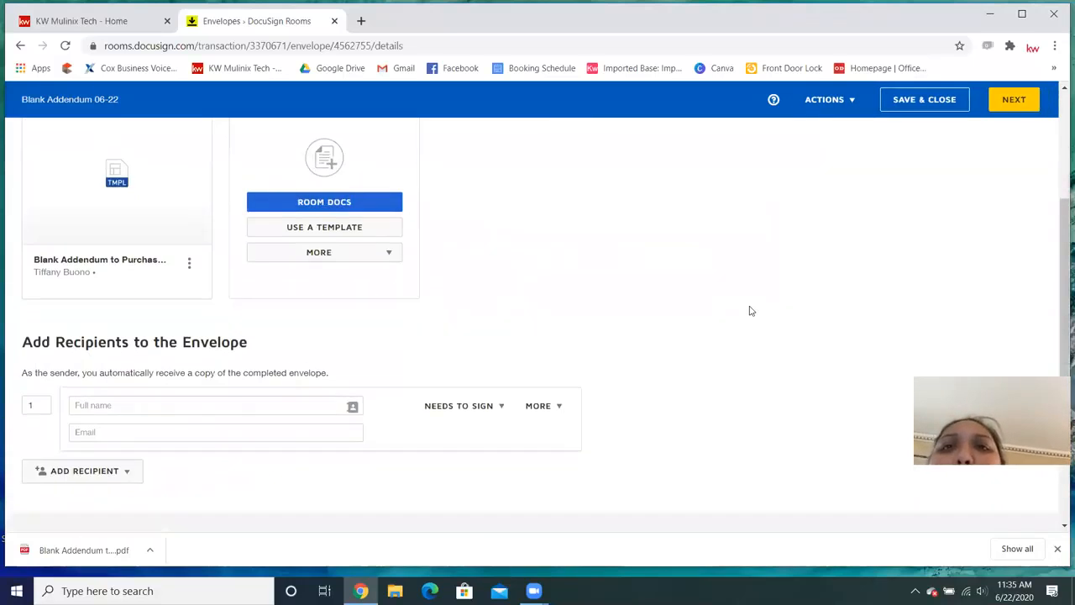
pyautogui.moveTo(113, 398)
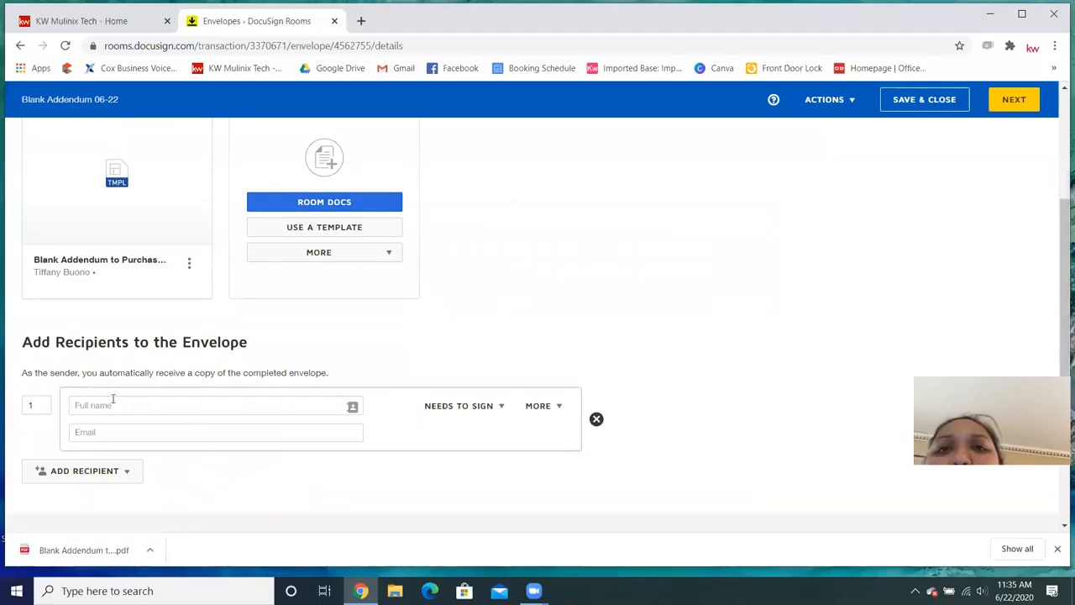
pyautogui.scroll(-1, 113, 398)
pyautogui.click(109, 339)
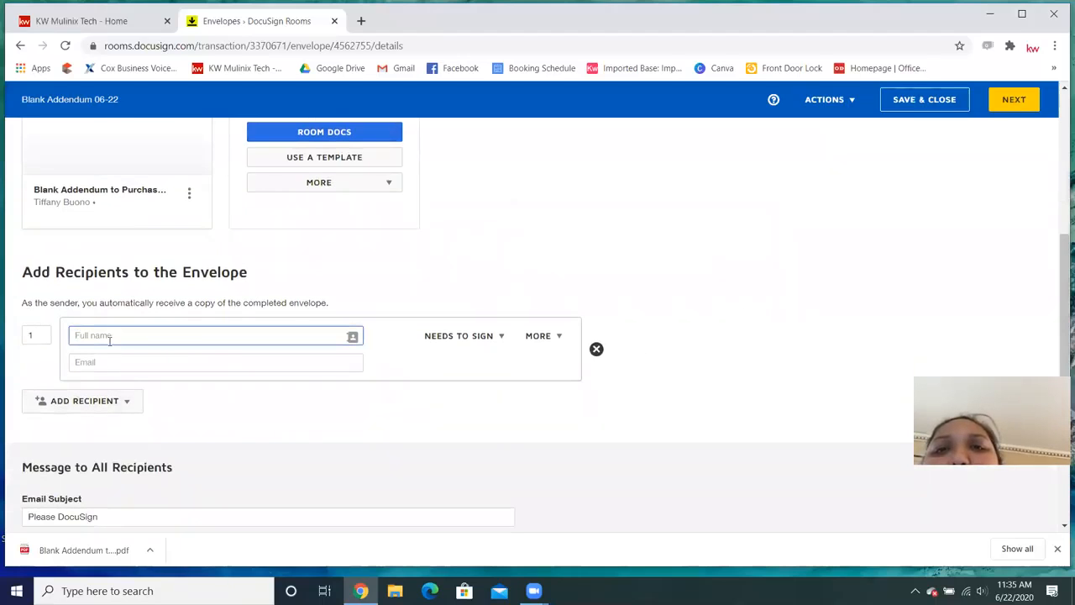
pyautogui.write('Tiffany')
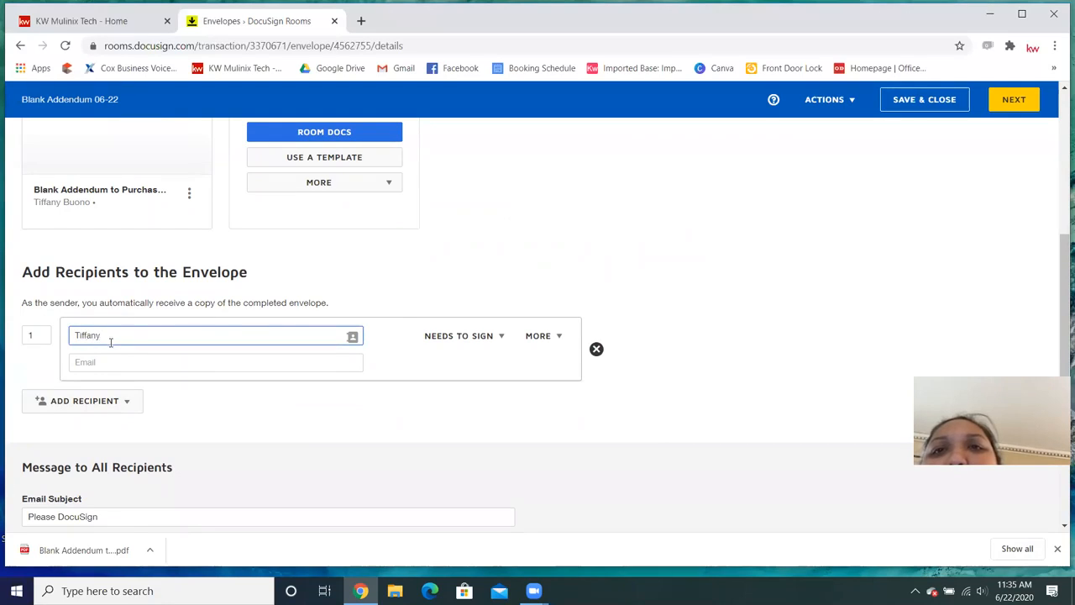
pyautogui.click(113, 361)
pyautogui.click(116, 391)
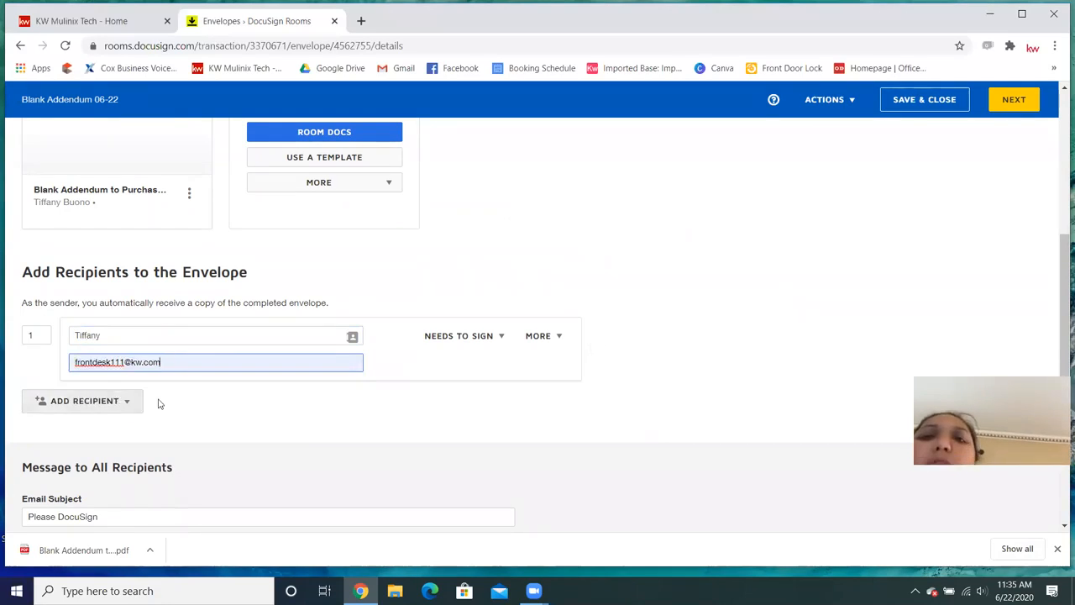
# Add the pre-tagged roles Buyer 1 and Agent, both assigned to the front-desk contact, and remove the recipient without a role.
pyautogui.click(108, 409)
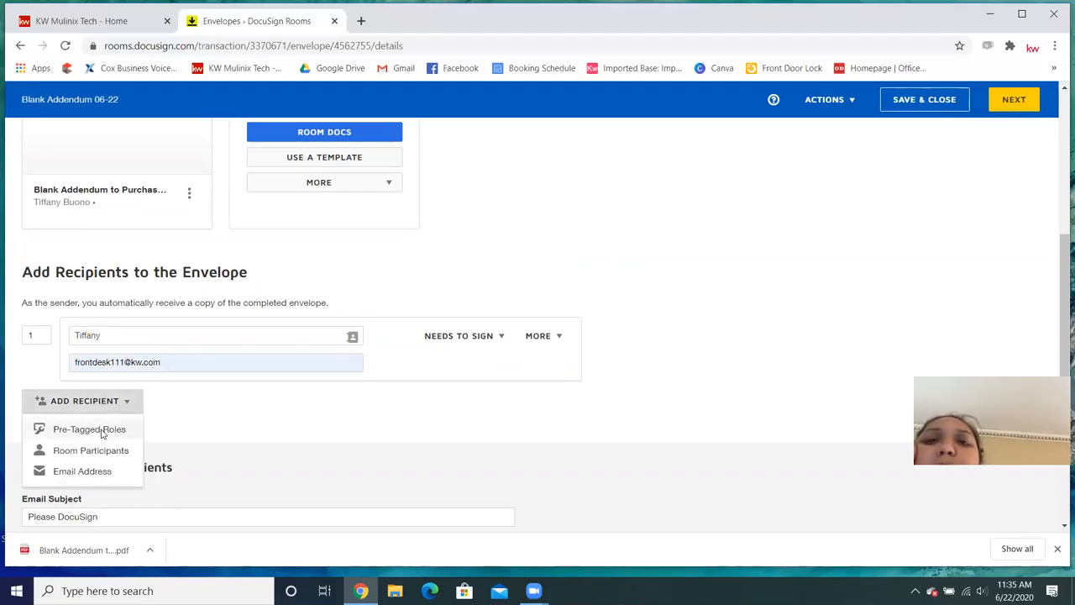
pyautogui.click(93, 430)
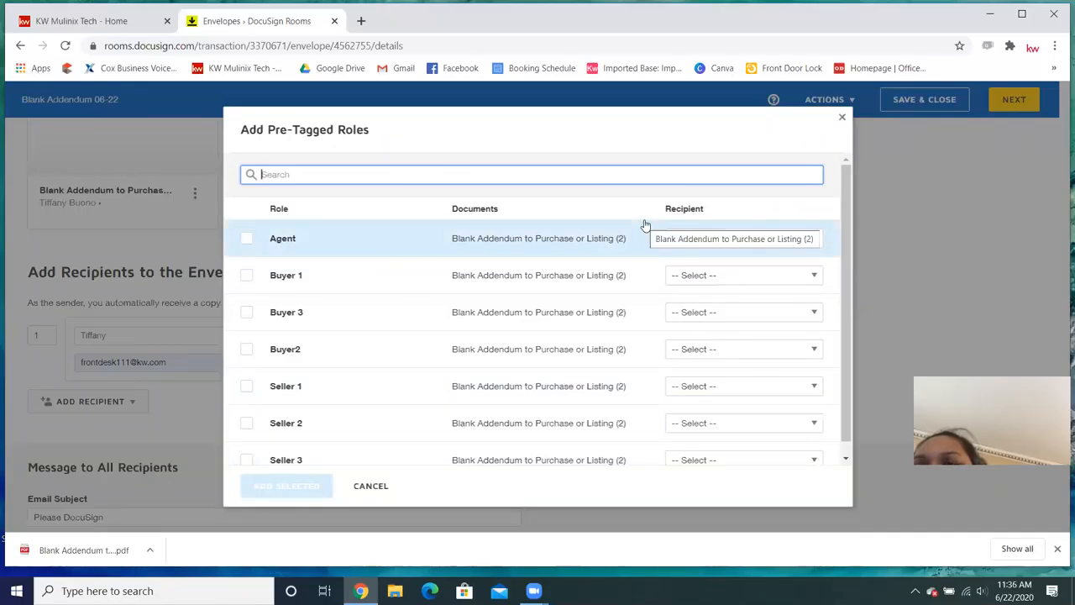
pyautogui.click(713, 277)
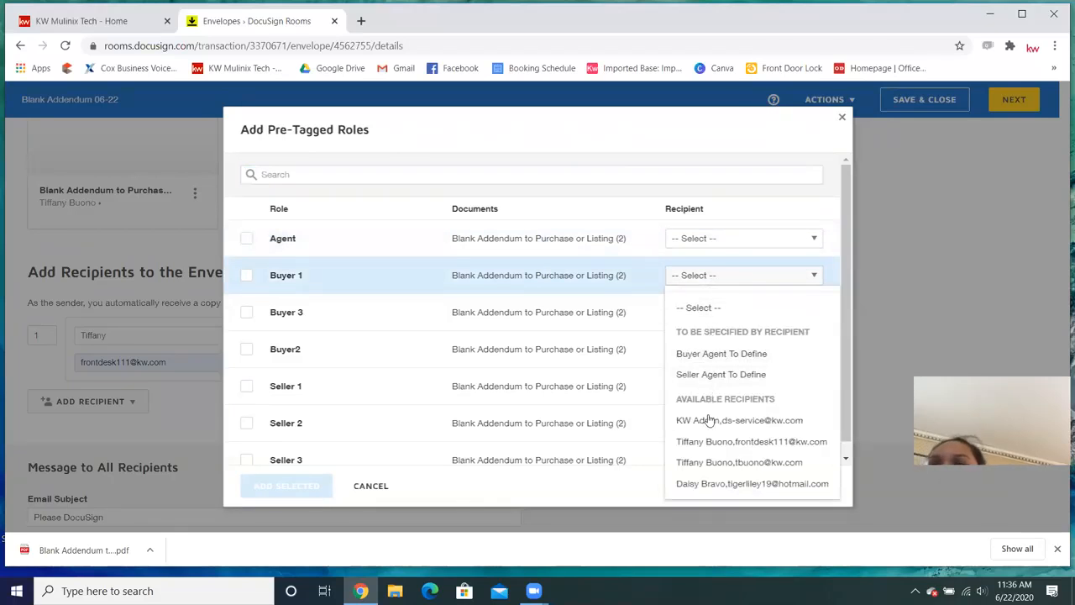
pyautogui.click(709, 443)
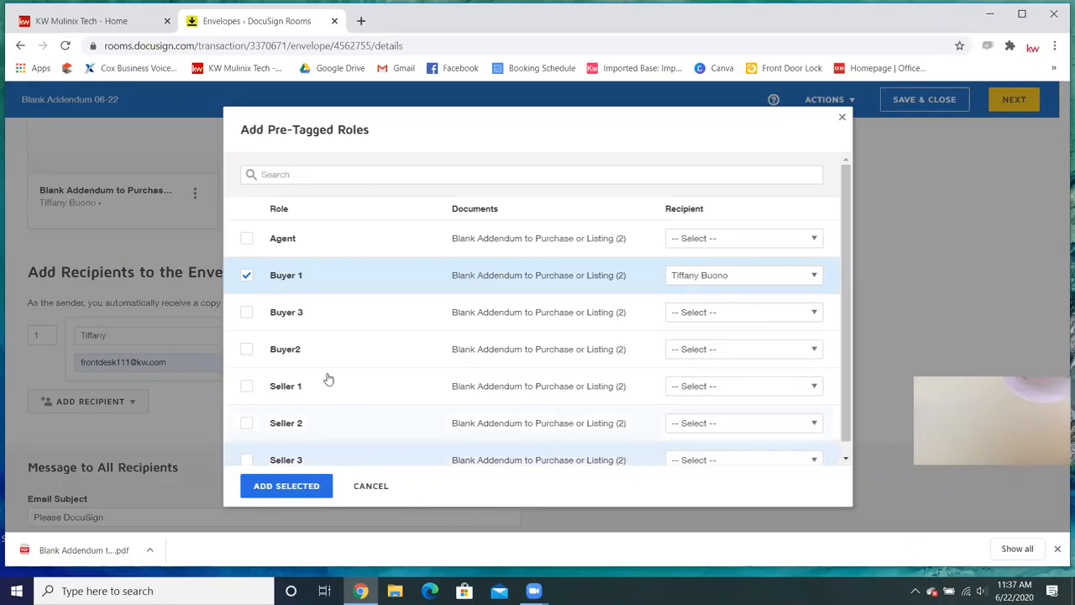
pyautogui.click(246, 239)
pyautogui.click(688, 237)
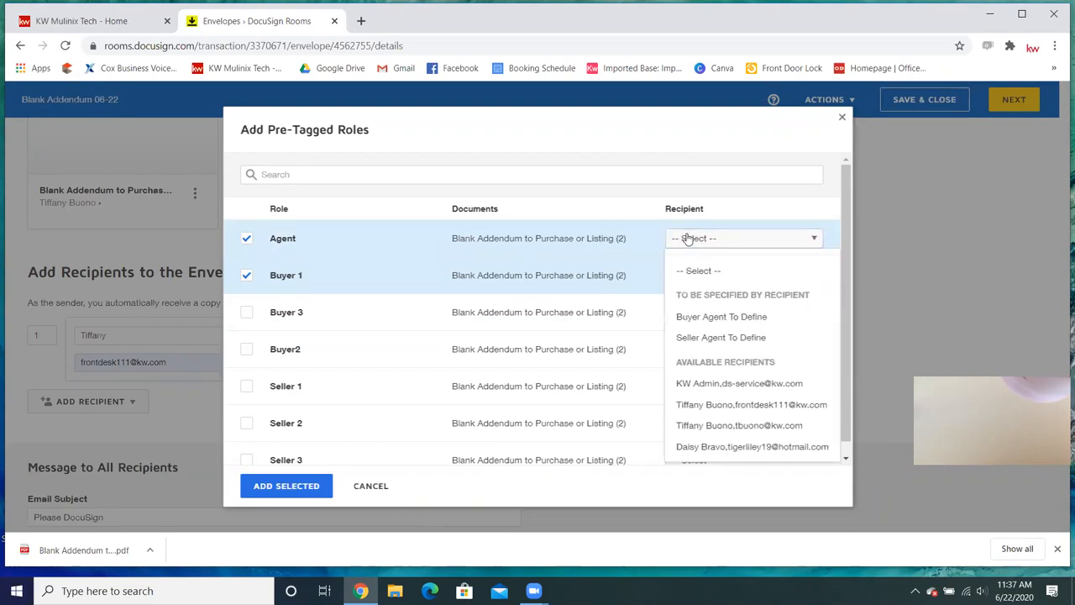
pyautogui.click(700, 407)
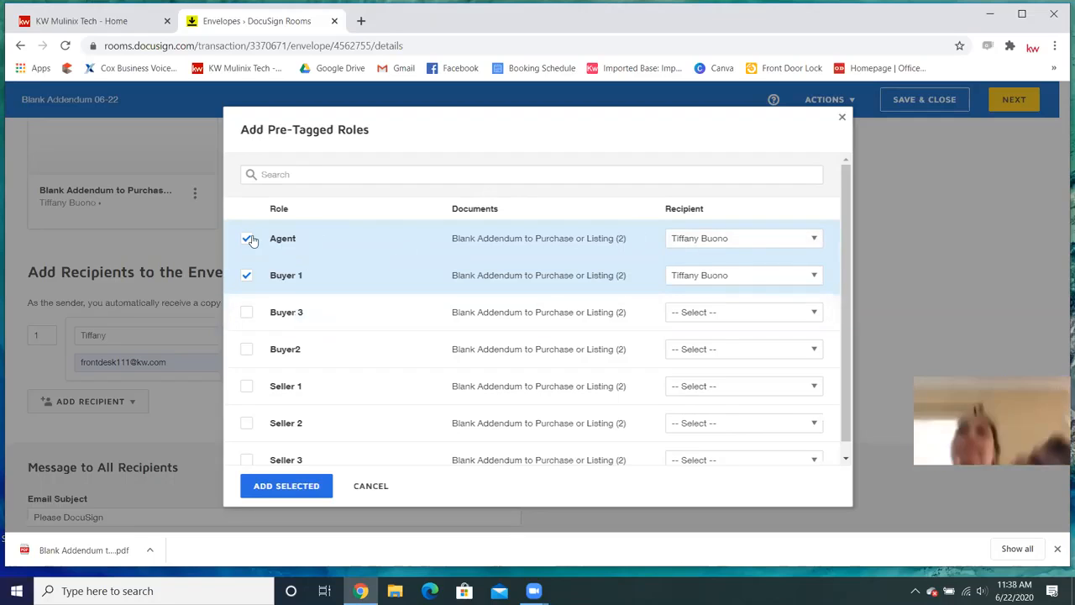
pyautogui.click(251, 489)
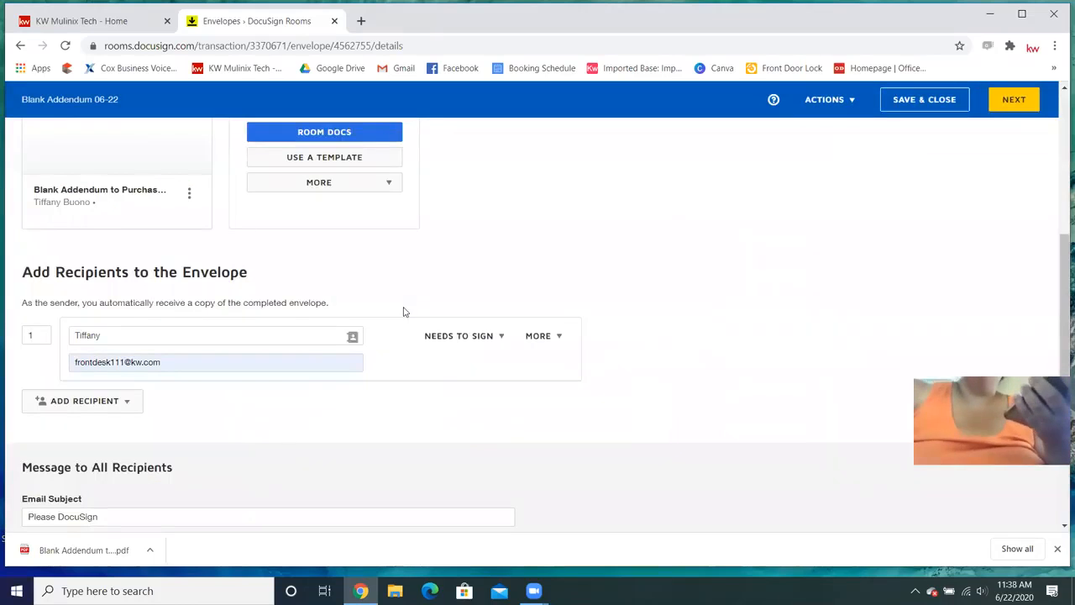
pyautogui.scroll(-2, 673, 221)
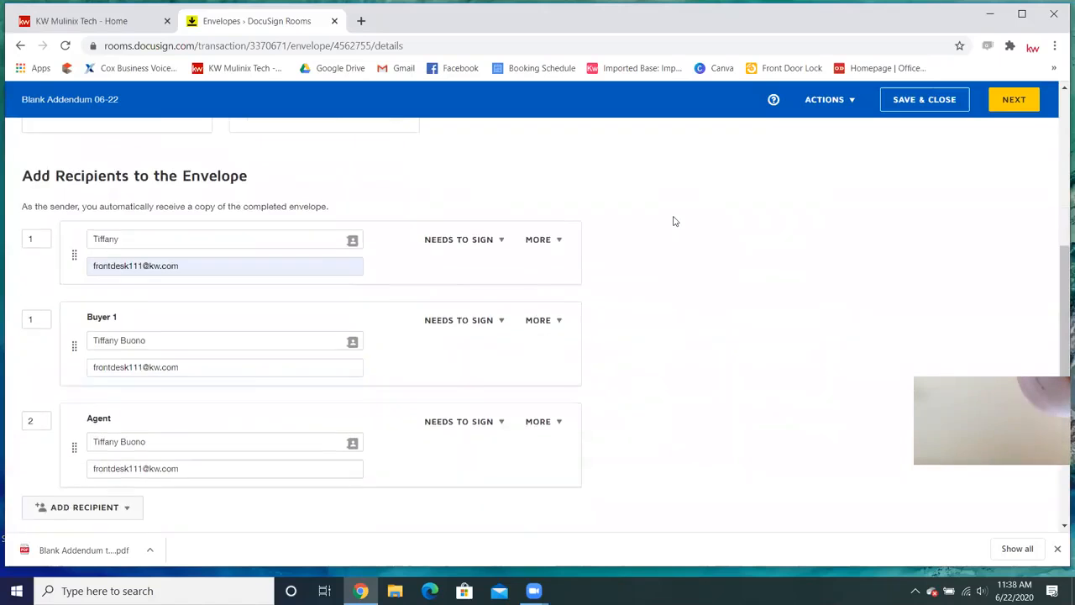
pyautogui.click(596, 210)
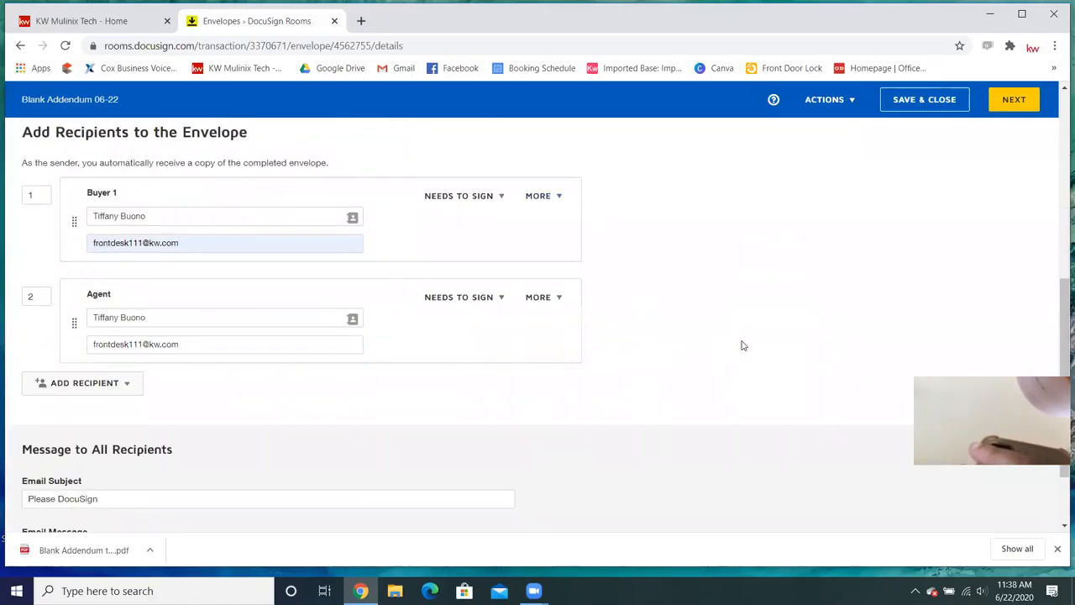
# Set the signing order to 1 for Agent and 2 for Buyer 1, and set the Agent's action to Needs to View.
pyautogui.doubleClick(41, 295)
pyautogui.write('1')
pyautogui.doubleClick(43, 195)
pyautogui.write('2')
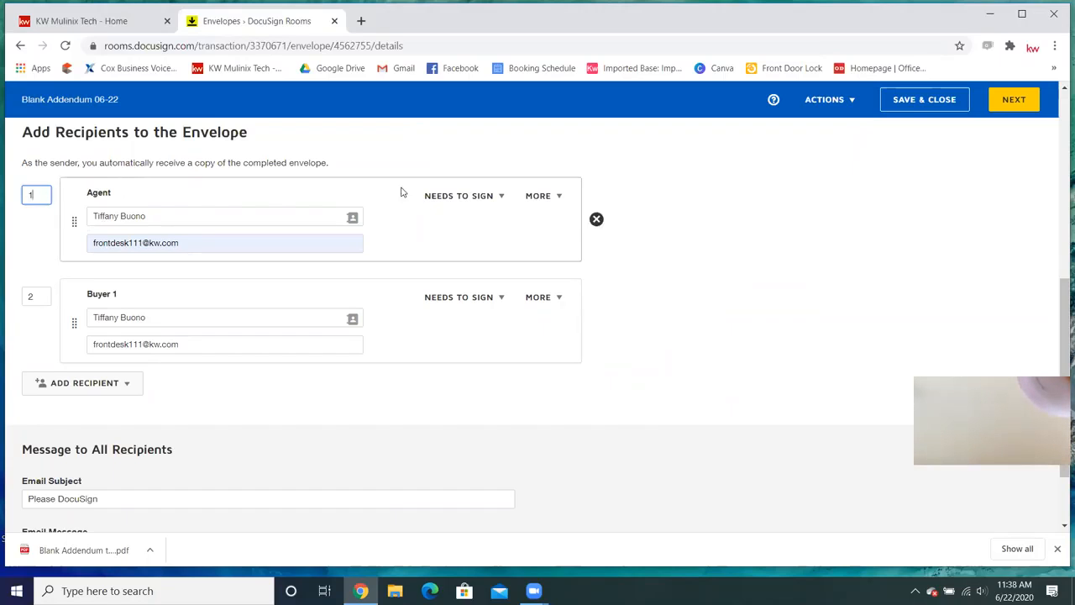
pyautogui.click(438, 199)
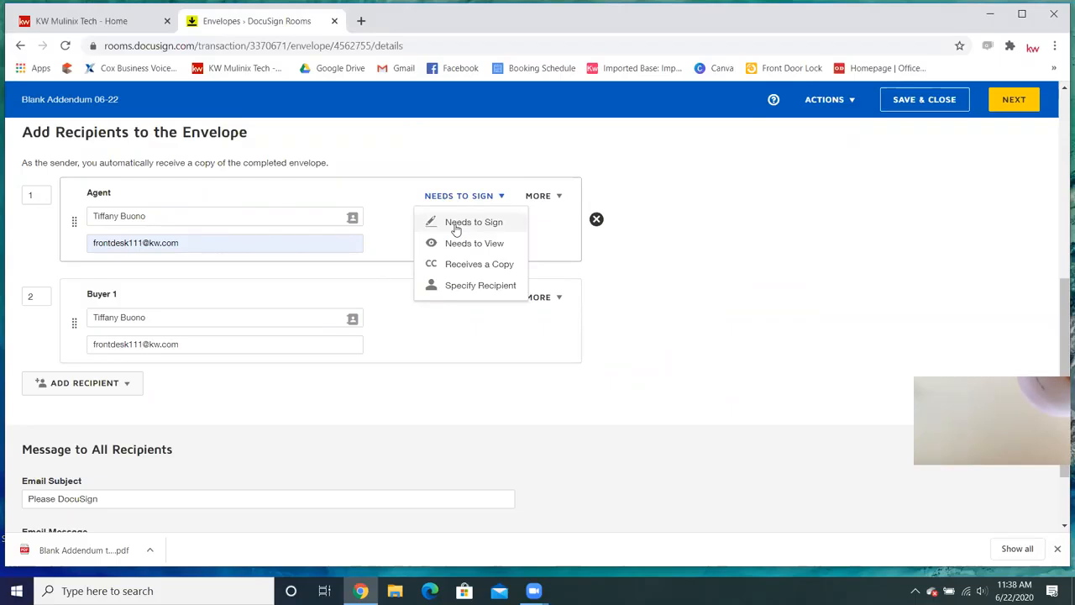
pyautogui.click(454, 245)
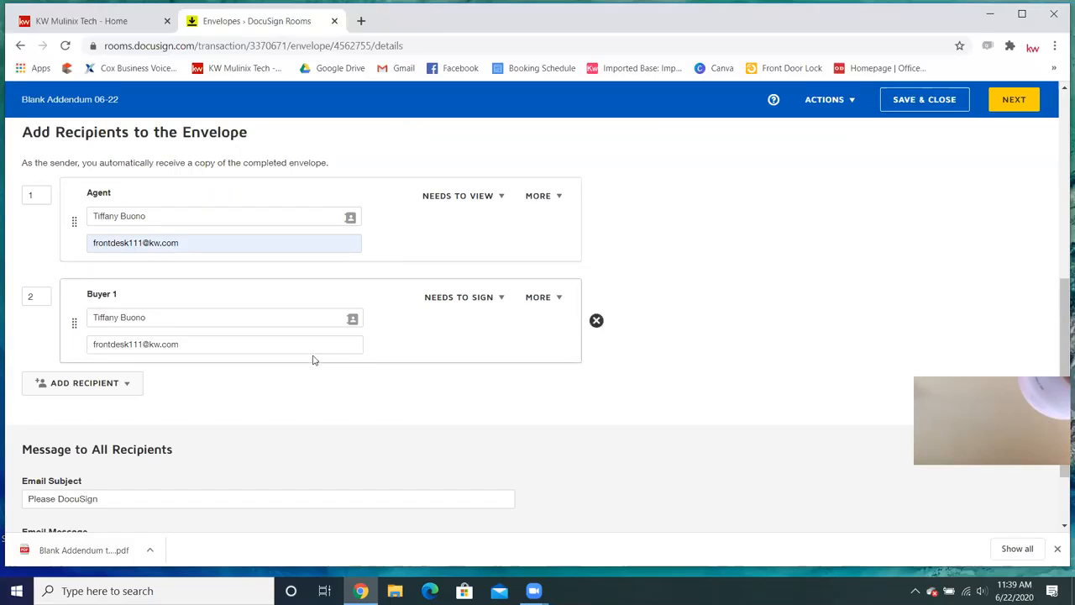
# Extend the e-mail subject to "Please DocuSign Blank Addendum", leave the message empty and continue to adding fields.
pyautogui.scroll(-2, 303, 363)
pyautogui.moveTo(141, 406); pyautogui.dragTo(7, 406)
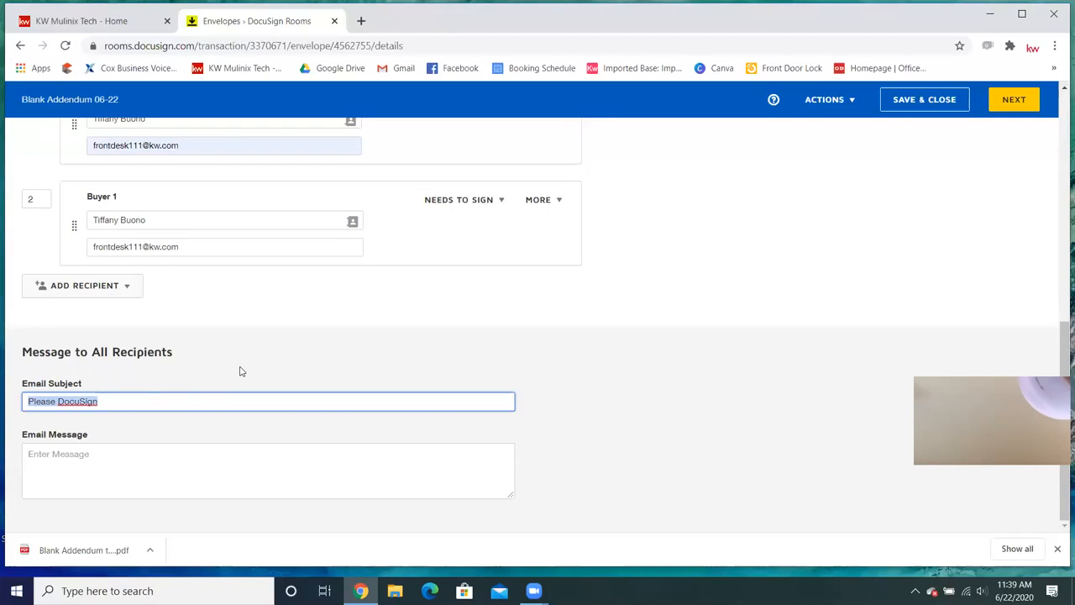
pyautogui.click(143, 402)
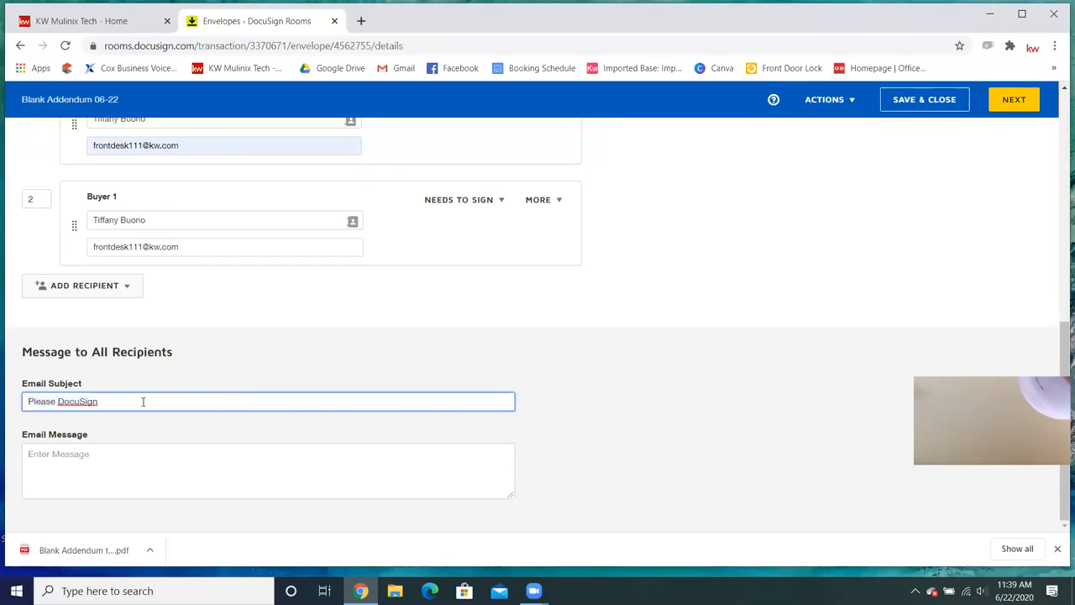
pyautogui.write('Blank Addendum')
pyautogui.click(138, 477)
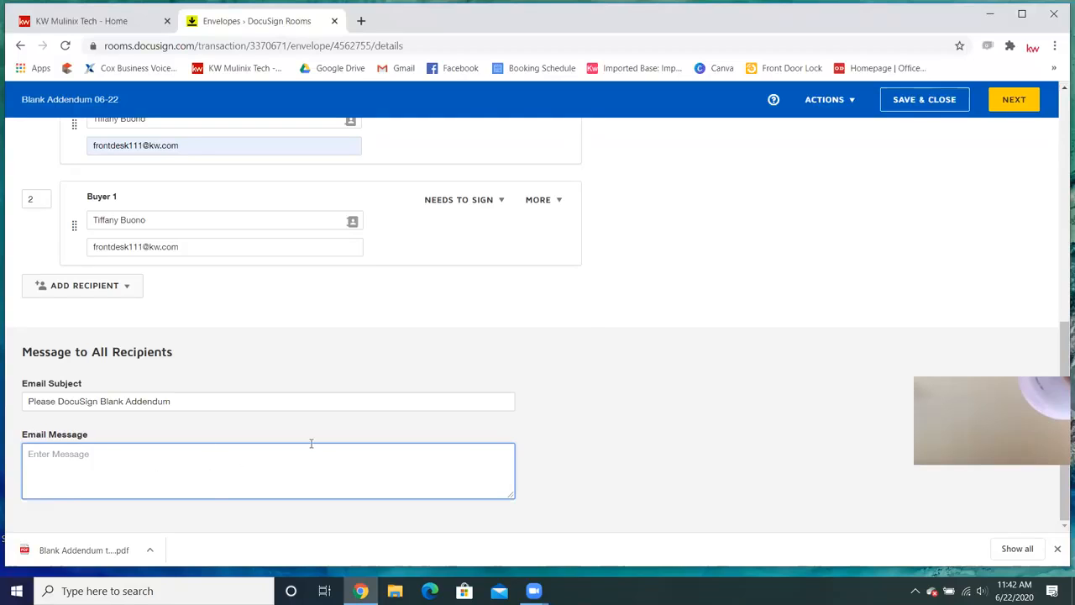
pyautogui.click(1025, 107)
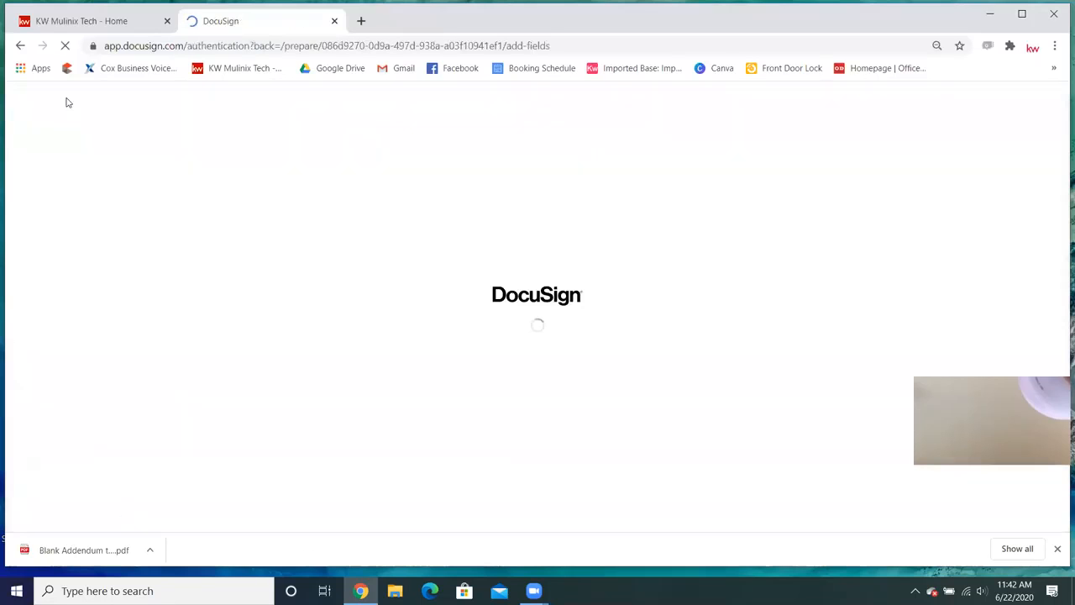
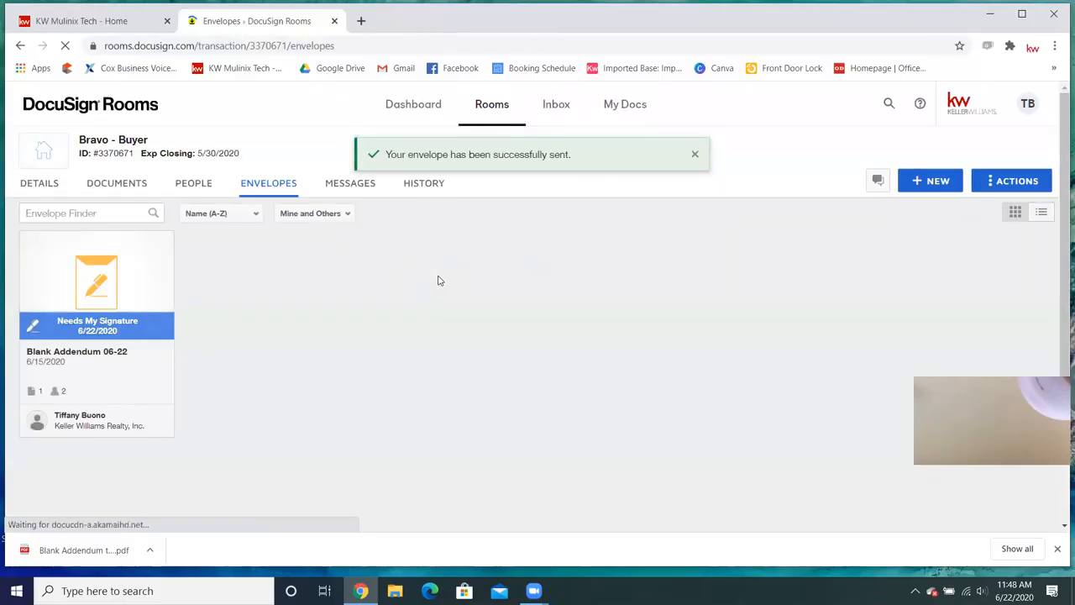
# Open the Blank Addendum 06-22 envelope for signing as Agent, review the whole addendum and finish the Agent's part.
pyautogui.click(100, 330)
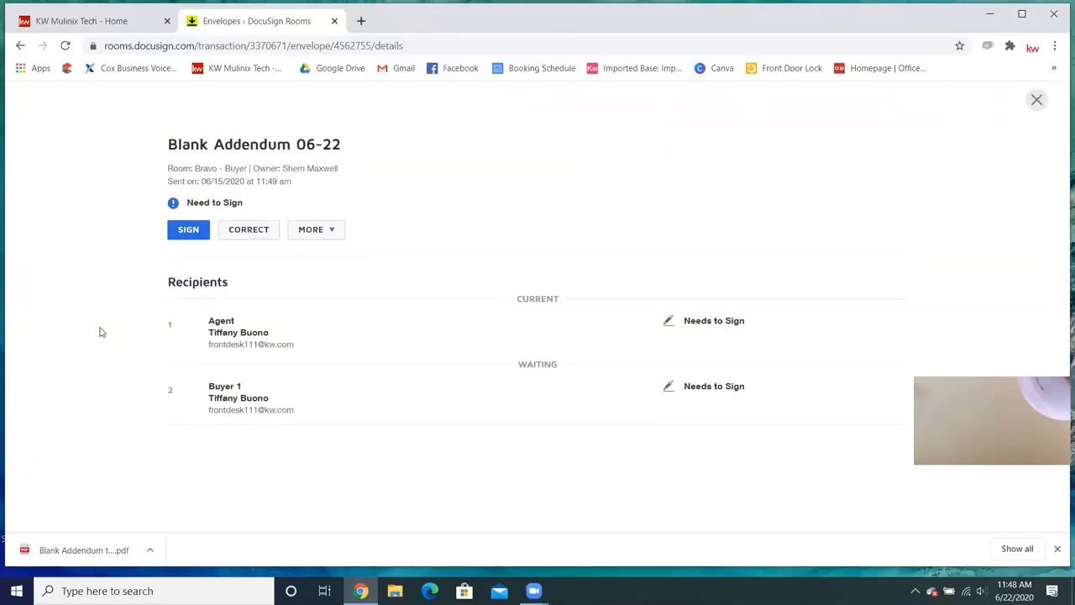
pyautogui.click(190, 231)
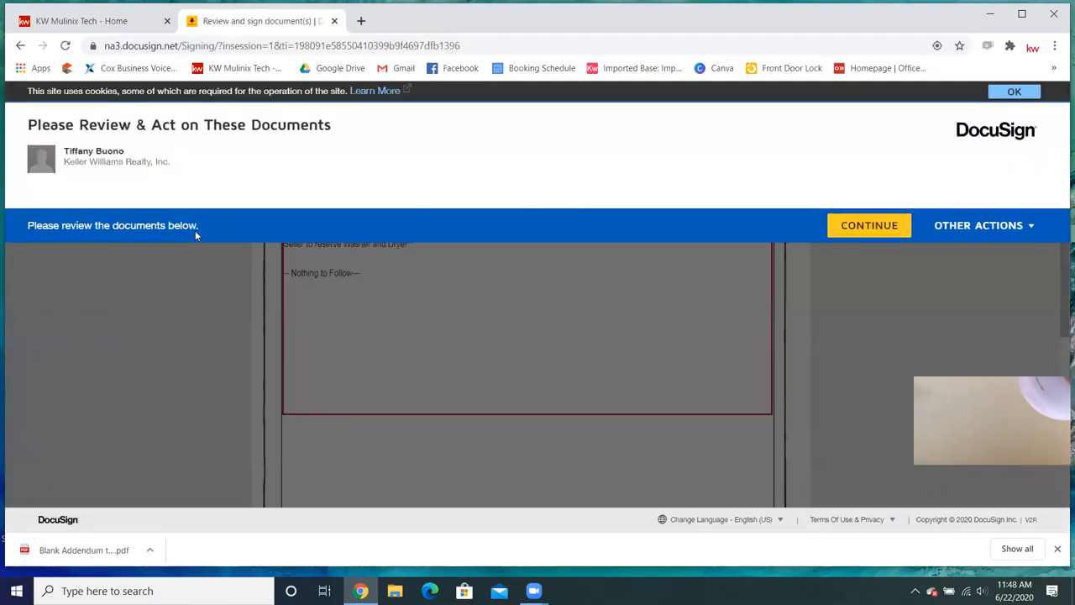
pyautogui.click(844, 221)
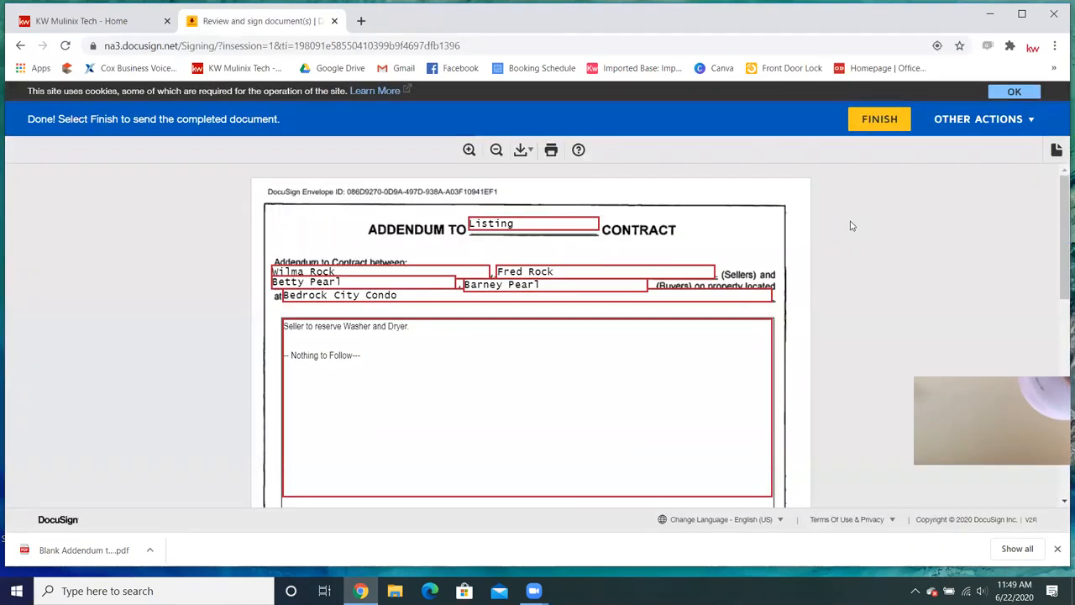
pyautogui.scroll(-2, 853, 224)
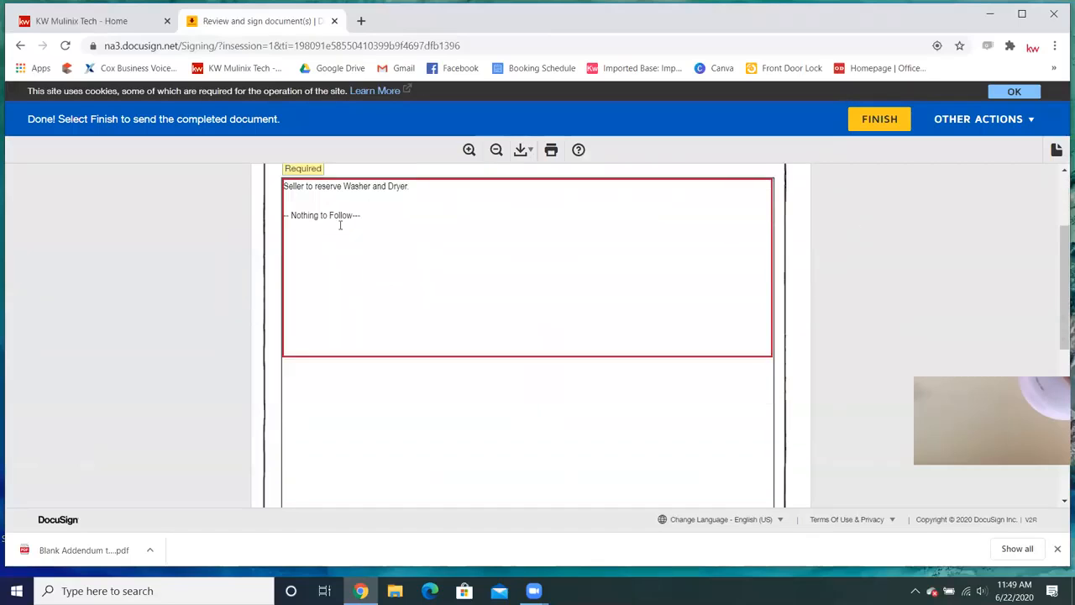
pyautogui.scroll(2, 338, 225)
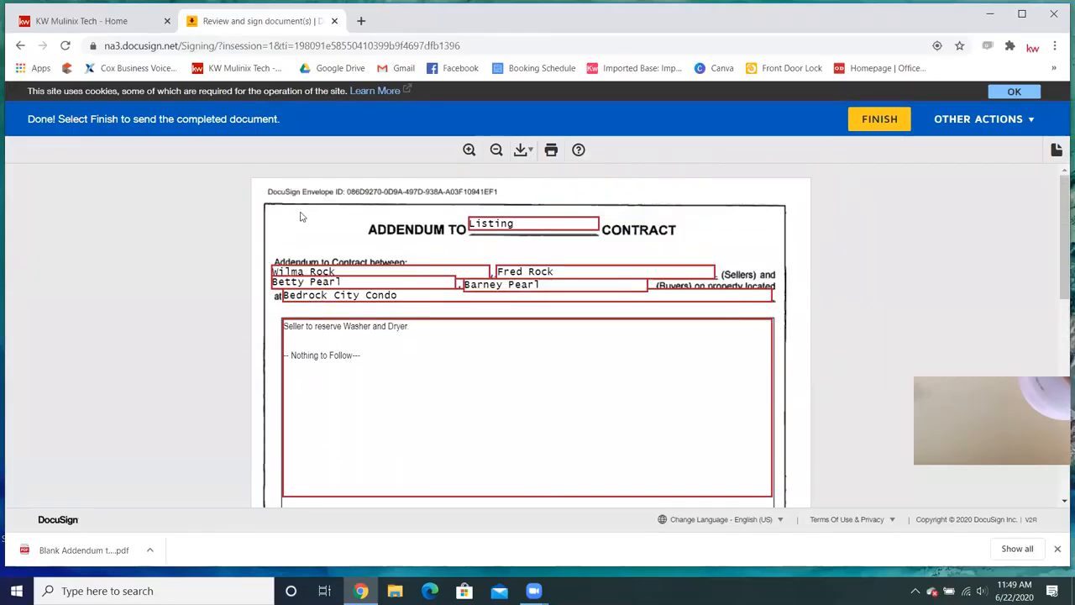
pyautogui.scroll(-5, 506, 266)
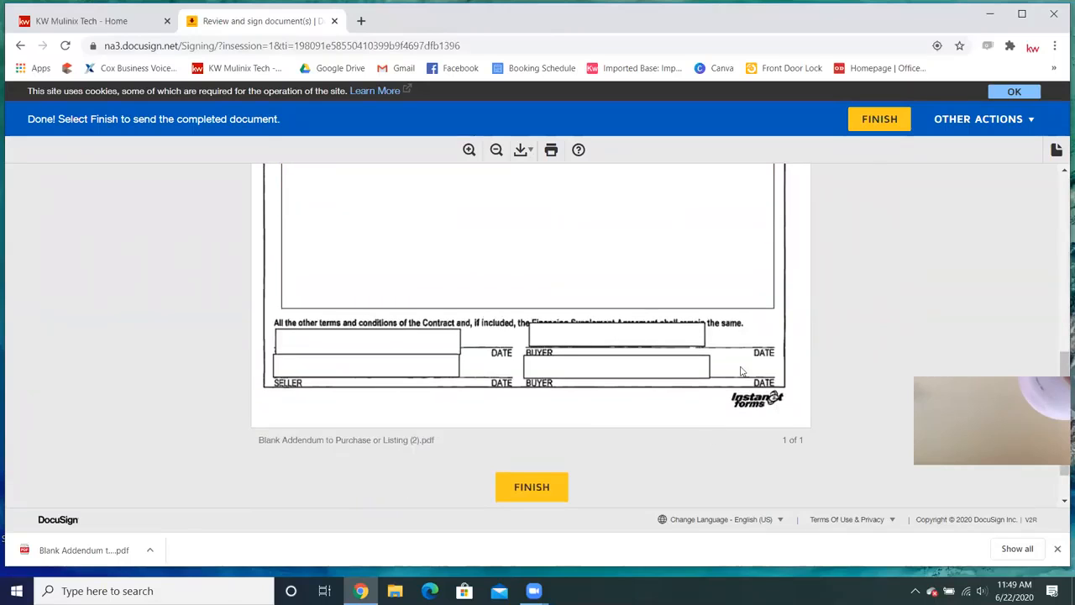
pyautogui.click(527, 492)
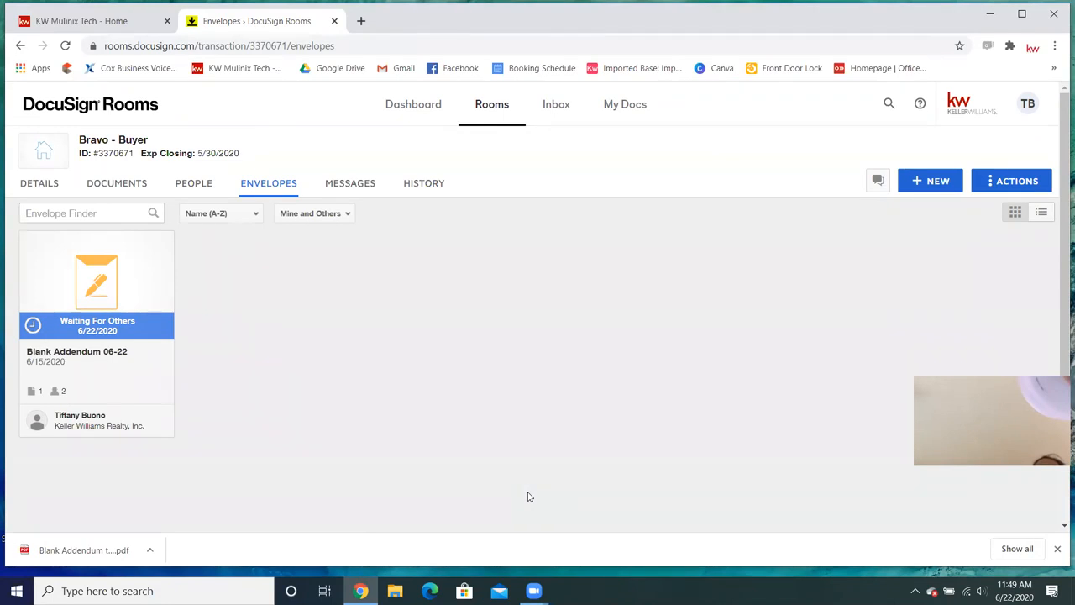
# Reopen the Blank Addendum 06-22 envelope as Buyer 1, apply the signature to the first buyer line and finish signing.
pyautogui.click(136, 333)
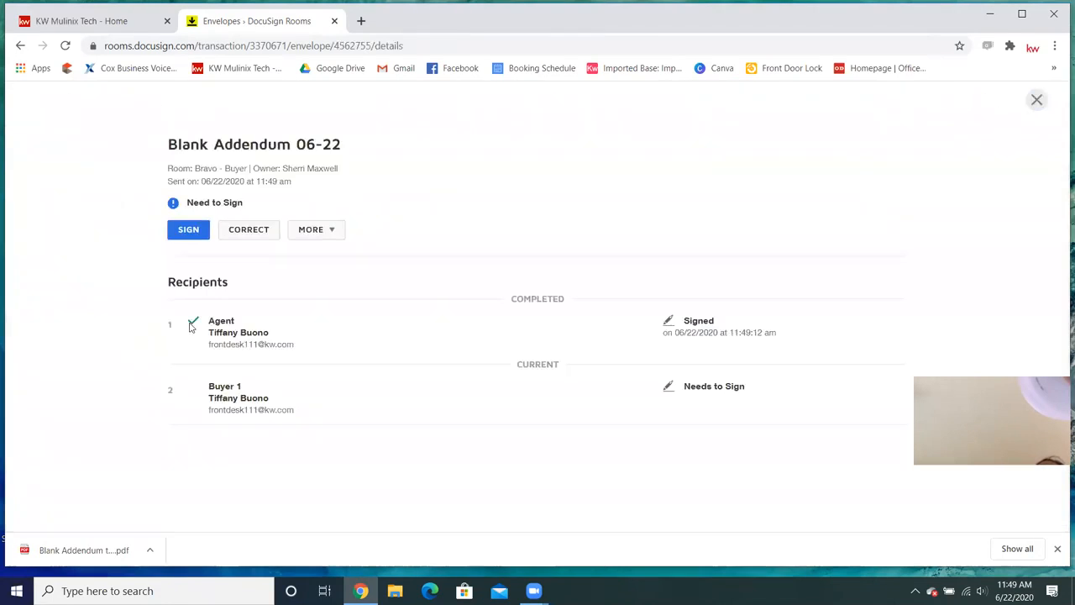
pyautogui.click(193, 232)
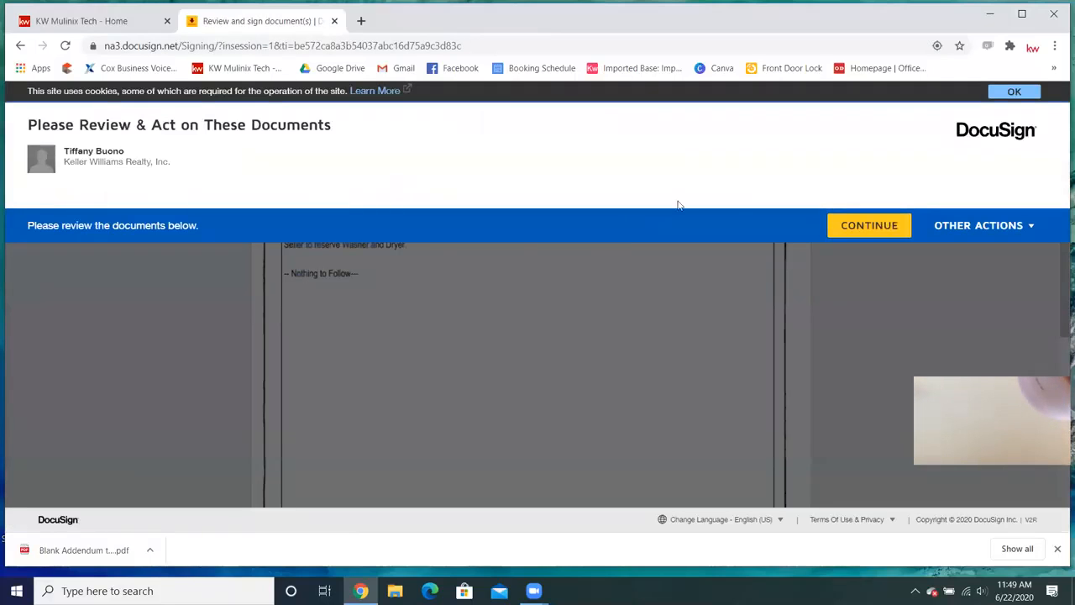
pyautogui.click(866, 229)
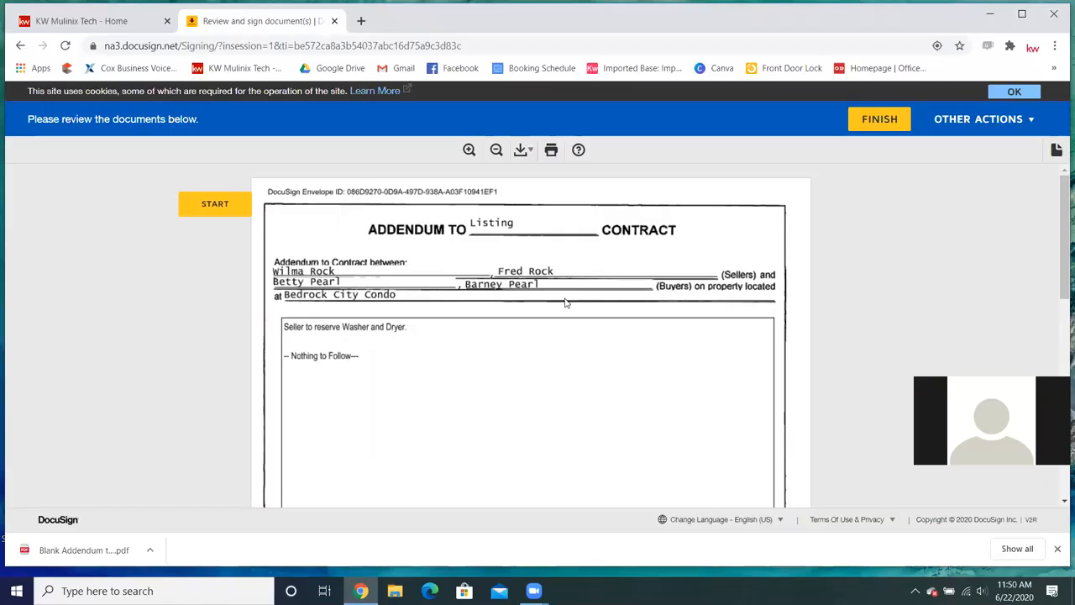
pyautogui.scroll(-5, 565, 302)
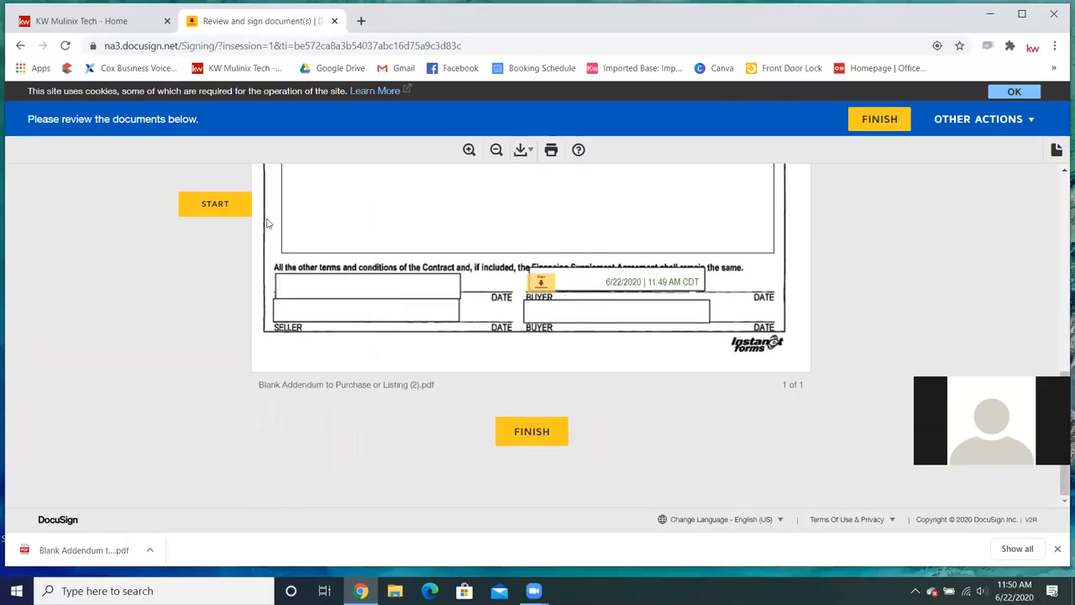
pyautogui.click(223, 204)
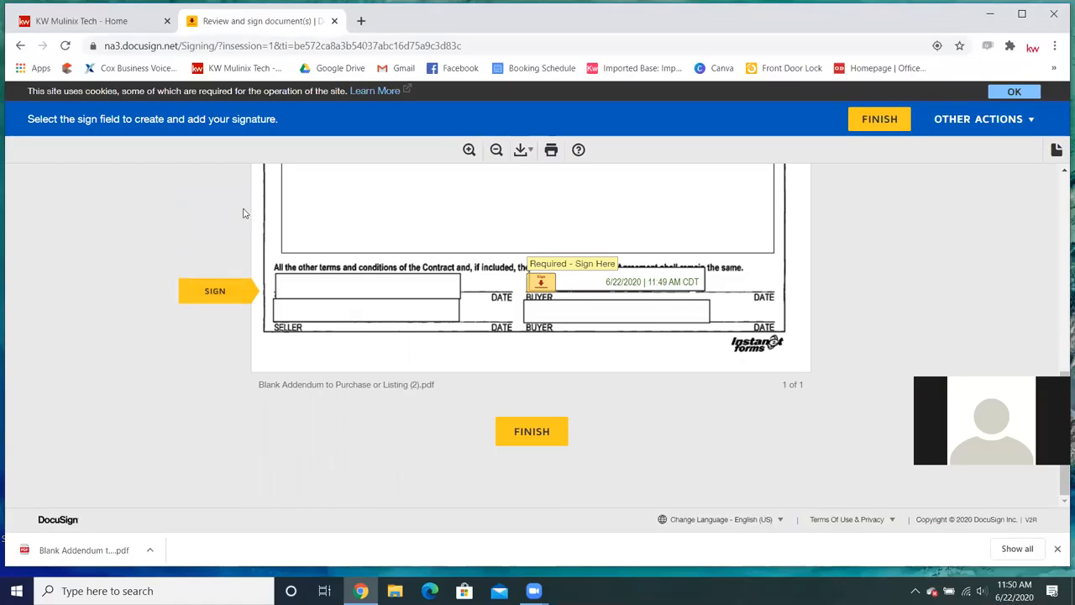
pyautogui.click(542, 283)
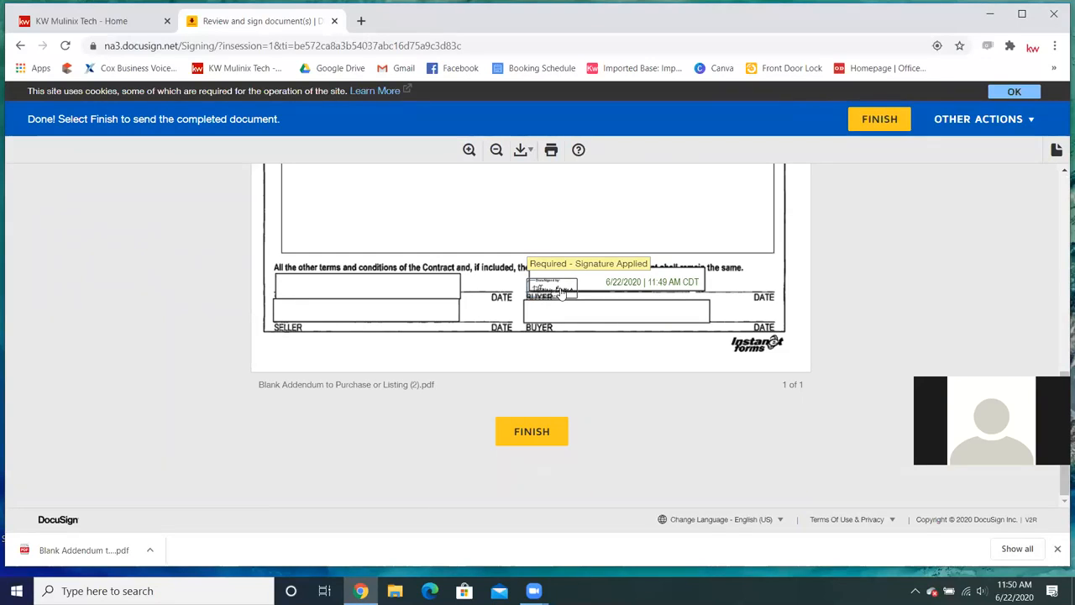
pyautogui.click(534, 432)
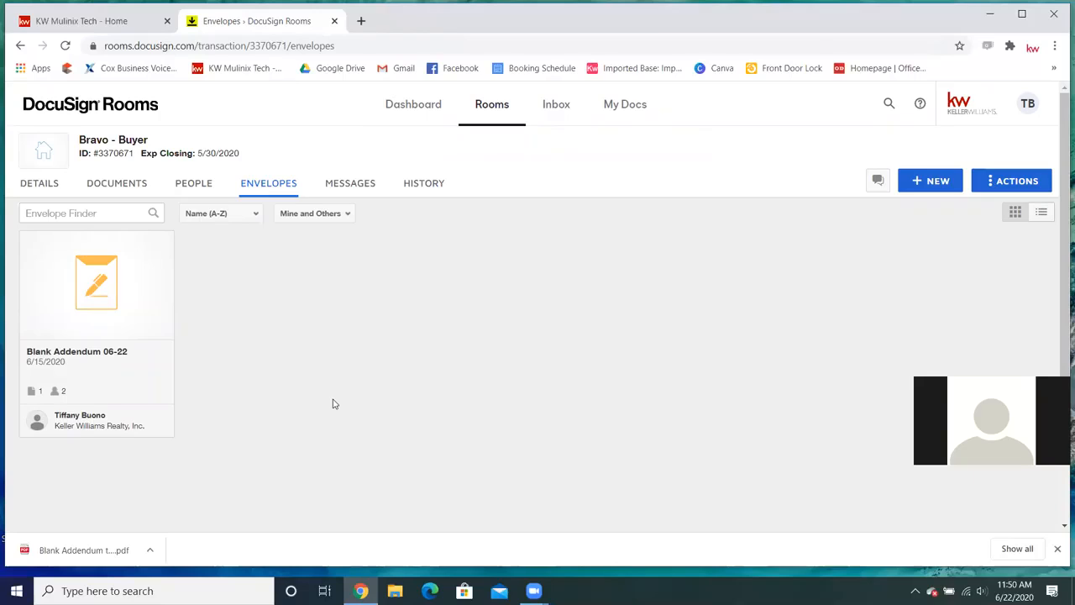
# Create a new envelope in the Bravo - Buyer room and add the Blank Addendum template to it.
pyautogui.click(951, 189)
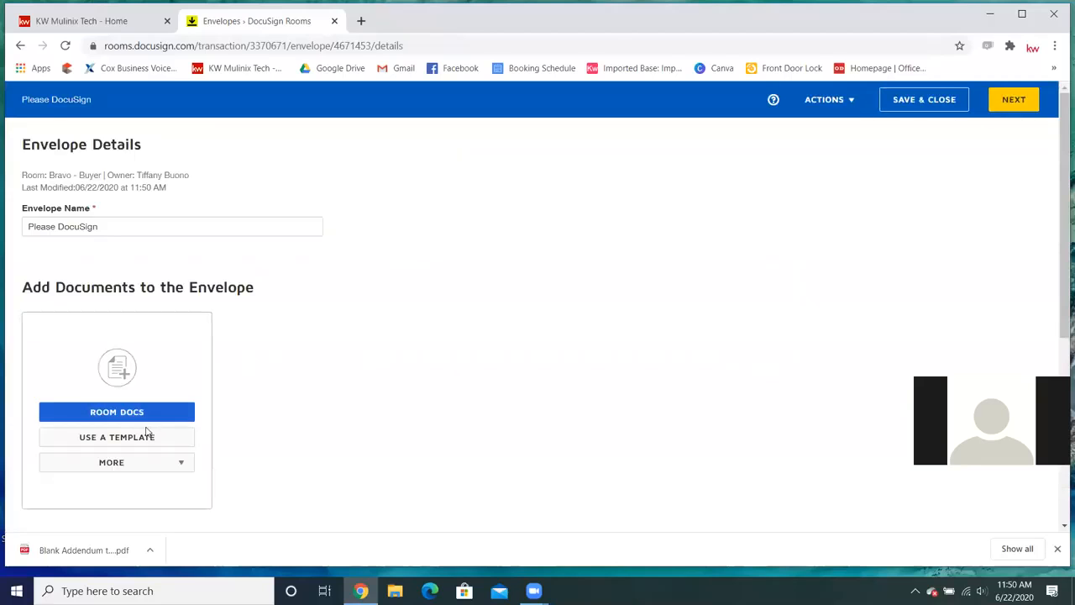
pyautogui.click(135, 440)
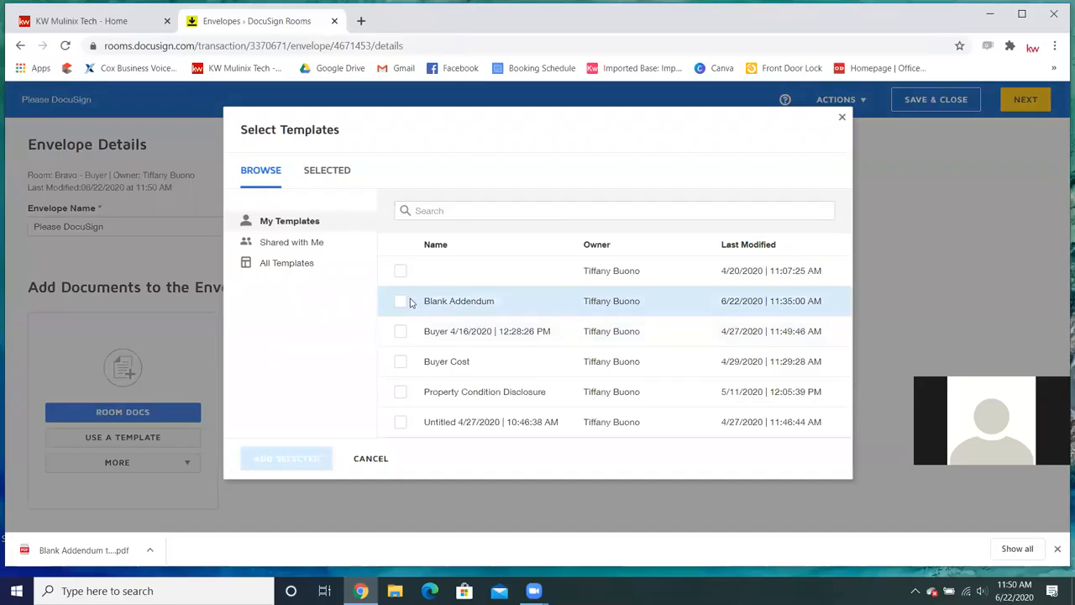
pyautogui.click(401, 301)
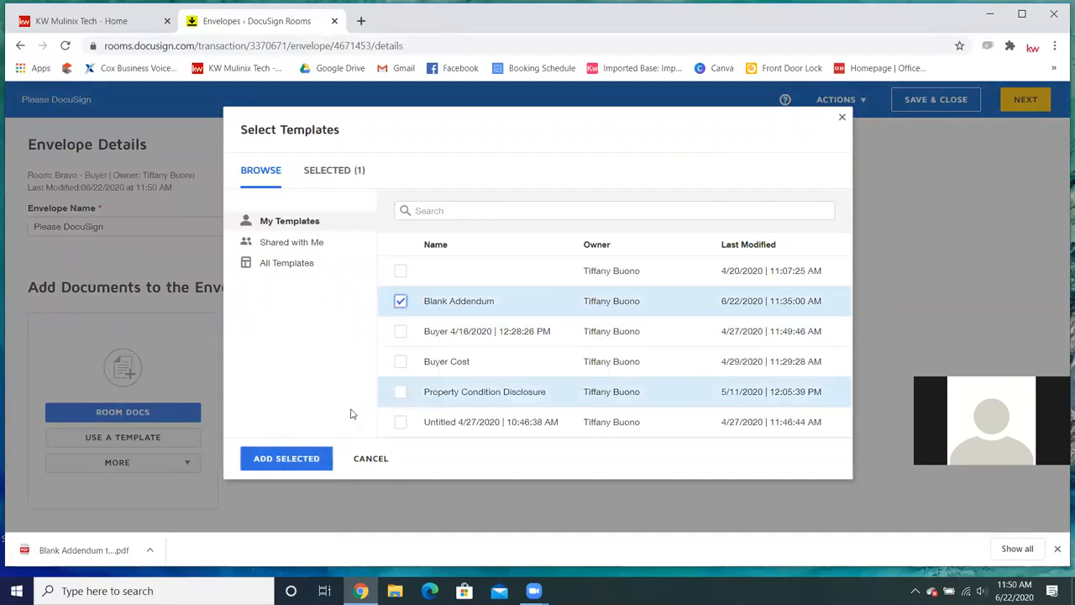
pyautogui.click(294, 459)
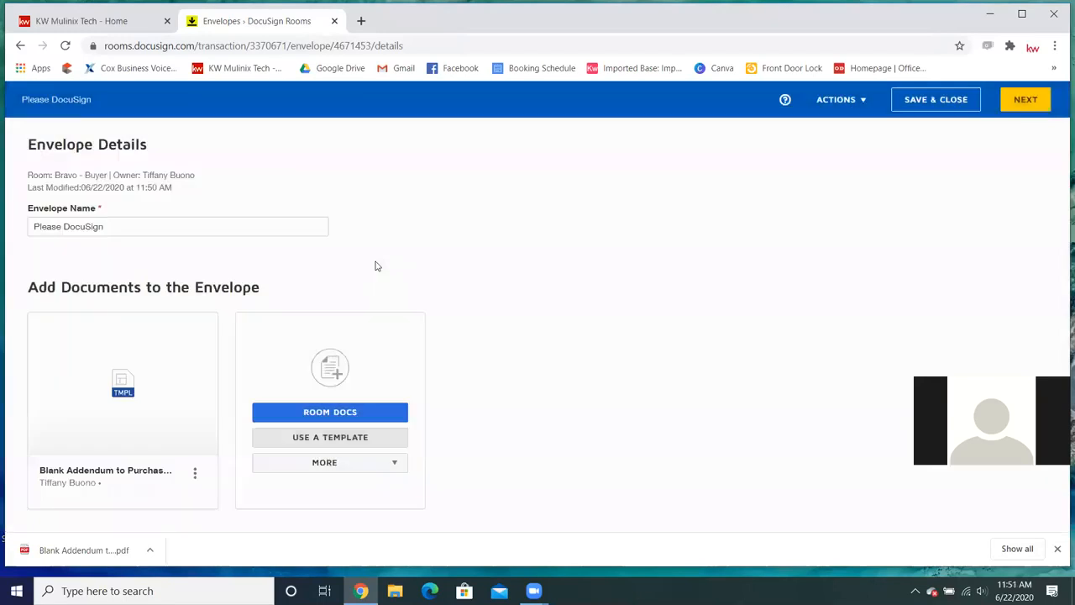
# Add the pre-tagged role Agent to the new envelope, assigned to the front-desk contact.
pyautogui.scroll(-3, 375, 266)
pyautogui.click(79, 420)
pyautogui.click(81, 440)
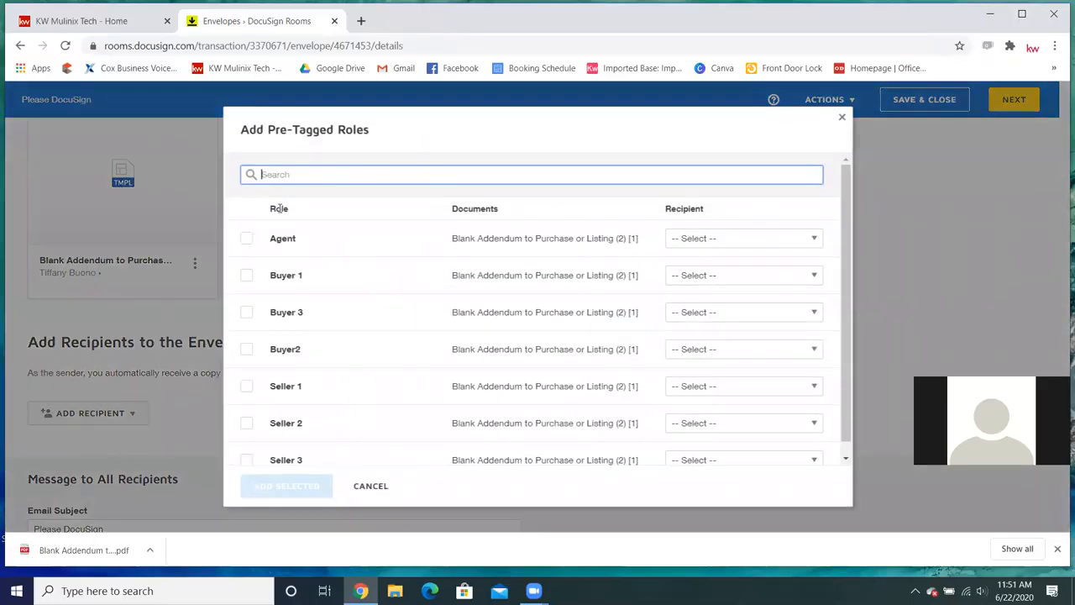
pyautogui.click(761, 244)
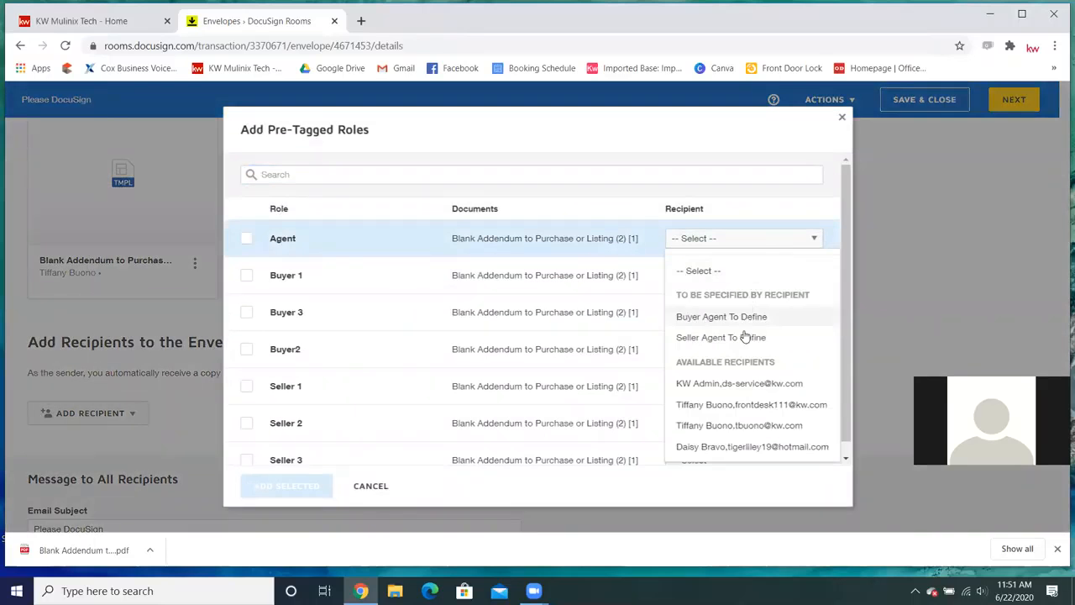
pyautogui.click(733, 406)
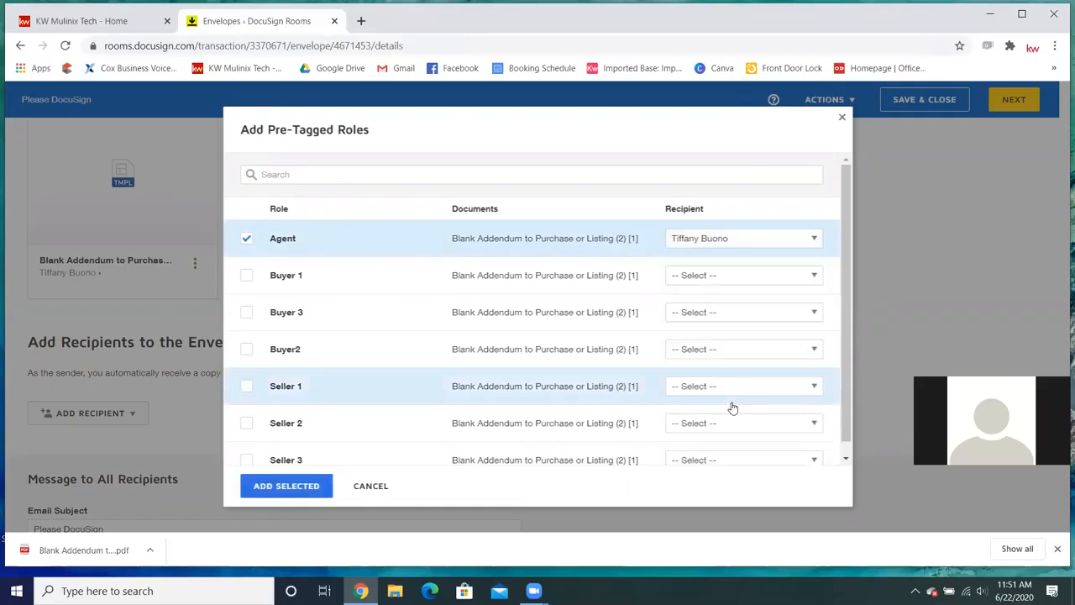
pyautogui.click(268, 497)
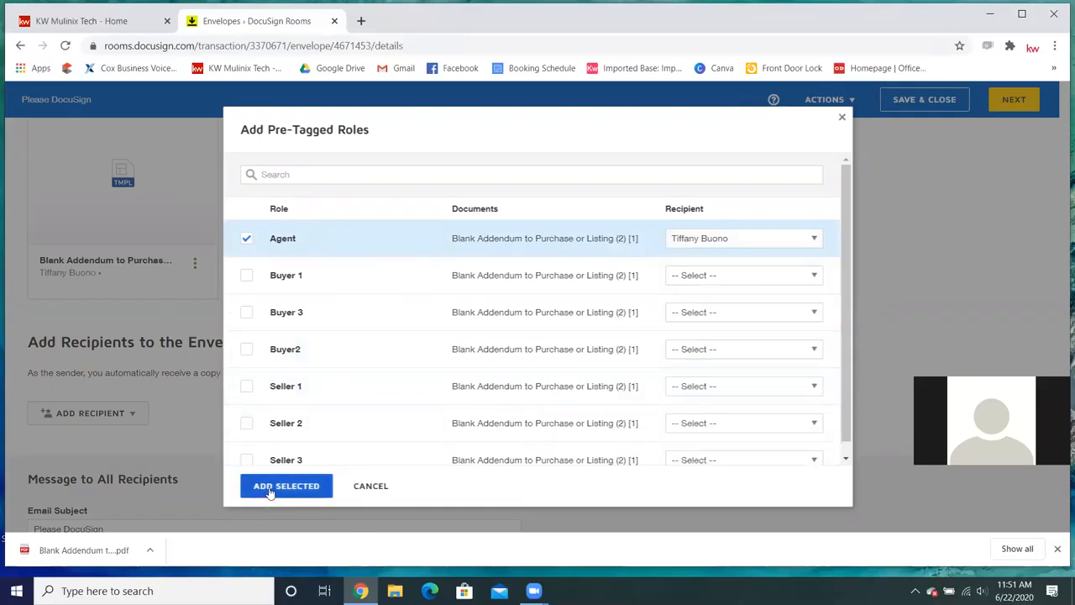
# Continue to adding fields, enter "Boop Beep Boop" in the addendum's large text box and send the envelope.
pyautogui.scroll(-3, 226, 397)
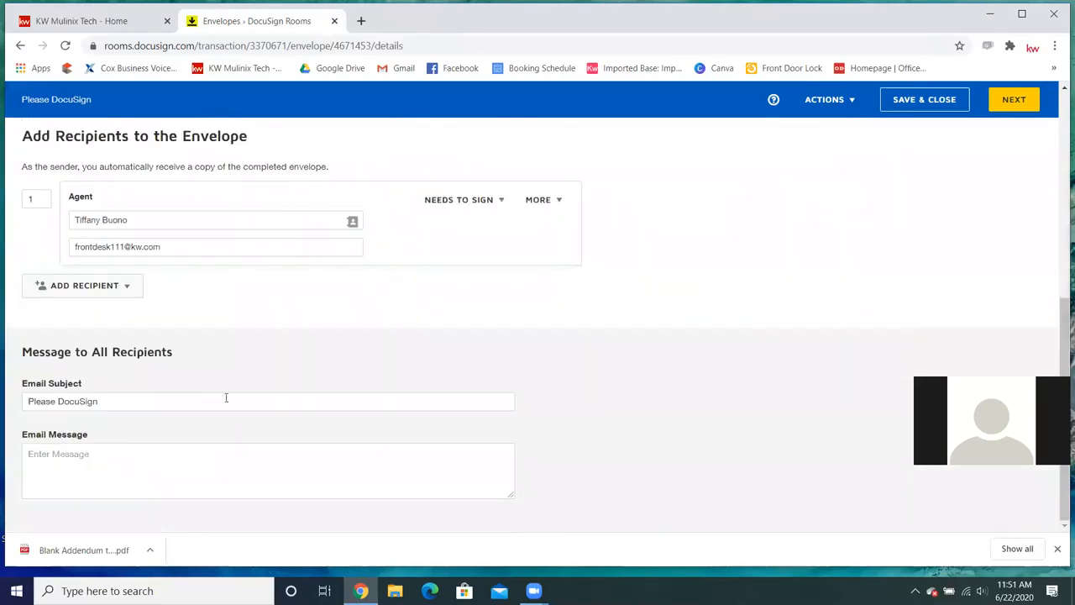
pyautogui.click(993, 99)
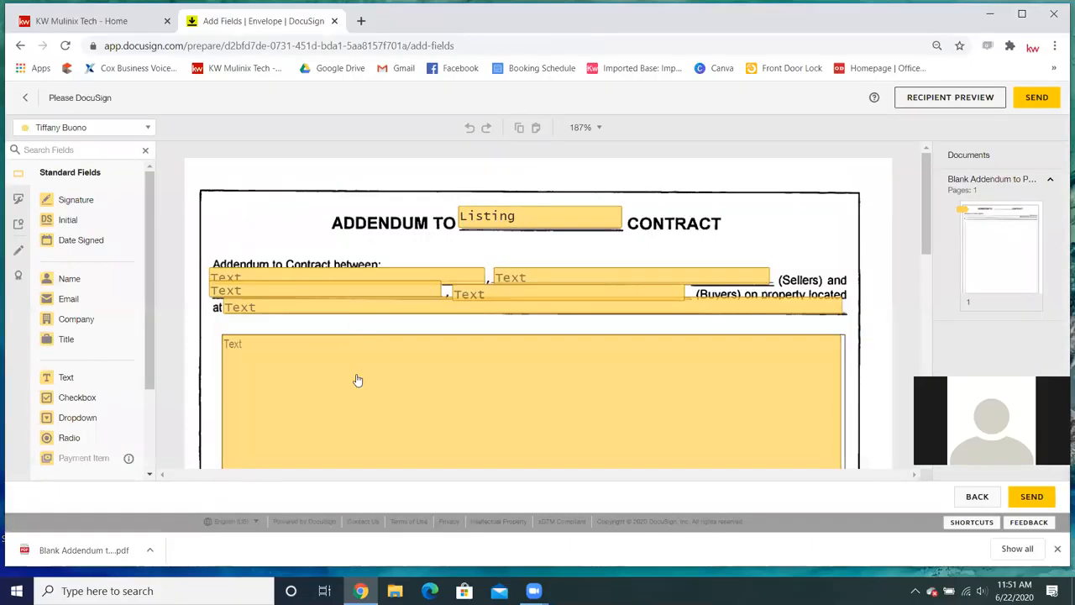
pyautogui.click(356, 379)
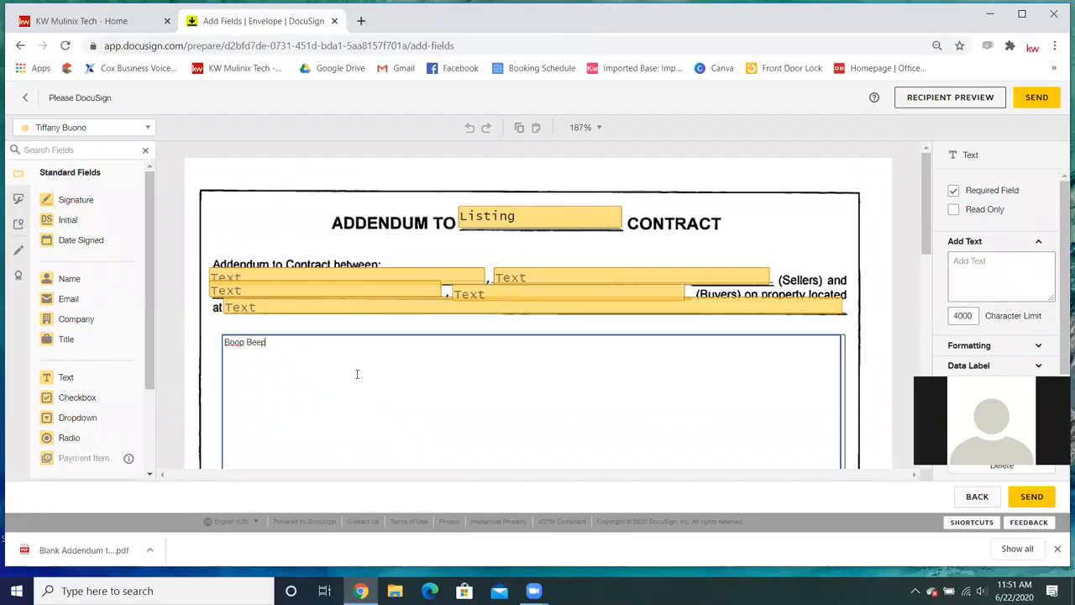
pyautogui.click(1042, 98)
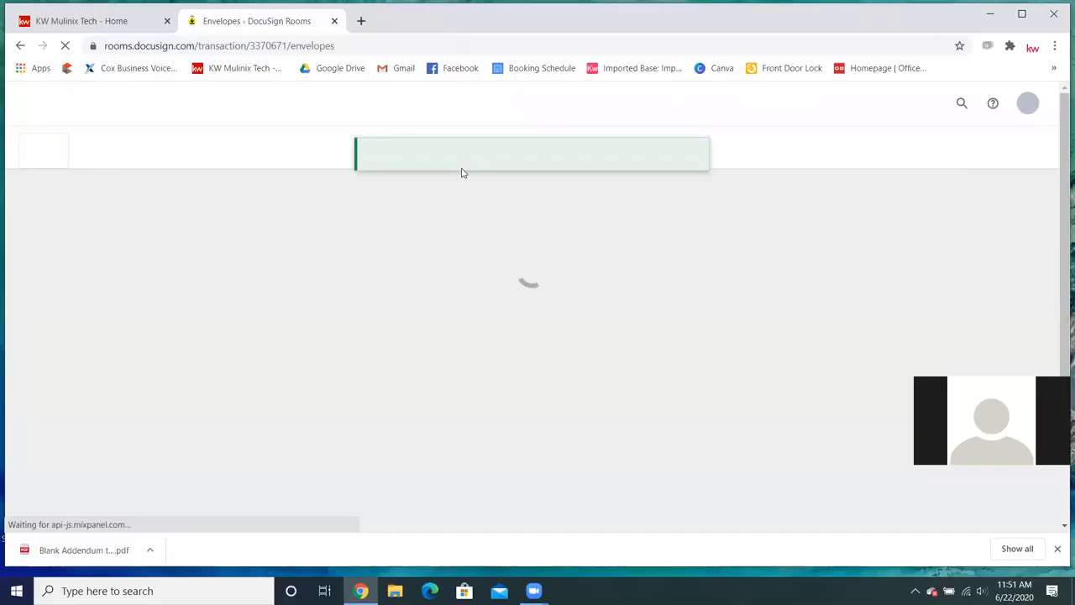
# Open the newly sent Please DocuSign envelope for signing and continue to its document.
pyautogui.click(242, 294)
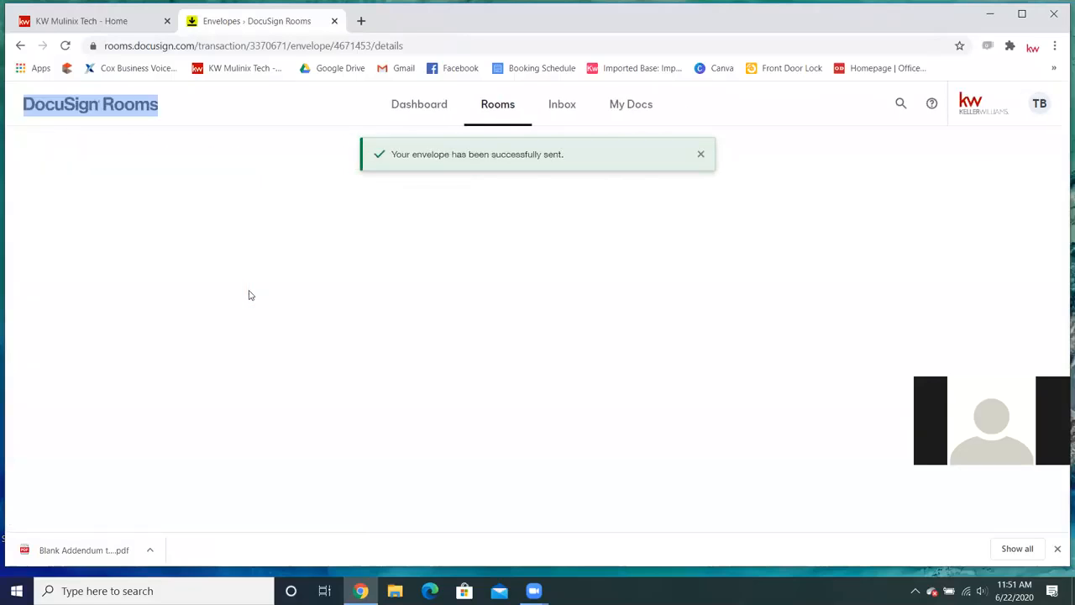
pyautogui.click(201, 232)
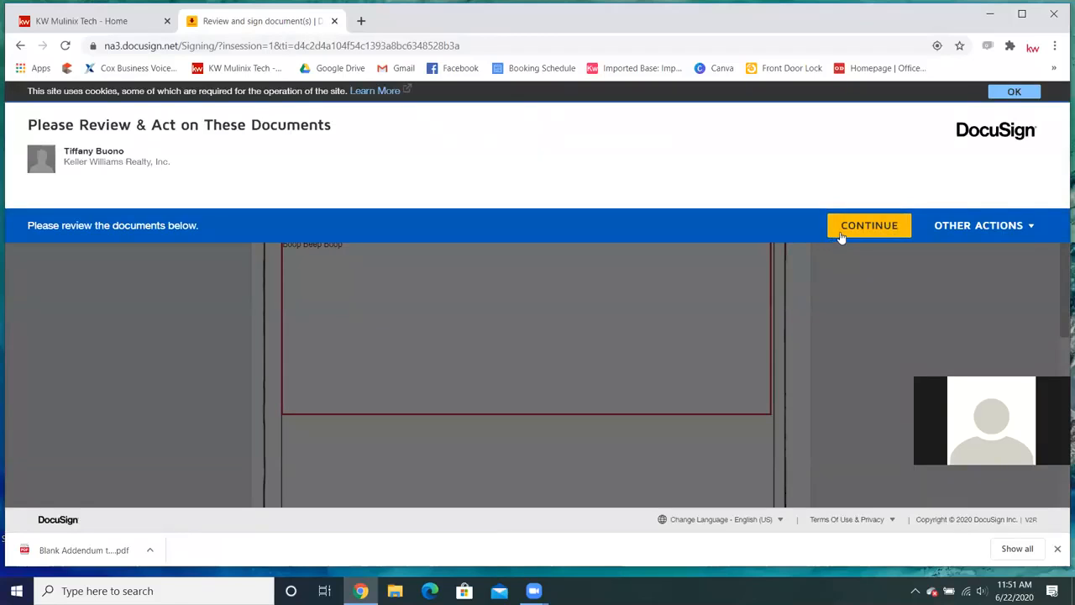
pyautogui.click(840, 235)
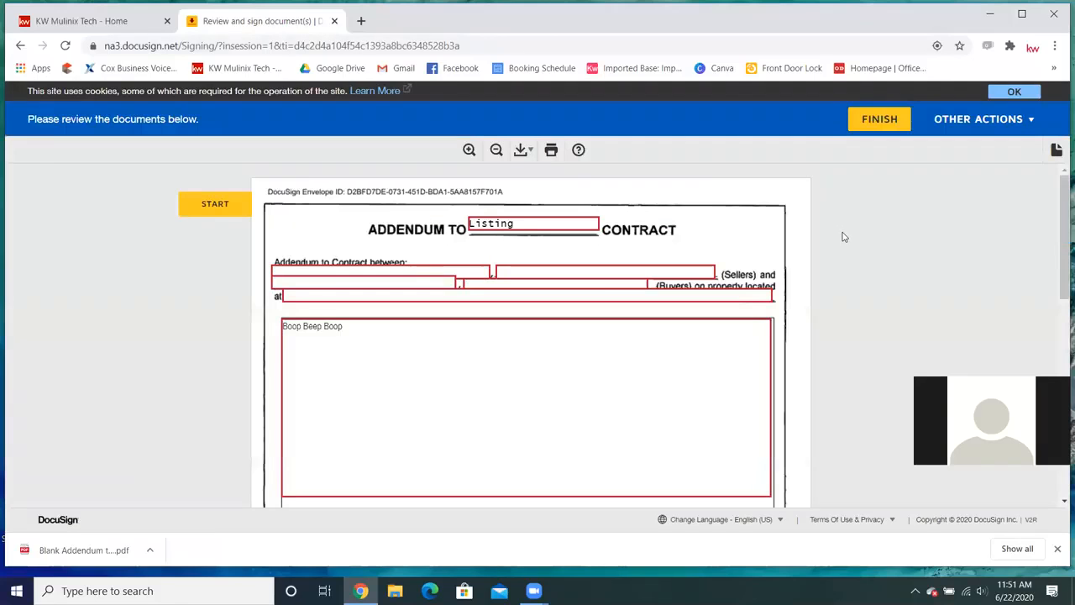
# Fill in the two sellers' names and the two buyers' names in the addendum's party fields.
pyautogui.click(463, 275)
pyautogui.write('Deer Doe')
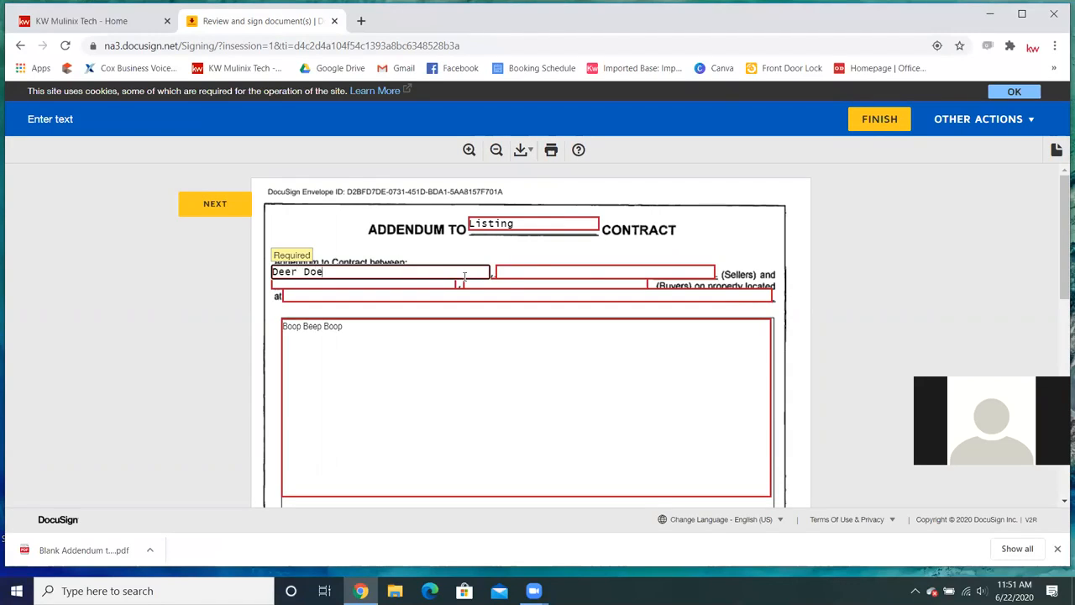
pyautogui.click(582, 279)
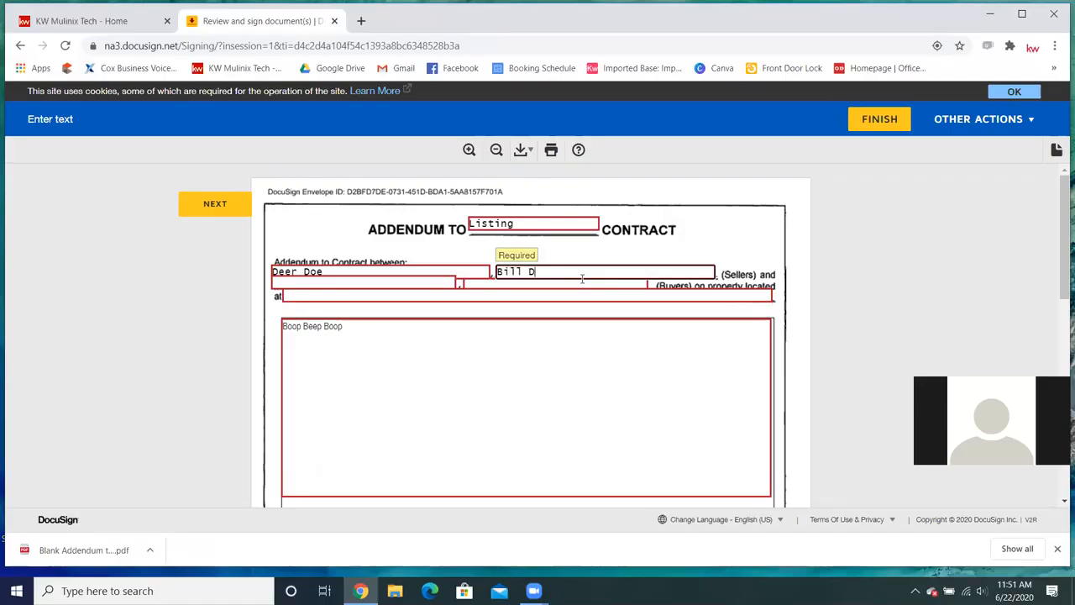
pyautogui.click(318, 294)
pyautogui.click(326, 283)
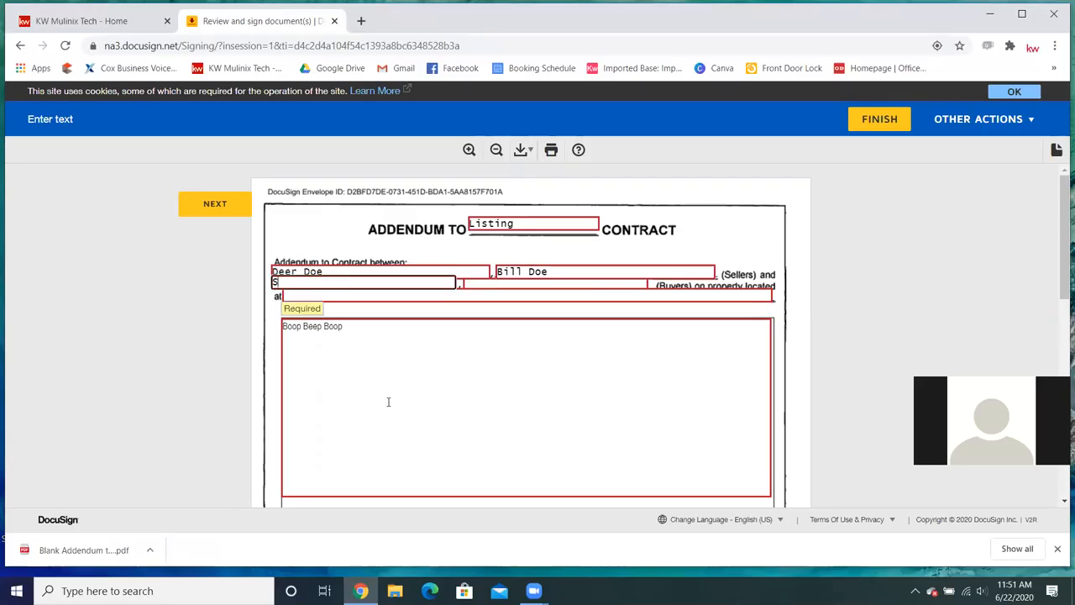
pyautogui.write('Ship Wrecker')
pyautogui.click(499, 288)
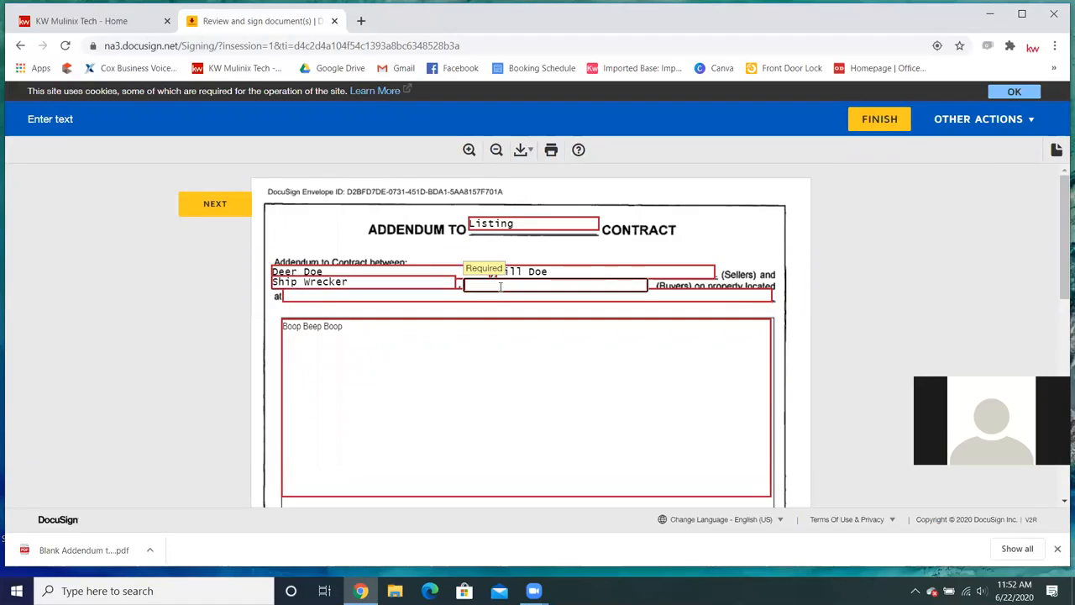
pyautogui.write('Boat Boy')
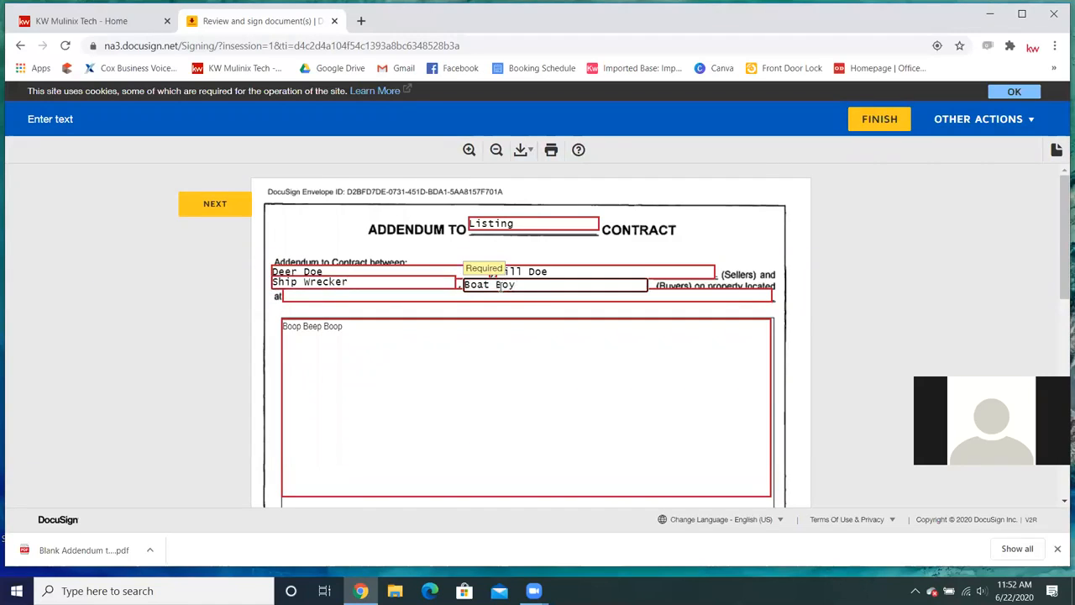
# Enter "Harbor left" as the property location in the addendum and finish signing the document.
pyautogui.click(386, 296)
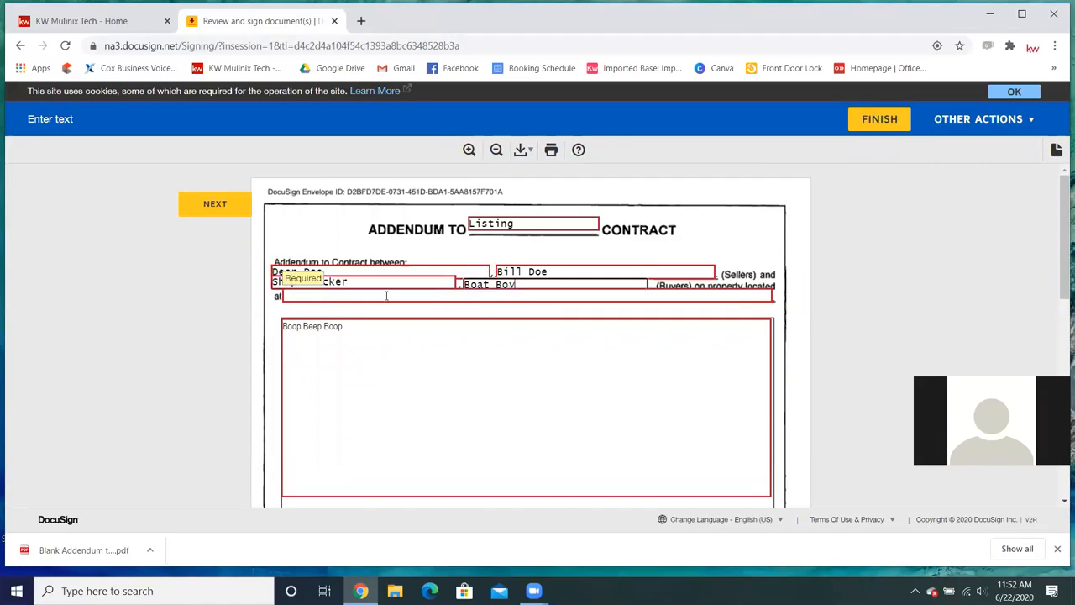
pyautogui.write('Harbor left')
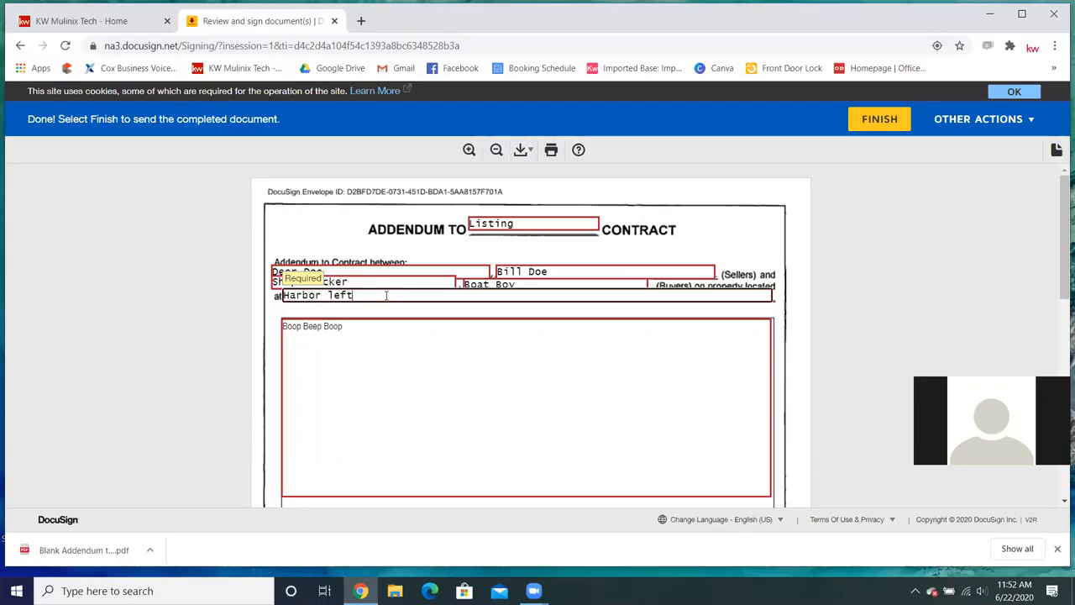
pyautogui.click(318, 371)
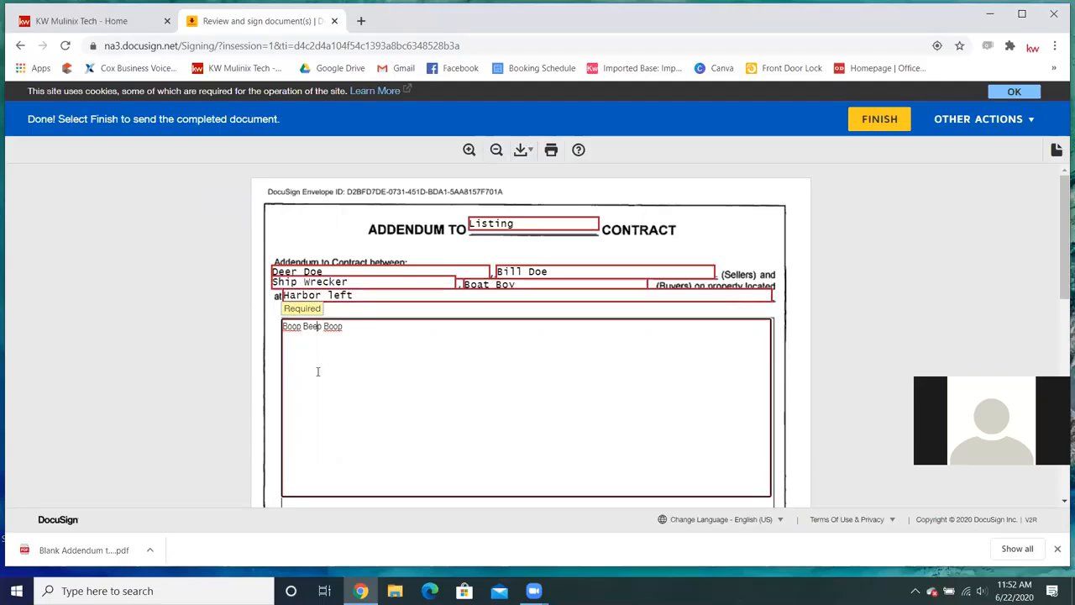
pyautogui.click(117, 324)
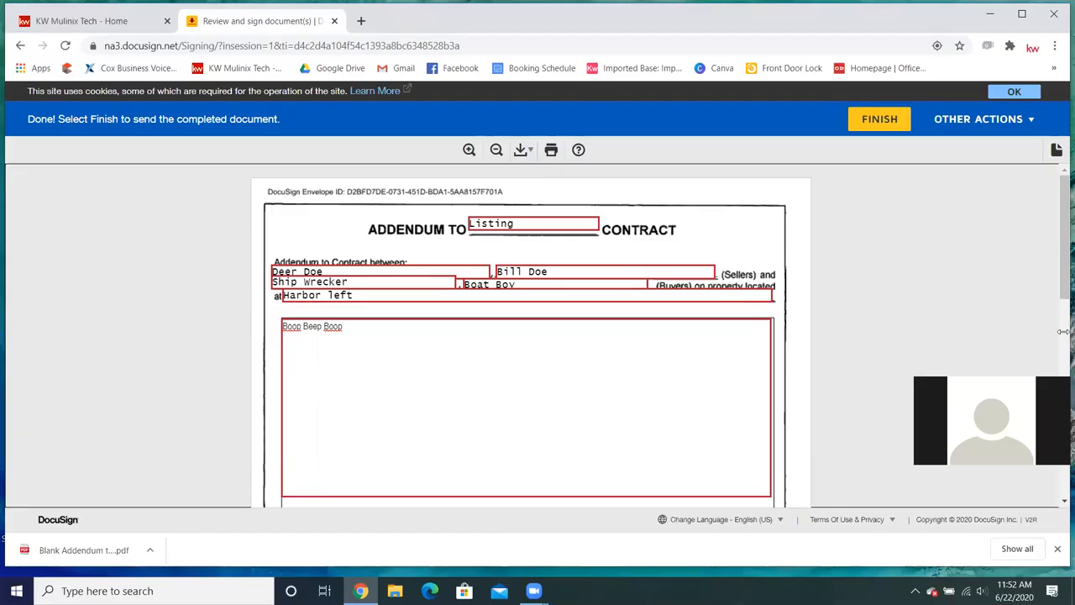
pyautogui.scroll(-5, 295, 377)
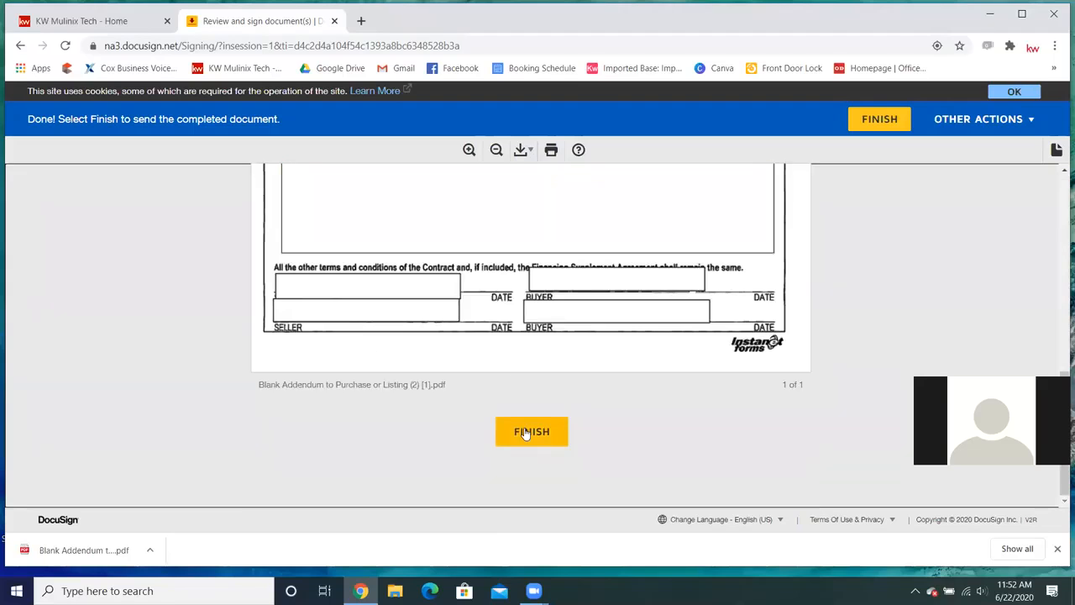
pyautogui.click(525, 430)
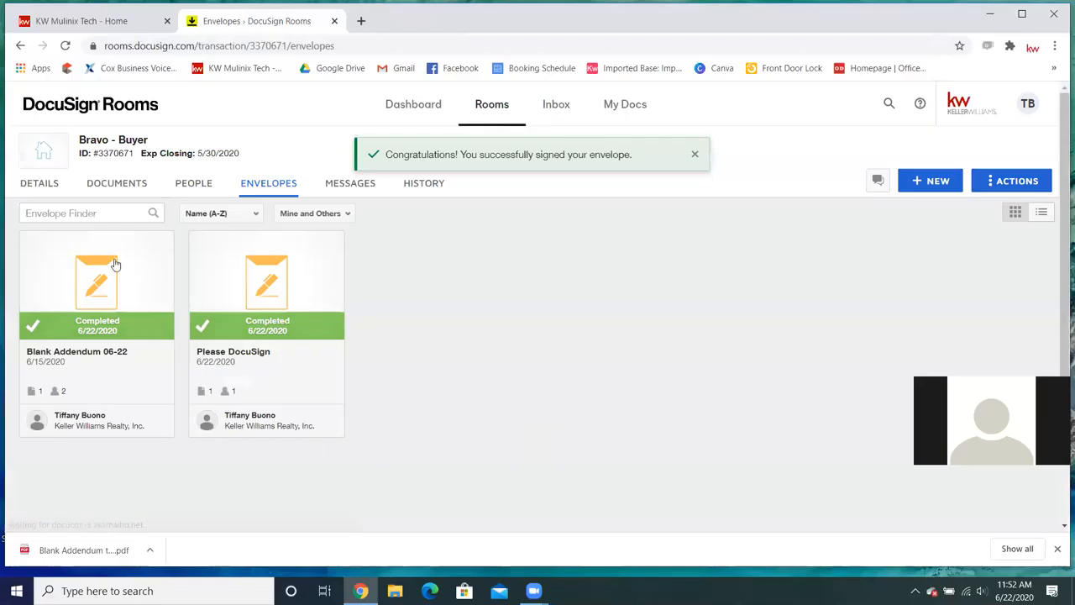
# Open the room's documents and review the signed Blank Addendum to Purchase or Listing (2) down to its signature lines, closing it when done.
pyautogui.click(108, 186)
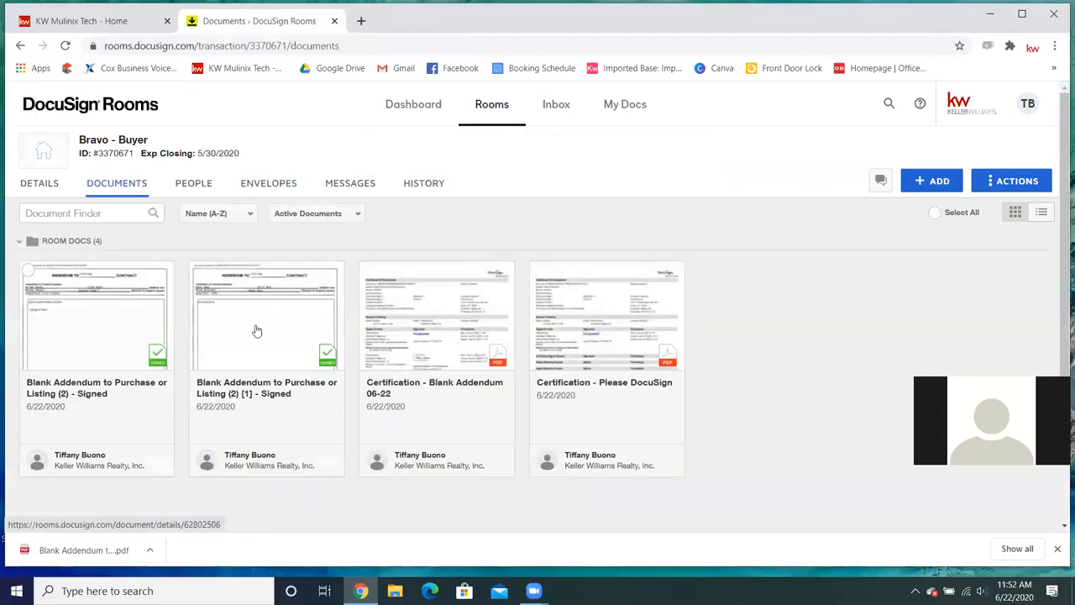
pyautogui.scroll(-3, 920, 363)
pyautogui.scroll(3, 834, 362)
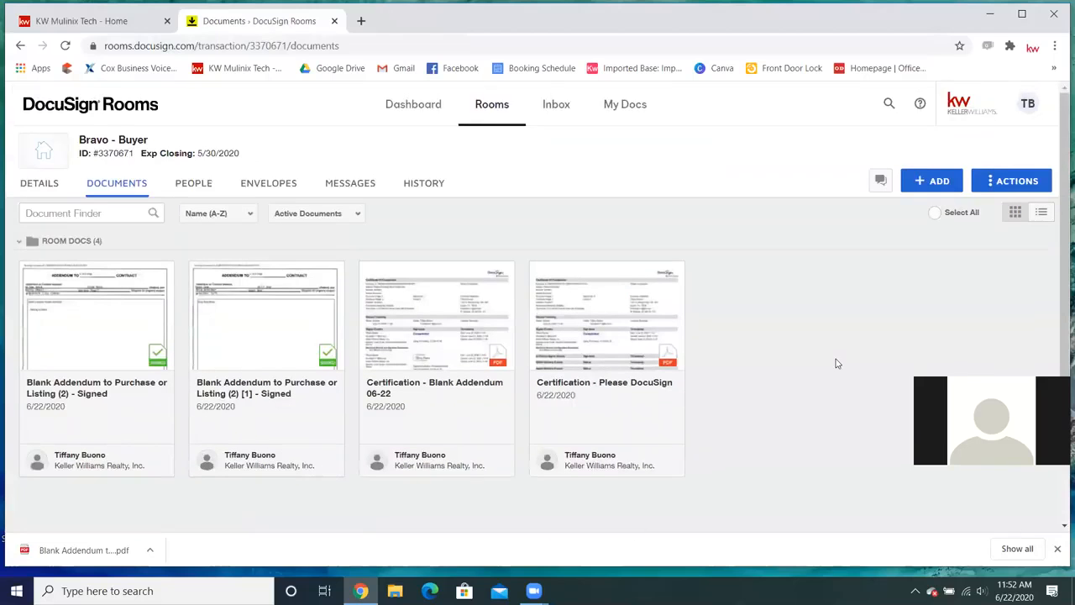
pyautogui.click(123, 321)
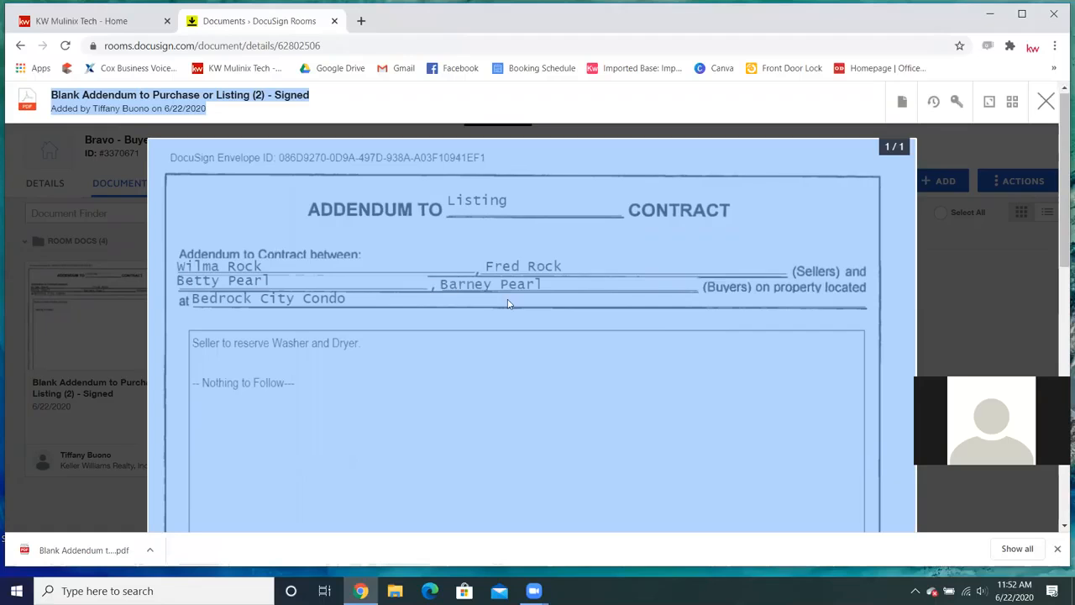
pyautogui.scroll(-5, 232, 248)
pyautogui.scroll(-3, 323, 298)
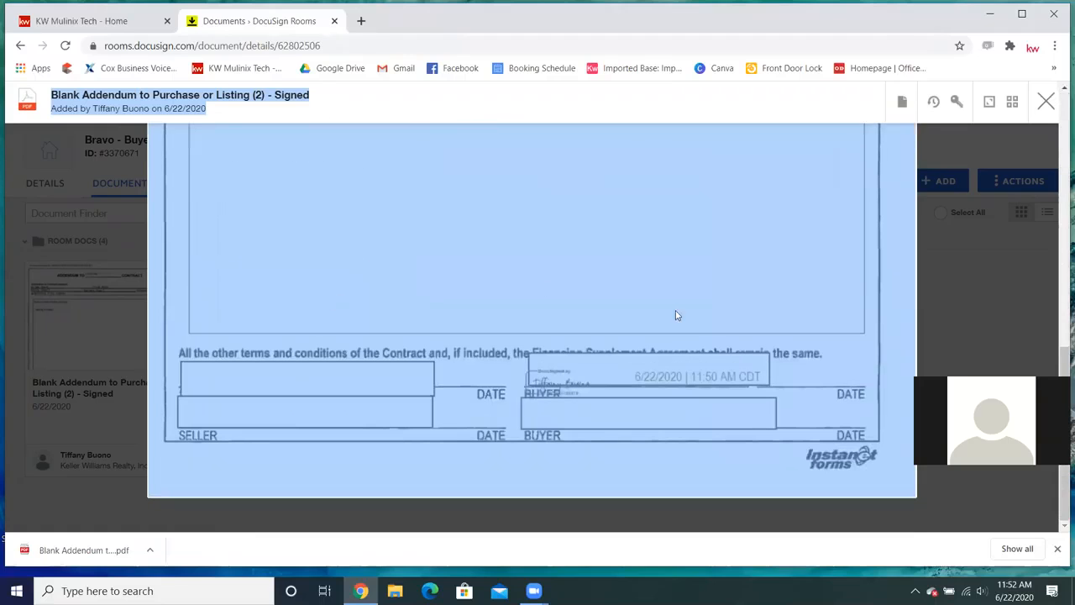
pyautogui.click(1034, 107)
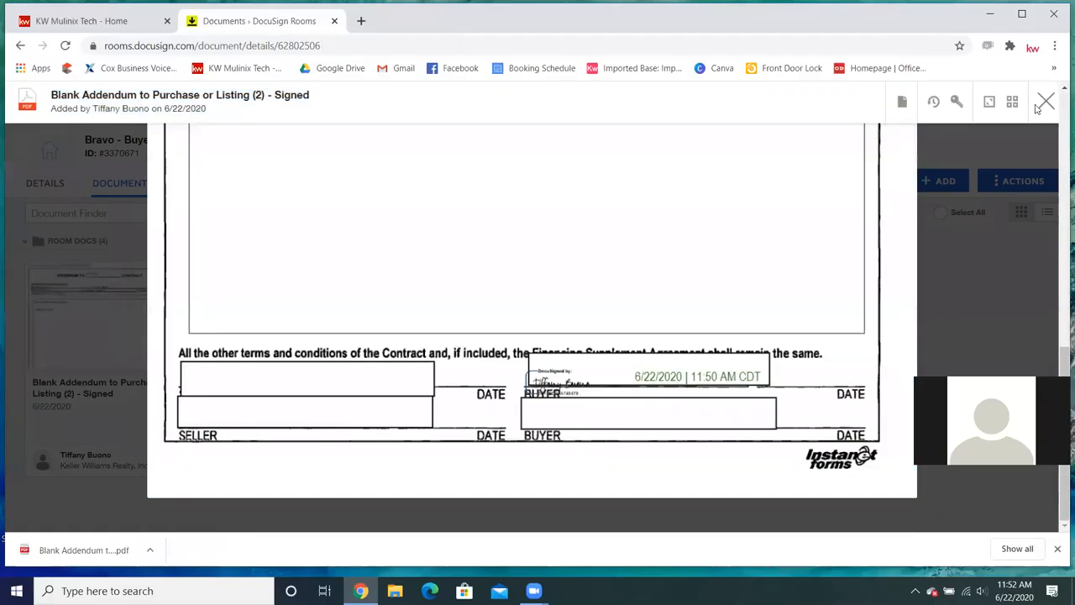
pyautogui.click(1045, 101)
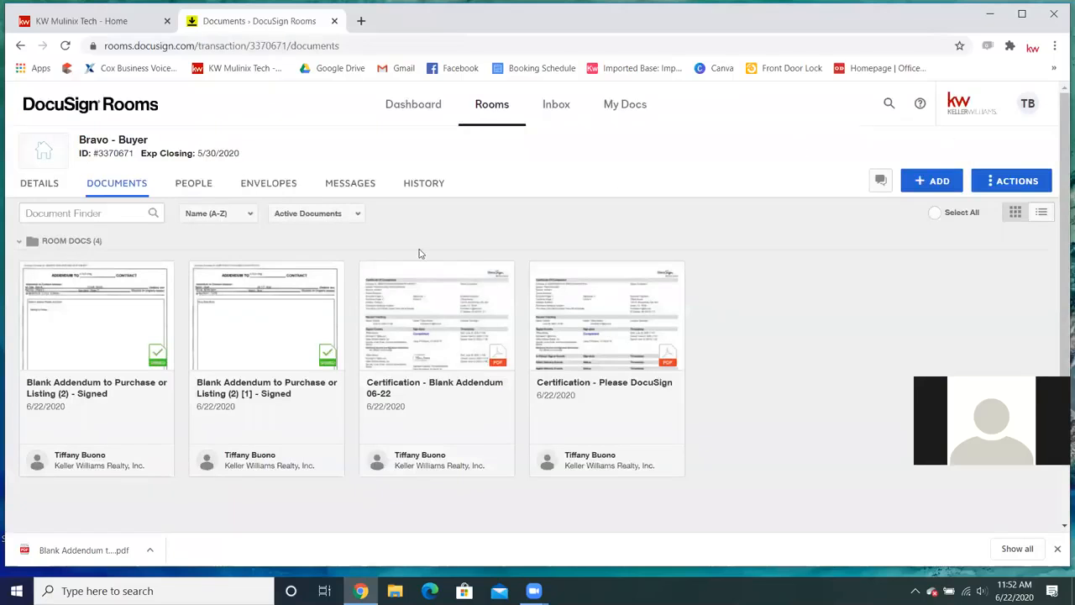
# Review the signed Blank Addendum to Purchase or Listing (2) [1] from the room's documents and close it.
pyautogui.click(330, 301)
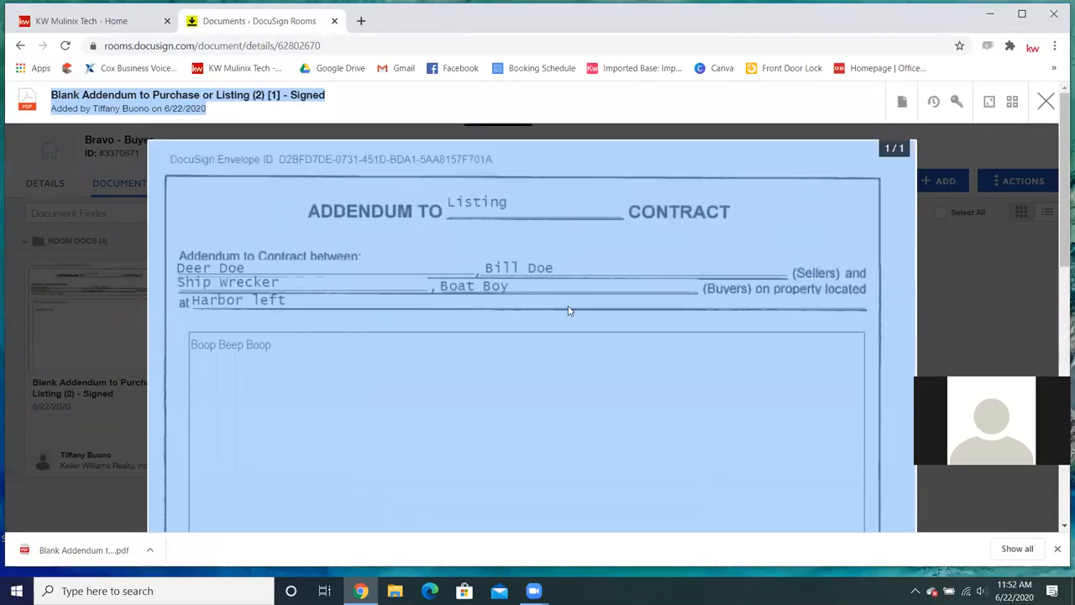
pyautogui.scroll(-5, 674, 327)
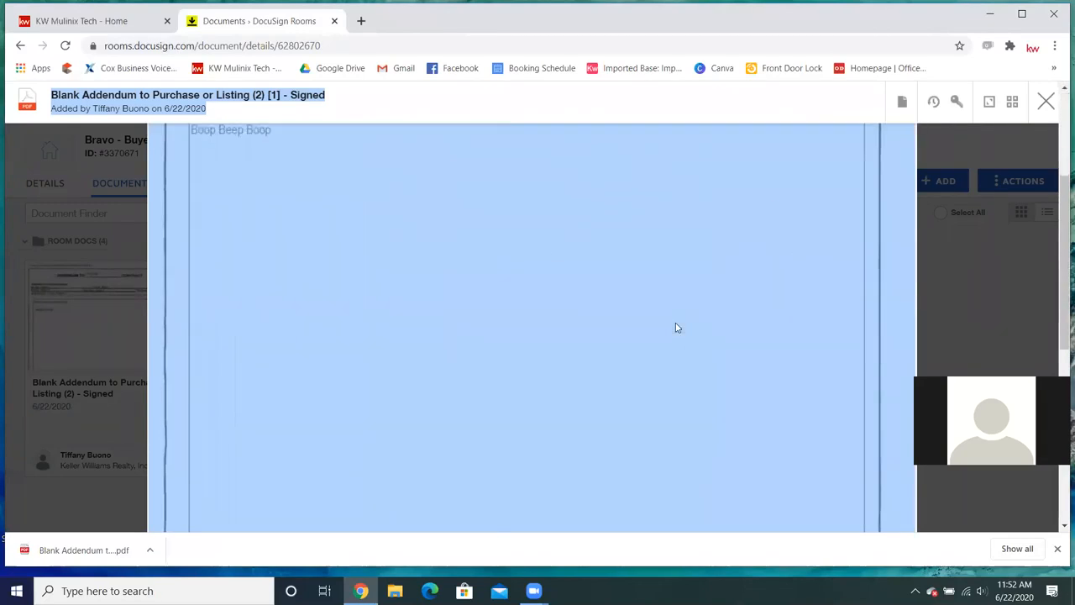
pyautogui.click(1046, 101)
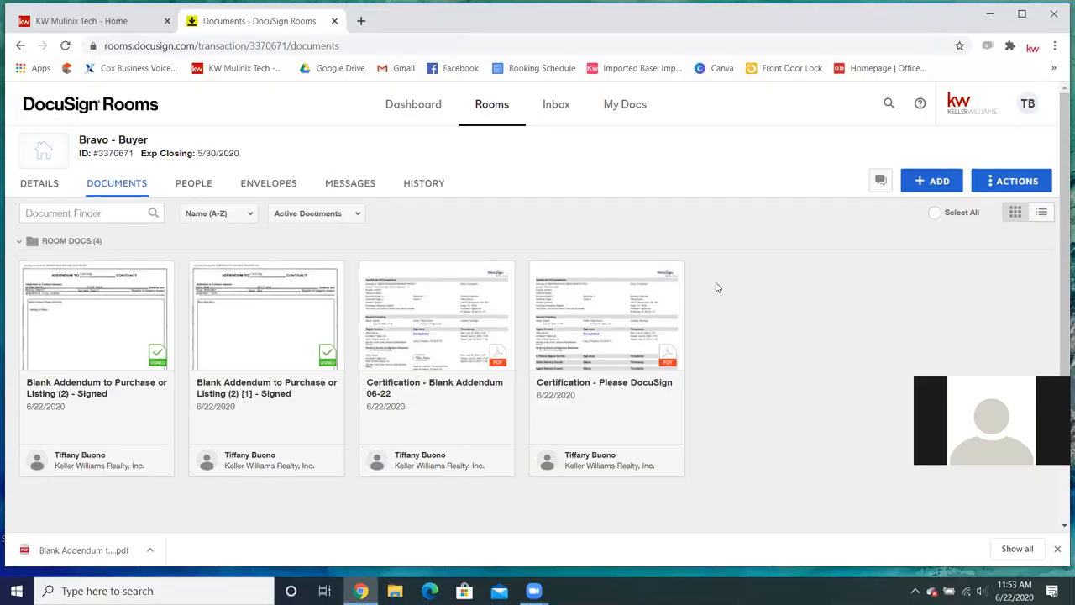
# Create another envelope in the room and add the Blank Addendum template's document to it.
pyautogui.click(290, 192)
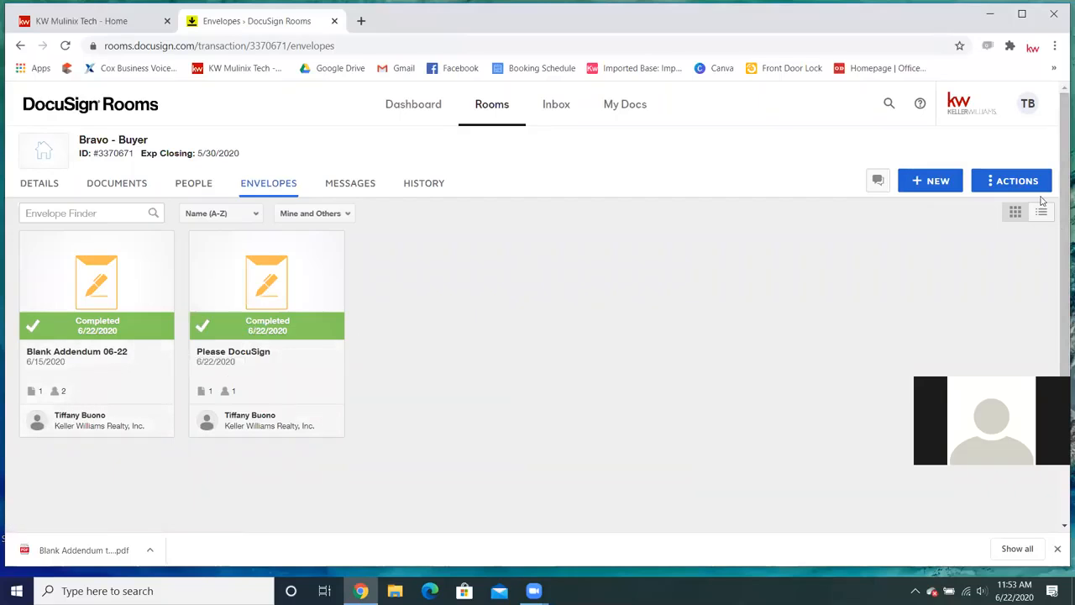
pyautogui.click(928, 188)
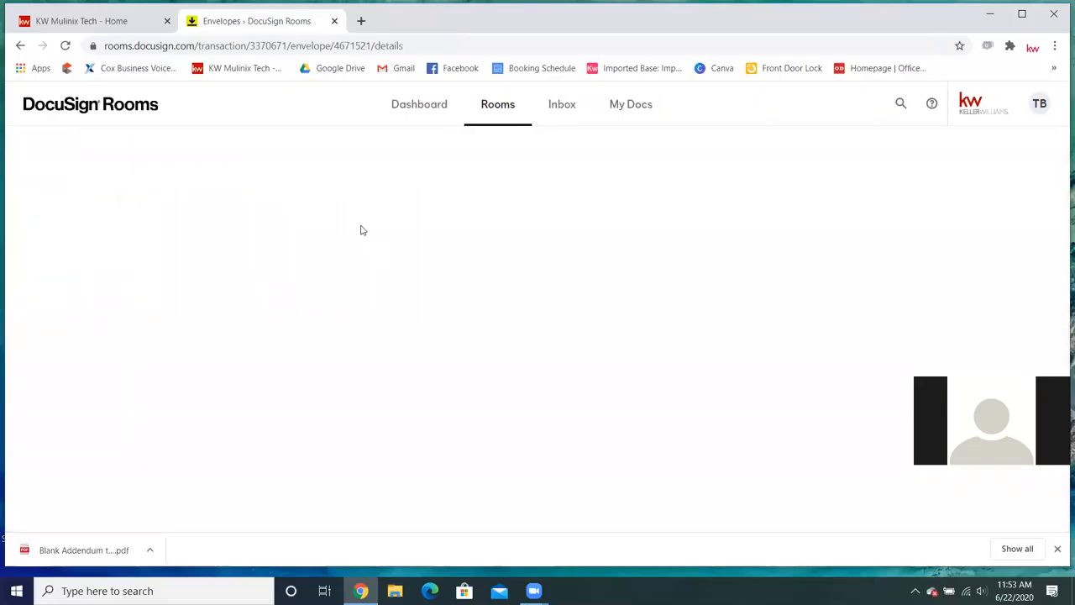
pyautogui.scroll(-3, 331, 271)
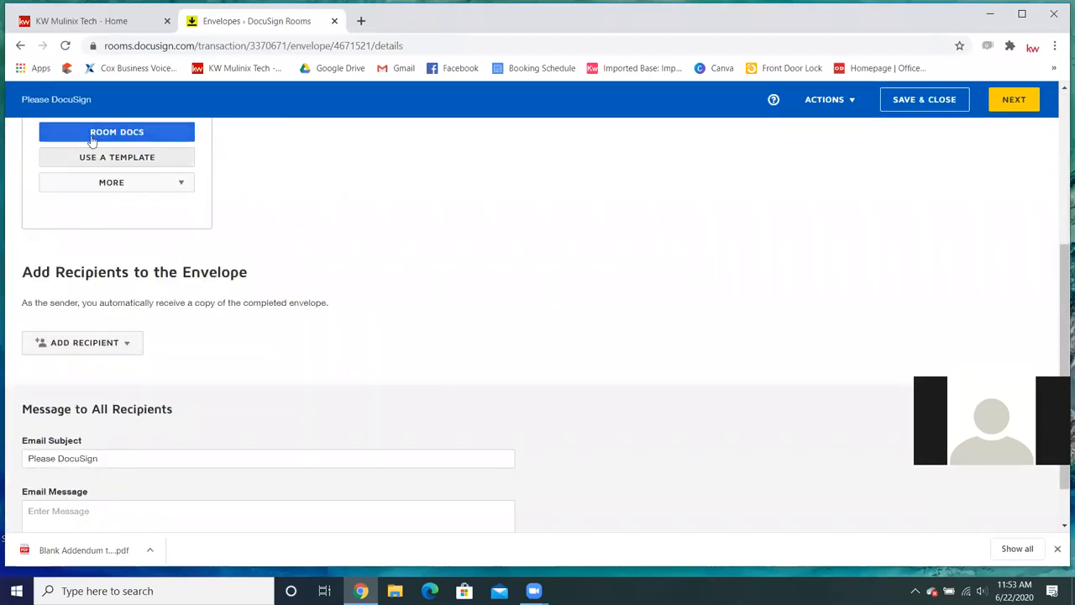
pyautogui.click(92, 158)
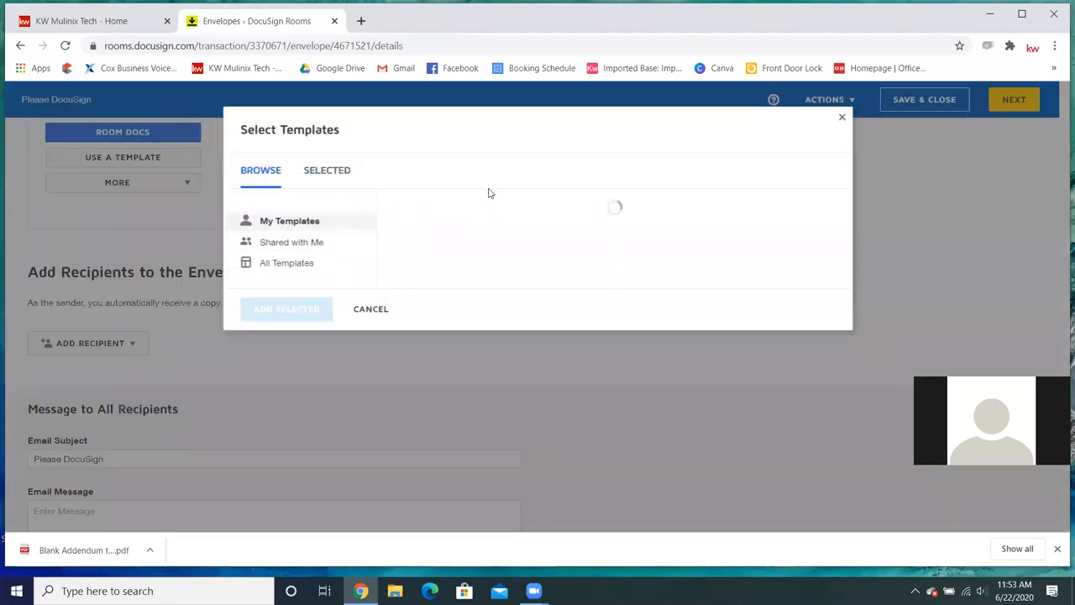
pyautogui.click(400, 301)
pyautogui.click(286, 459)
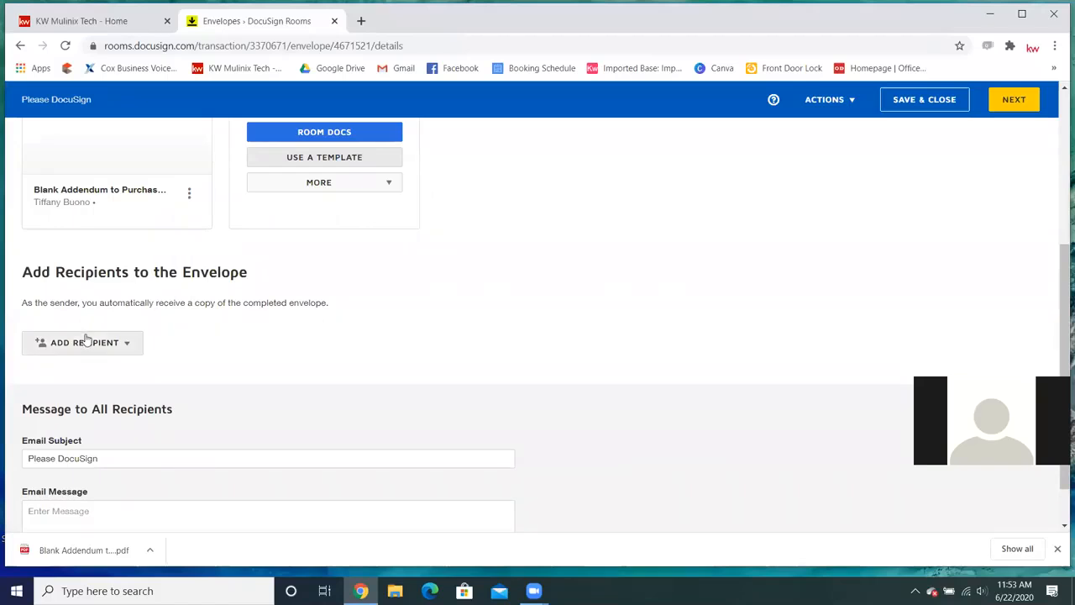
pyautogui.click(88, 341)
pyautogui.click(84, 372)
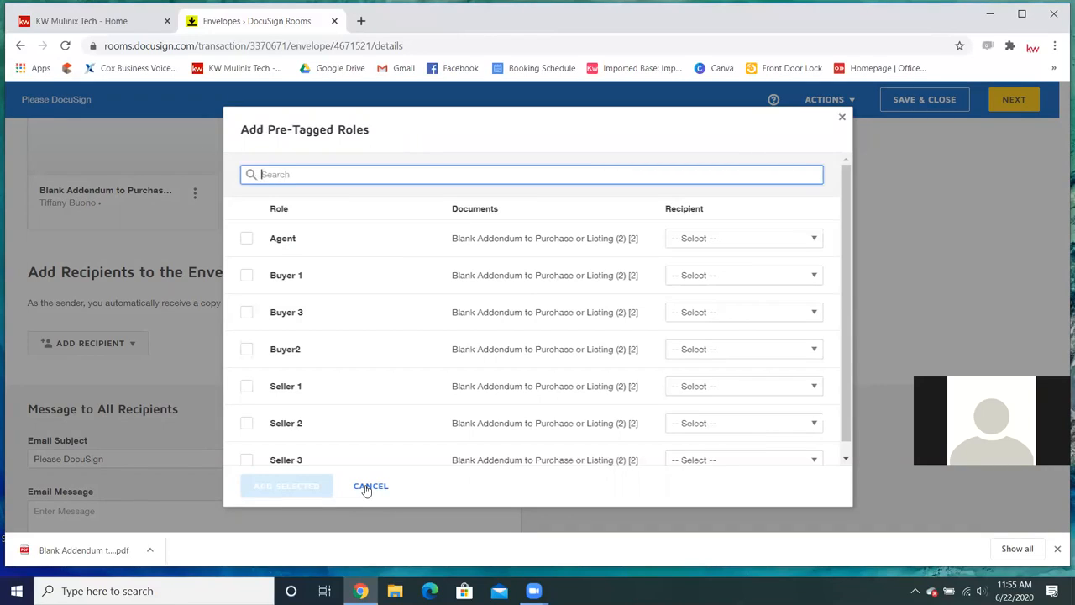
pyautogui.click(366, 490)
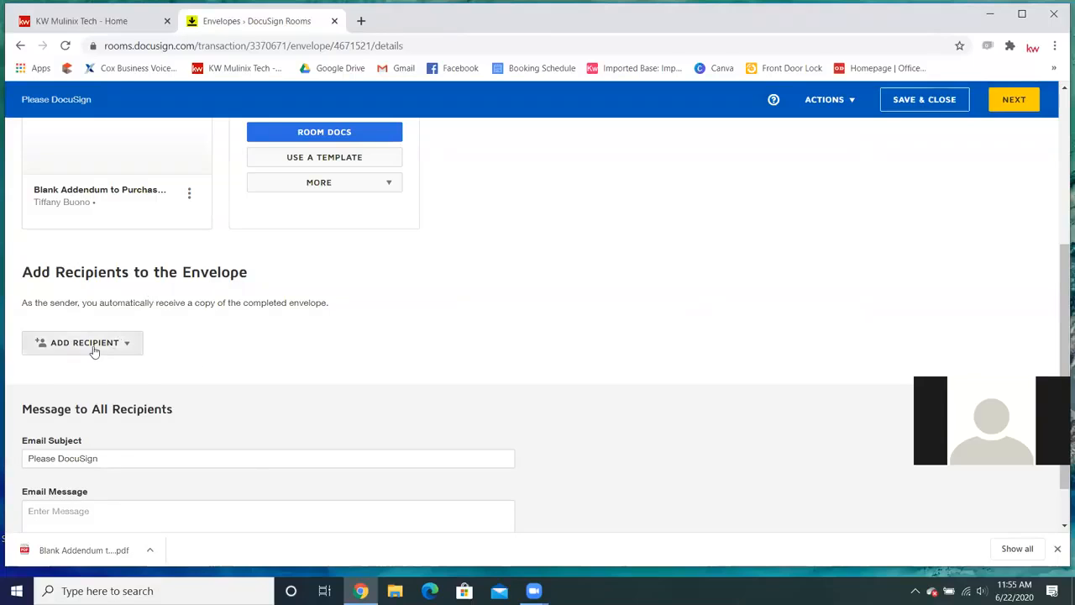
# Add the room participant with the Buyer 1 role as a recipient of the envelope.
pyautogui.click(94, 351)
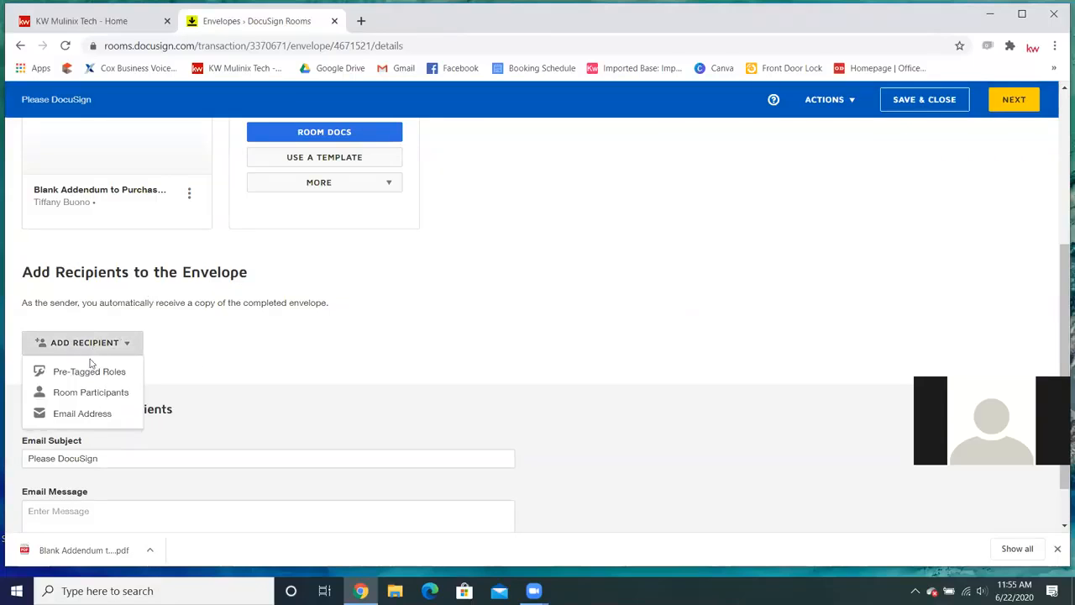
pyautogui.click(87, 393)
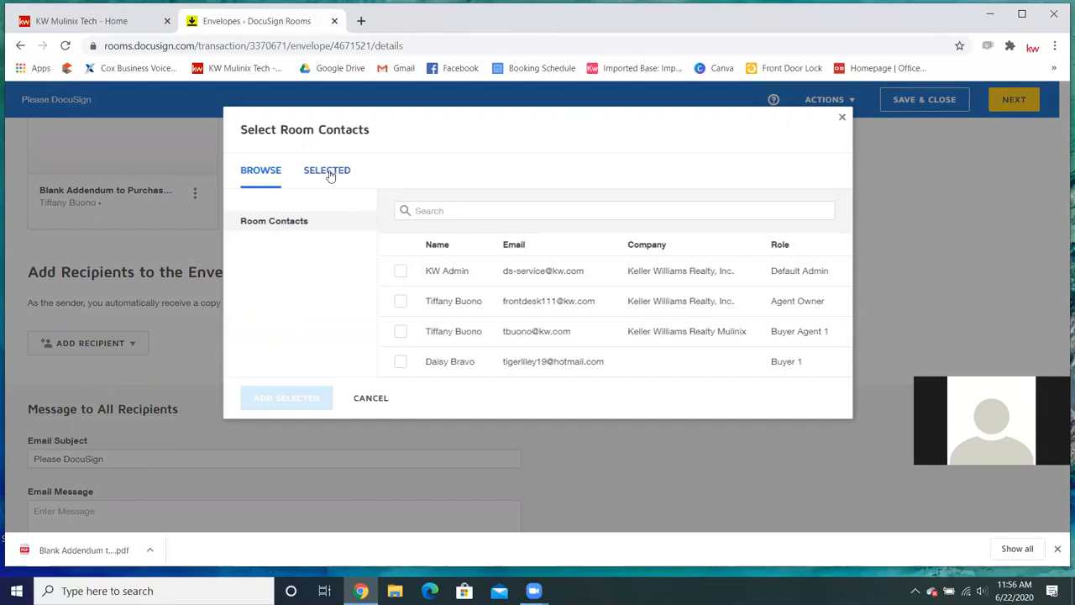
pyautogui.click(459, 209)
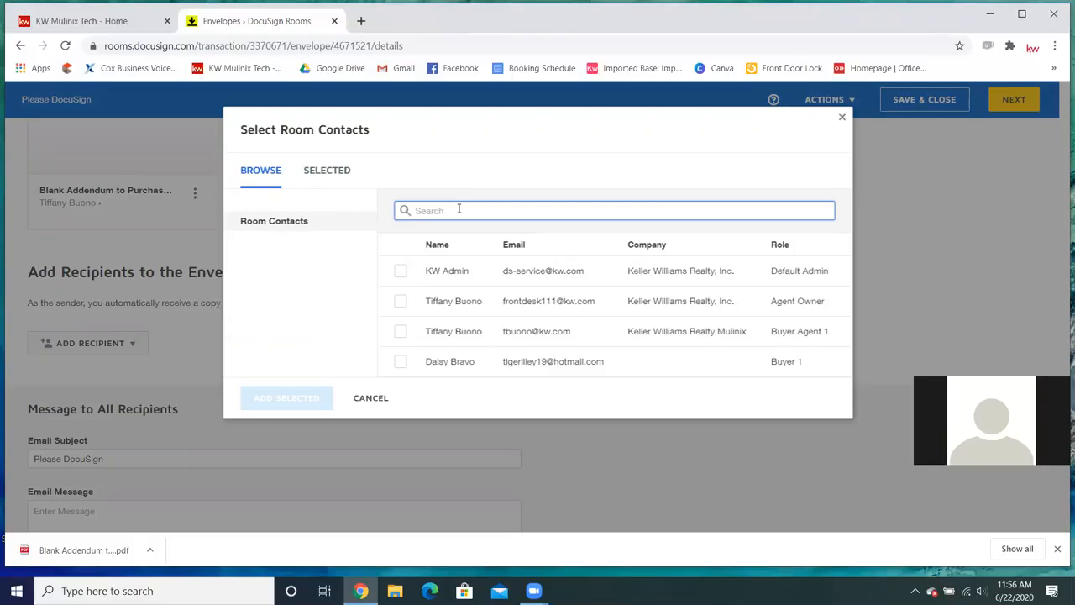
pyautogui.click(447, 368)
pyautogui.click(402, 364)
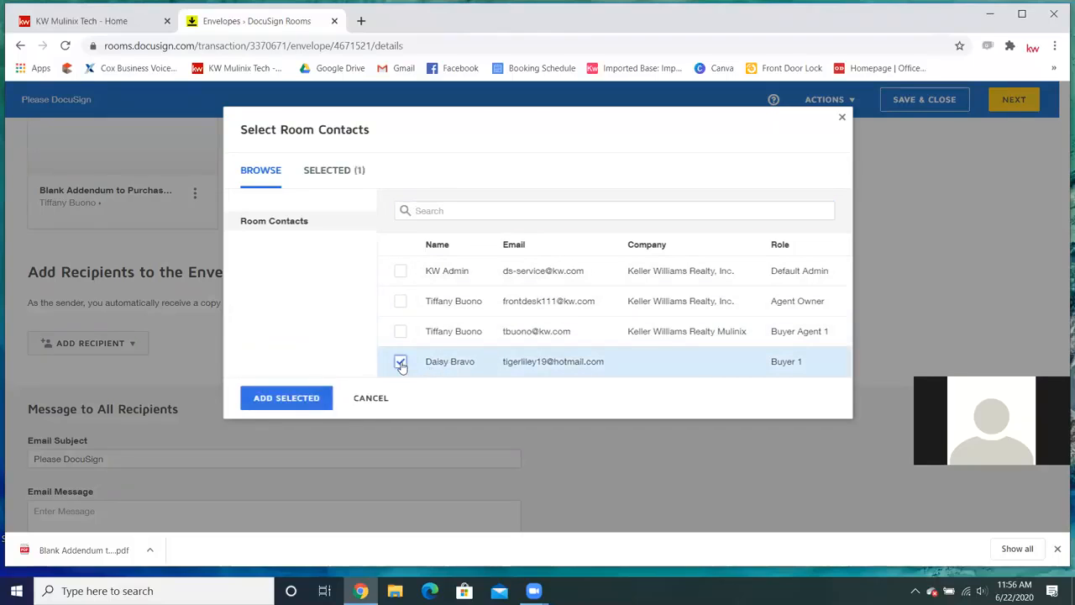
pyautogui.click(283, 400)
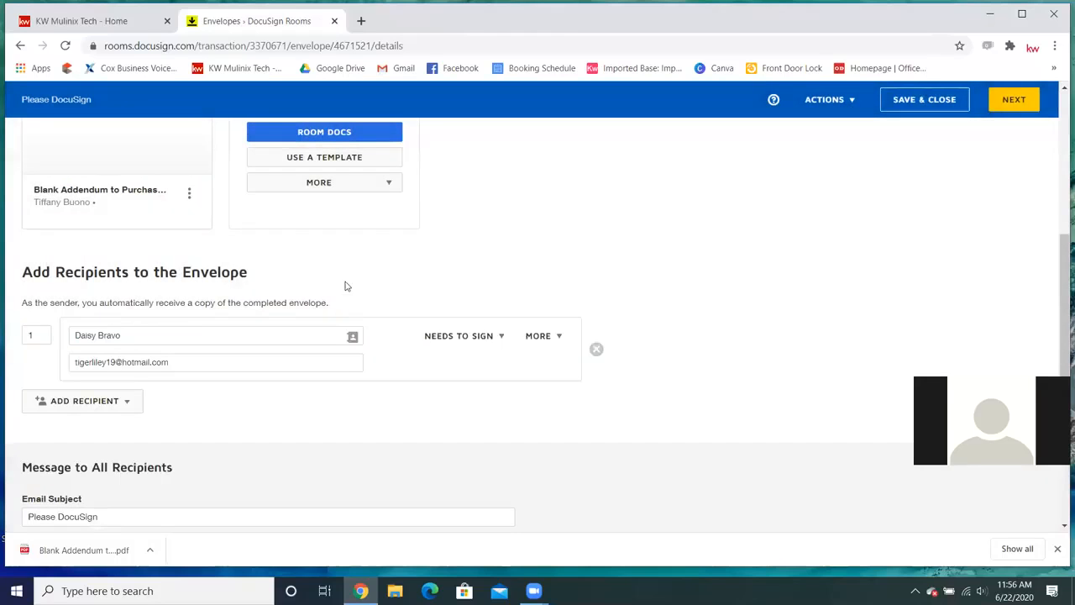
pyautogui.click(446, 336)
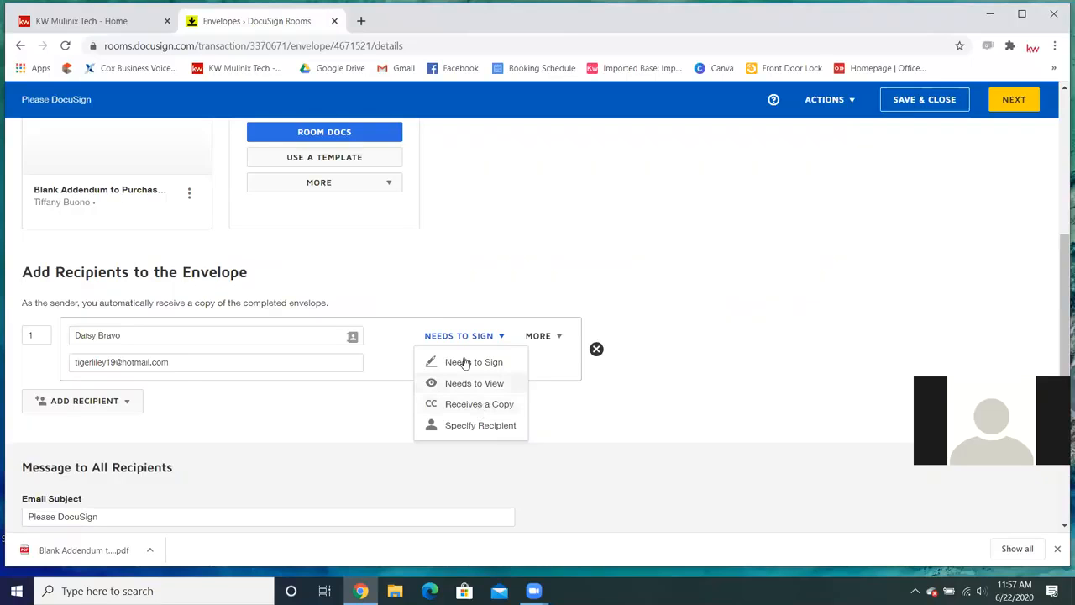
pyautogui.click(353, 336)
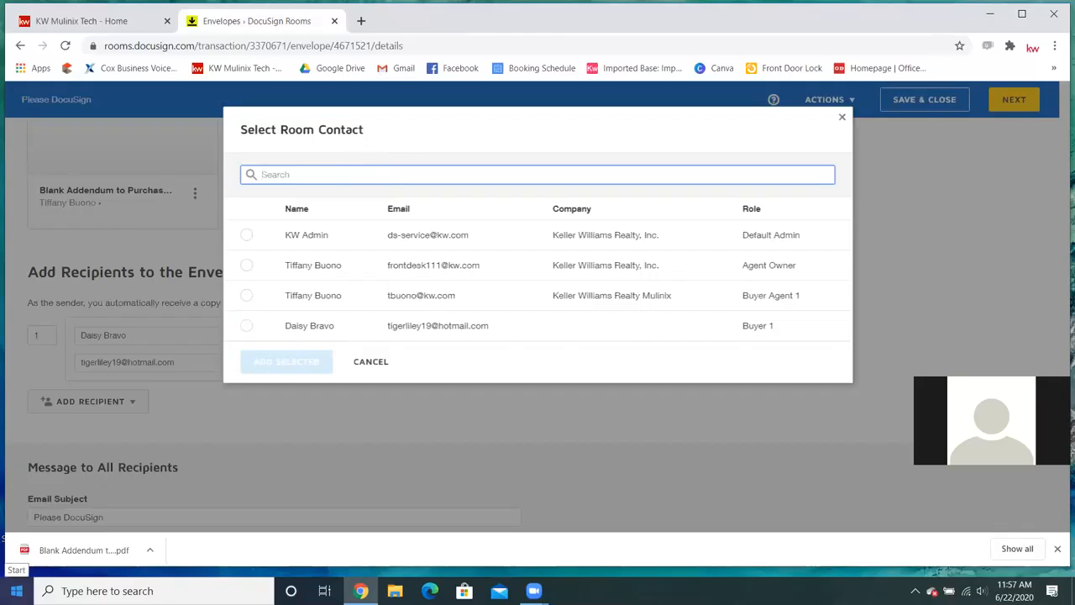
pyautogui.click(16, 590)
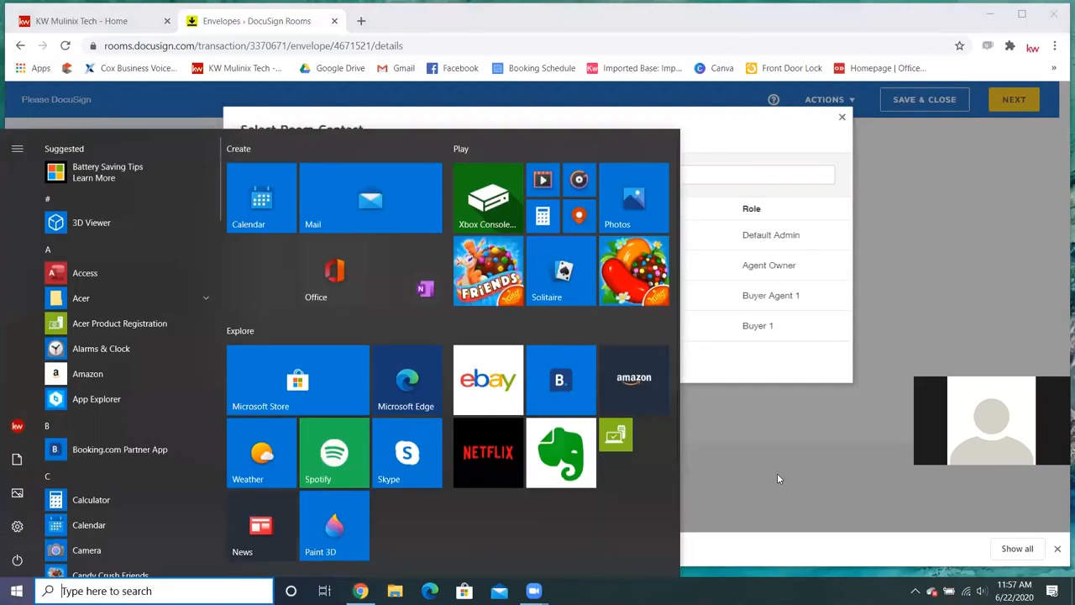
# Search the room contacts for the first recipient by a contact's first name, clear the search and cancel the selection.
pyautogui.click(776, 474)
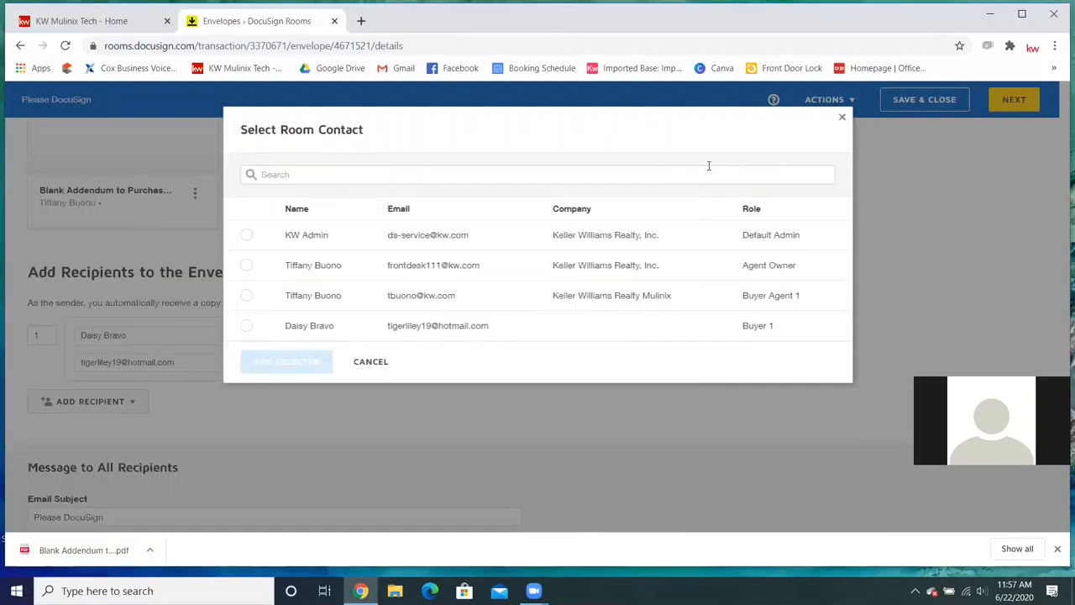
pyautogui.click(614, 170)
pyautogui.write('kell')
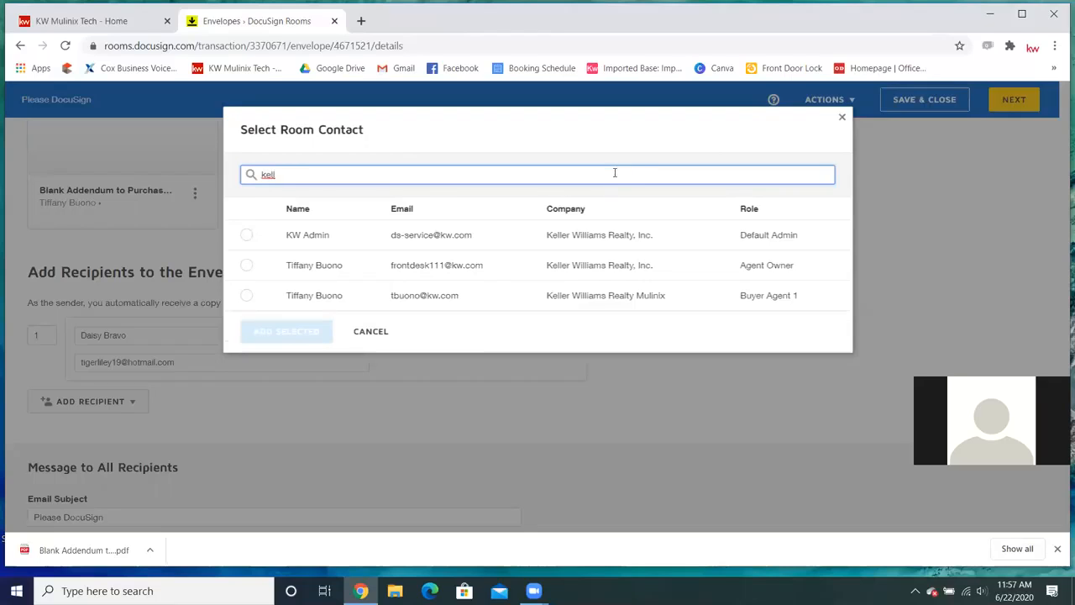
pyautogui.write('i')
pyautogui.press('BackSpace')
pyautogui.press('BackSpace')
pyautogui.press('BackSpace')
pyautogui.press('BackSpace')
pyautogui.press('BackSpace')
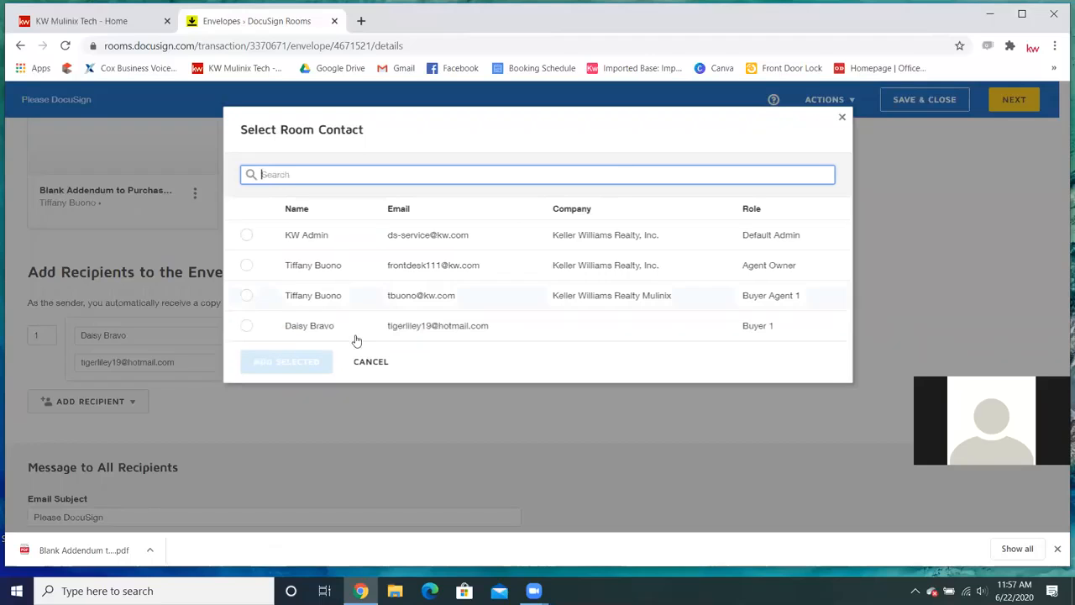
pyautogui.click(358, 368)
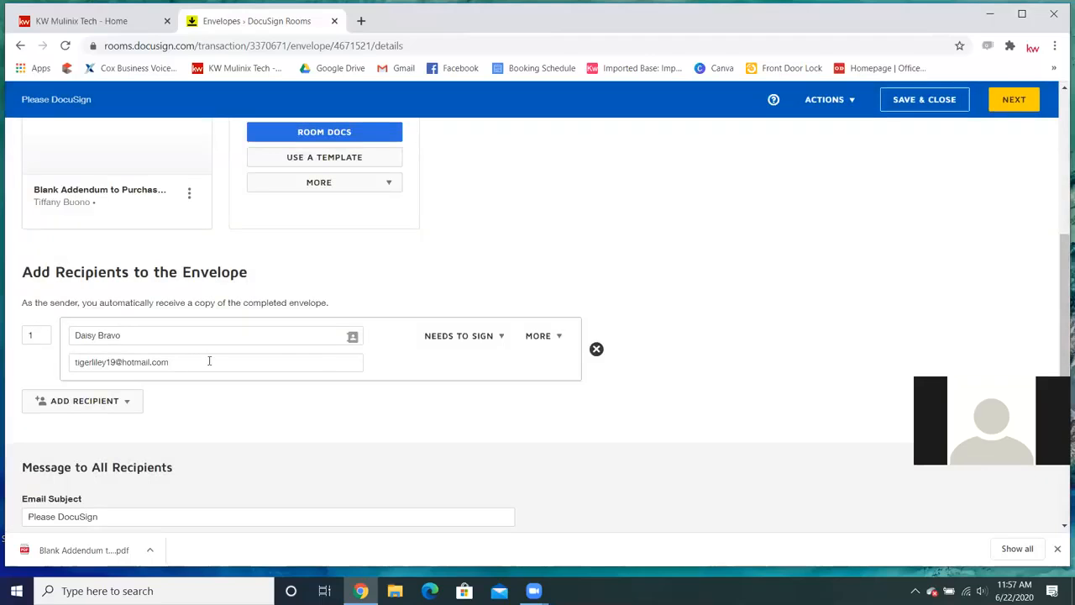
# Search the room participants by first name for another recipient, clear the search and cancel adding one.
pyautogui.click(81, 401)
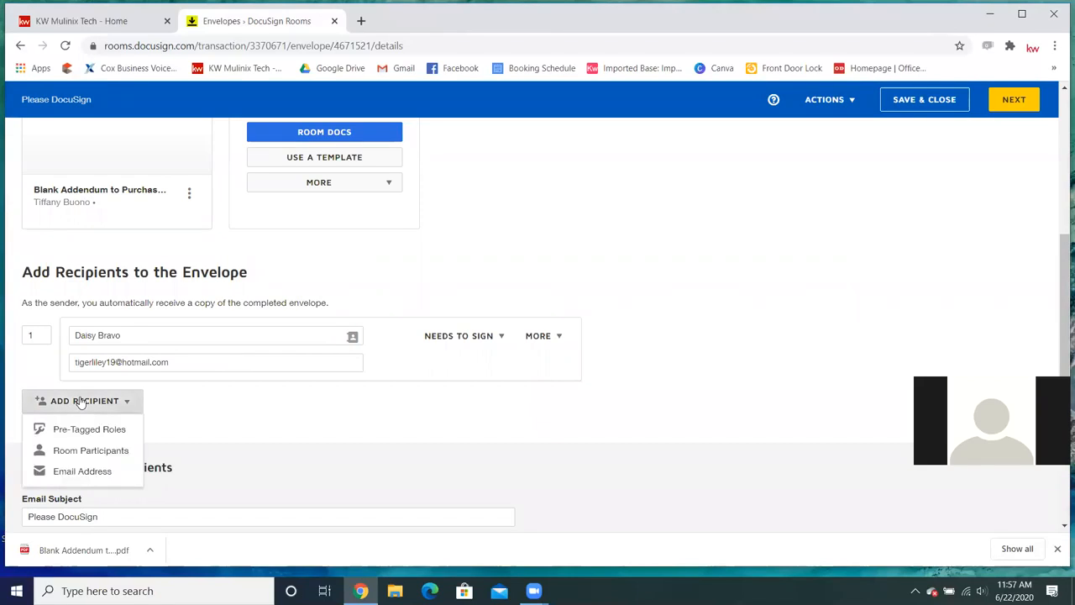
pyautogui.click(106, 454)
pyautogui.click(453, 209)
pyautogui.write('kell')
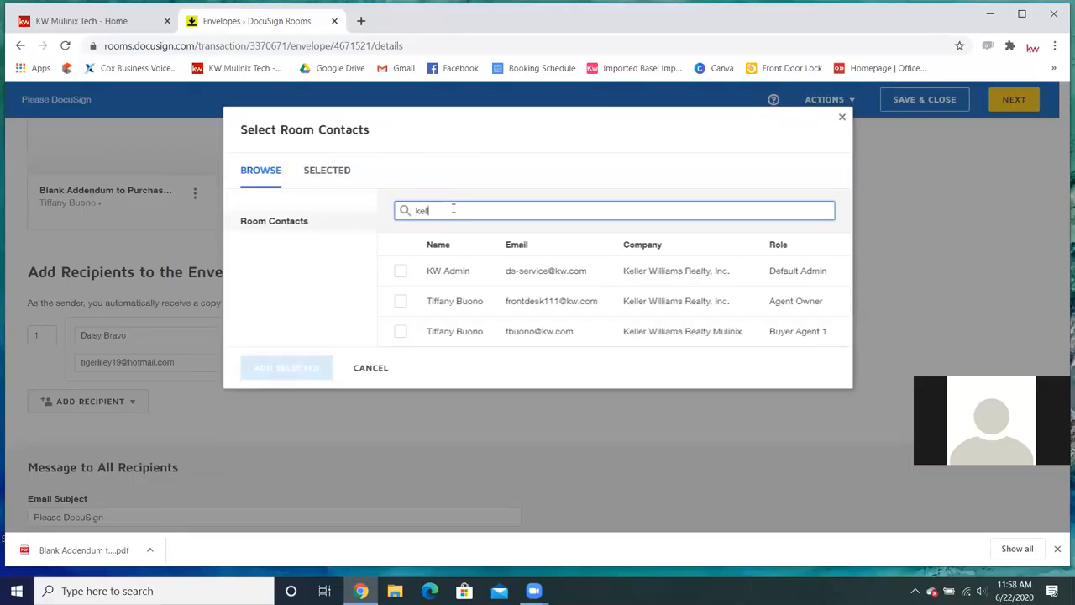
pyautogui.write('i')
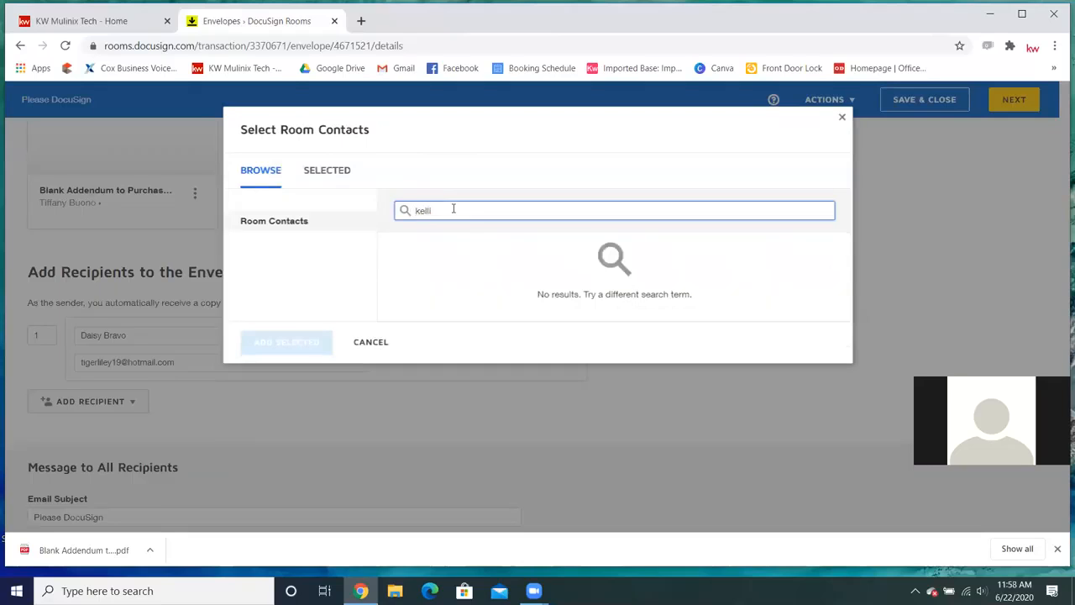
pyautogui.press('BackSpace')
pyautogui.press('BackSpace')
pyautogui.press('BackSpace')
pyautogui.press('BackSpace')
pyautogui.press('BackSpace')
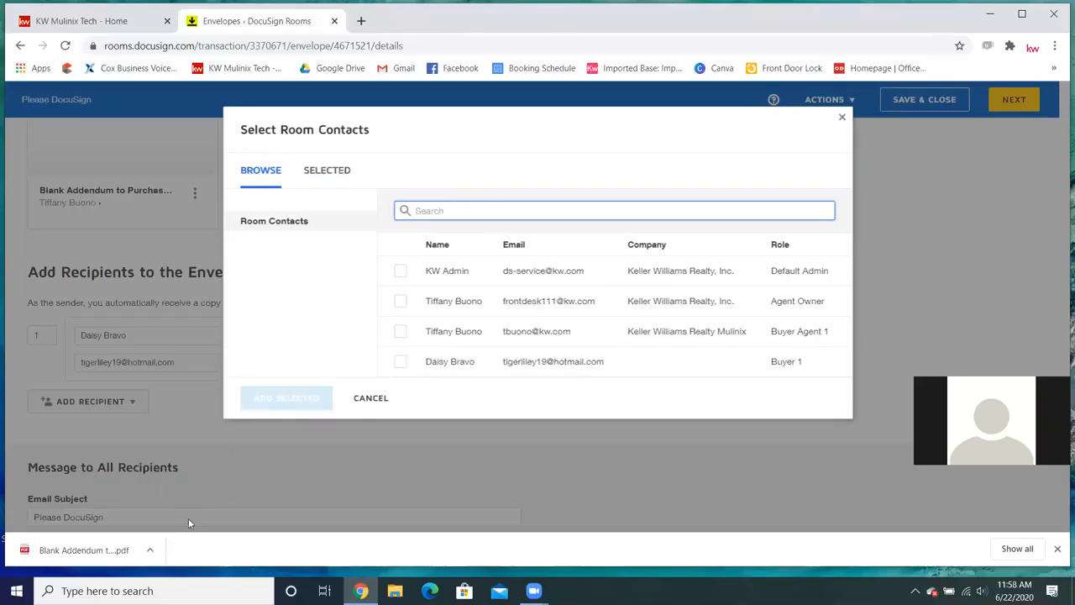
pyautogui.click(357, 399)
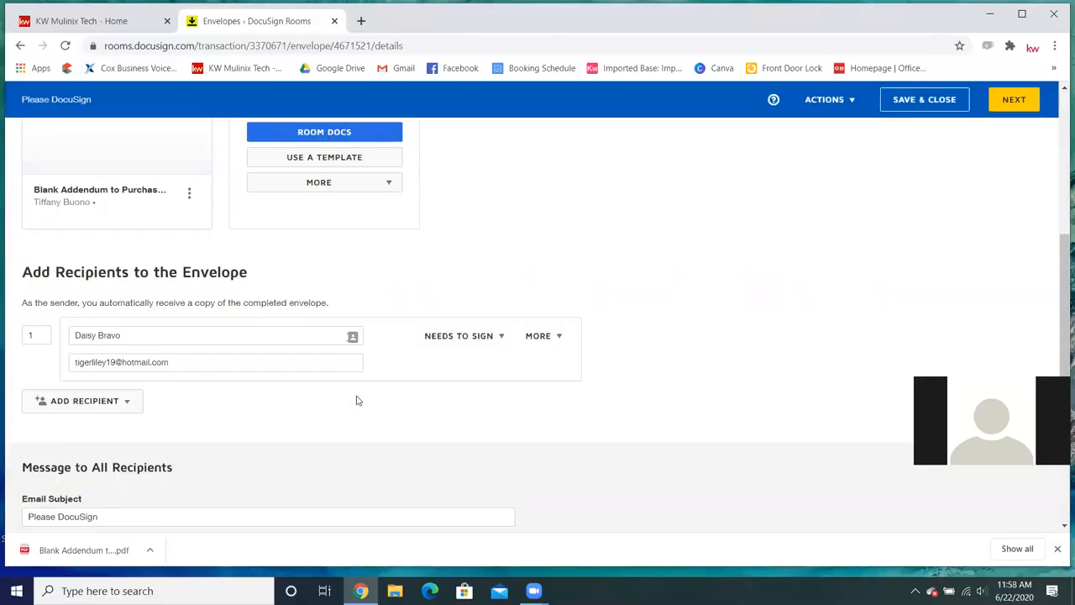
# Add a second recipient by email address, fill in the recipient's name and email, and set the action to Needs to View.
pyautogui.click(97, 407)
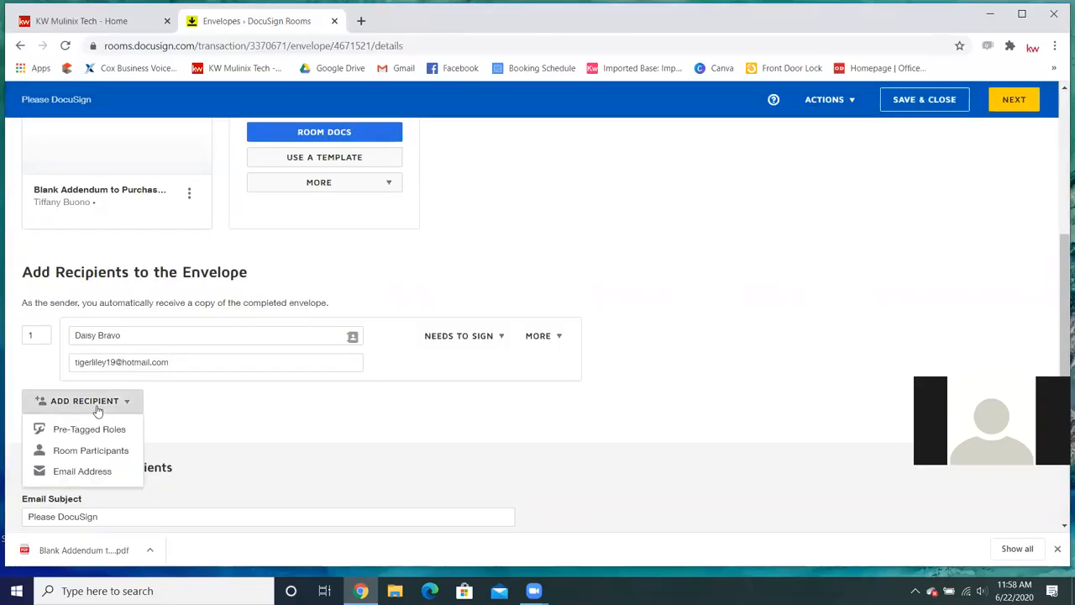
pyautogui.click(89, 472)
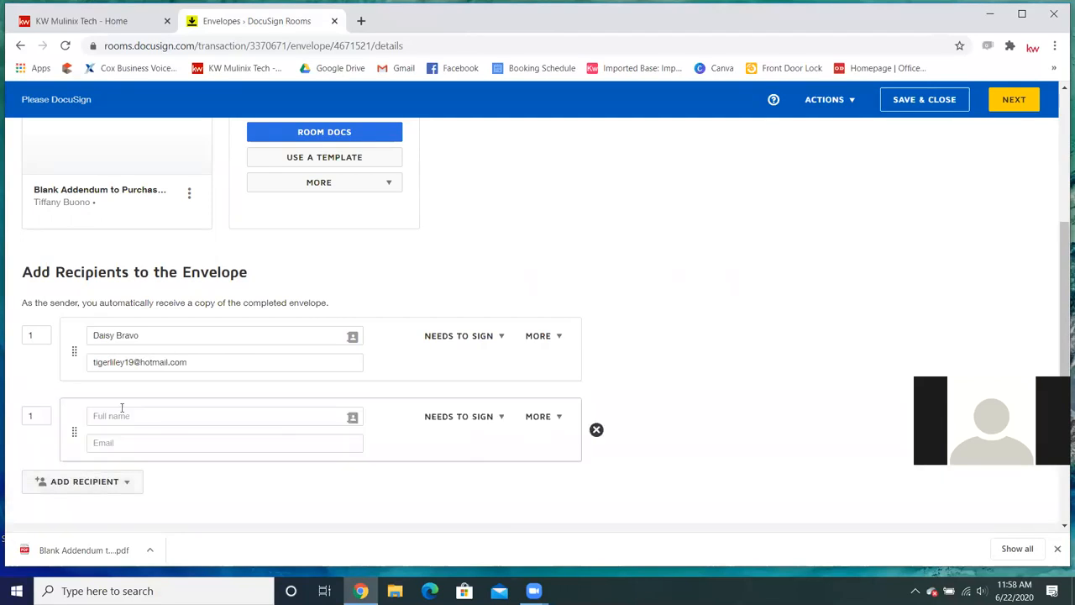
pyautogui.click(221, 416)
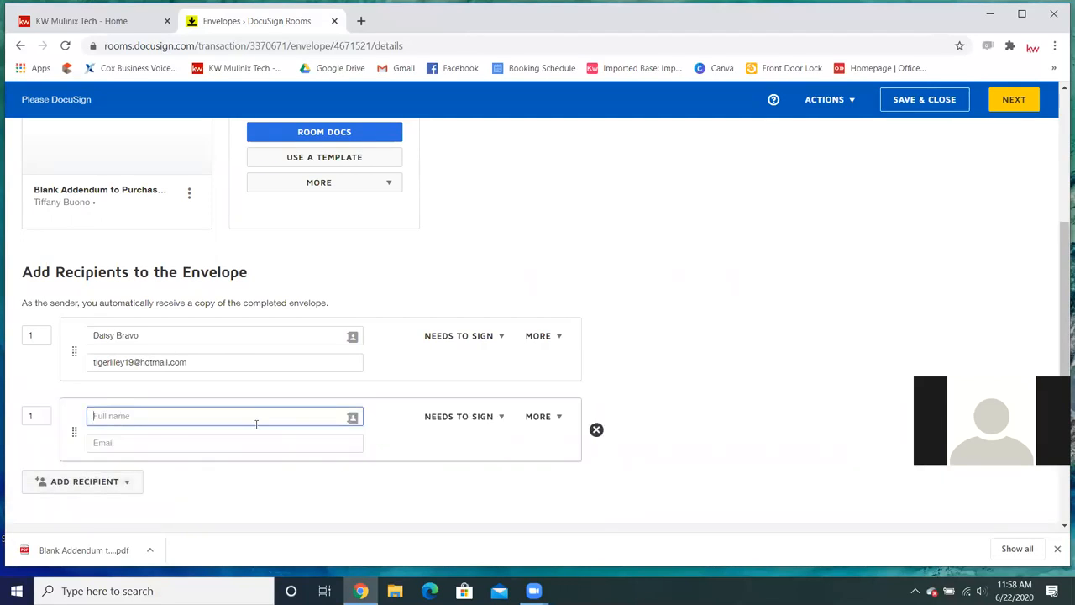
pyautogui.write('Jaye-Lynne')
pyautogui.click(239, 442)
pyautogui.click(204, 473)
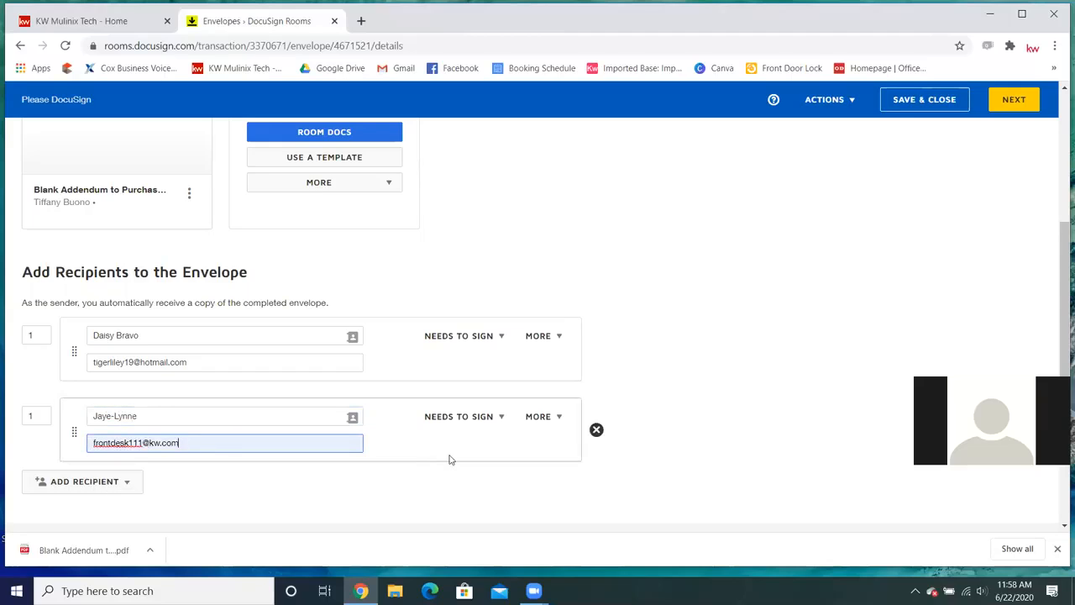
pyautogui.click(481, 417)
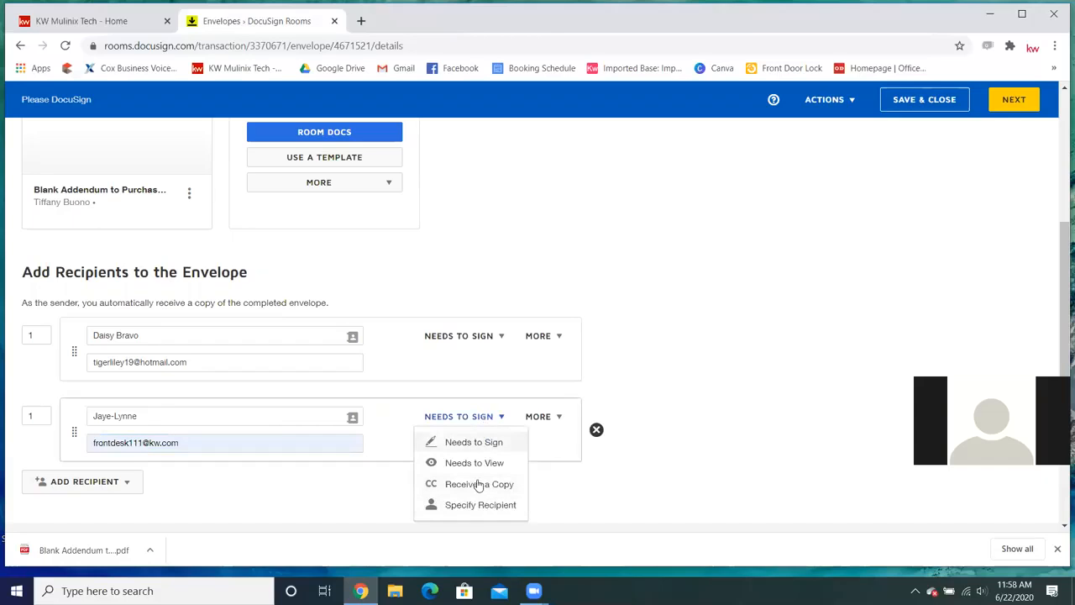
pyautogui.click(453, 463)
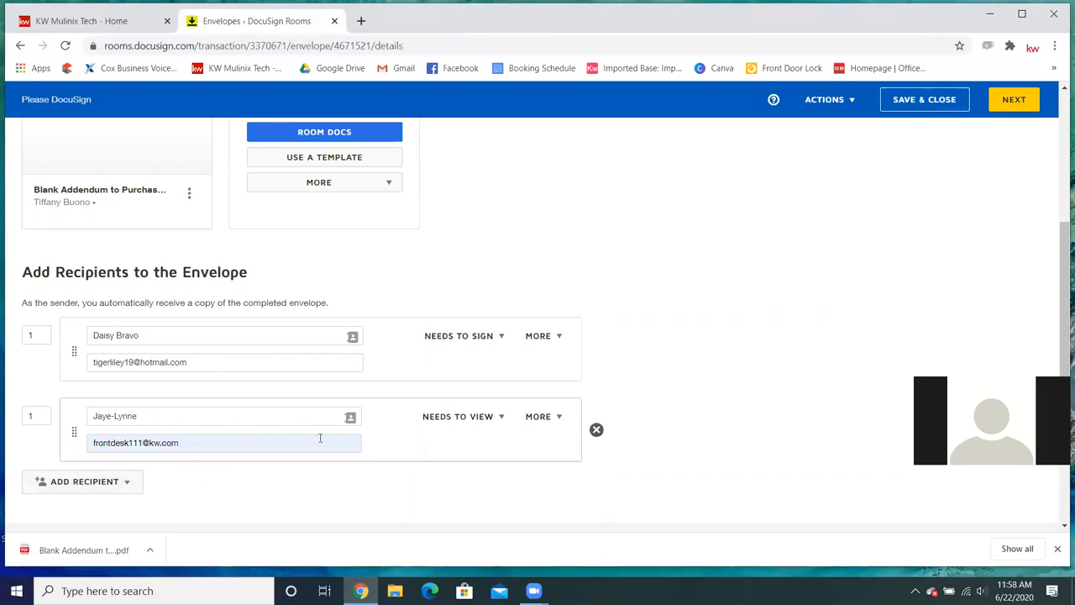
# Examine the ways to add a recipient and the second recipient's action choices and additional options.
pyautogui.click(97, 482)
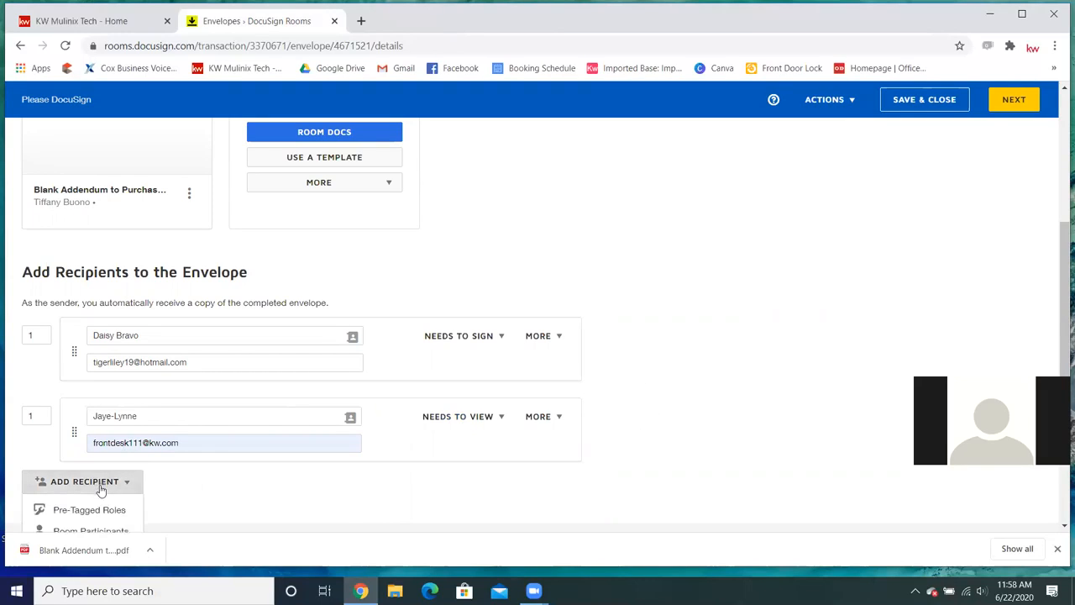
pyautogui.scroll(-2, 105, 470)
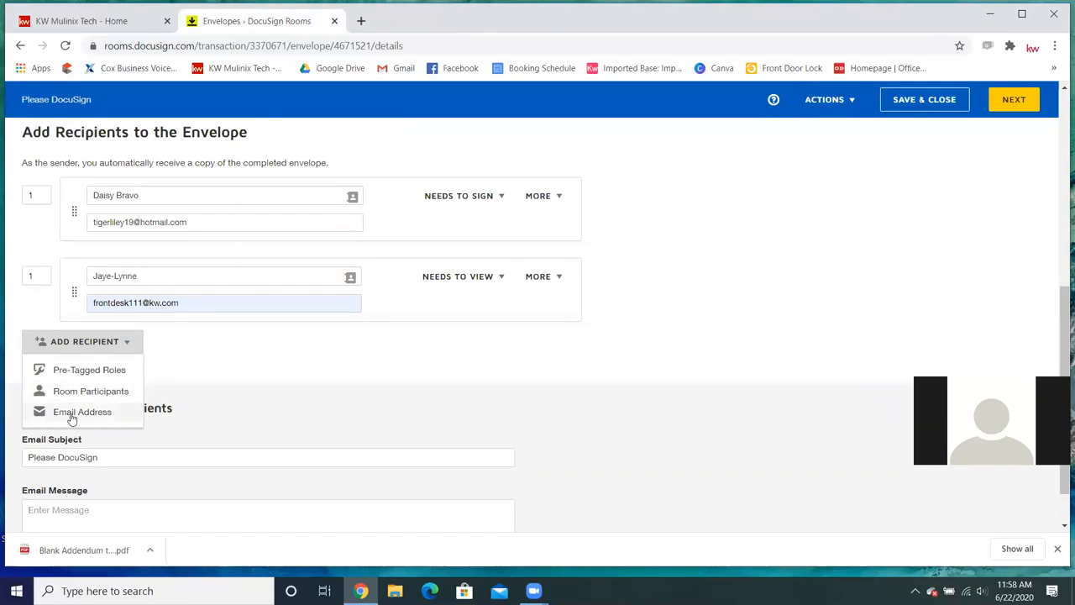
pyautogui.click(473, 281)
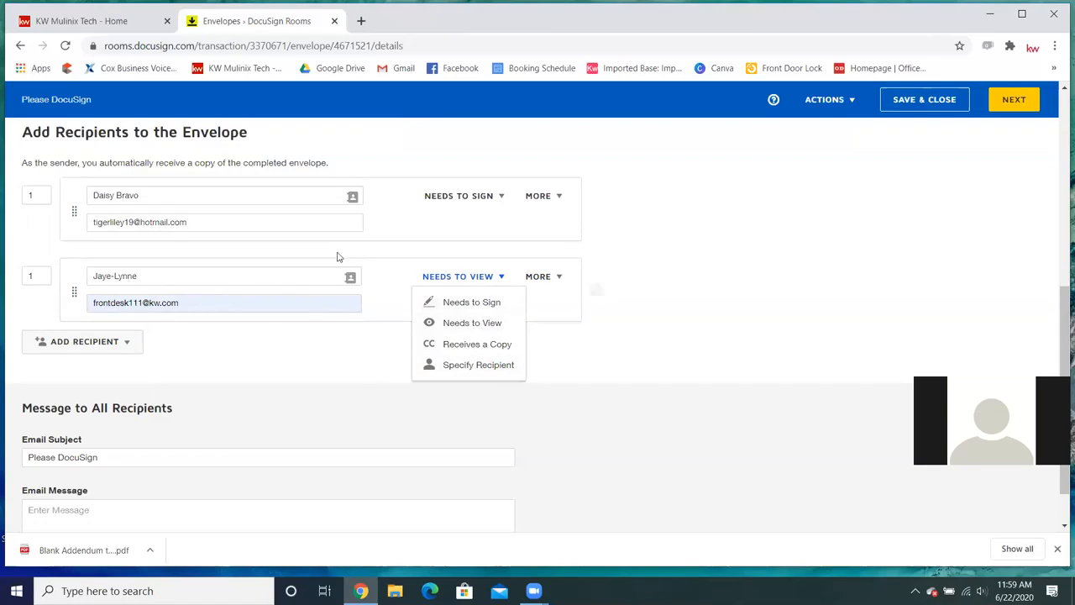
pyautogui.click(659, 228)
pyautogui.click(539, 276)
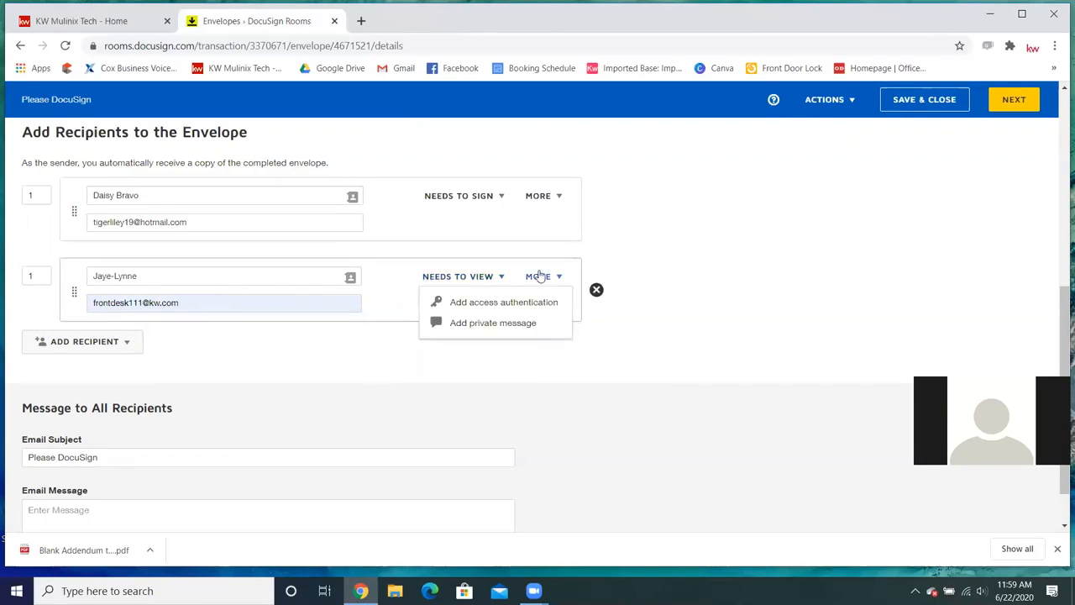
pyautogui.click(661, 205)
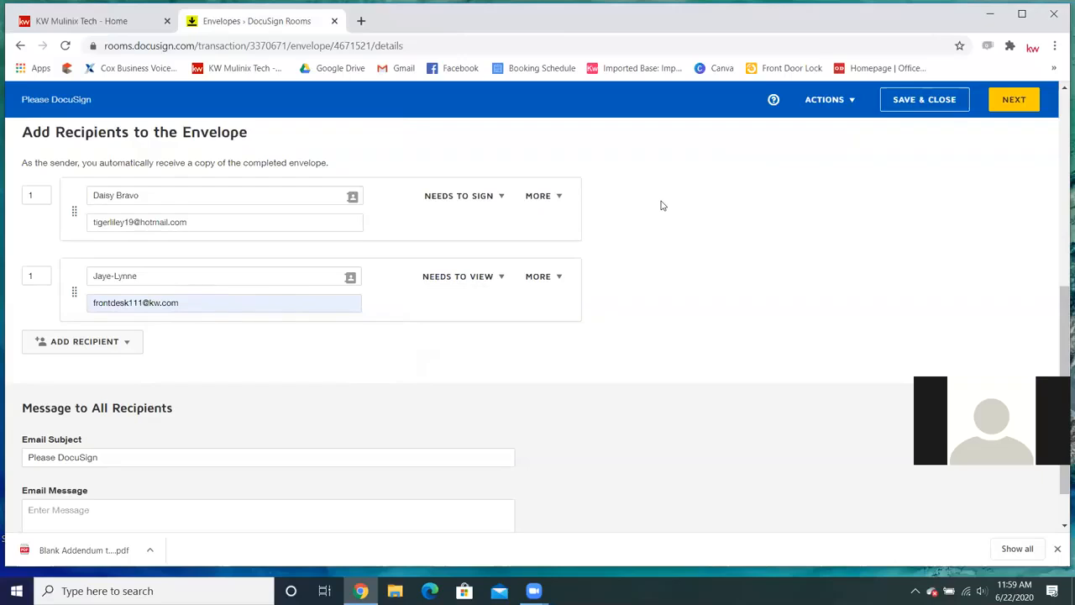
# Check the room participants available as recipients without adding any, and save and close the envelope.
pyautogui.click(111, 349)
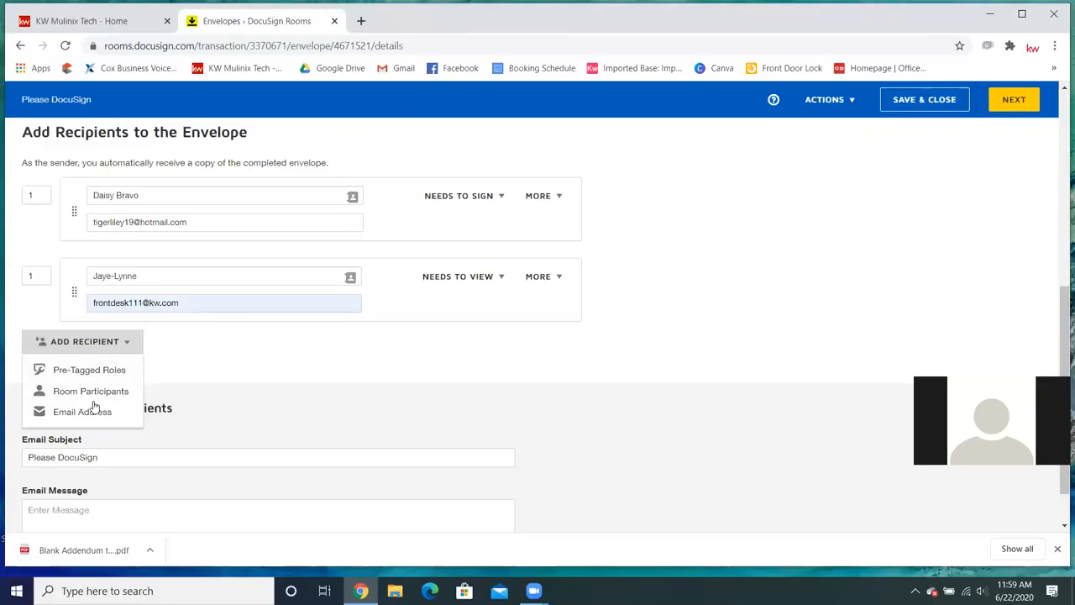
pyautogui.click(89, 391)
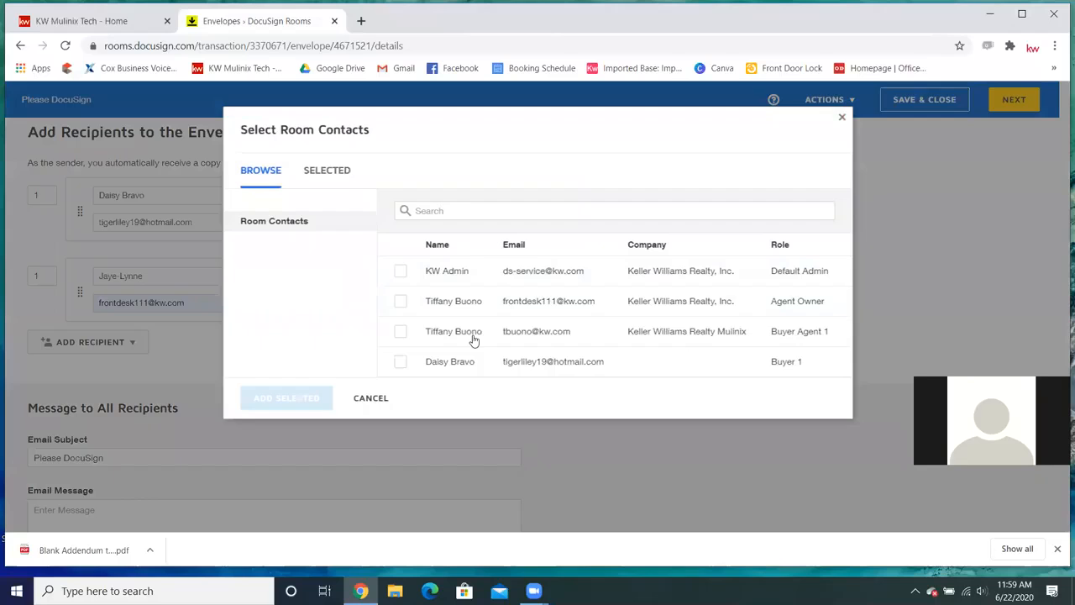
pyautogui.click(374, 400)
pyautogui.scroll(5, 212, 273)
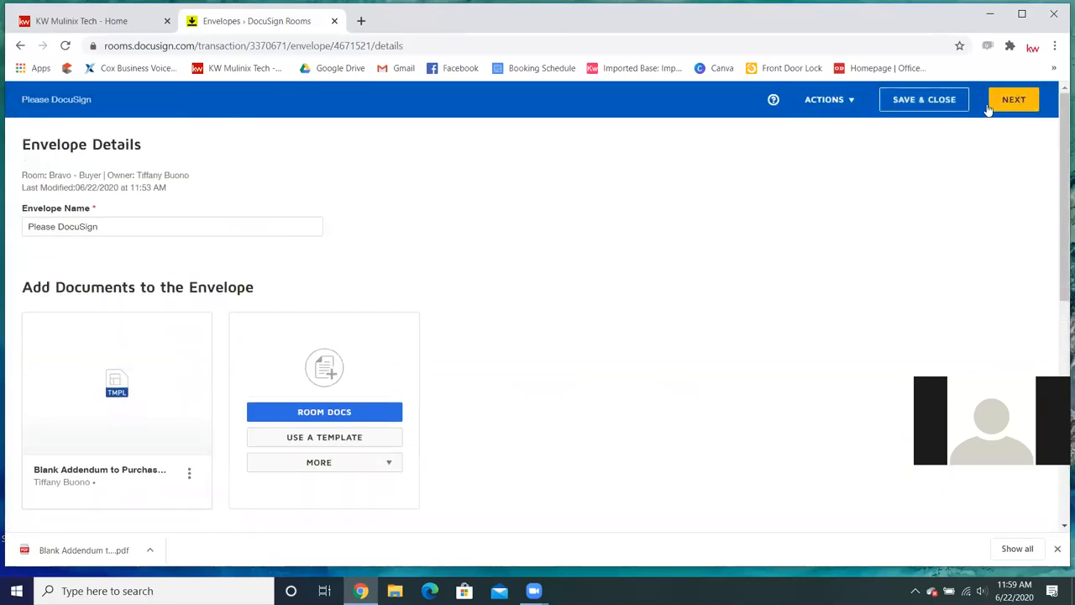
pyautogui.click(924, 102)
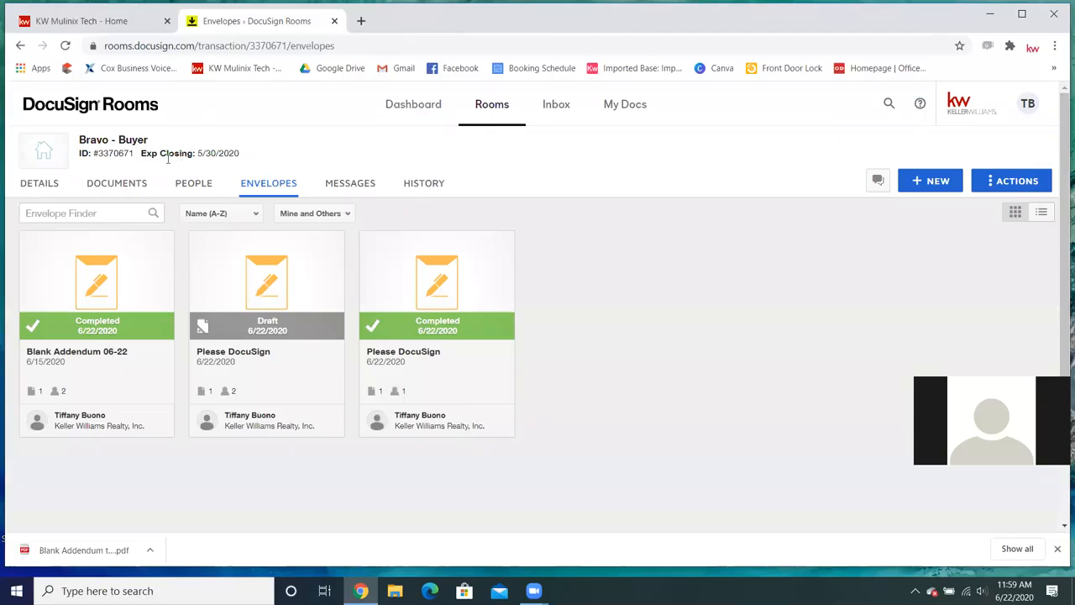
# Compare the room's People page with its Details page.
pyautogui.click(194, 180)
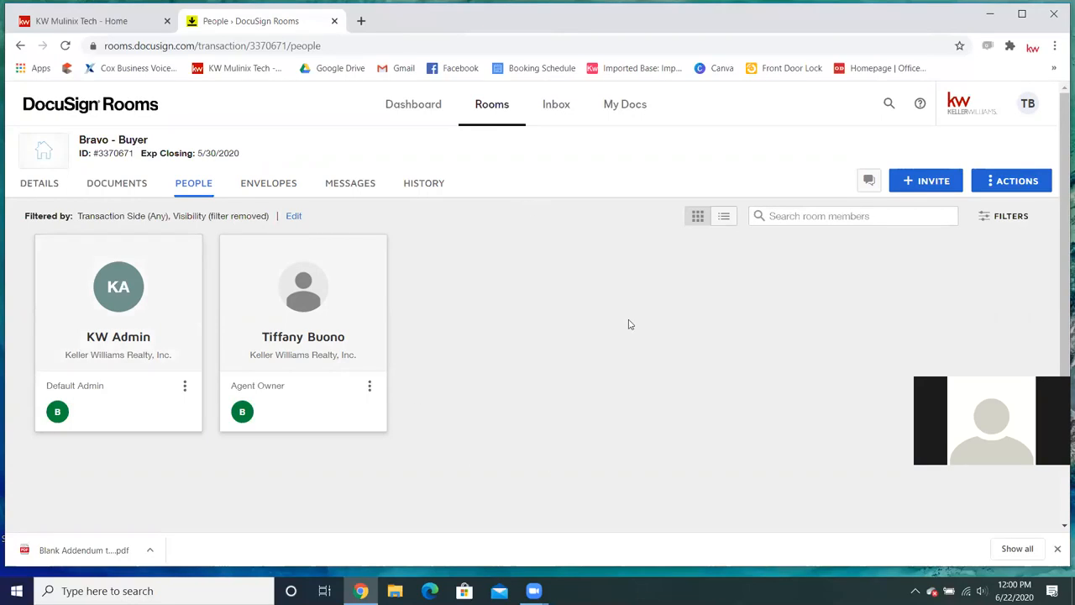
pyautogui.click(29, 187)
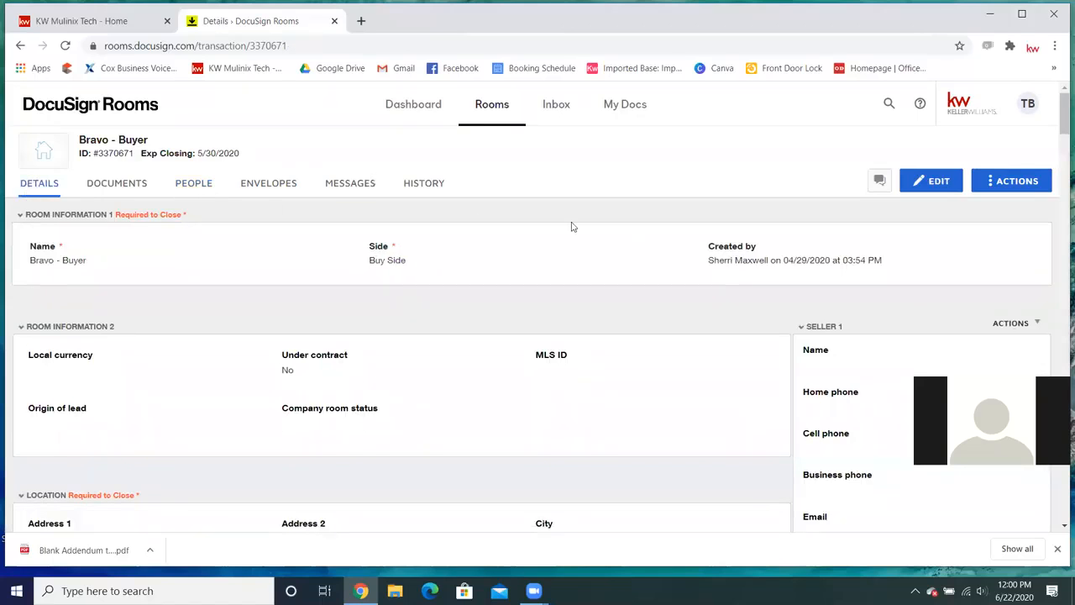
pyautogui.click(187, 190)
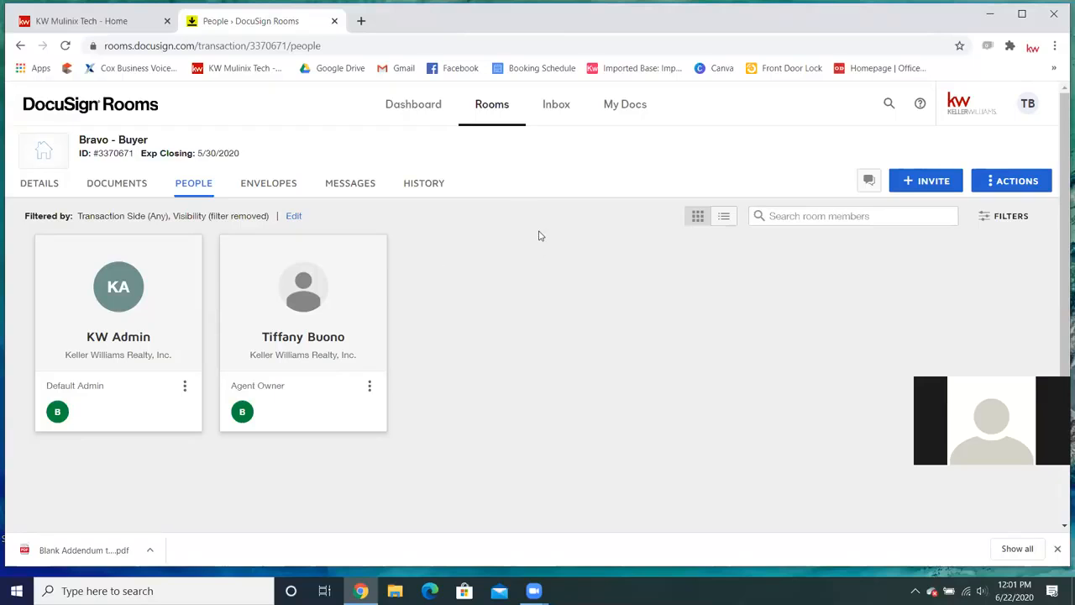
# Examine the room's details, including the Buyer 1 contact information and the seller, location and offer sections.
pyautogui.click(50, 191)
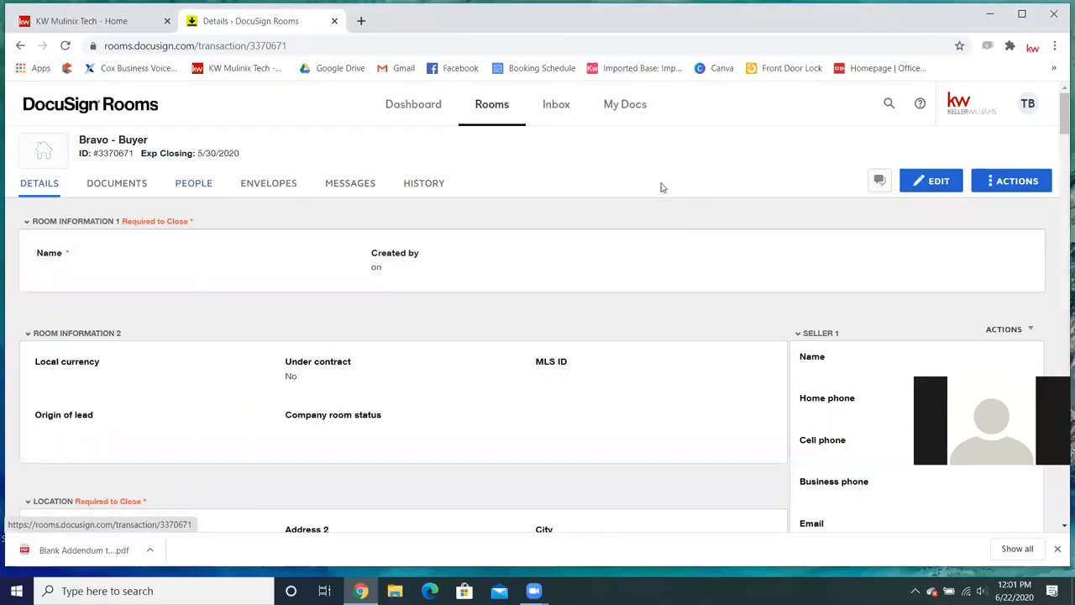
pyautogui.scroll(-4, 780, 247)
pyautogui.scroll(-10, 853, 255)
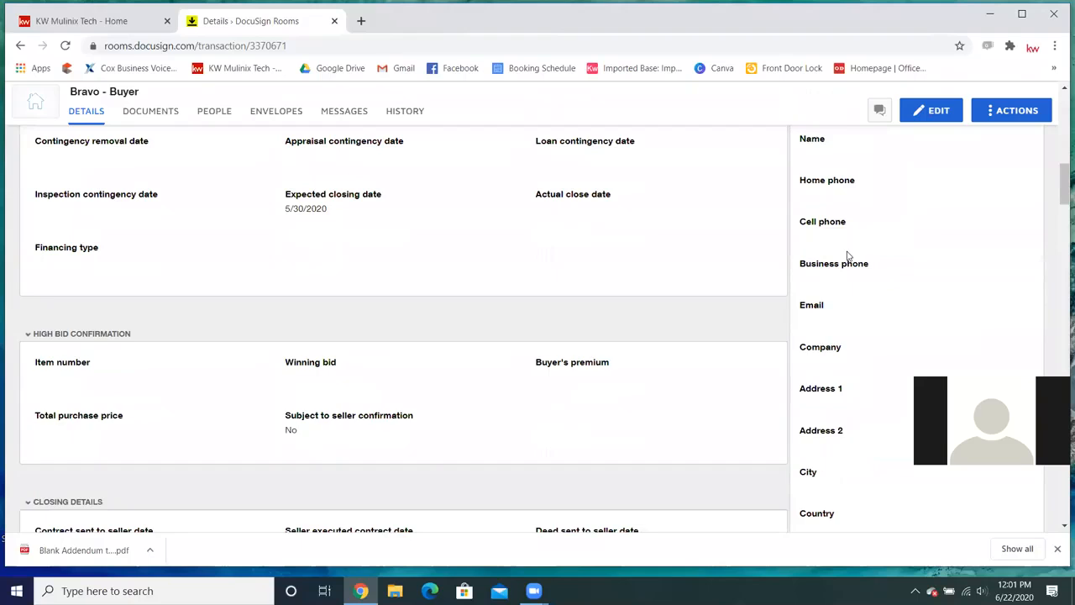
pyautogui.scroll(-10, 847, 255)
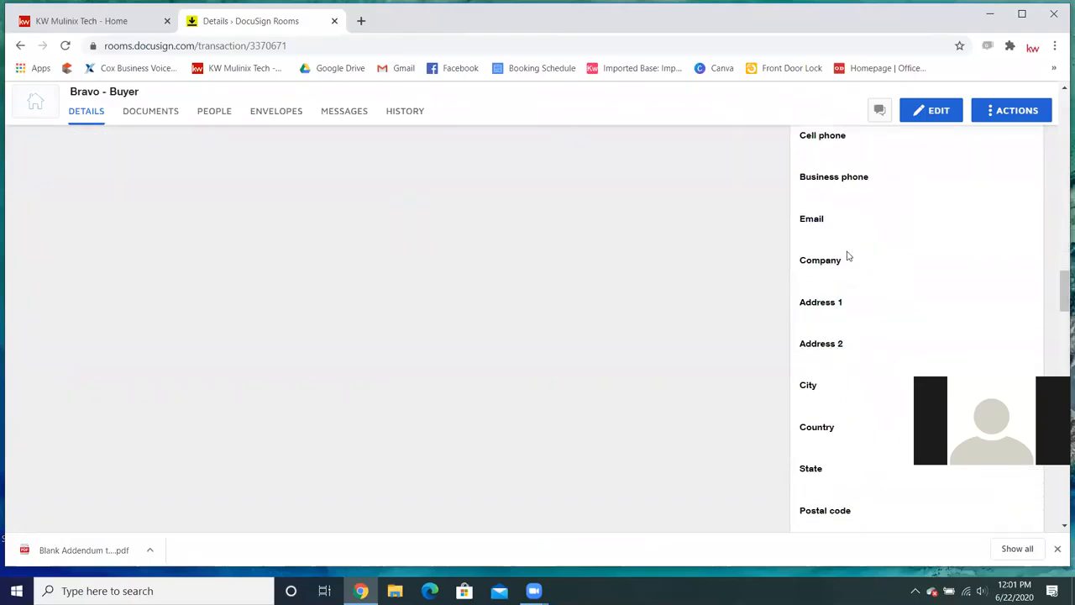
pyautogui.scroll(2, 846, 256)
pyautogui.scroll(-3, 846, 255)
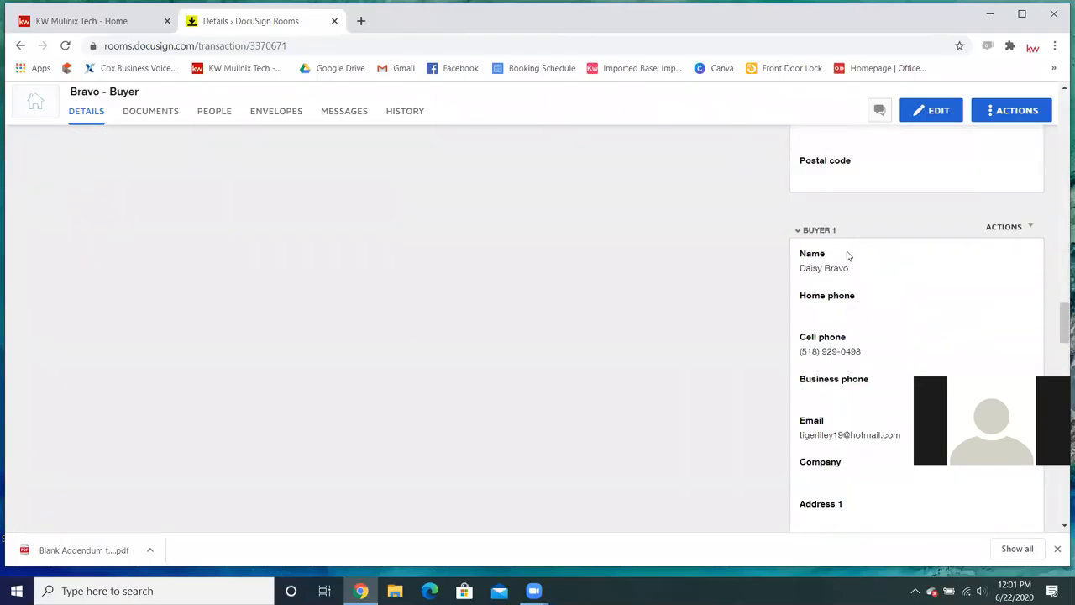
pyautogui.scroll(-3, 848, 302)
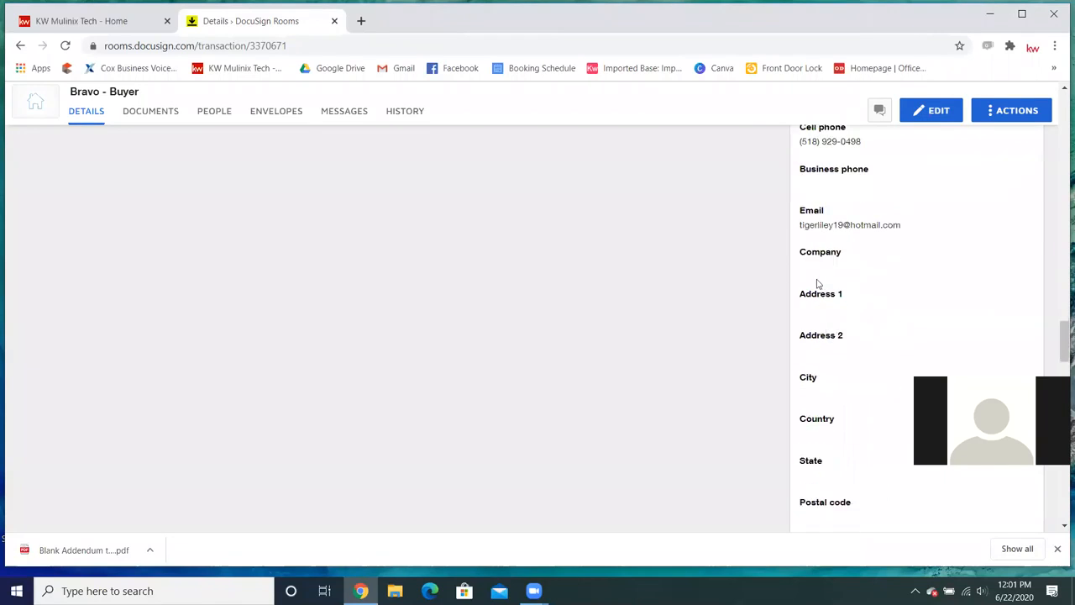
pyautogui.scroll(2, 826, 391)
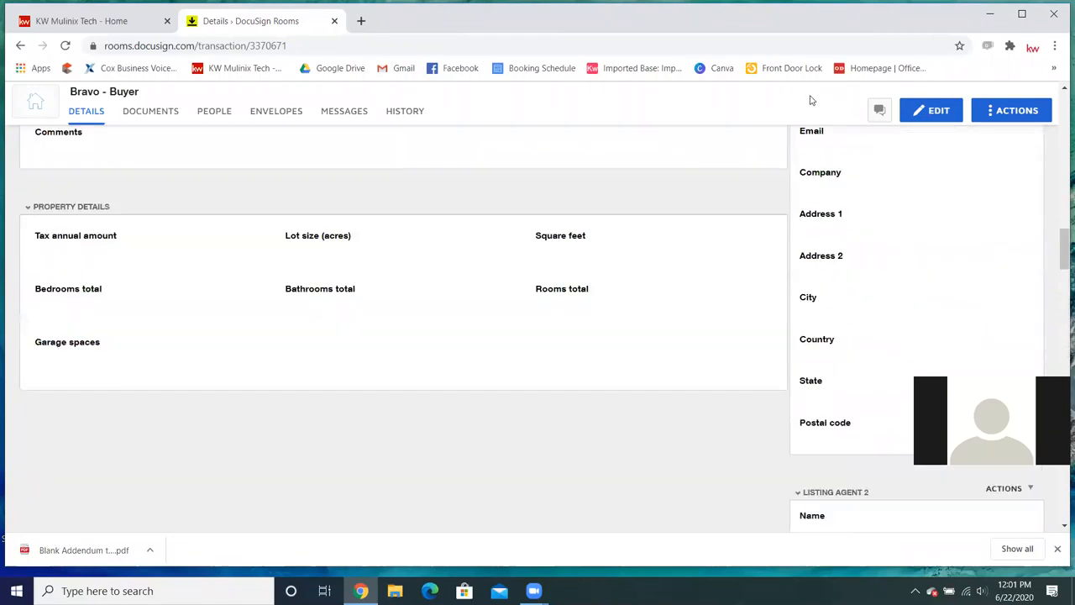
pyautogui.scroll(5, 875, 156)
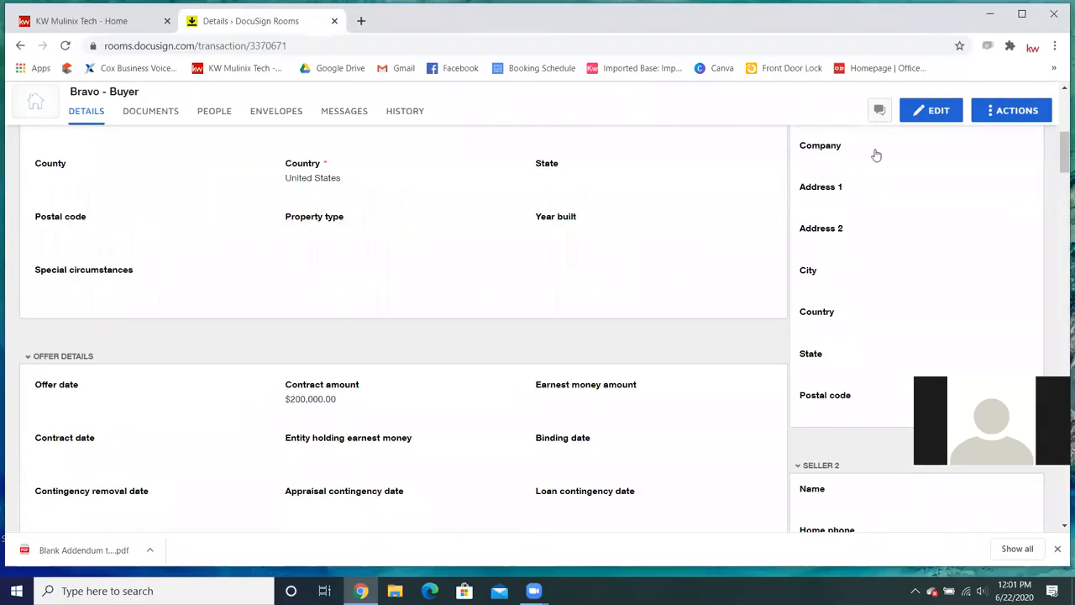
pyautogui.scroll(-4, 832, 286)
pyautogui.scroll(5, 832, 294)
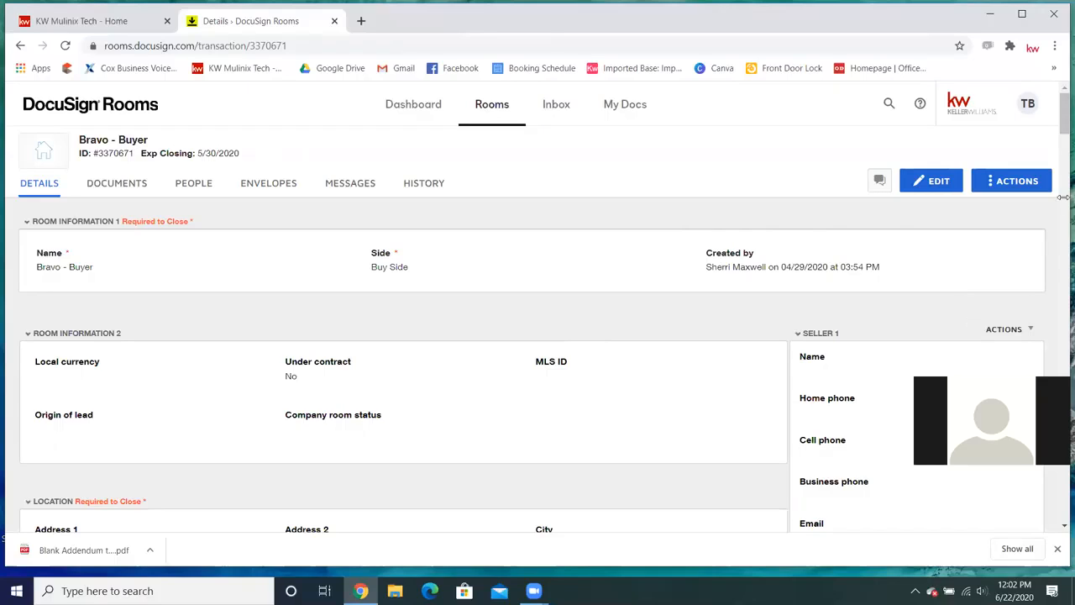
# Switch from DocuSign Rooms to DocuSign eSignature and open the list of personal templates.
pyautogui.click(990, 179)
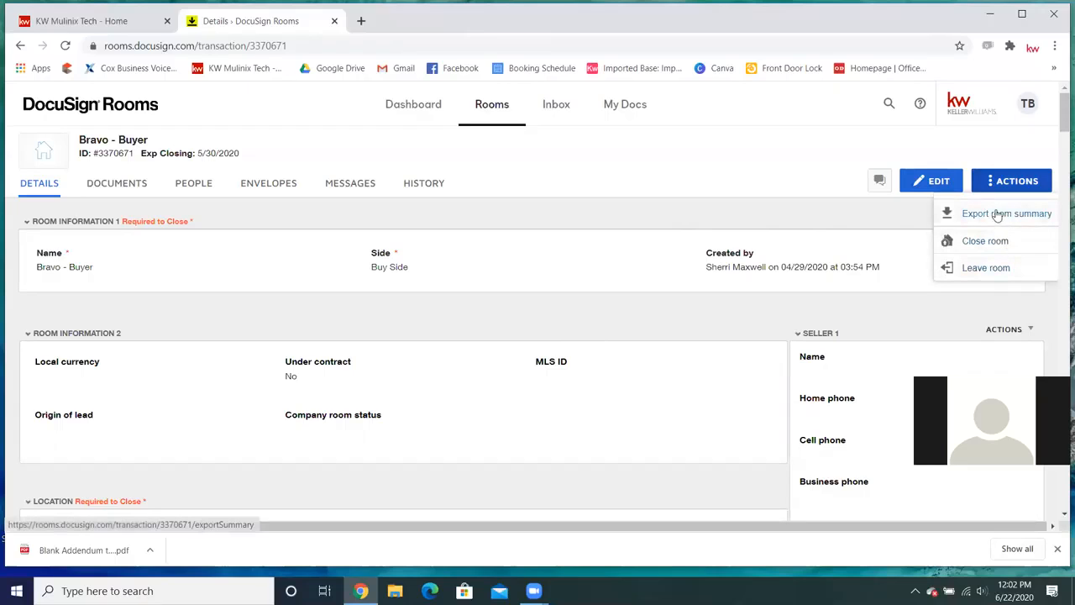
pyautogui.click(1027, 103)
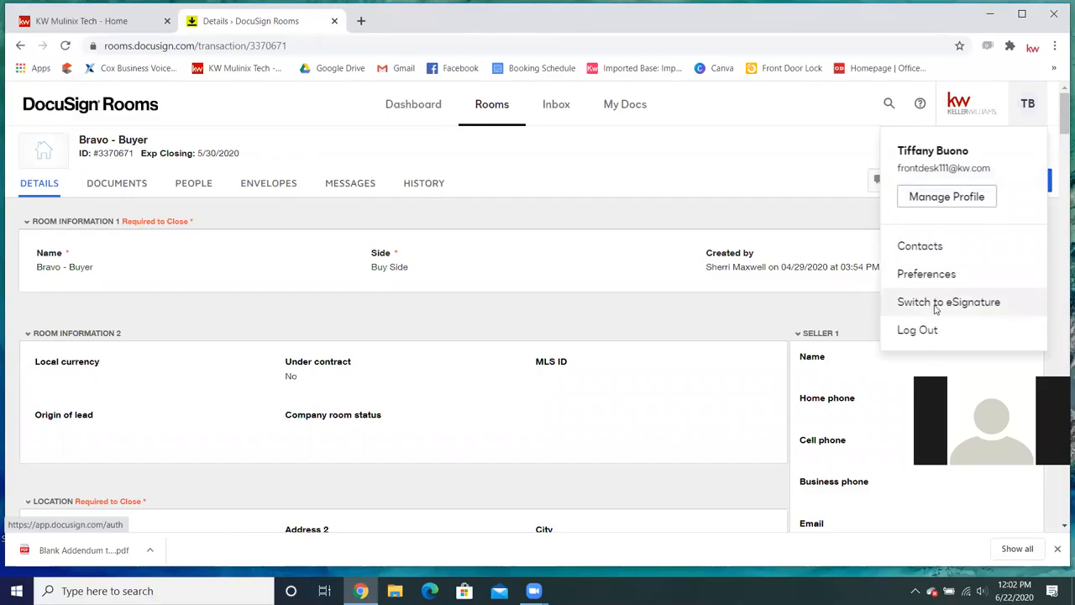
pyautogui.click(937, 304)
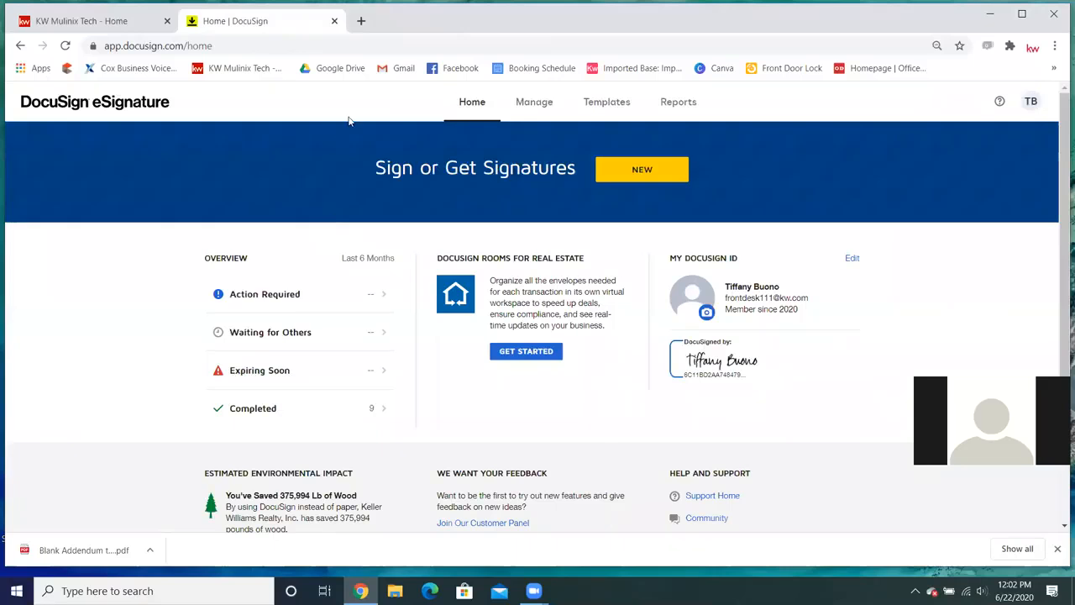
pyautogui.click(592, 102)
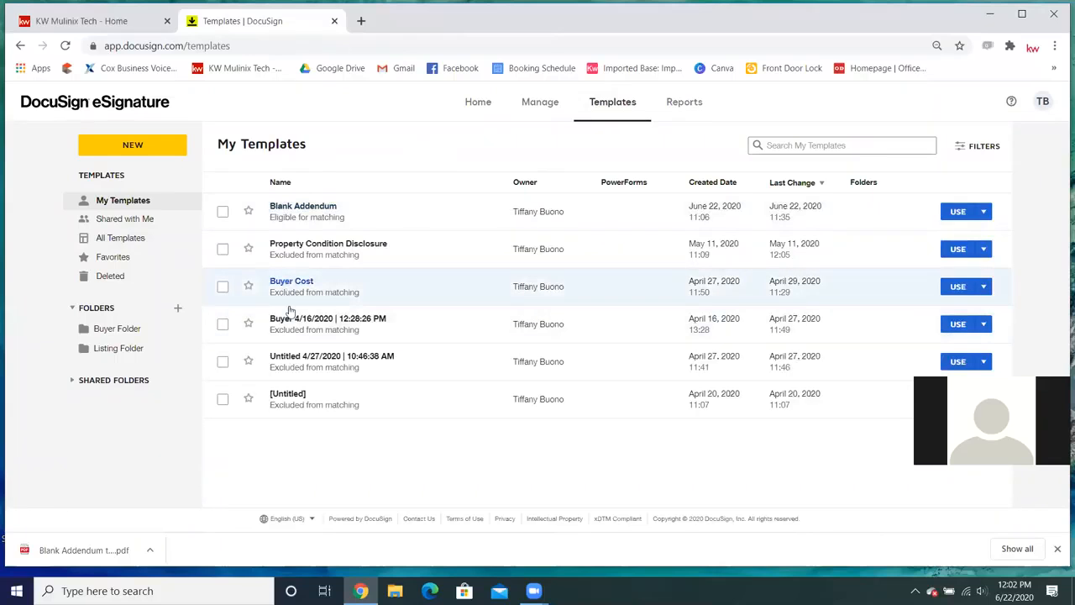
# Examine the pages of both documents in the Buyer 4/16/2020 template and return to the template list.
pyautogui.click(290, 328)
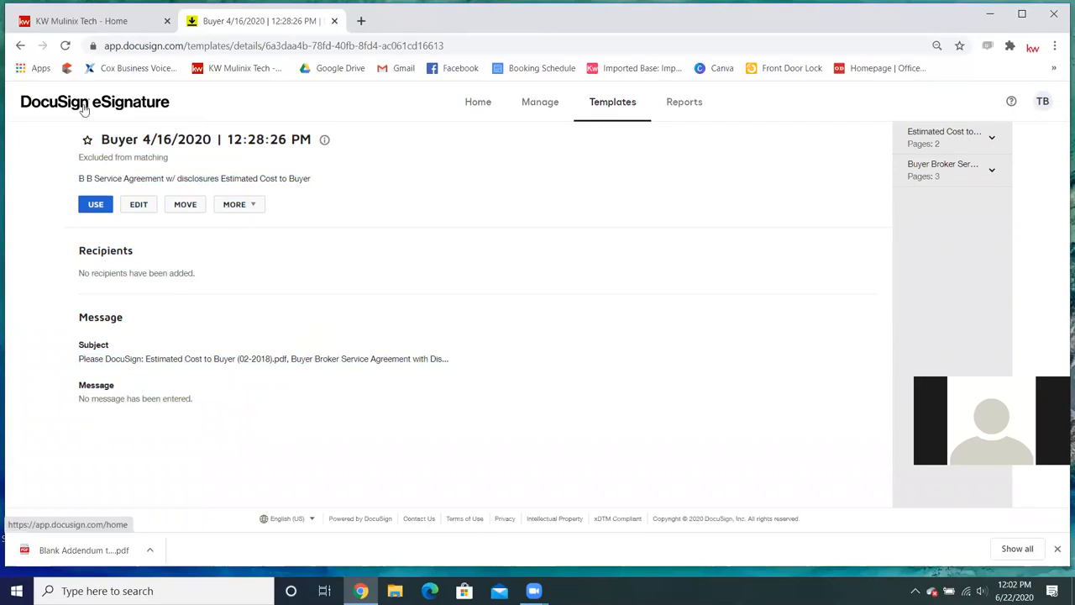
pyautogui.click(991, 138)
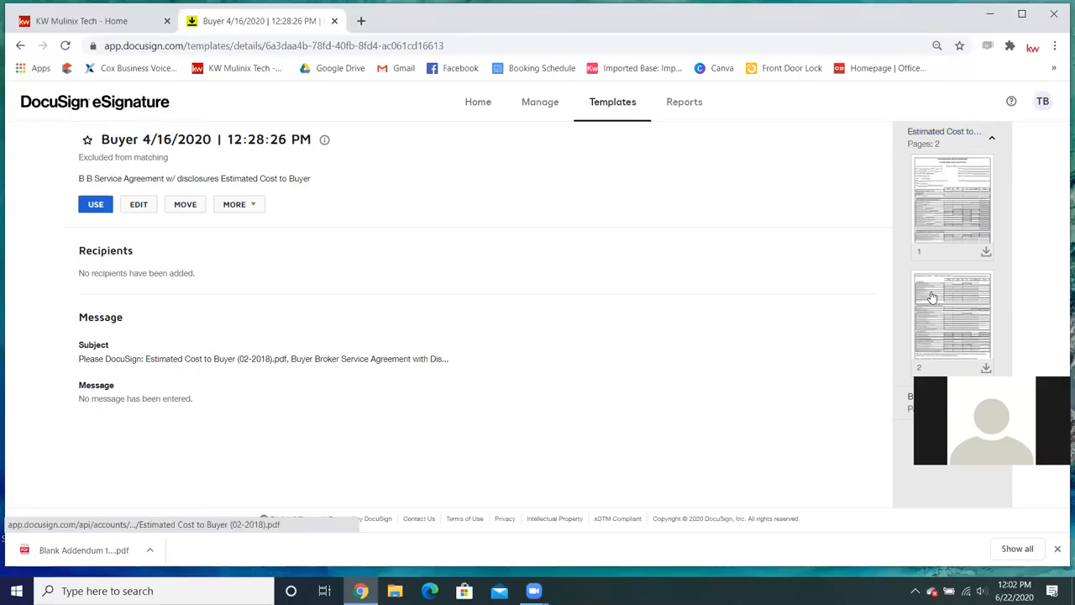
pyautogui.click(991, 401)
pyautogui.scroll(-3, 929, 199)
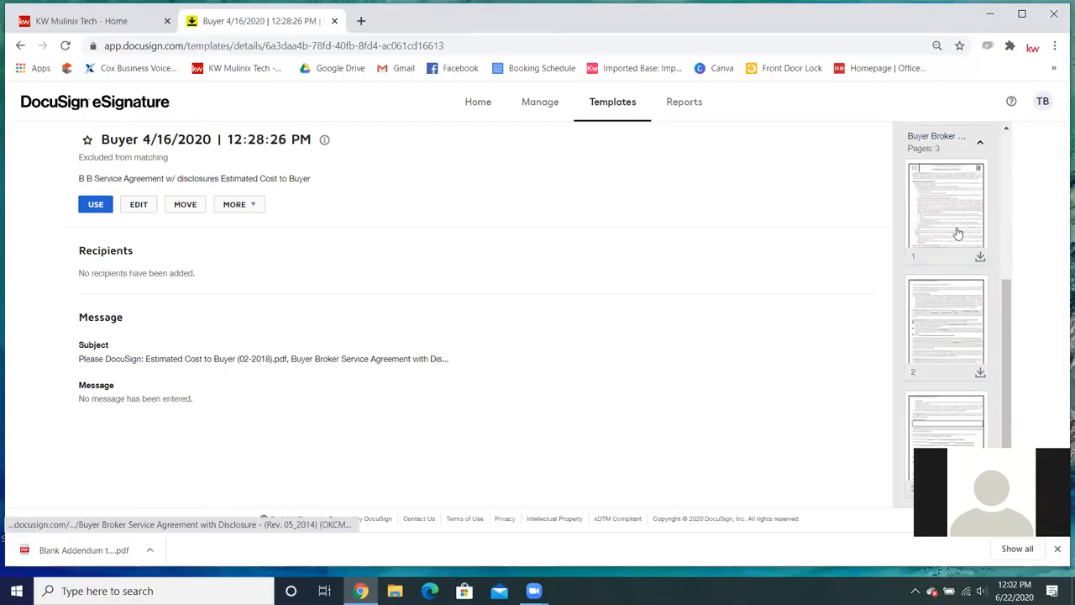
pyautogui.scroll(3, 932, 210)
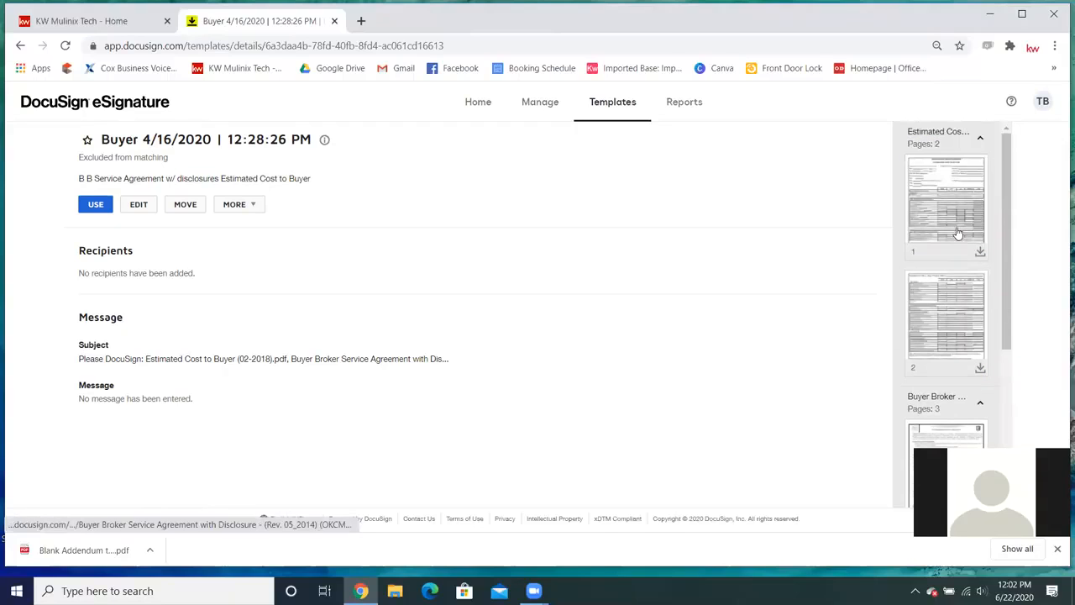
pyautogui.click(20, 45)
# Create an unnamed template from the Blank Addendum to Purchase or Listing (2) PDF and return to the template list.
pyautogui.click(164, 153)
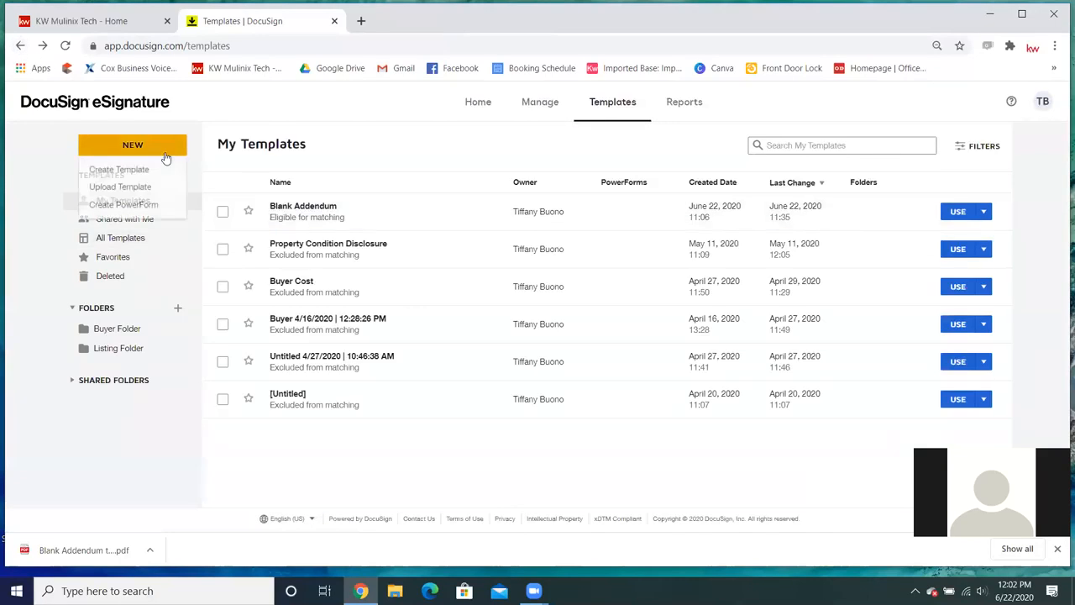
pyautogui.click(161, 176)
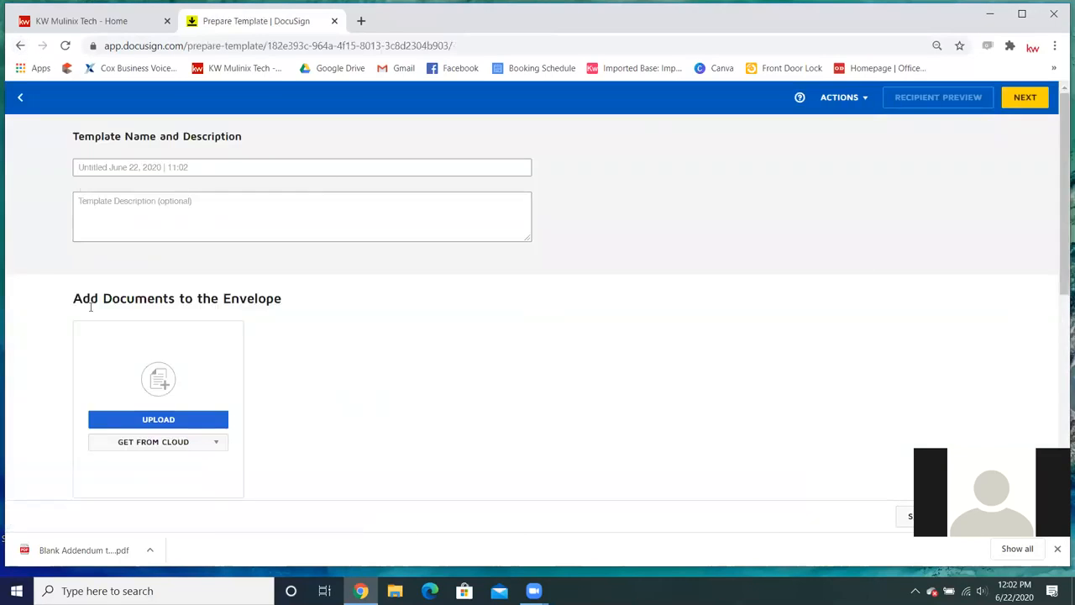
pyautogui.click(157, 421)
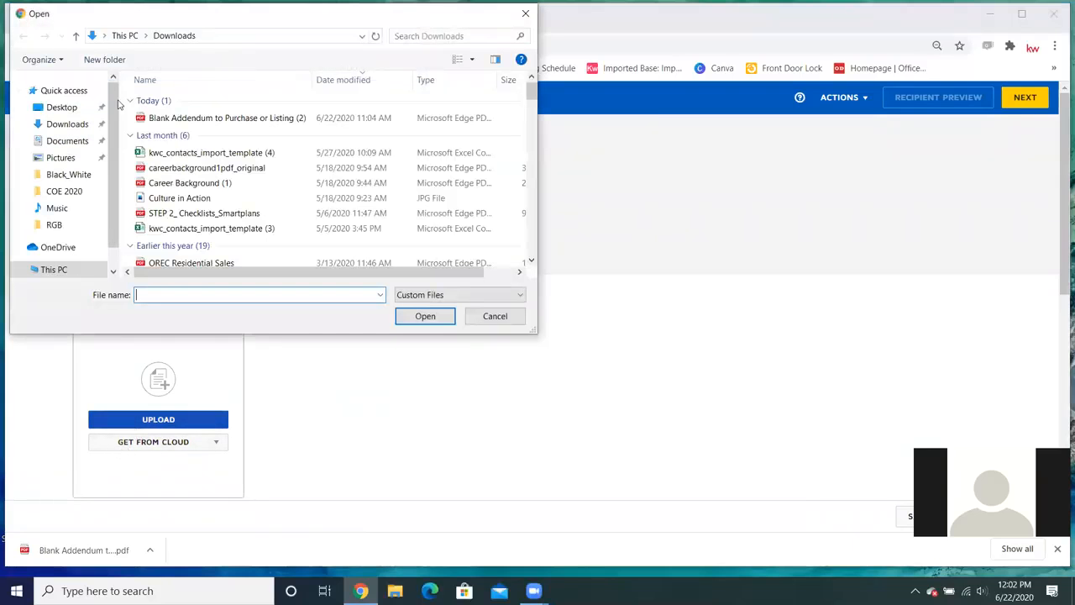
pyautogui.click(192, 118)
pyautogui.click(424, 317)
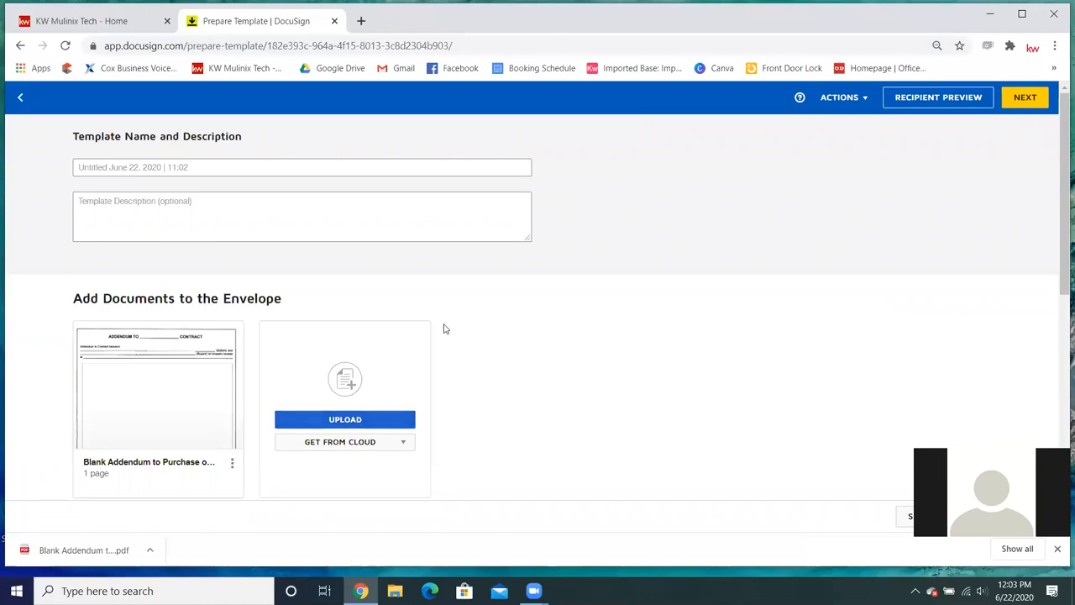
pyautogui.click(912, 102)
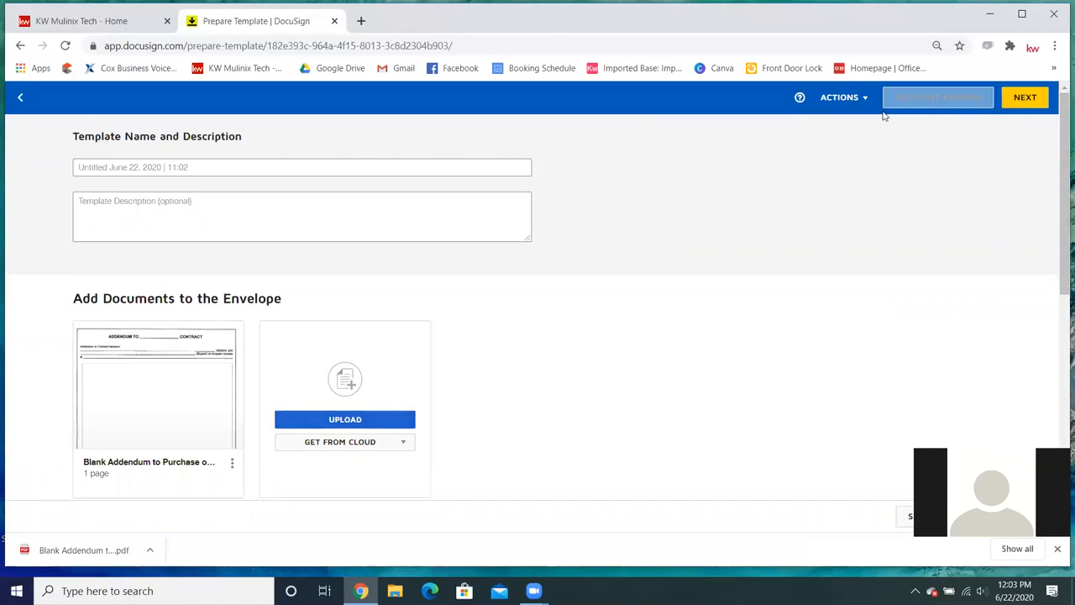
pyautogui.click(15, 100)
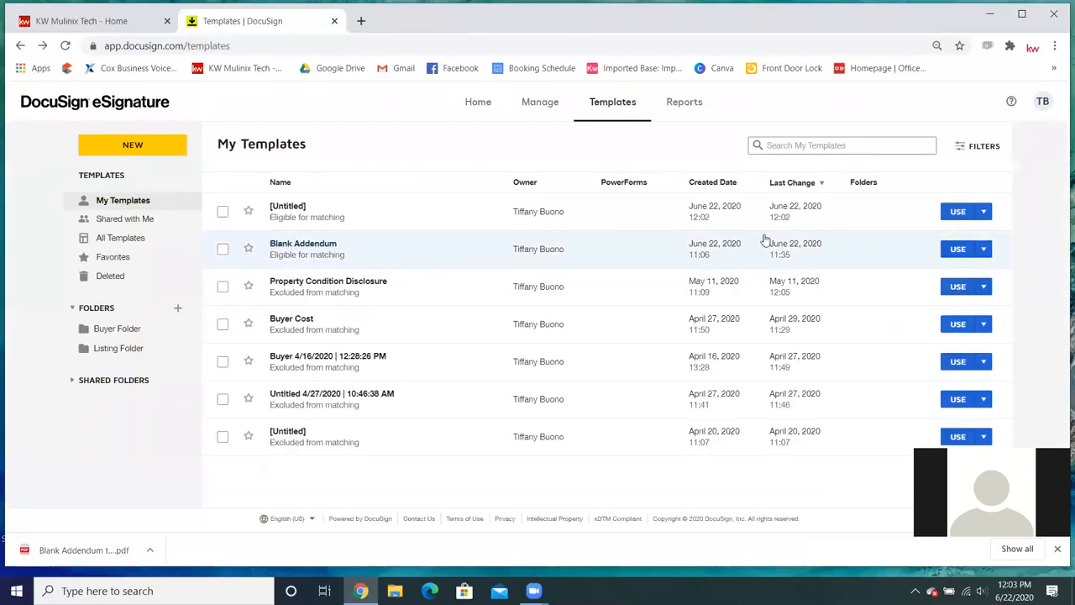
# Delete the untitled template dated June 22, 2020.
pyautogui.click(222, 211)
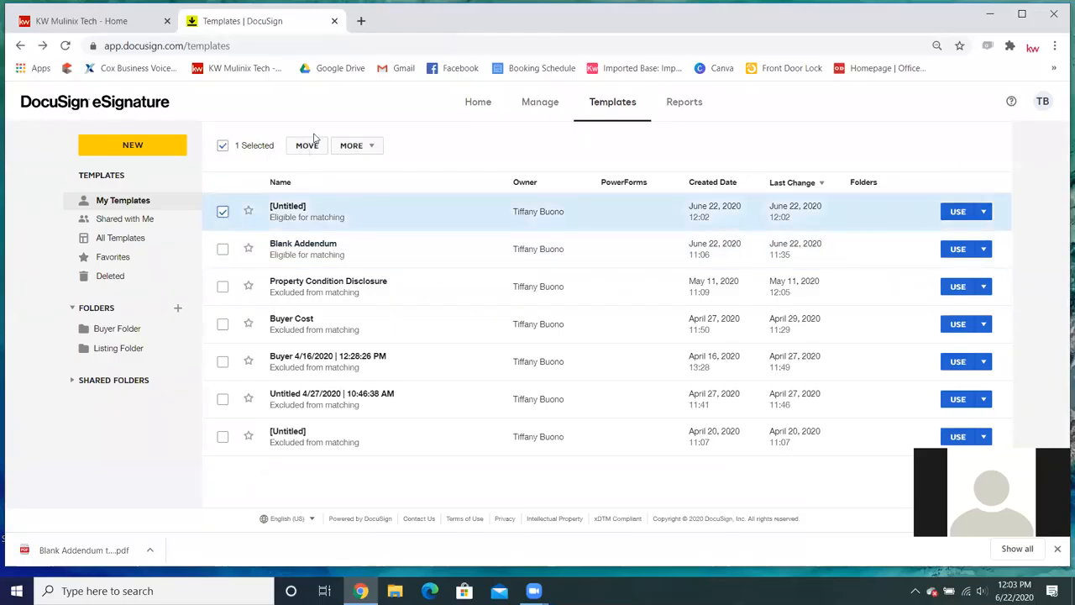
pyautogui.click(982, 211)
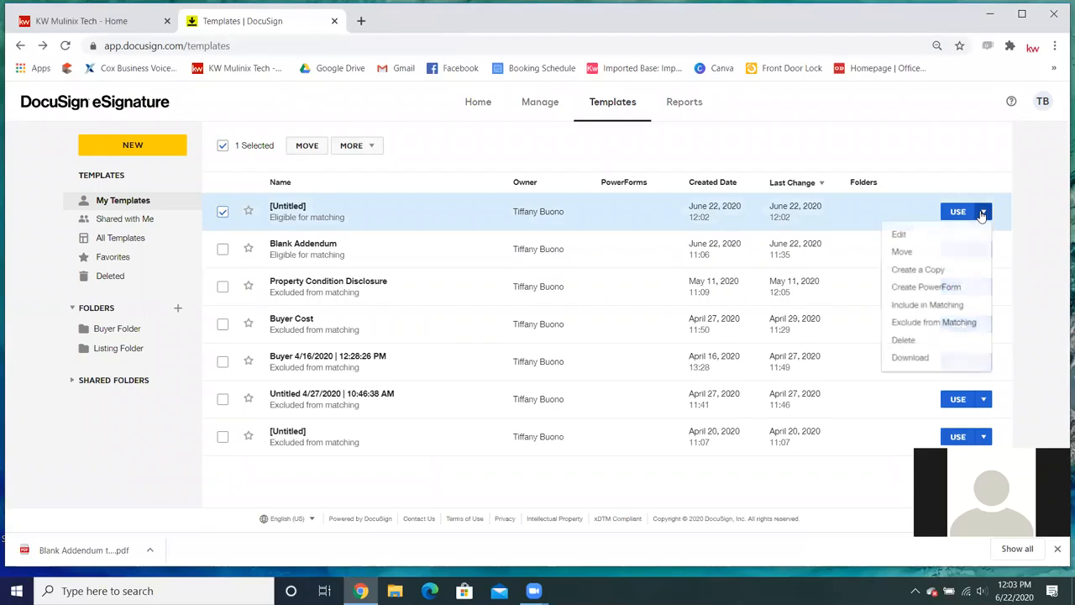
pyautogui.click(927, 340)
# Check the recipient roles in the Blank Addendum template and create a copy of that template.
pyautogui.click(390, 243)
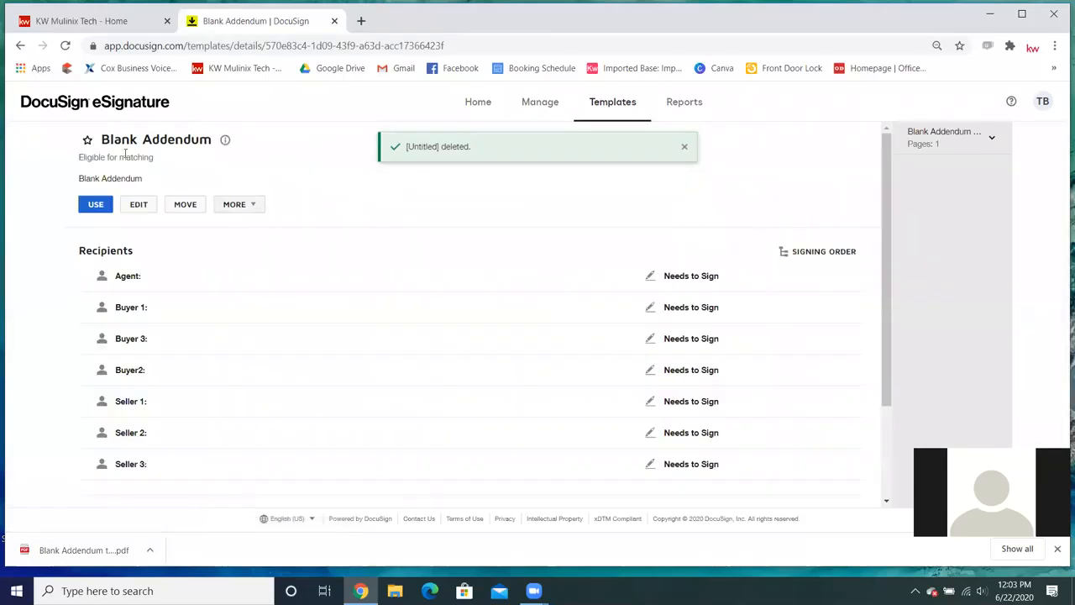
pyautogui.click(20, 46)
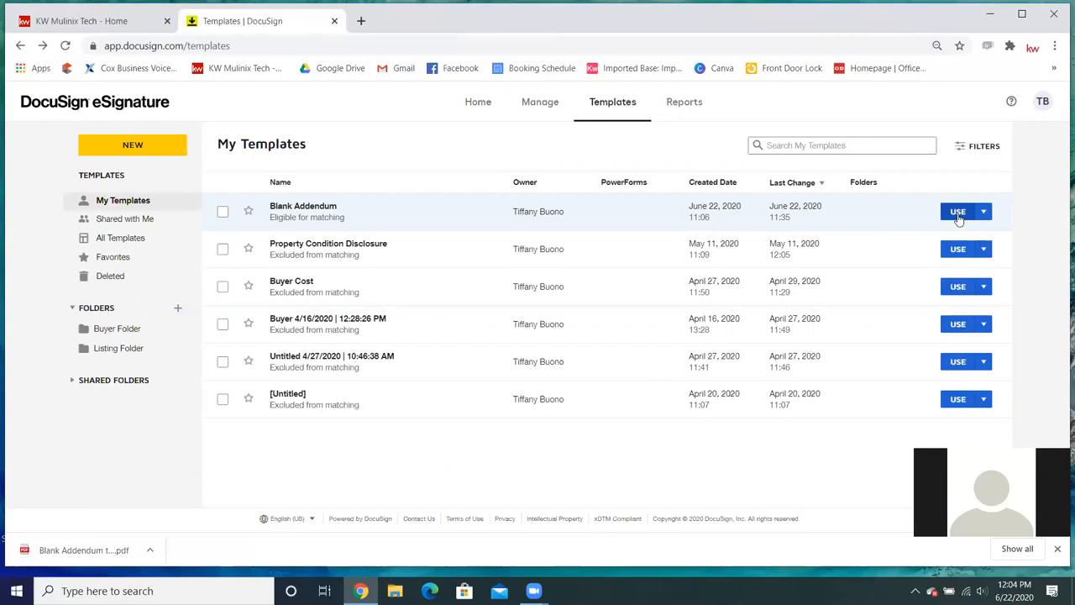
pyautogui.click(985, 215)
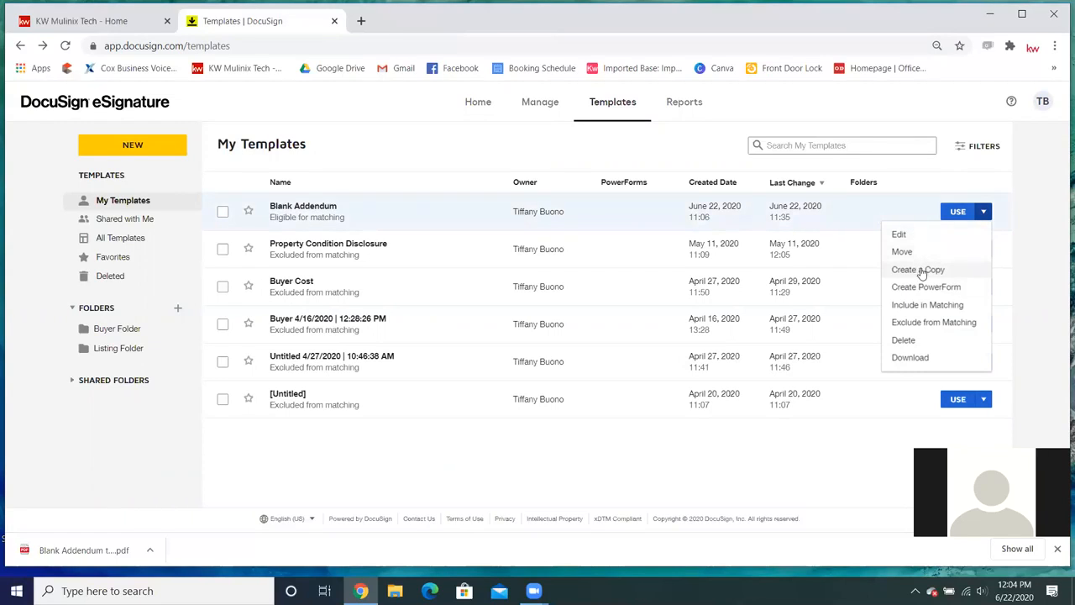
pyautogui.click(922, 270)
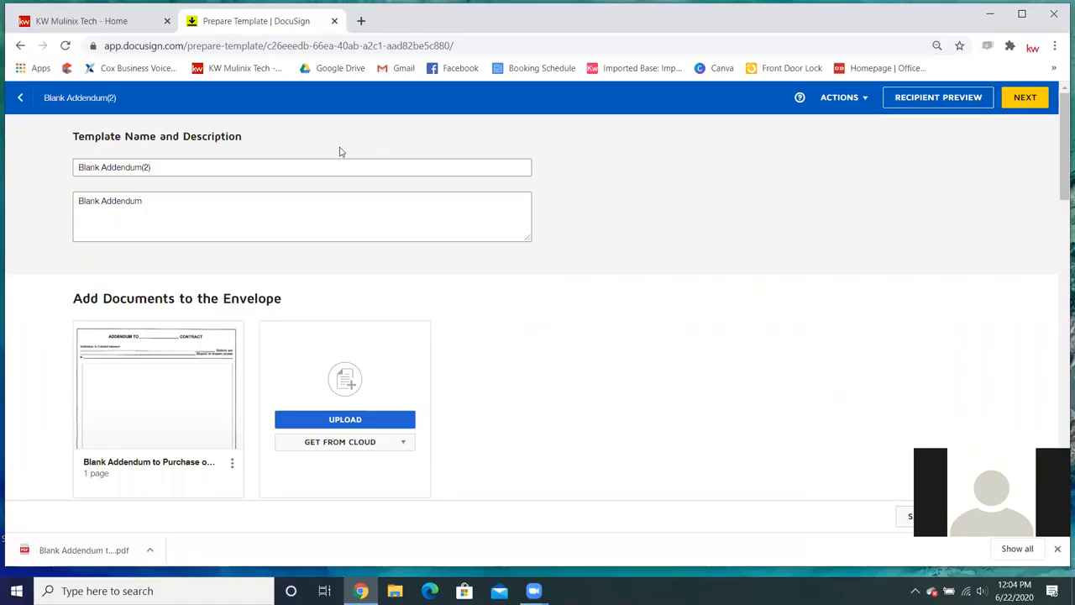
# Rename the copied template as Blank Addendum 2.
pyautogui.click(191, 166)
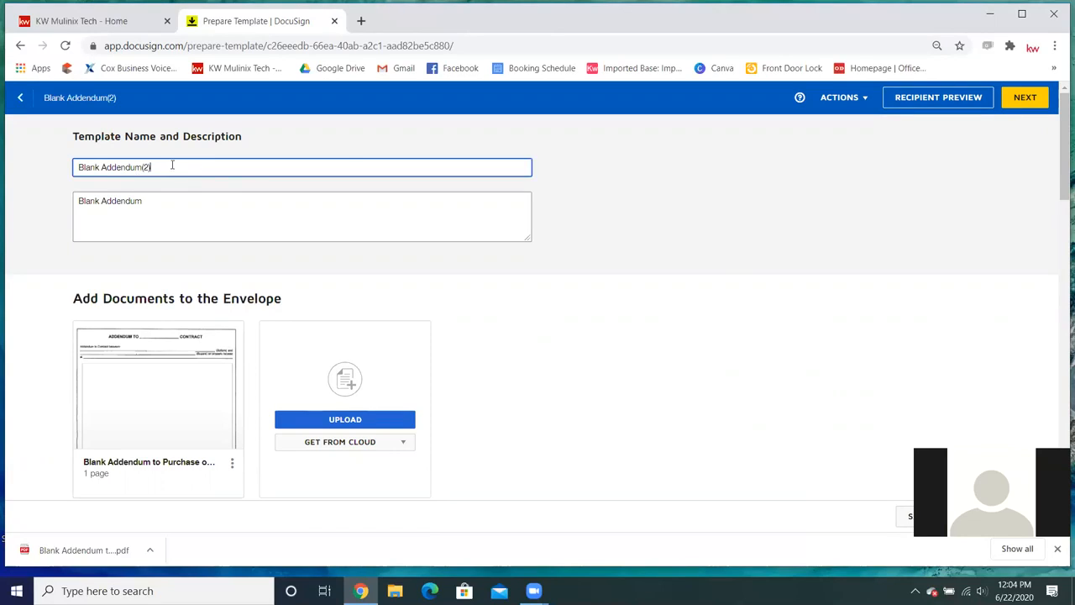
pyautogui.press('BackSpace')
pyautogui.press('BackSpace')
pyautogui.write('2')
pyautogui.click(597, 278)
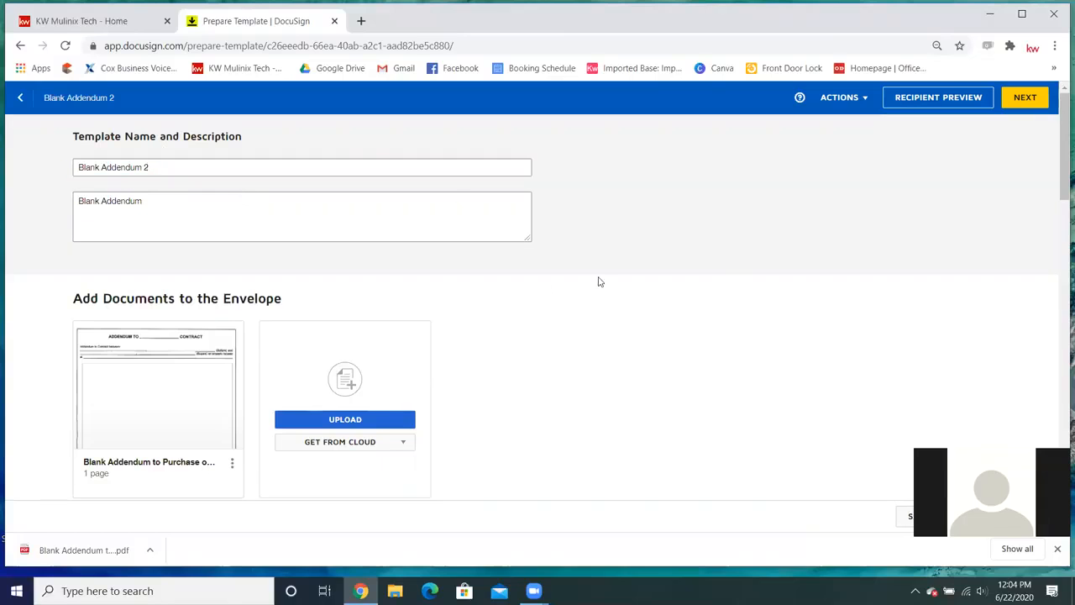
# Examine the copied template's addendum document, its recipient roles, and its email message and advanced options.
pyautogui.moveTo(118, 394)
pyautogui.click(166, 390)
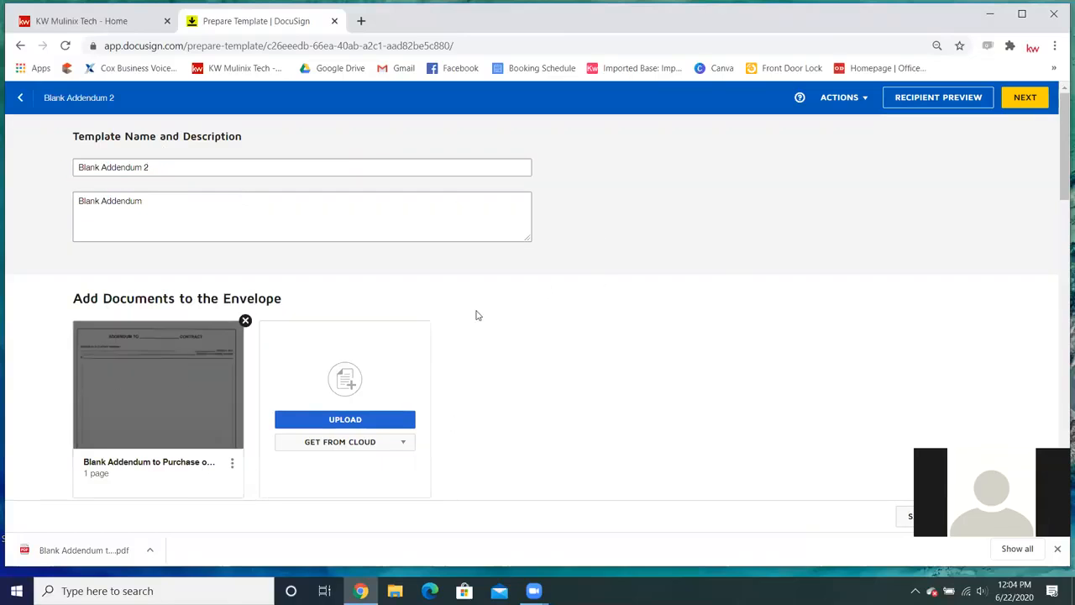
pyautogui.scroll(-5, 593, 211)
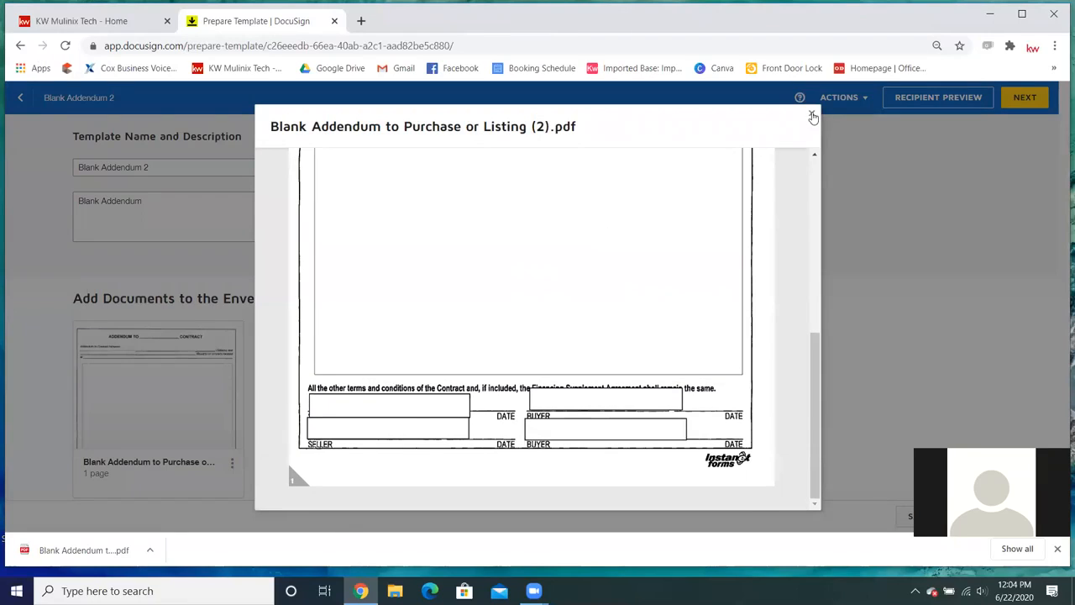
pyautogui.press('Escape')
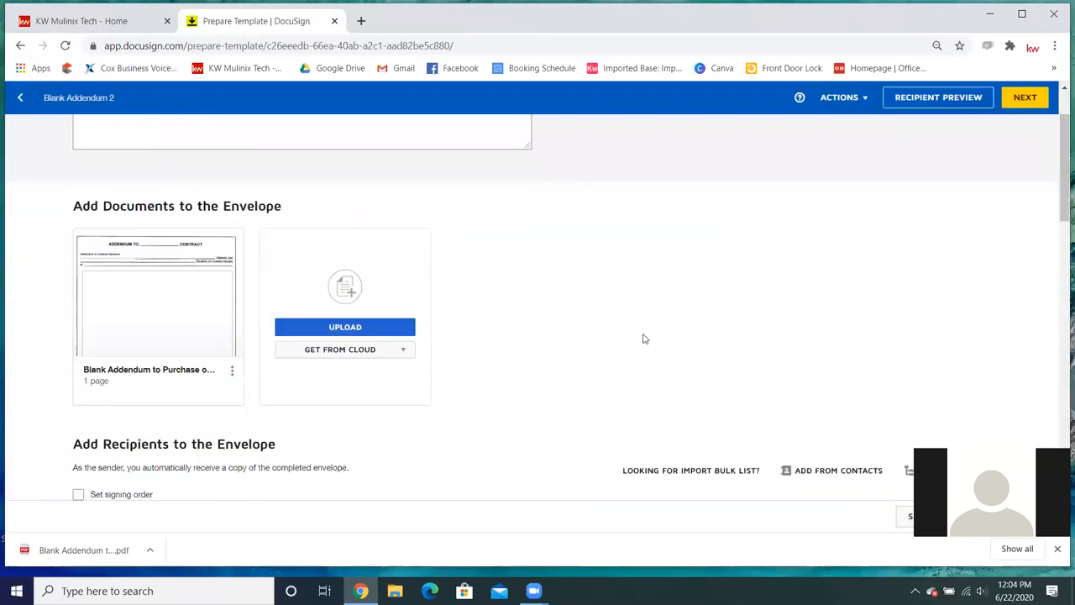
pyautogui.scroll(-3, 644, 337)
pyautogui.scroll(-2, 644, 338)
pyautogui.scroll(-3, 294, 214)
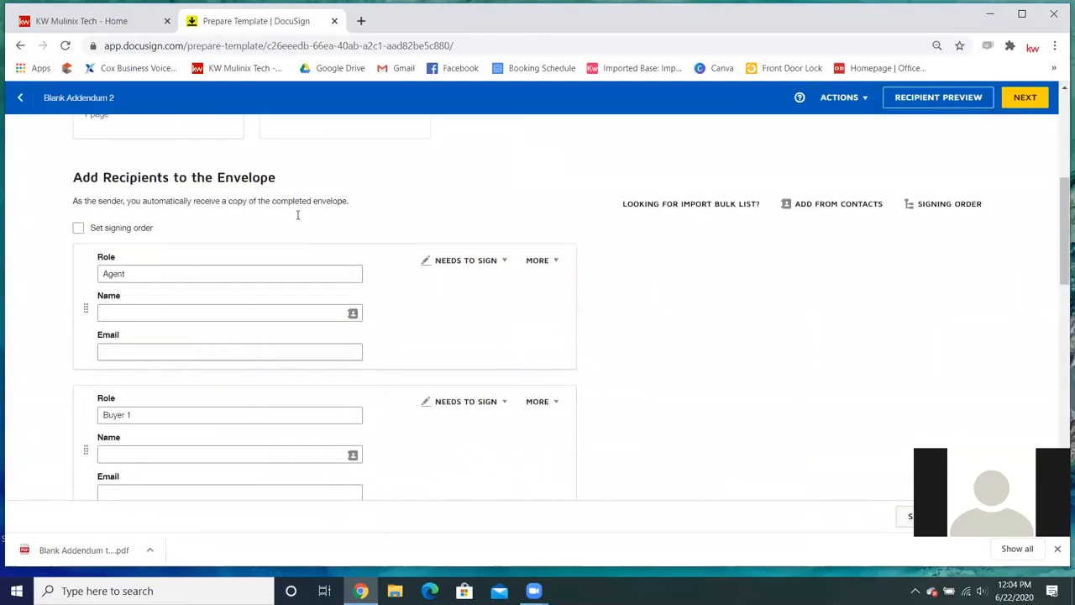
pyautogui.scroll(-7, 303, 252)
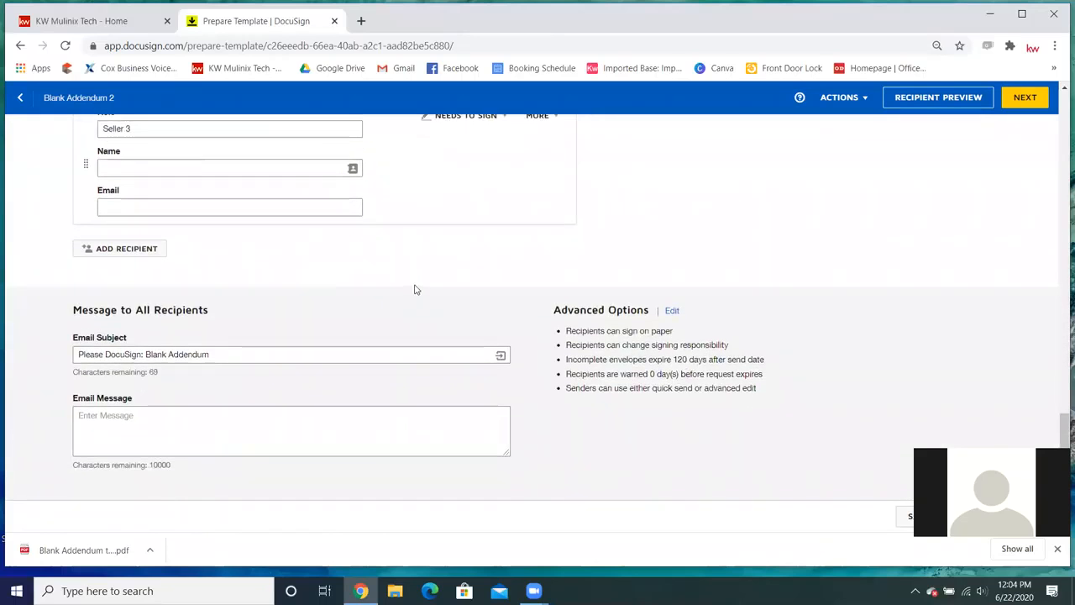
pyautogui.scroll(6, 414, 290)
pyautogui.scroll(3, 414, 290)
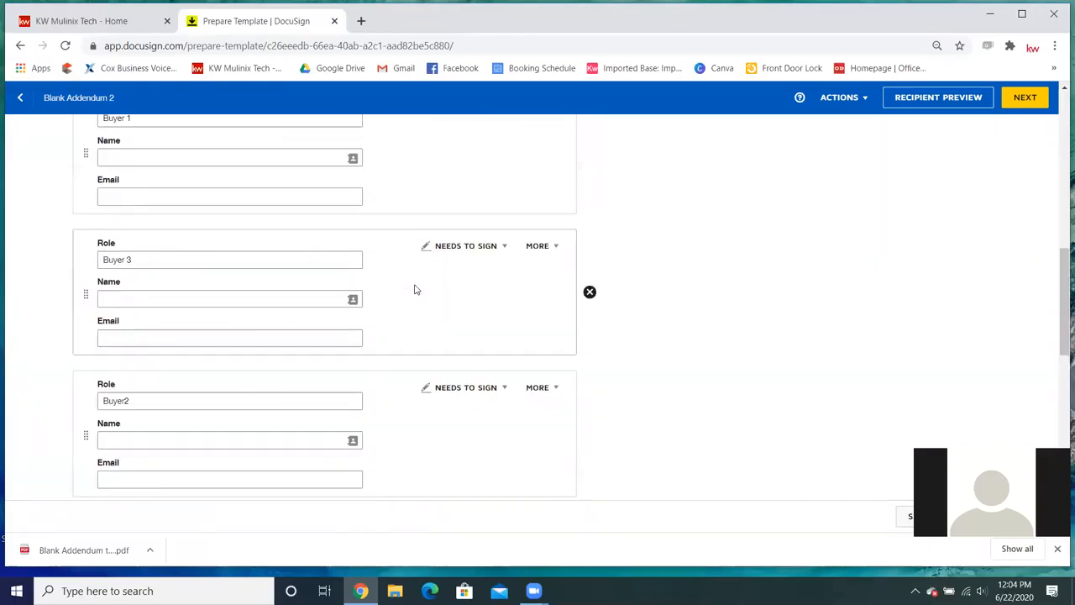
# Set the contract type field in the addendum's title to Purchase, and save and close the template.
pyautogui.click(1020, 97)
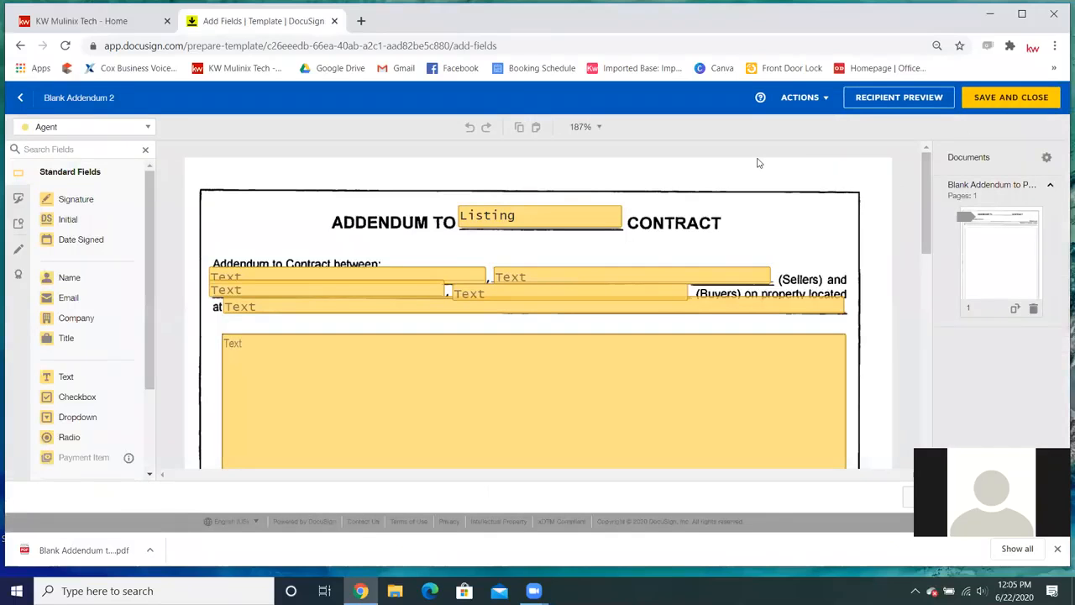
pyautogui.scroll(-7, 758, 163)
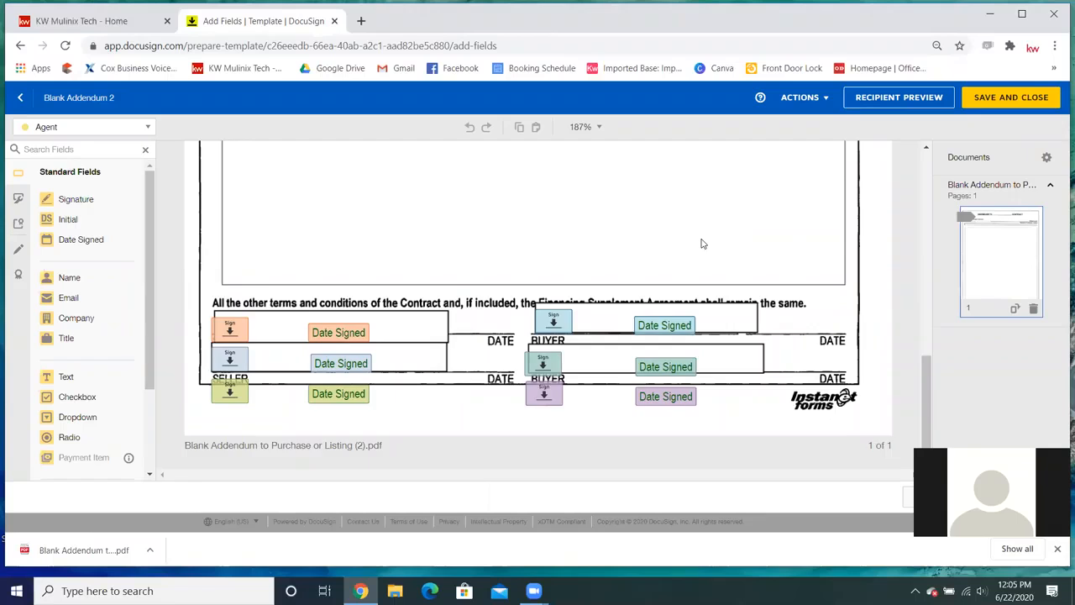
pyautogui.scroll(7, 703, 243)
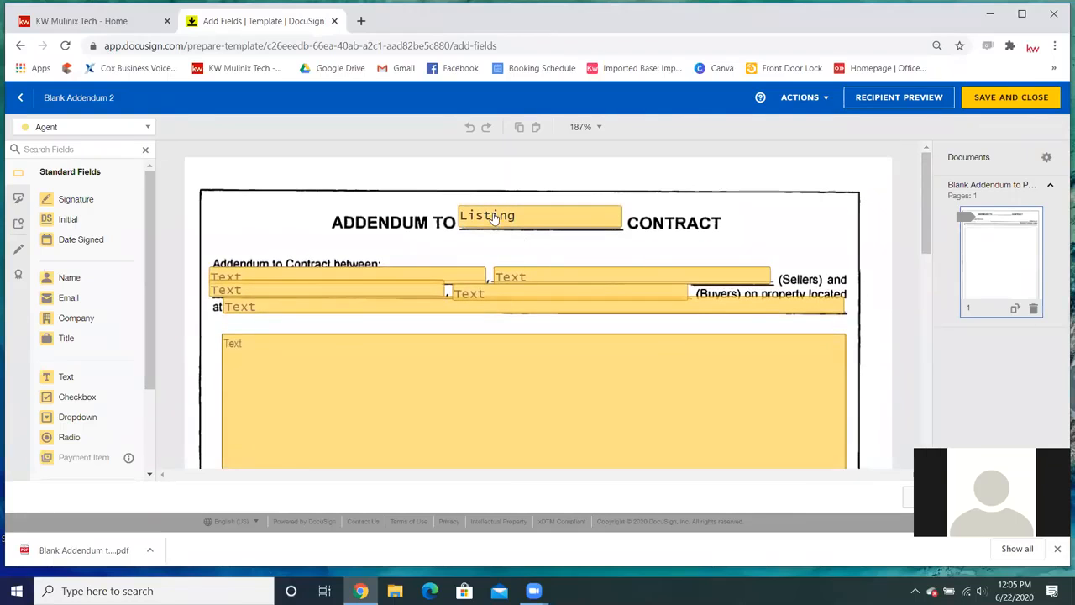
pyautogui.click(519, 215)
pyautogui.press('BackSpace')
pyautogui.press('BackSpace')
pyautogui.press('BackSpace')
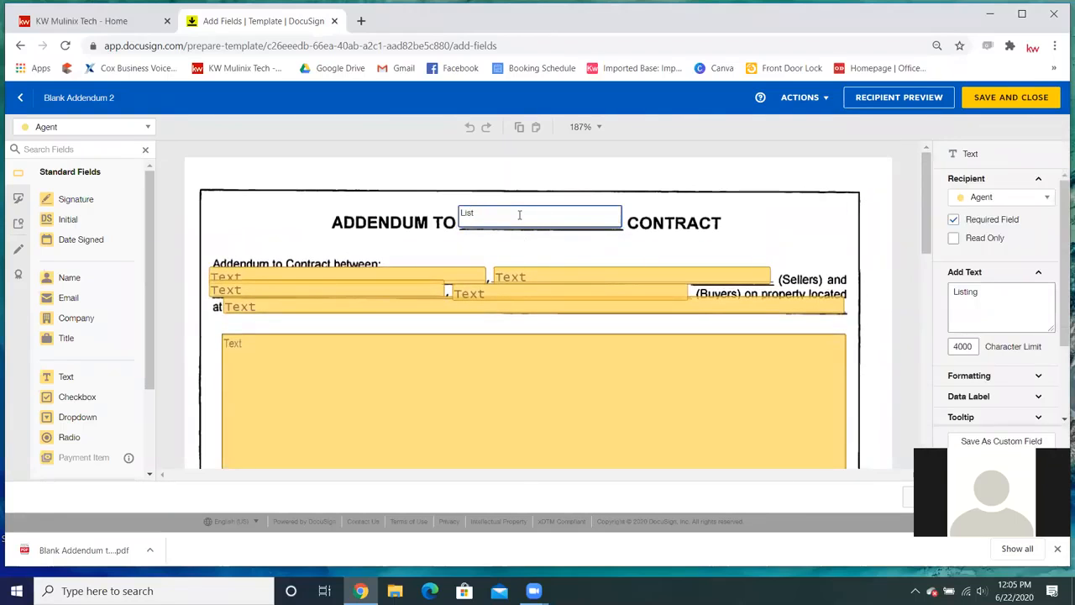
pyautogui.write('Purchase')
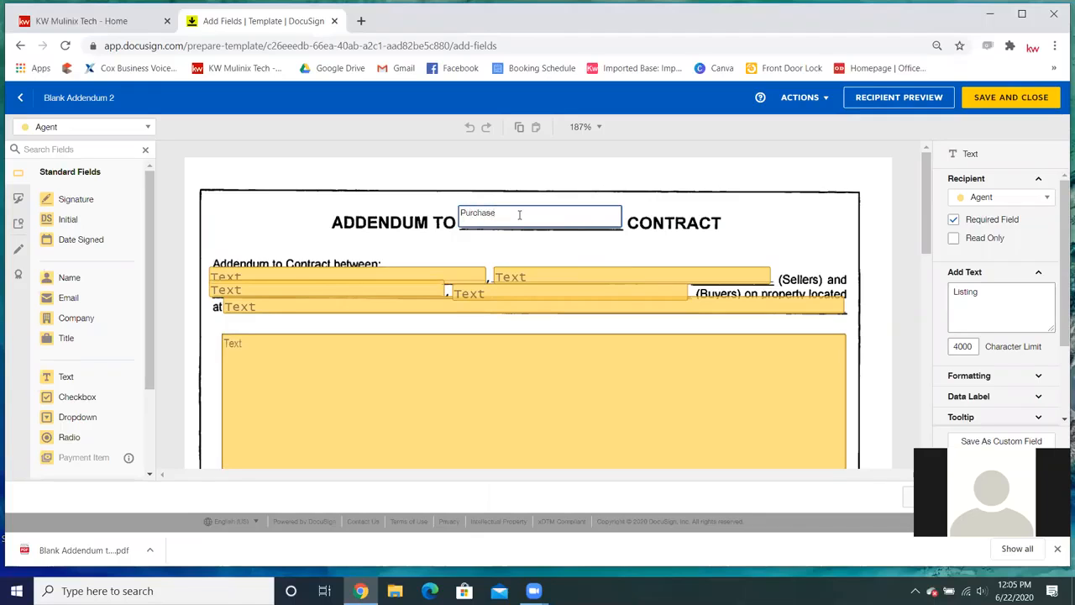
pyautogui.click(1011, 100)
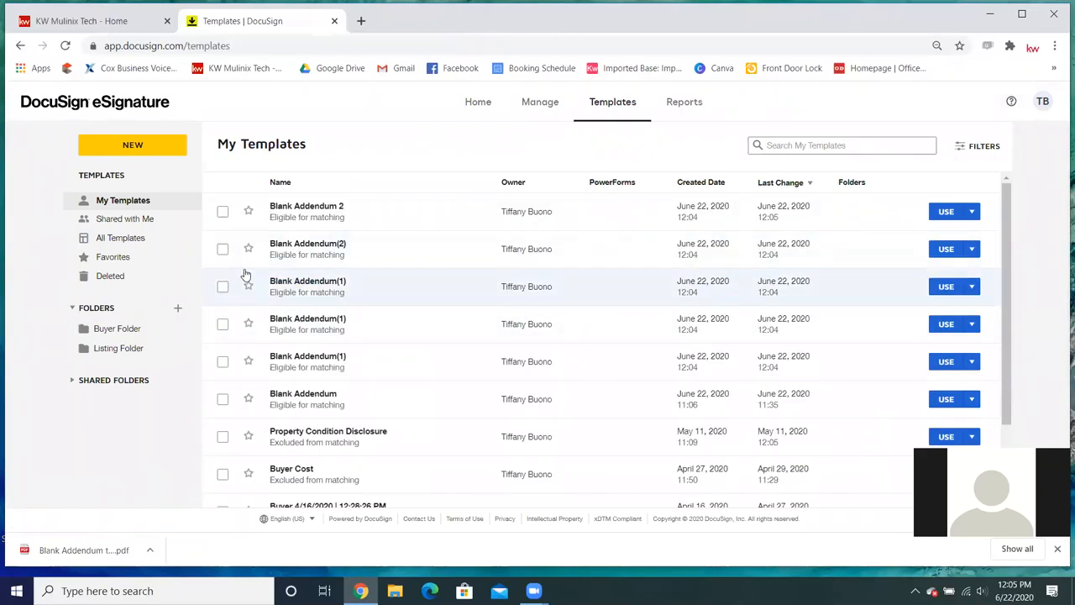
# Delete two of the duplicate Blank Addendum(1) templates and the Blank Addendum(2) template from My Templates.
pyautogui.click(971, 362)
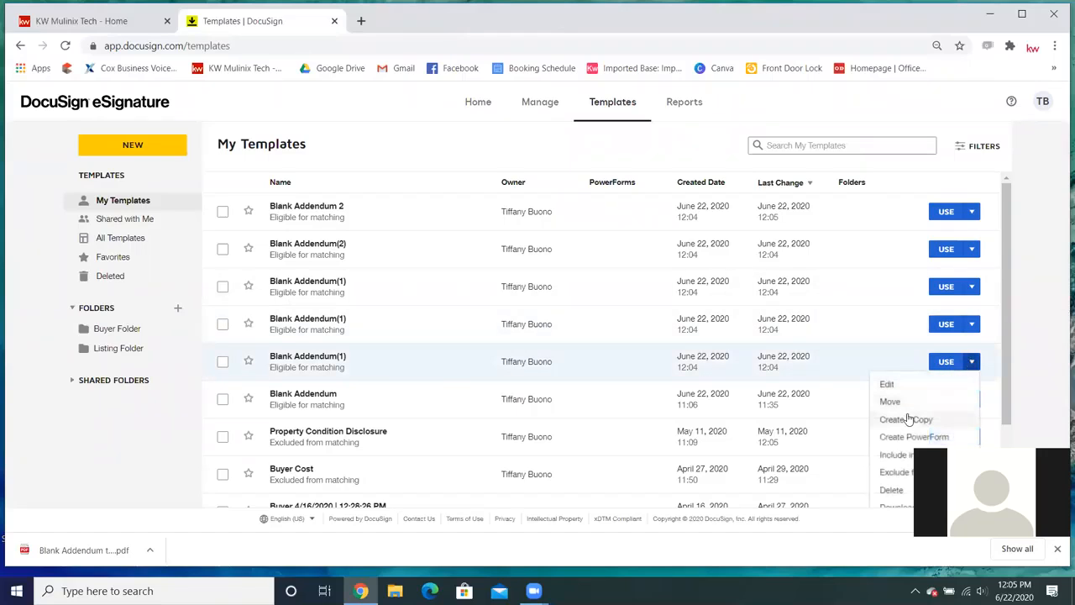
pyautogui.click(881, 490)
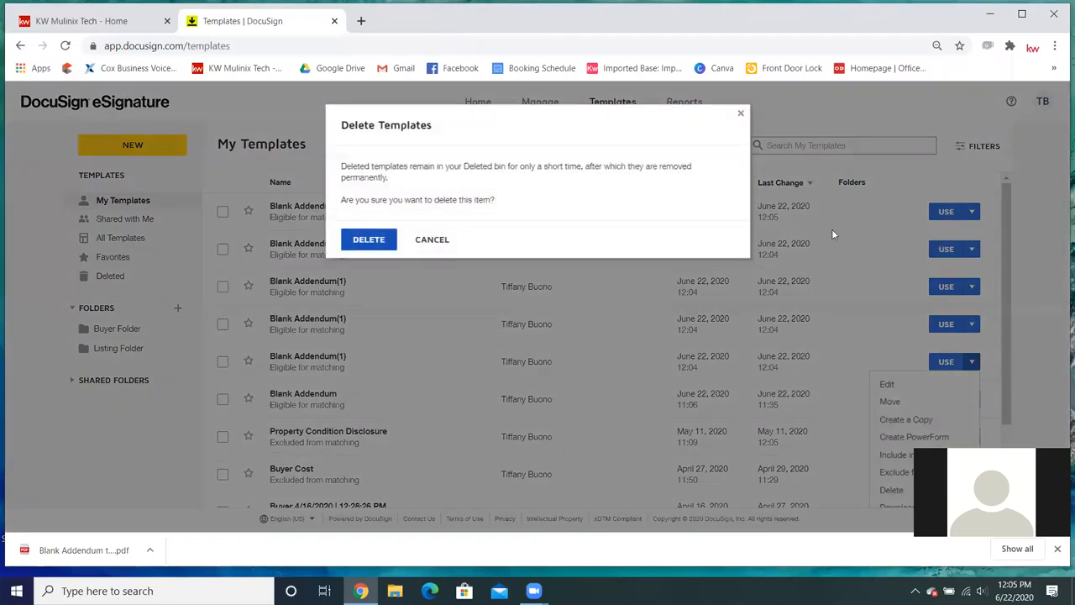
pyautogui.click(373, 242)
pyautogui.click(972, 248)
pyautogui.click(892, 377)
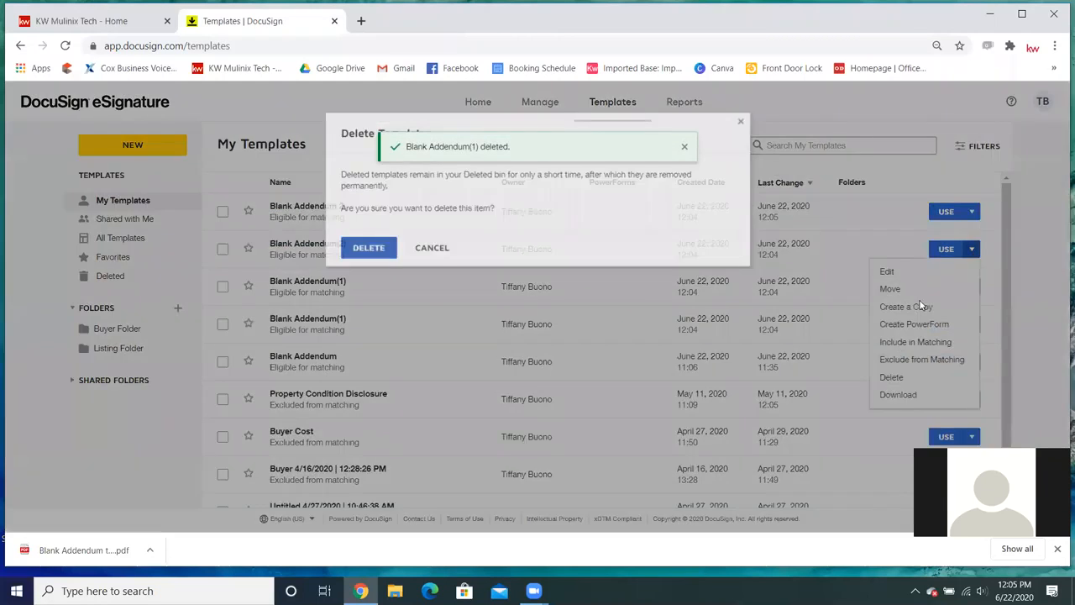
pyautogui.click(369, 241)
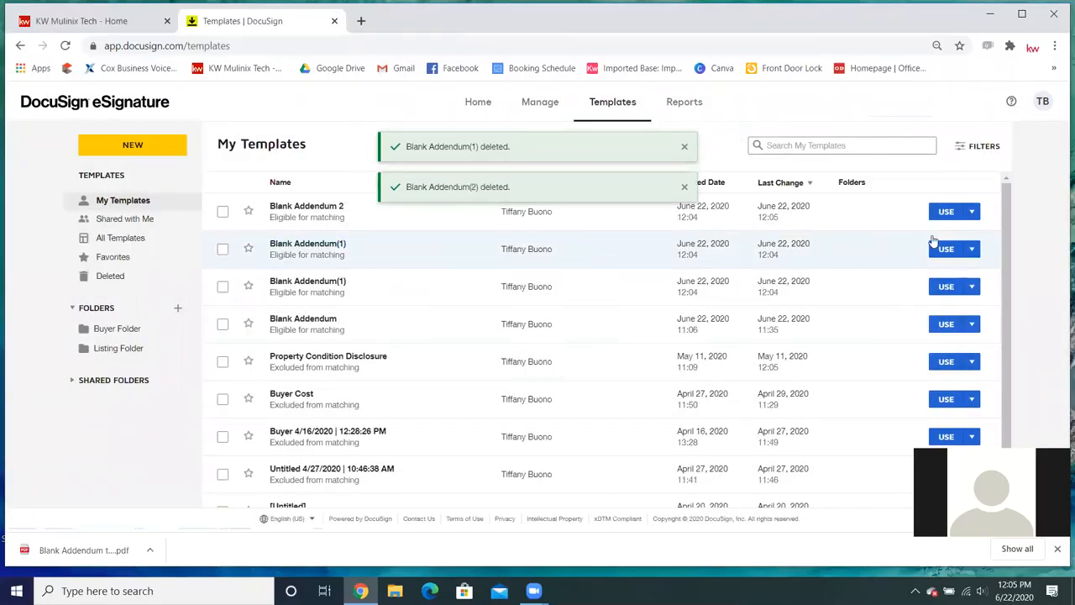
pyautogui.click(972, 248)
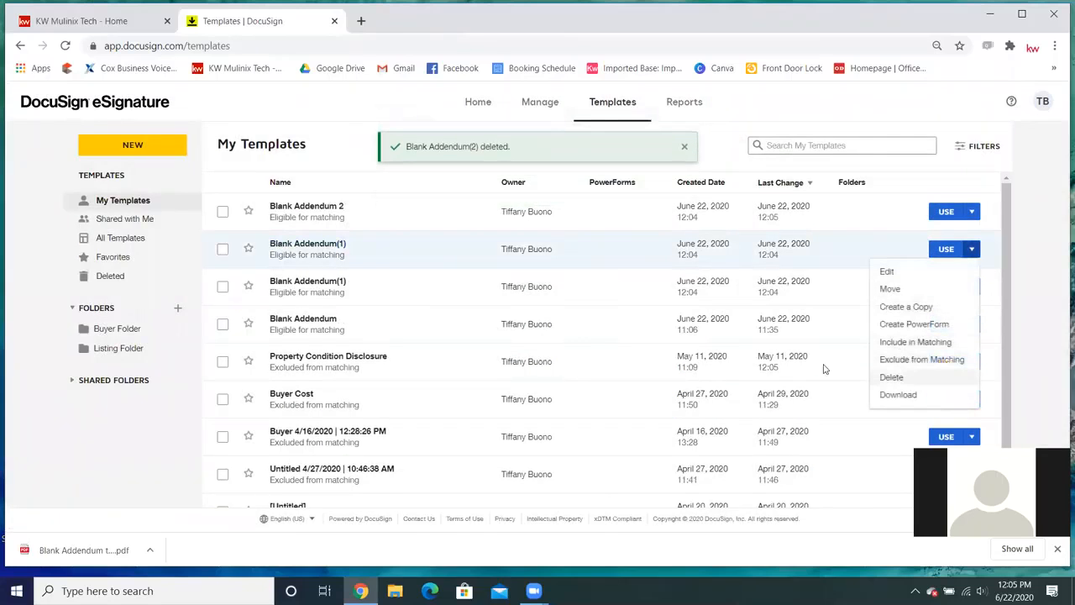
pyautogui.click(892, 377)
pyautogui.click(366, 241)
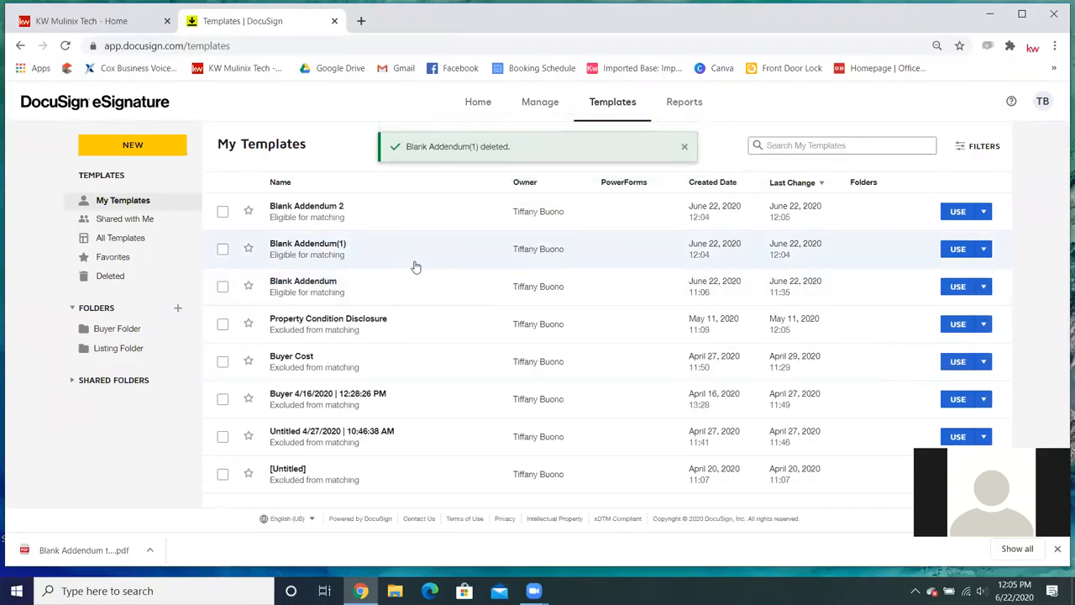
# Rename the Blank Addendum 2 template as Blank Addendum Purchase, and save and close it.
pyautogui.doubleClick(338, 287)
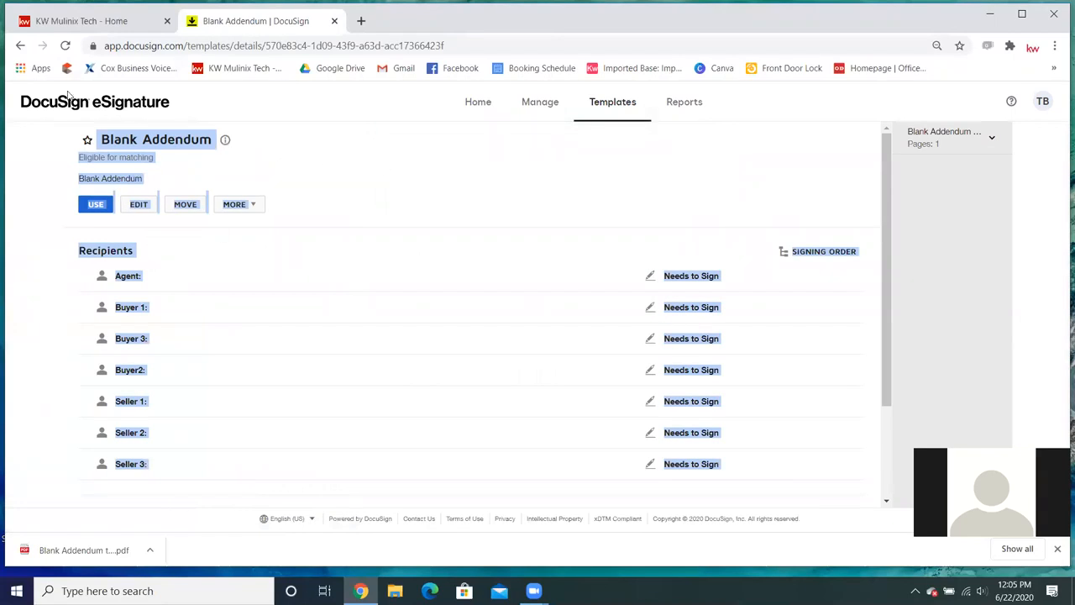
pyautogui.click(21, 48)
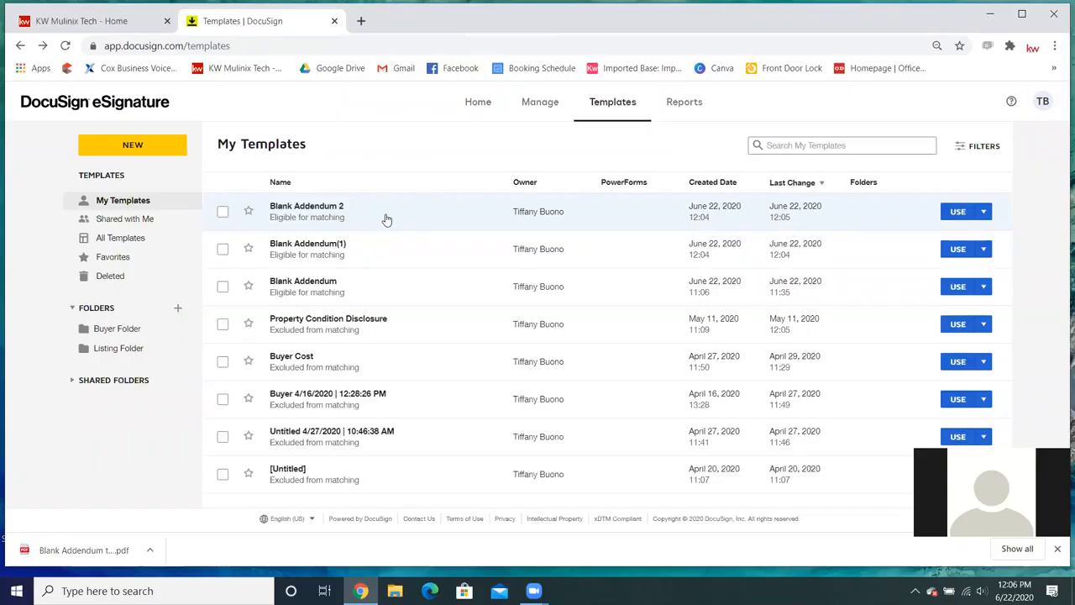
pyautogui.click(984, 212)
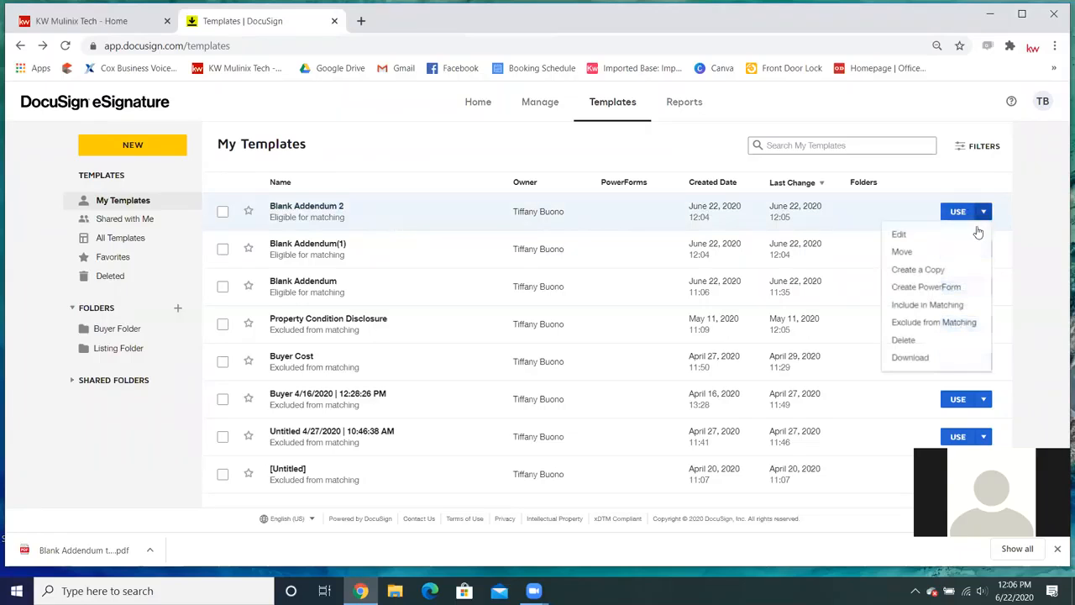
pyautogui.click(898, 234)
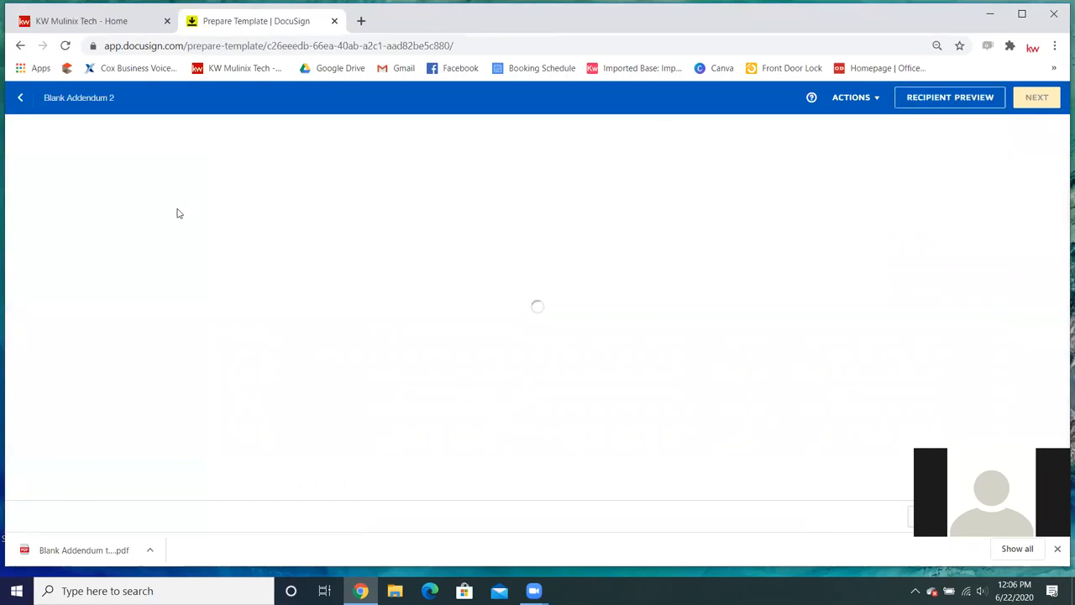
pyautogui.click(155, 166)
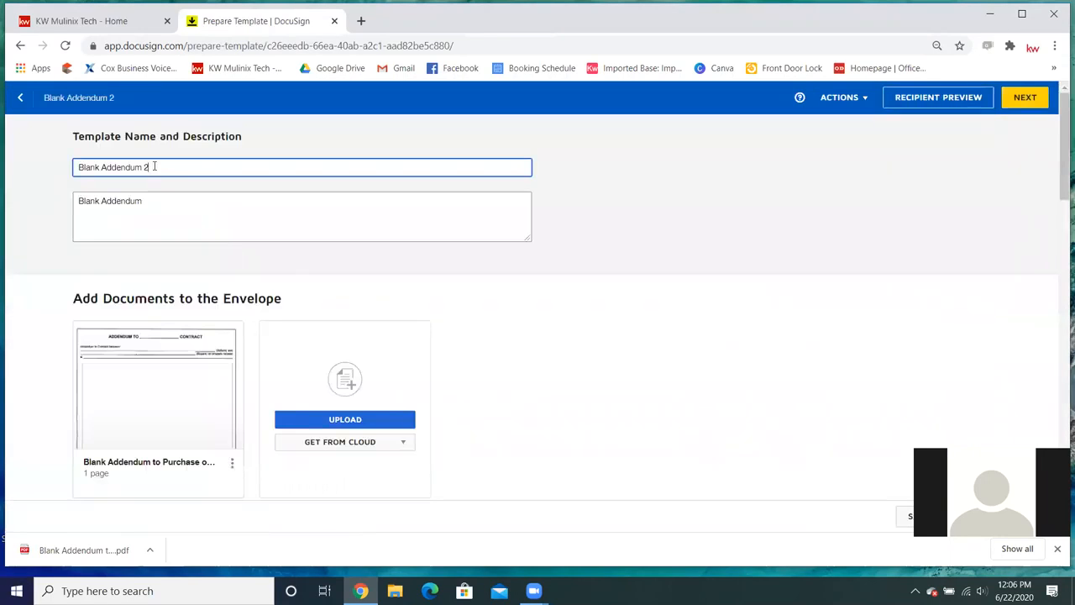
pyautogui.press('BackSpace')
pyautogui.write('Purchase')
pyautogui.click(1021, 104)
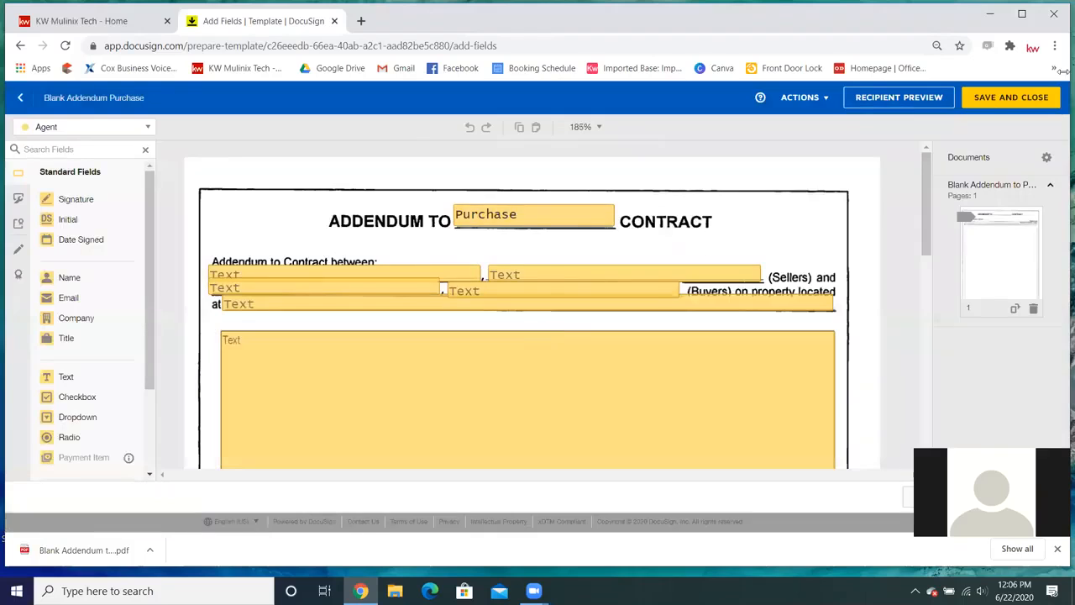
pyautogui.click(1029, 100)
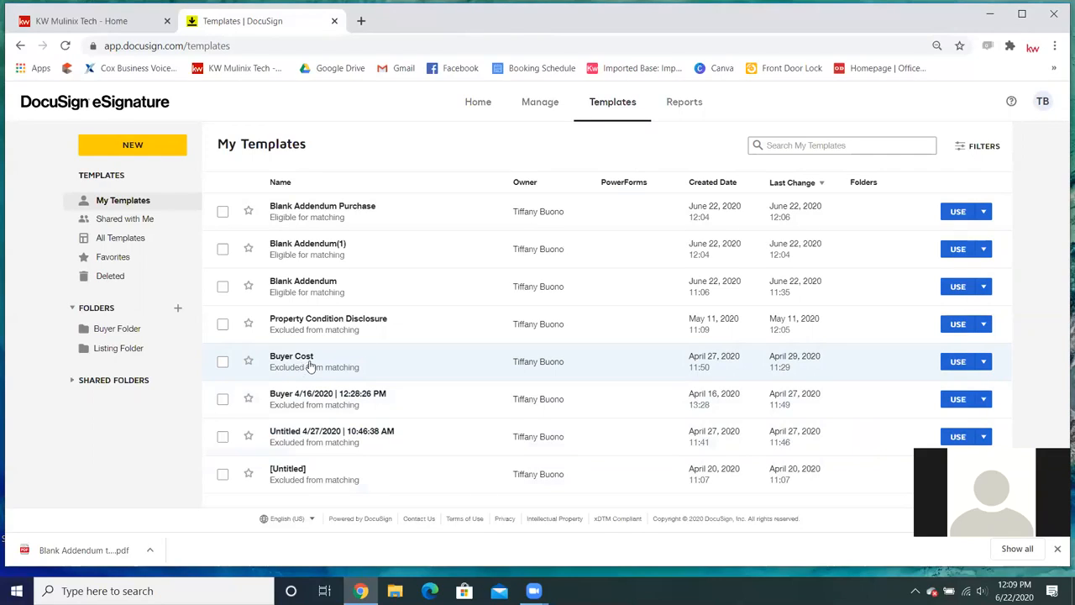
# Examine the two documents contained in the Buyer 4/16/2020 | 12:28:26 PM template.
pyautogui.click(292, 399)
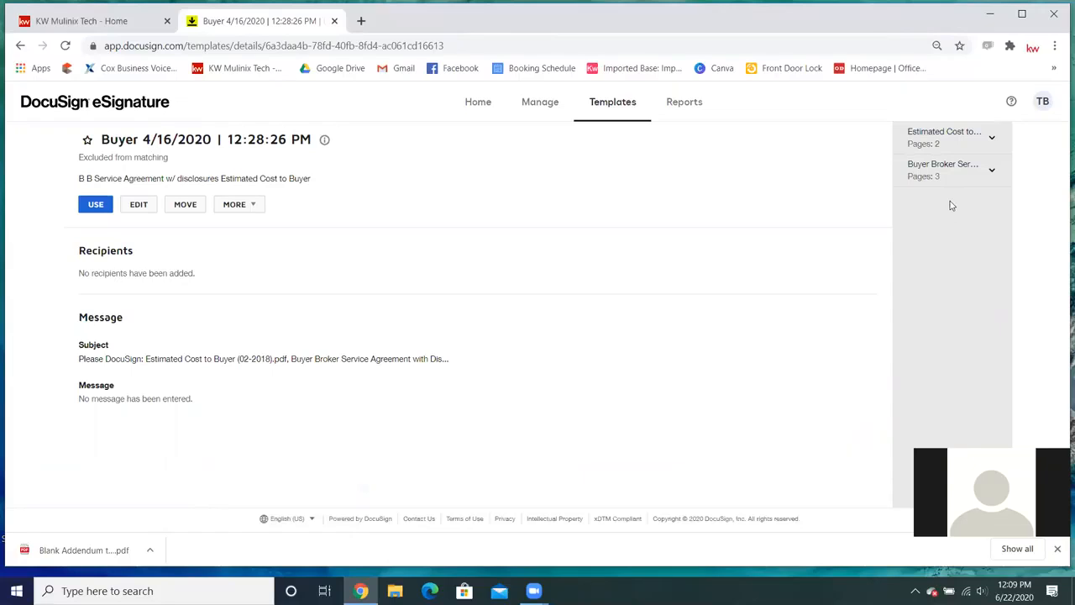
pyautogui.click(991, 139)
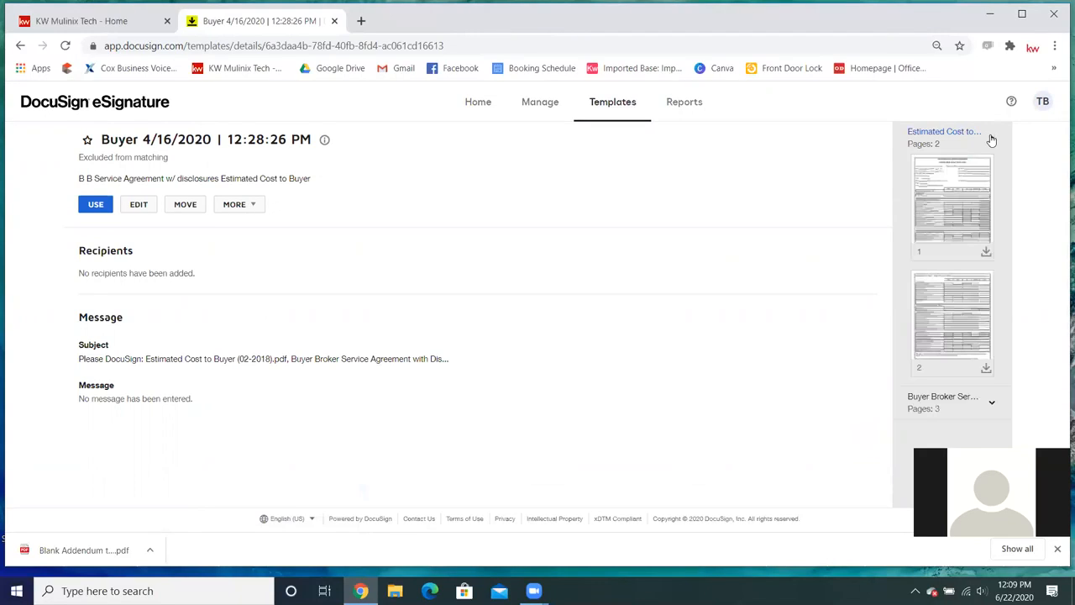
pyautogui.click(992, 406)
pyautogui.click(979, 405)
pyautogui.click(990, 138)
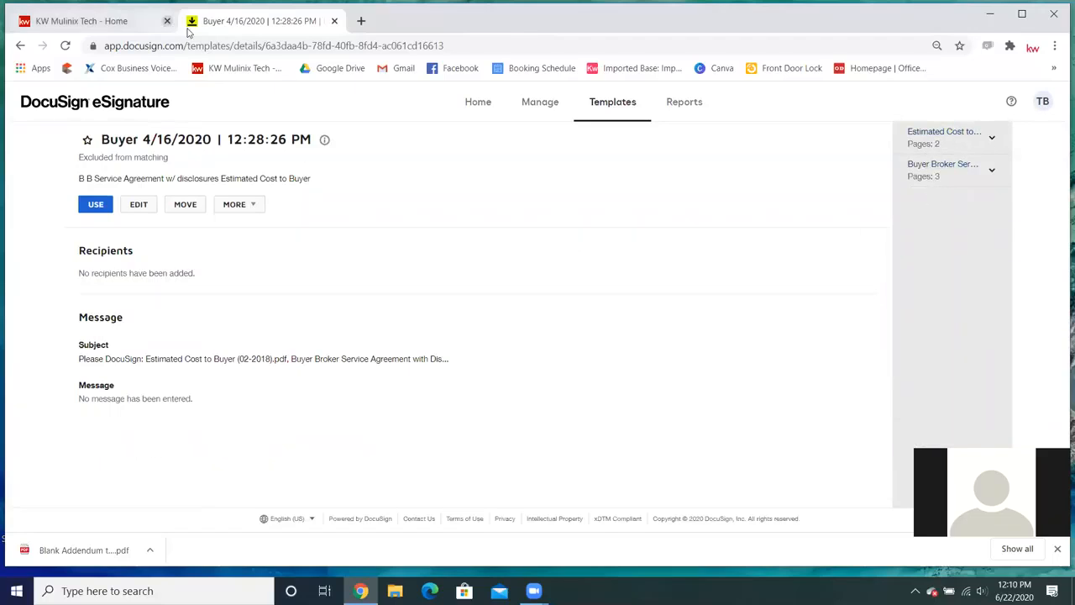
# Switch to DocuSign Rooms and open the draft Please DocuSign envelope in the most recently viewed buyer room.
pyautogui.click(1042, 101)
pyautogui.click(962, 284)
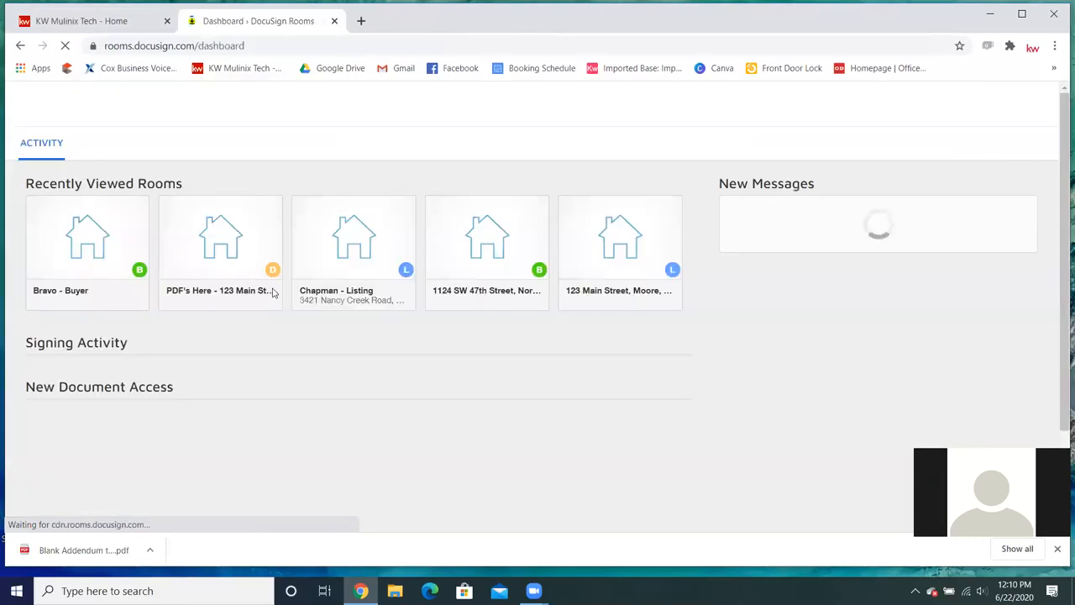
pyautogui.doubleClick(114, 191)
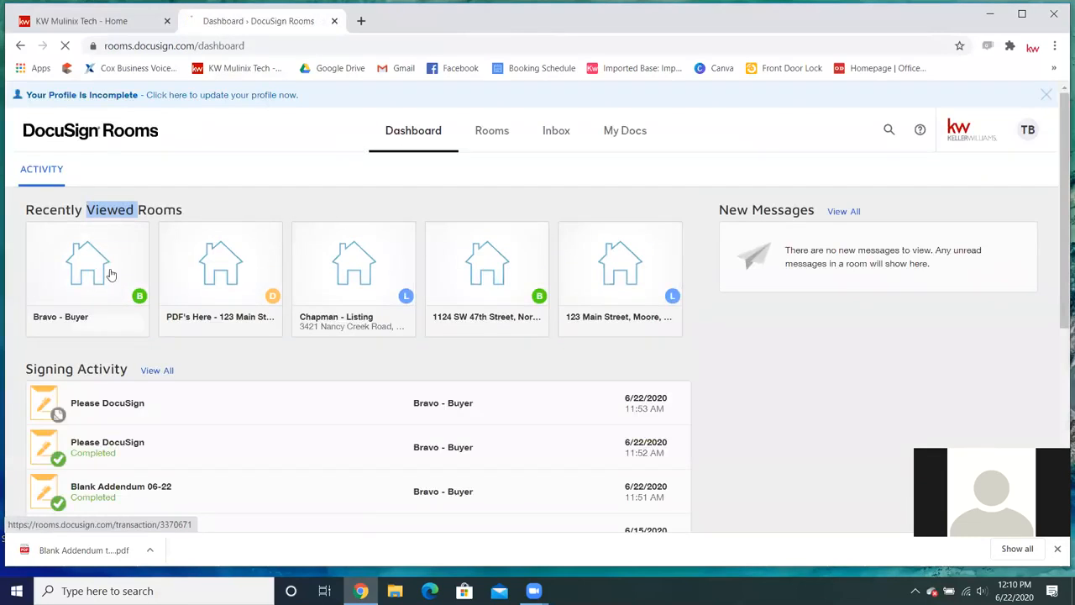
pyautogui.click(94, 290)
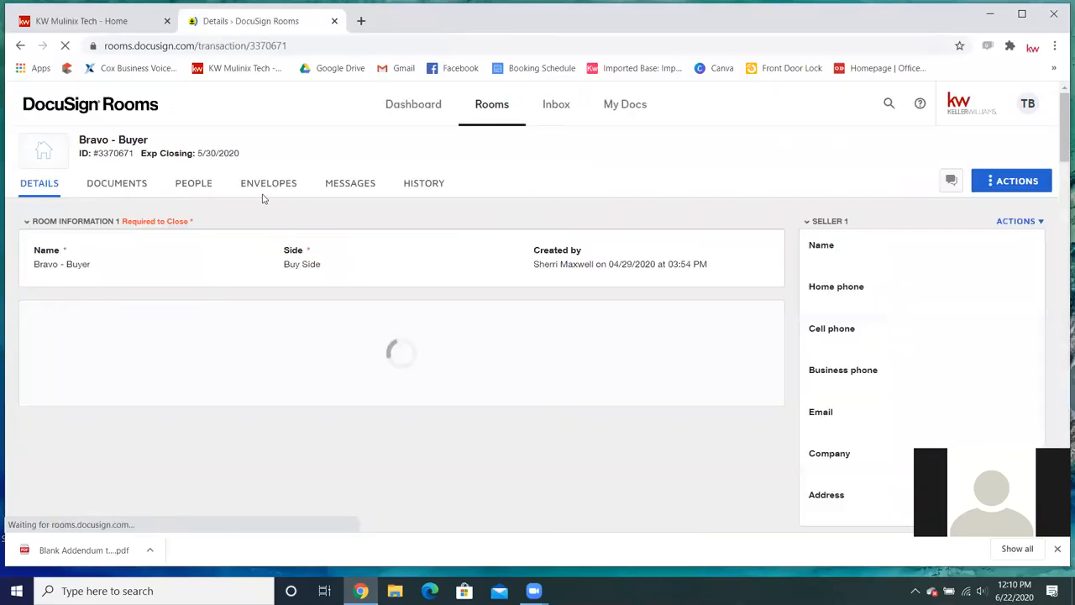
pyautogui.click(266, 186)
pyautogui.click(267, 278)
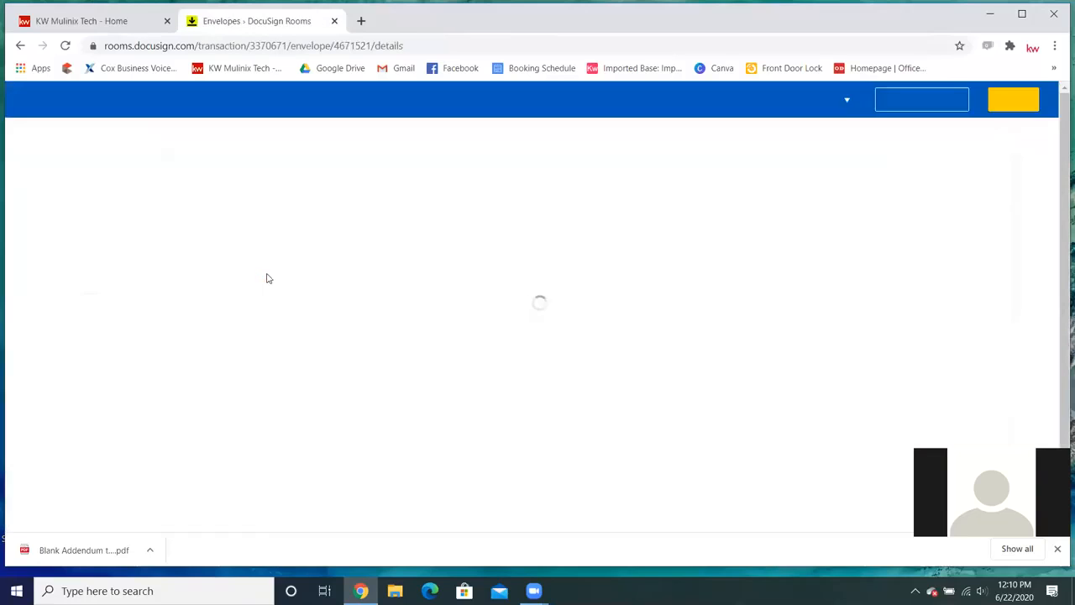
# Remove the Blank Addendum to Purchase document from the draft envelope.
pyautogui.scroll(-2, 403, 226)
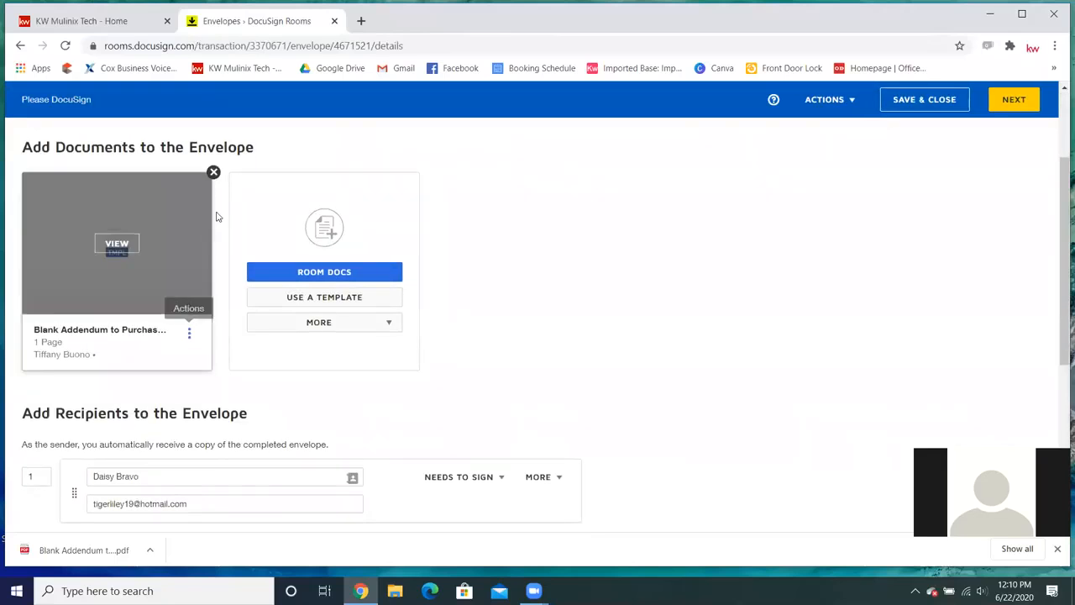
pyautogui.click(214, 173)
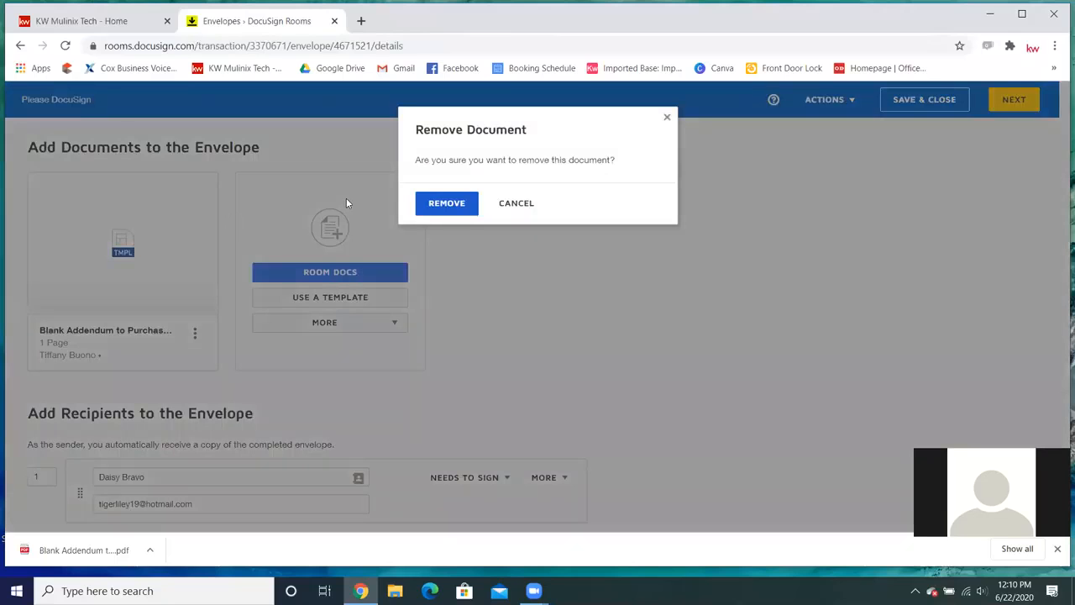
pyautogui.click(444, 211)
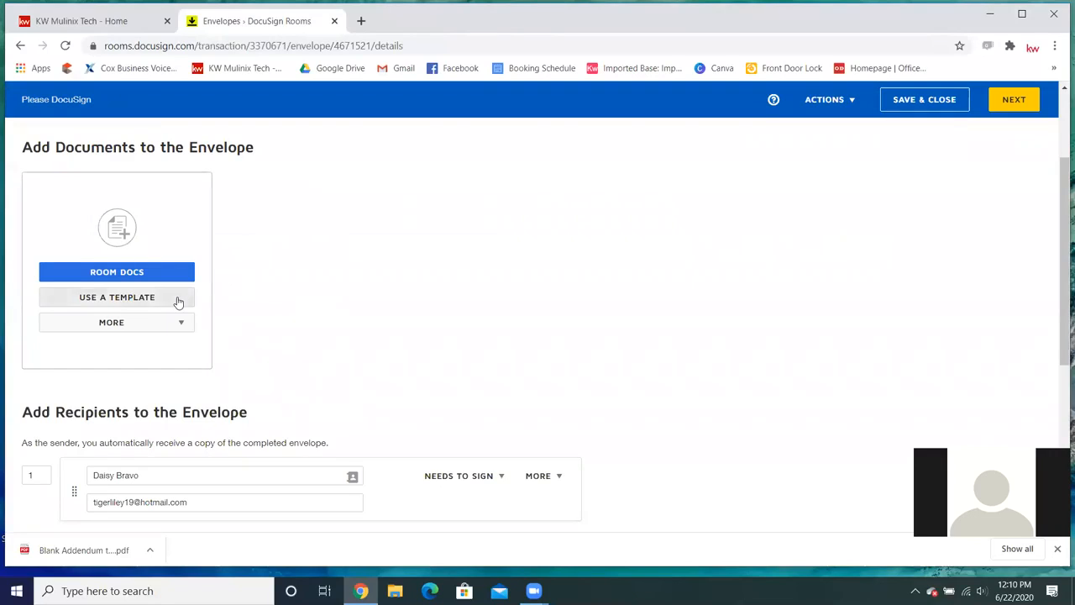
# Add the Buyer 4/16/2020 | 12:28:26 PM template to the envelope and remove its Estimated Cost to Buyer document.
pyautogui.click(177, 299)
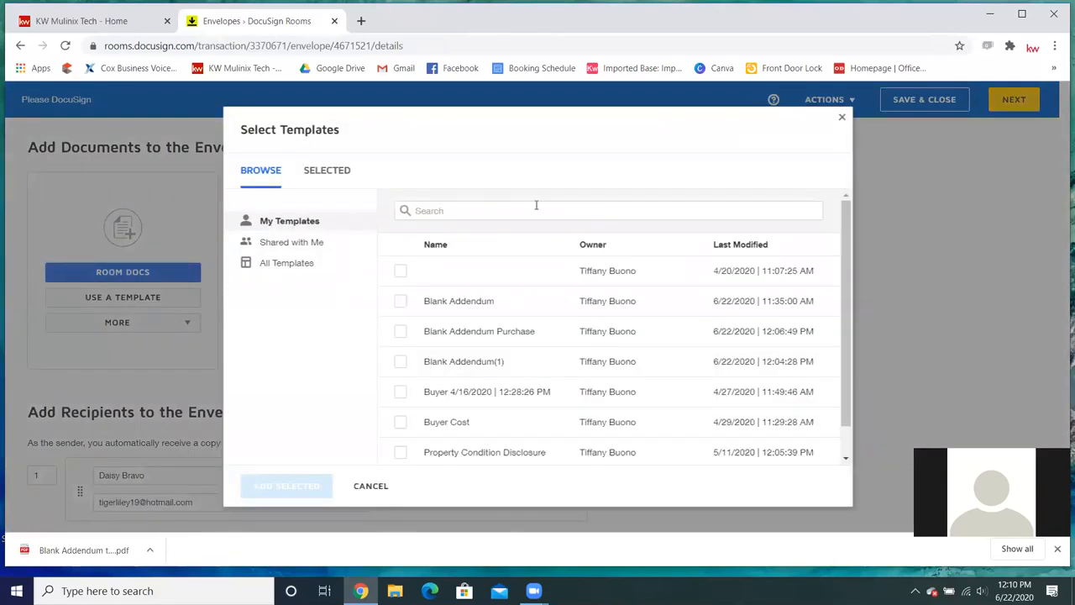
pyautogui.click(399, 392)
pyautogui.click(277, 487)
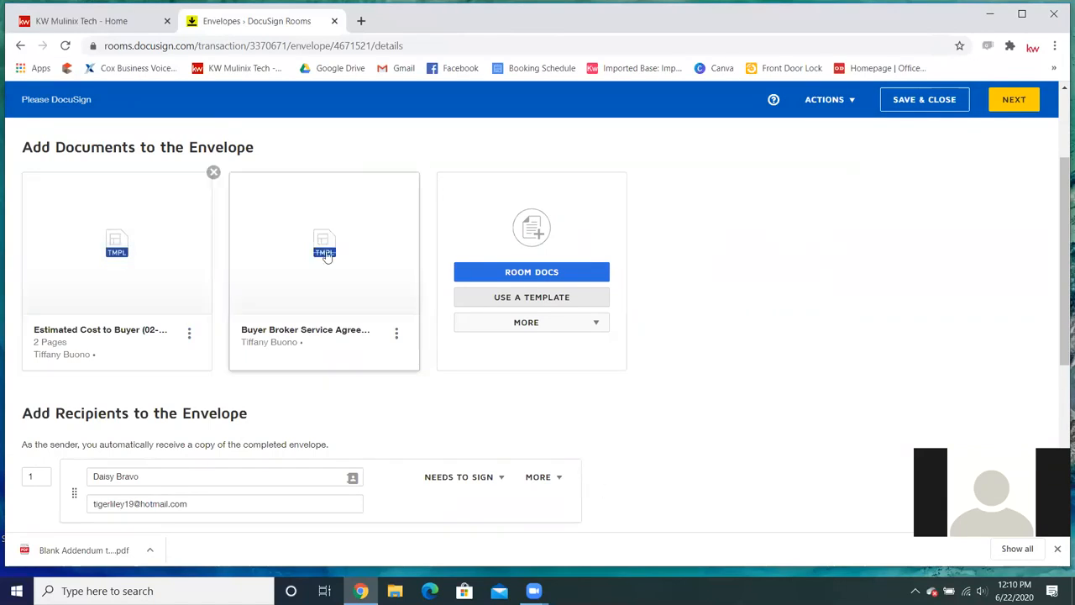
pyautogui.click(213, 173)
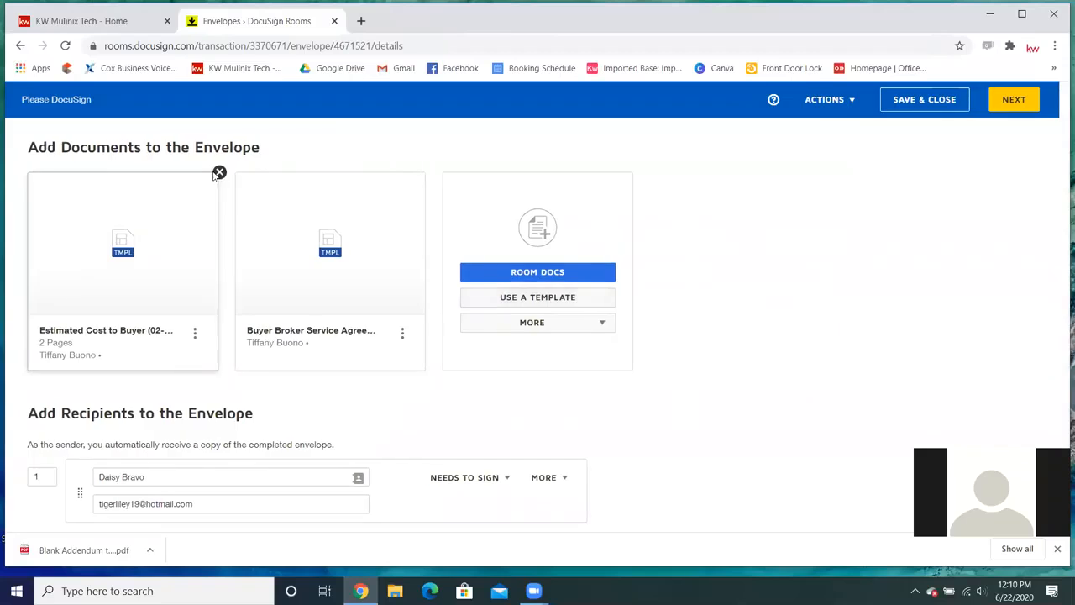
pyautogui.click(422, 206)
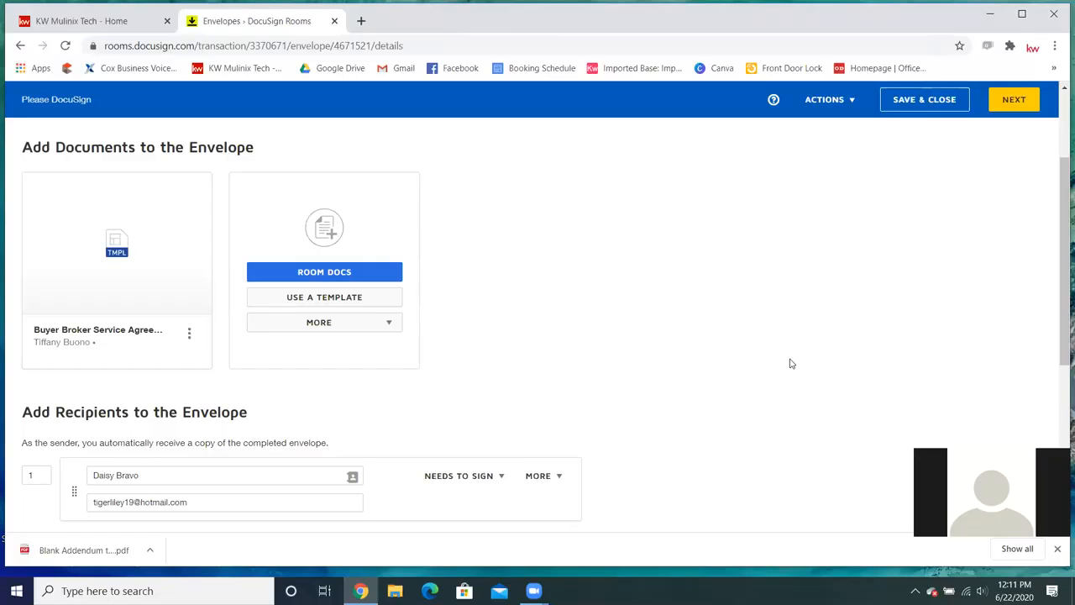
# Examine the draft envelope's remaining document, its recipients and their roles, and the options for adding a recipient.
pyautogui.moveTo(99, 299)
pyautogui.scroll(-3, 542, 355)
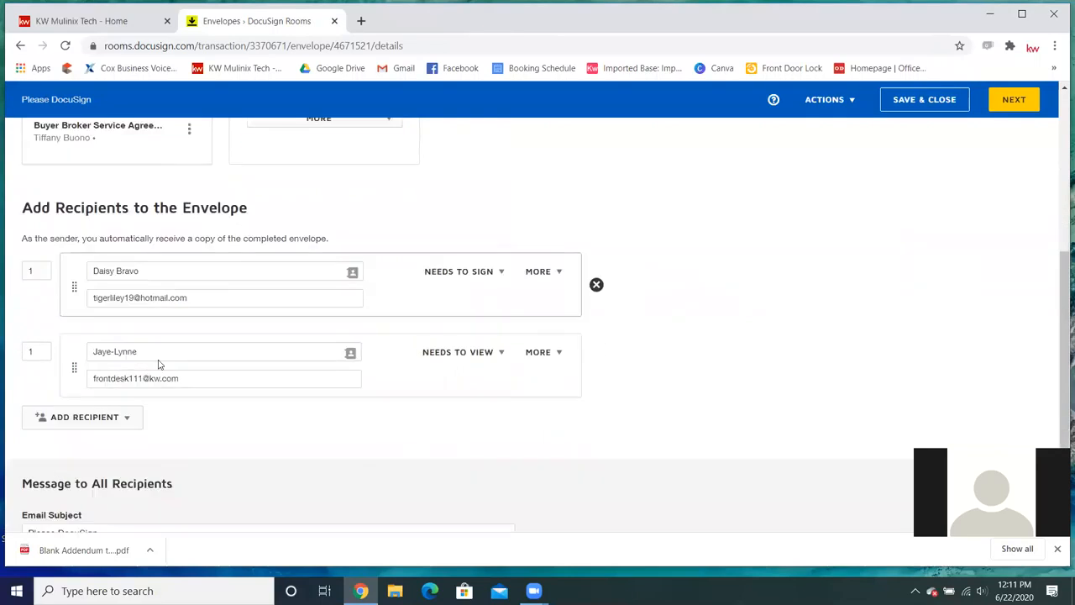
pyautogui.click(81, 357)
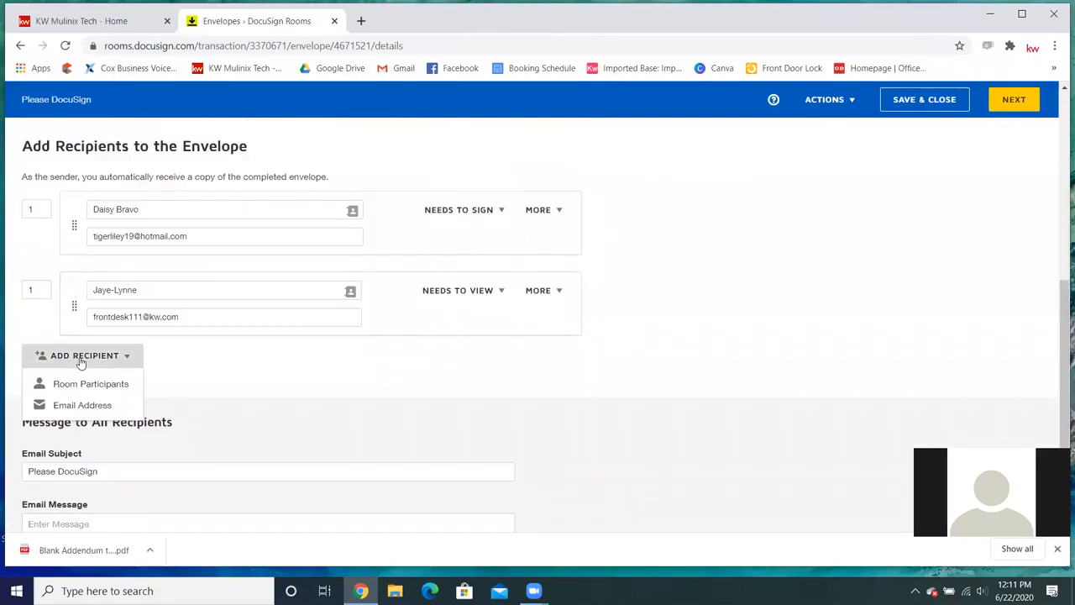
pyautogui.click(82, 357)
pyautogui.scroll(1, 500, 338)
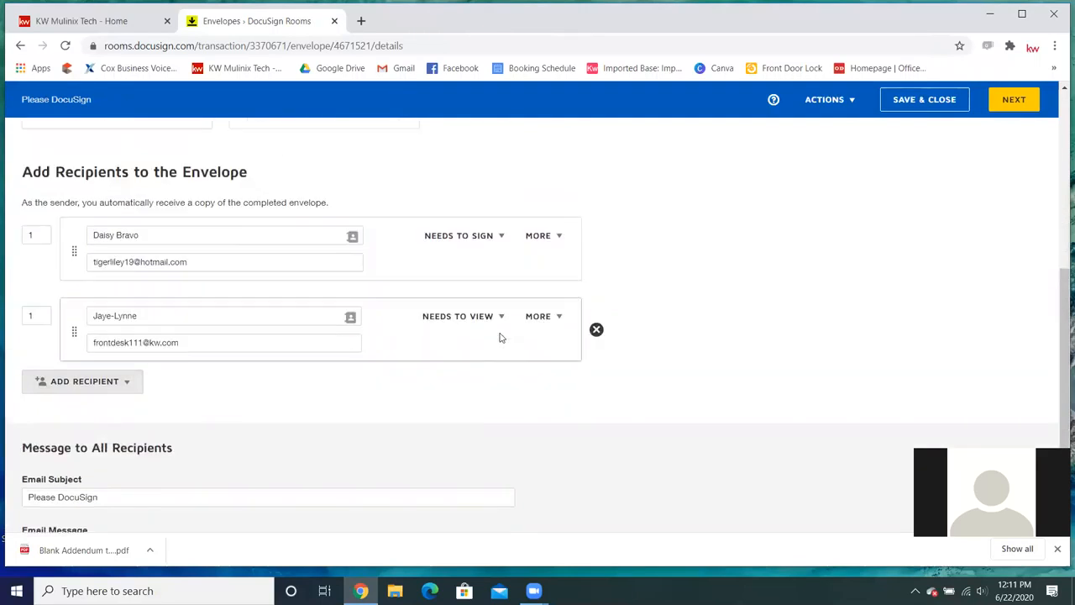
pyautogui.scroll(2, 500, 338)
pyautogui.moveTo(113, 188)
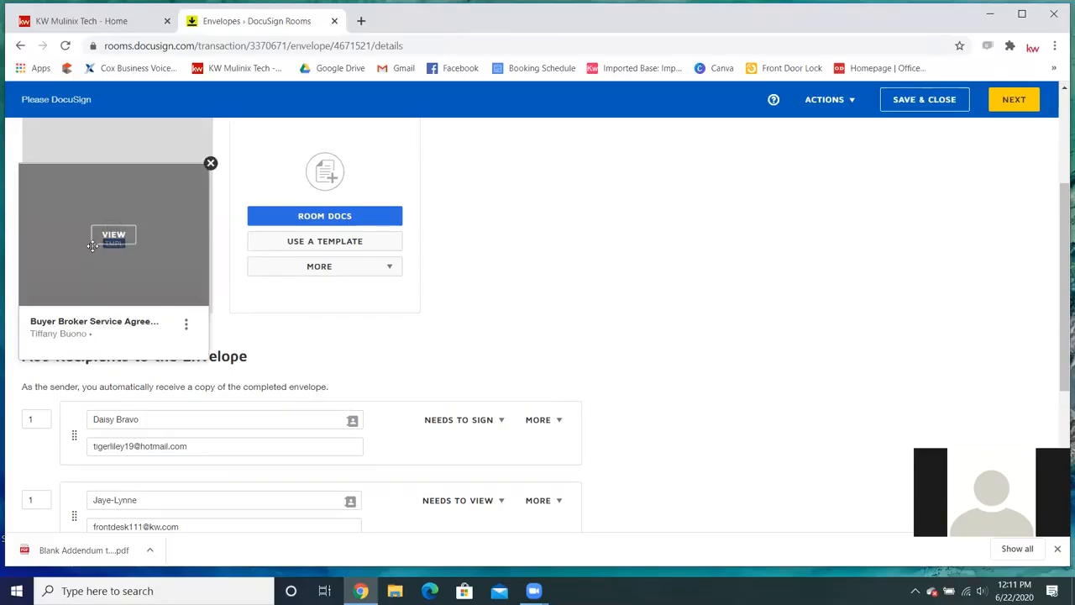
pyautogui.scroll(2, 424, 310)
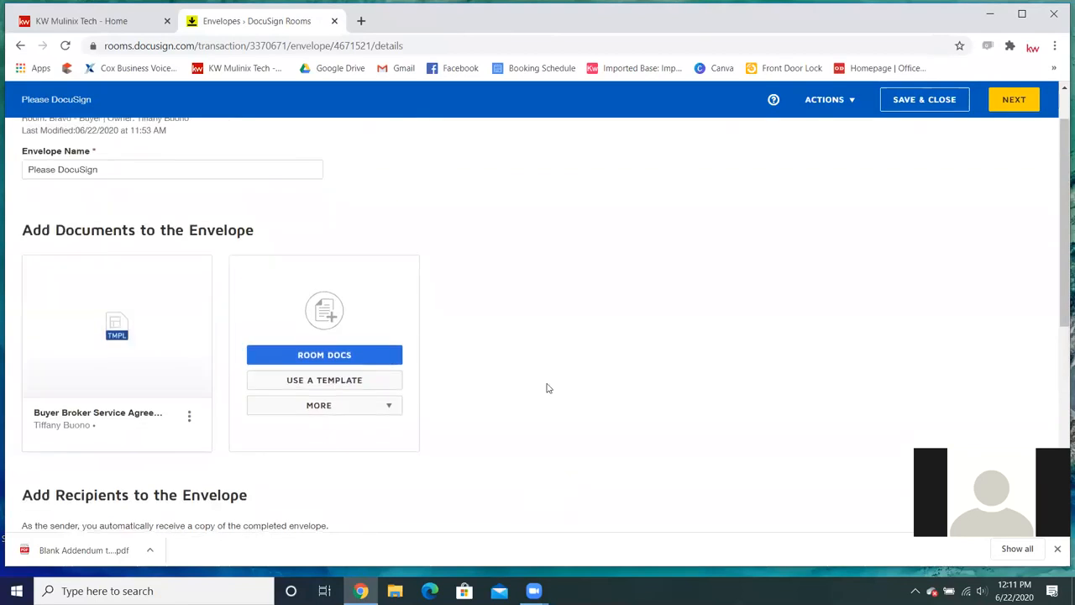
pyautogui.scroll(-4, 547, 388)
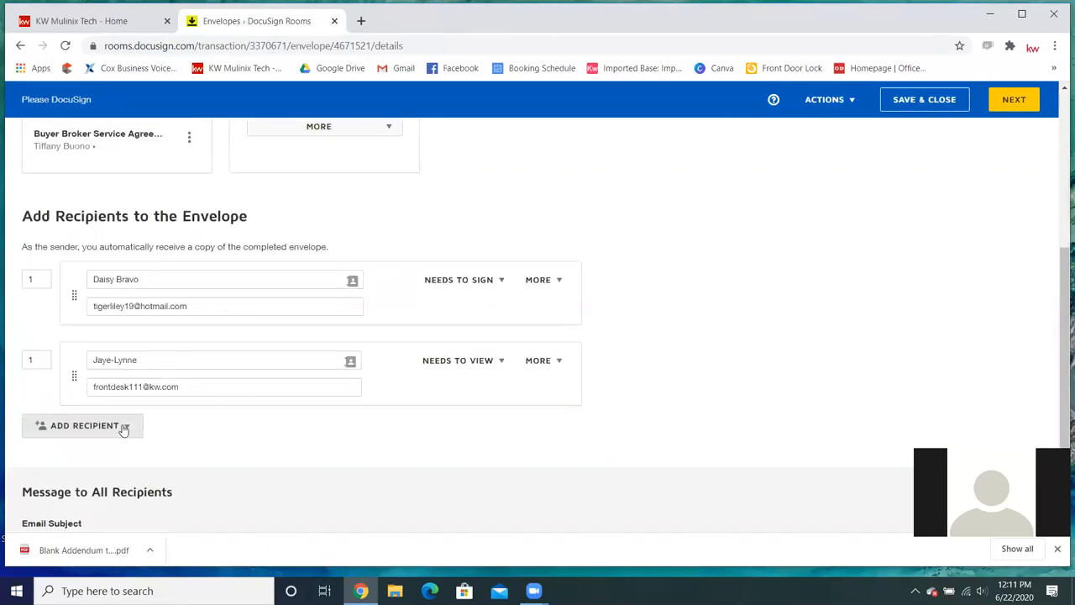
pyautogui.scroll(5, 827, 321)
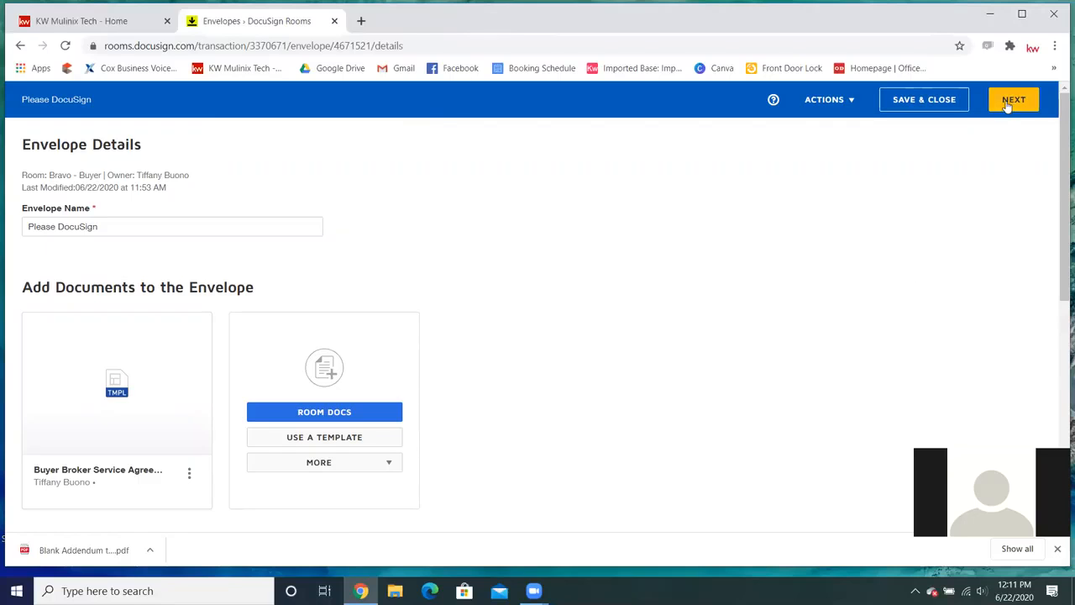
# Save and close the draft envelope, and close DocuSign Rooms.
pyautogui.click(941, 99)
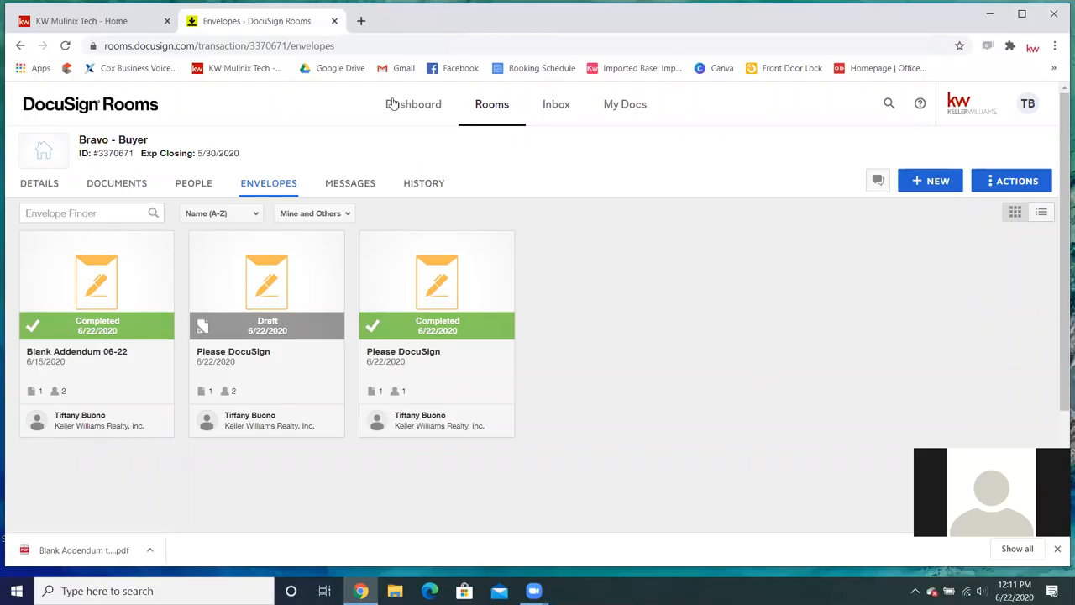
pyautogui.click(334, 21)
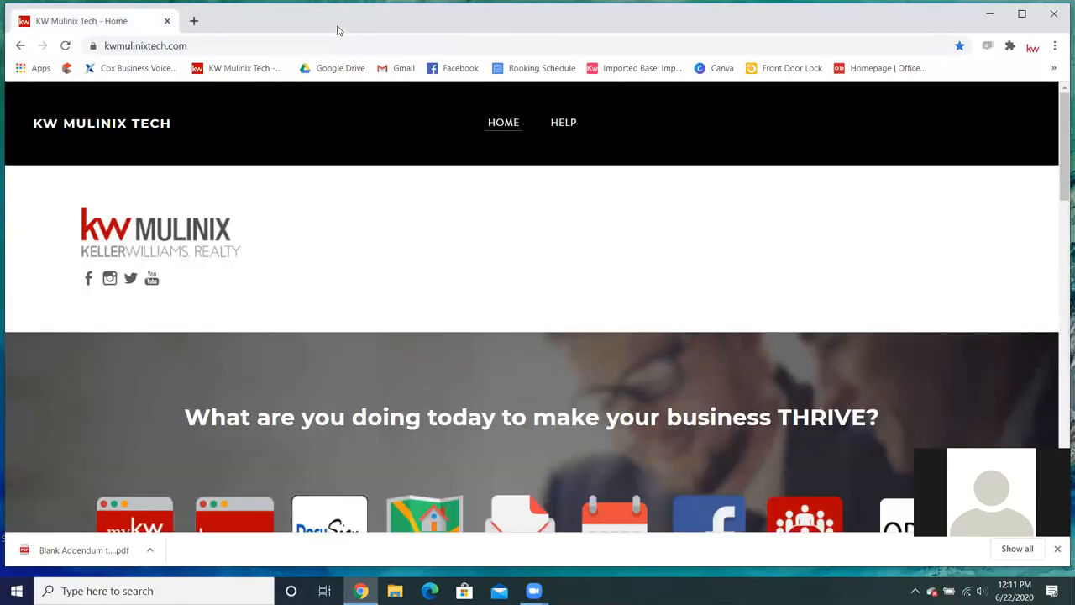